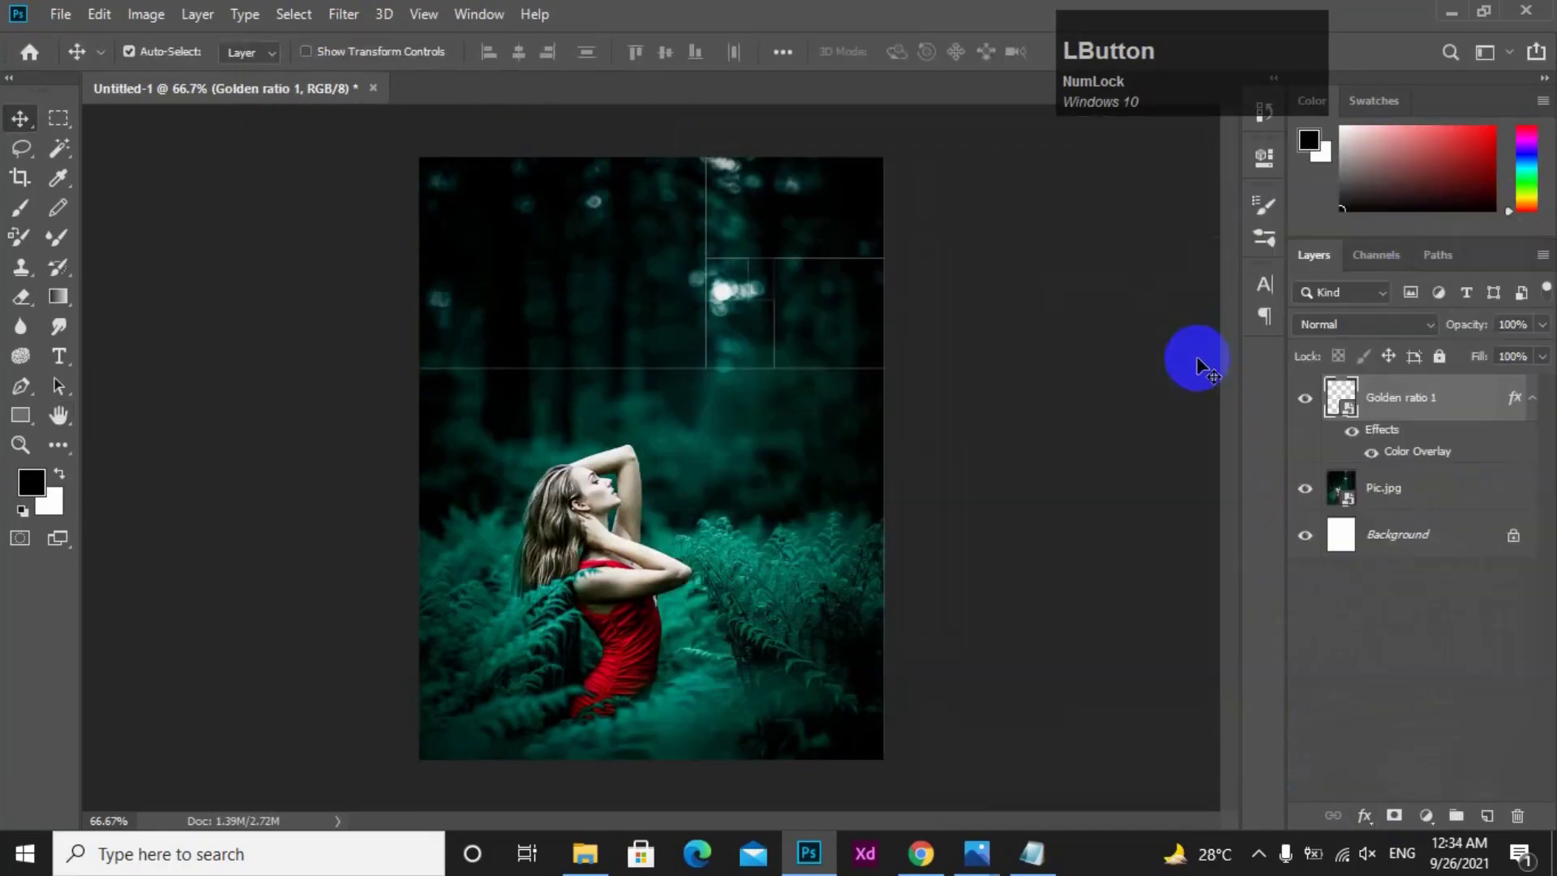
# - Review the finished Magazine Cover Design image from the Ingredients folder, closing the preview out of the way when done
pyautogui.click(1108, 315)
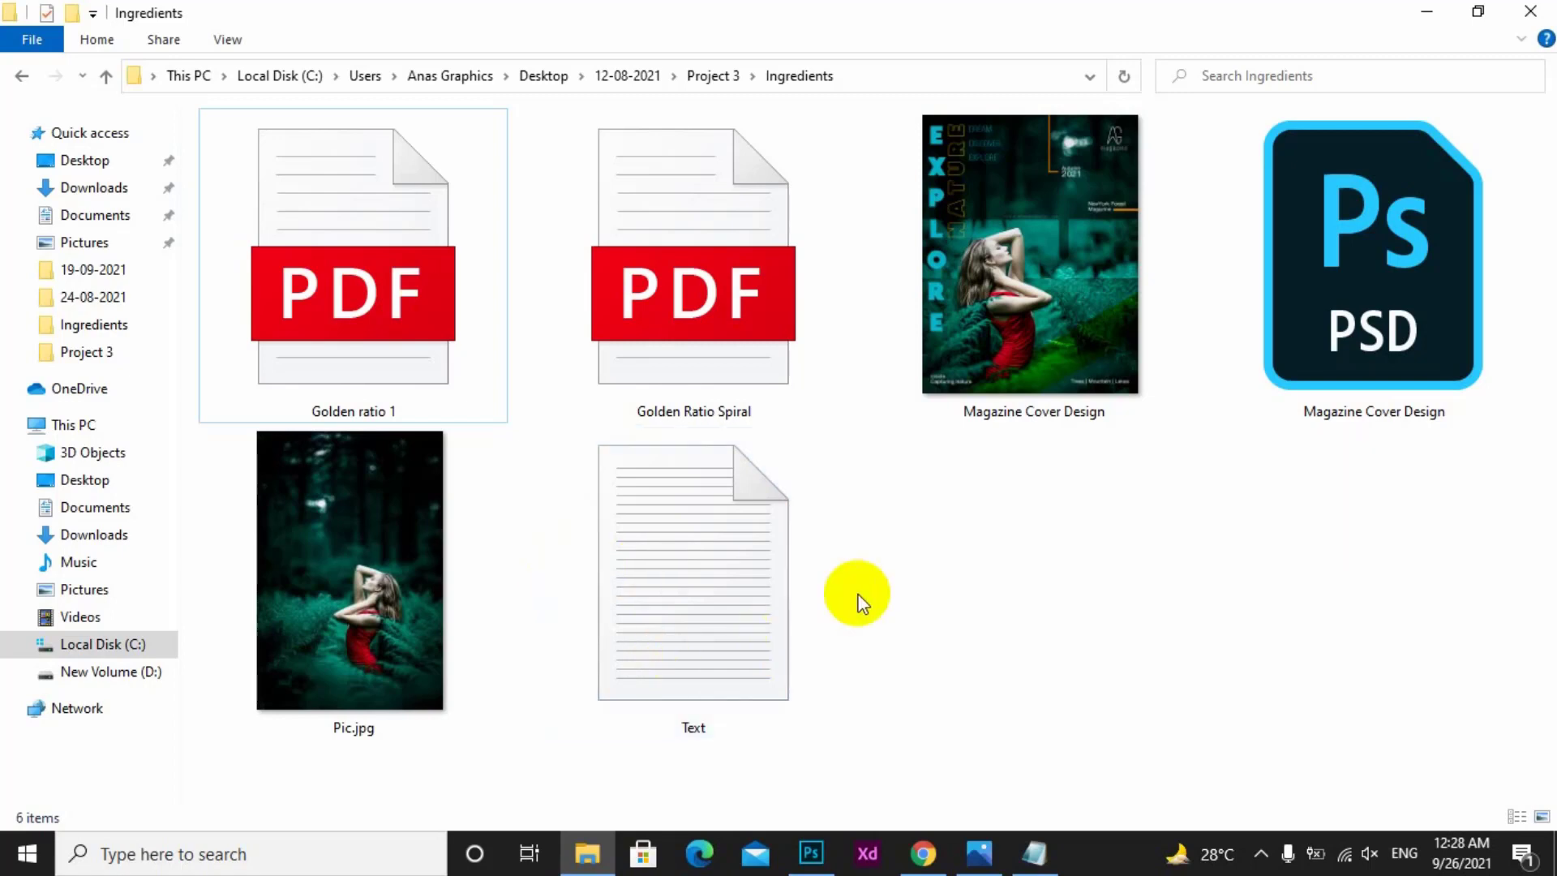
pyautogui.doubleClick(1028, 258)
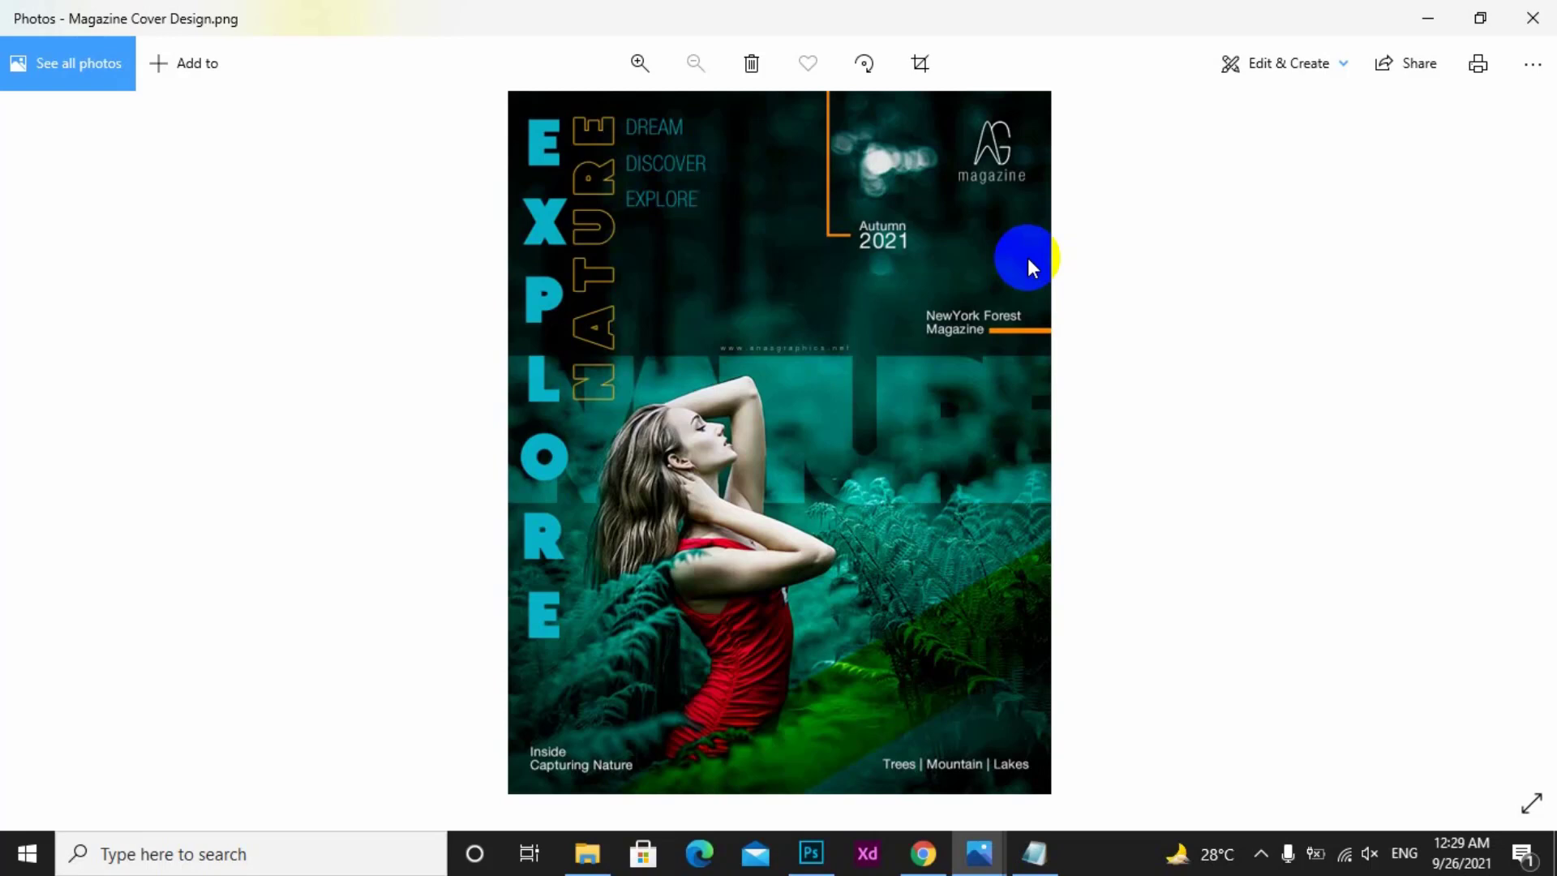
pyautogui.click(1428, 18)
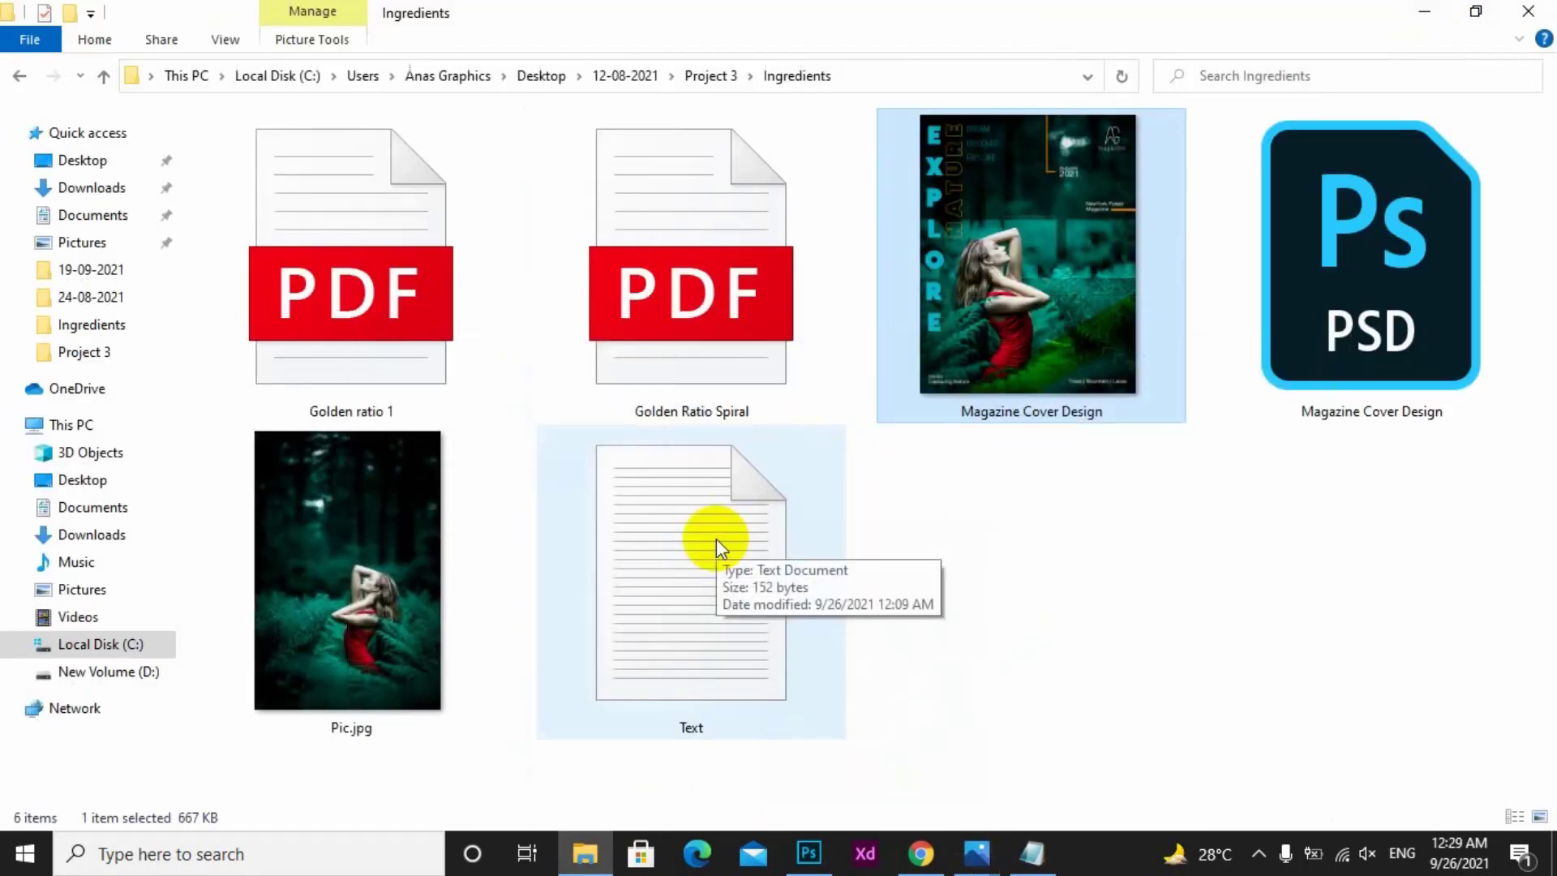
# - Switch to Photoshop and create a new document from the Letter print preset, 8.5 x 11 inches, with resolution 72 pixels/inch
pyautogui.click(822, 848)
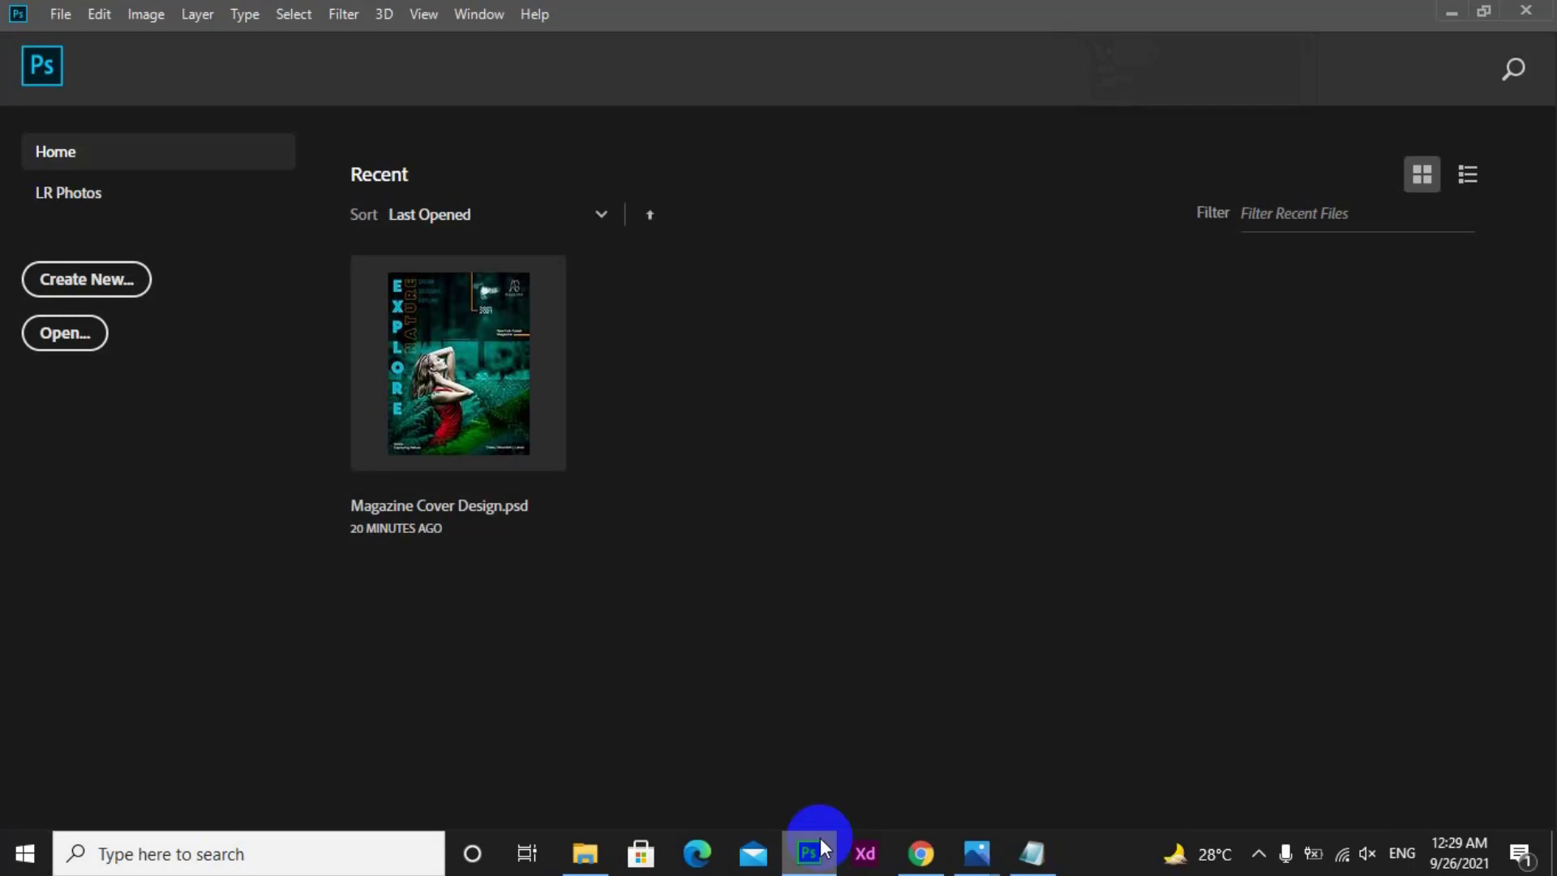
pyautogui.click(61, 14)
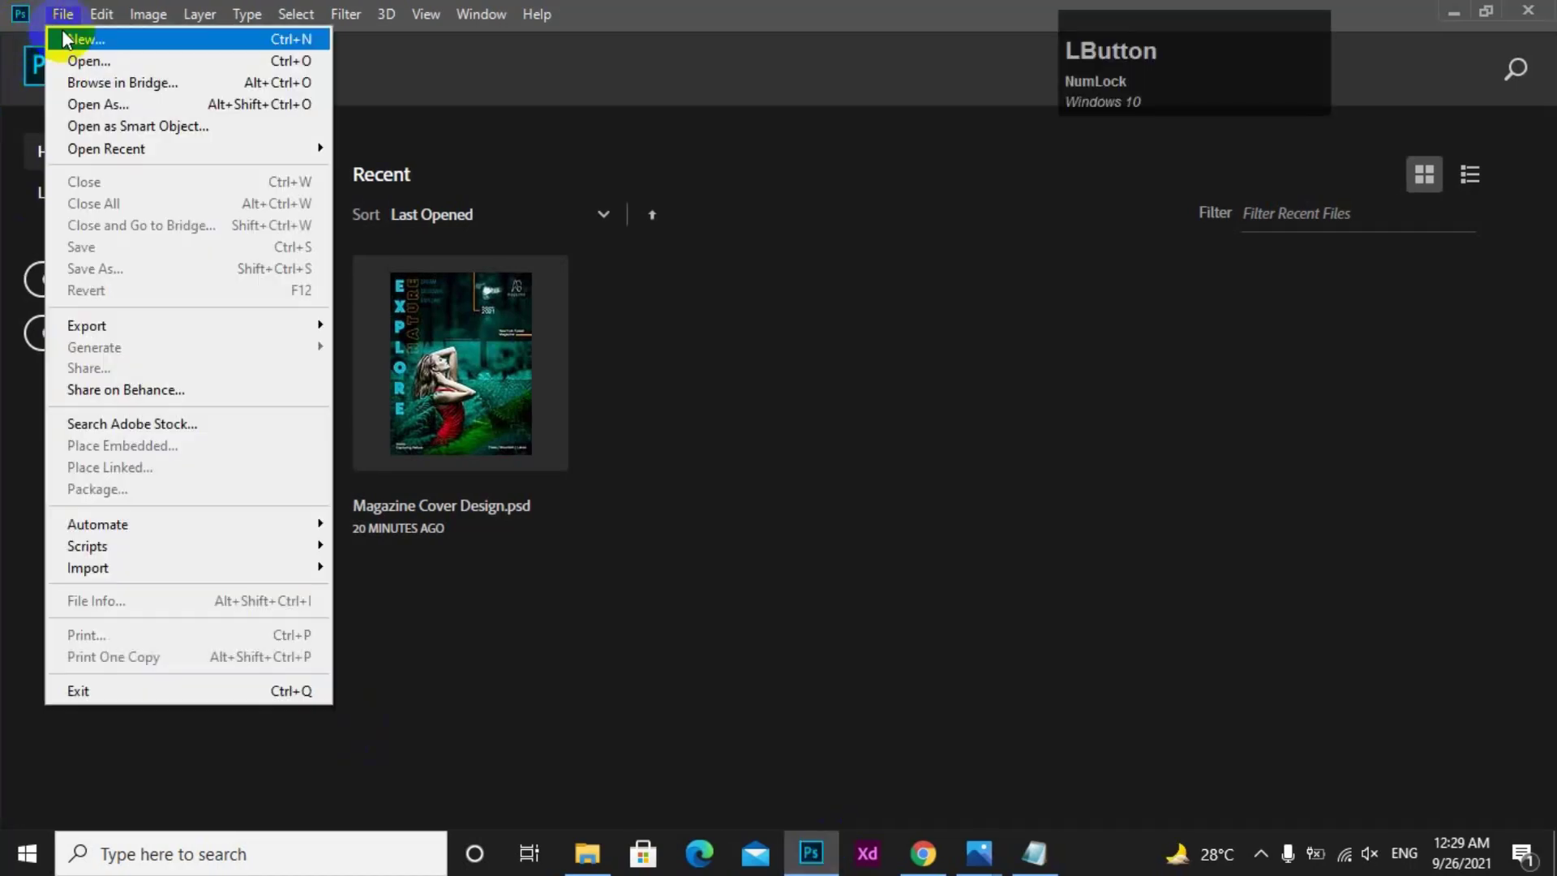
pyautogui.click(107, 44)
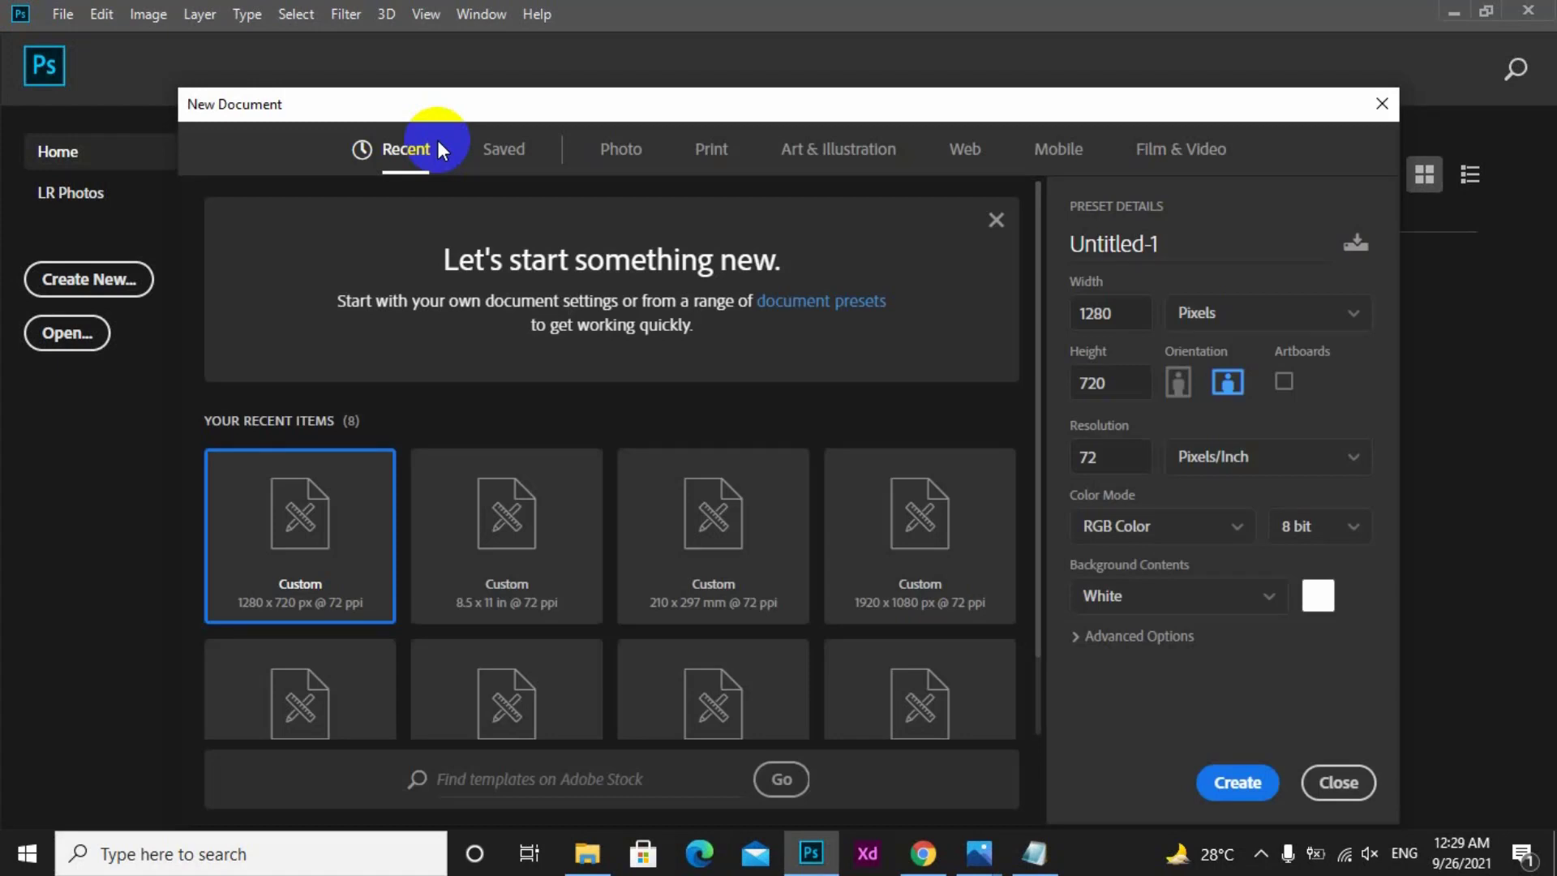
pyautogui.click(700, 154)
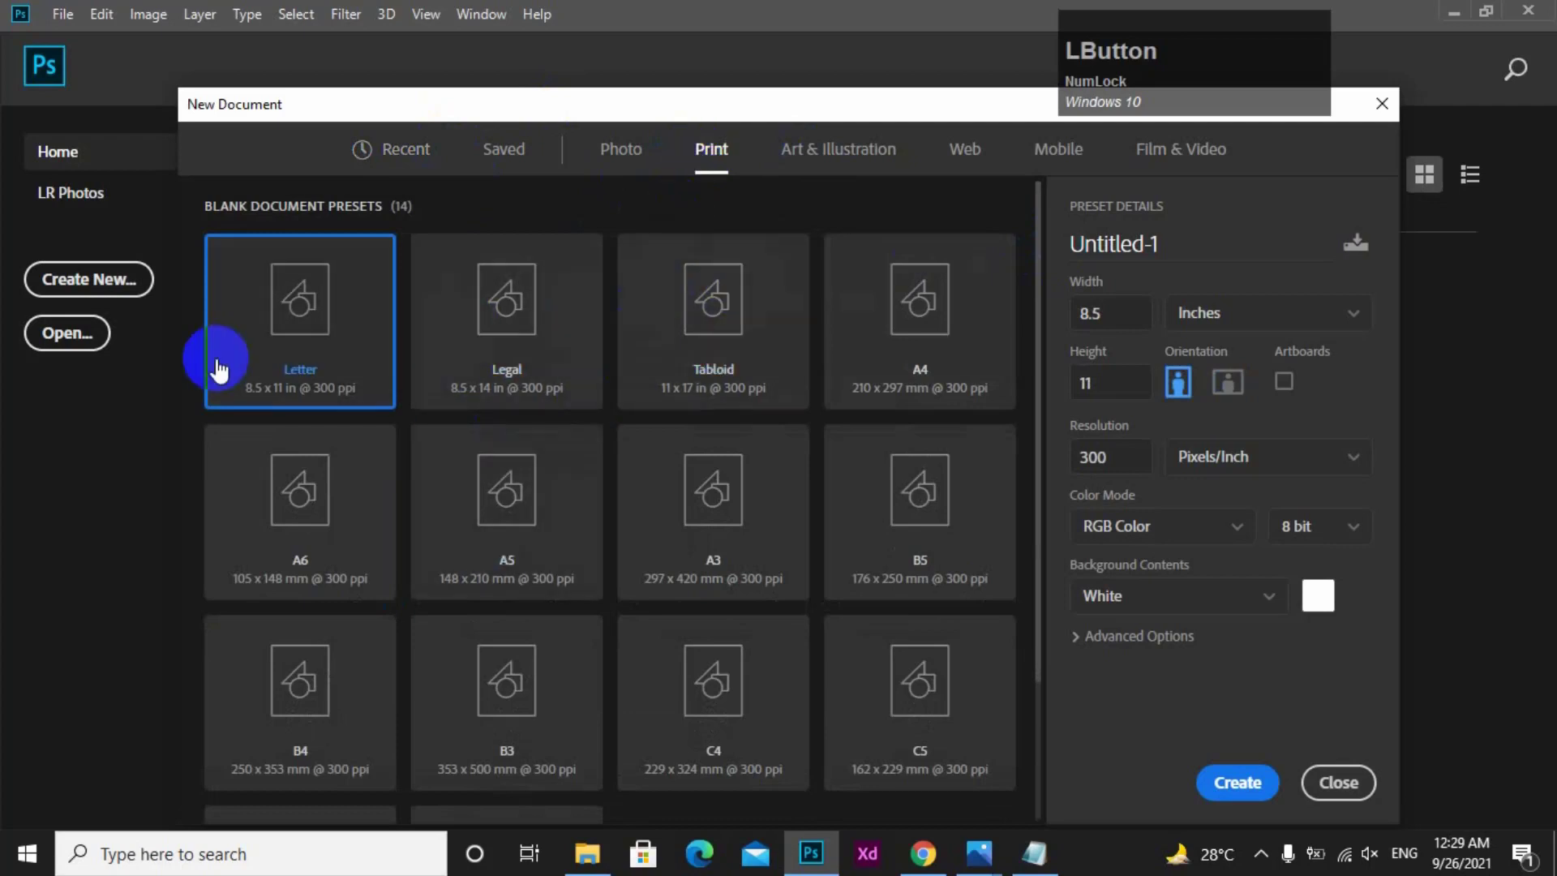
pyautogui.click(296, 312)
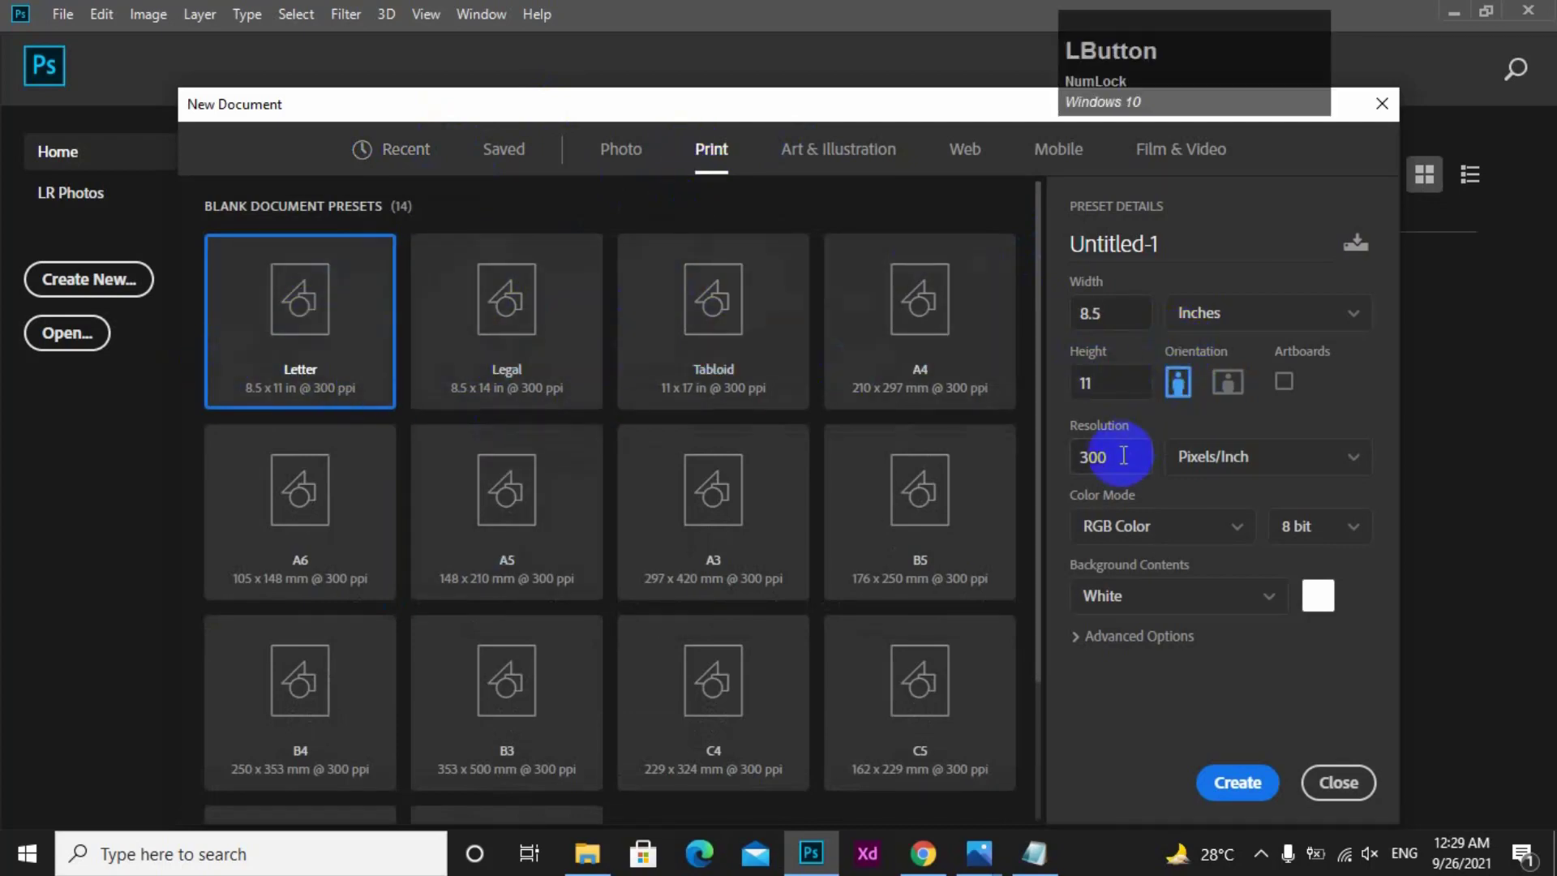
pyautogui.click(1068, 460)
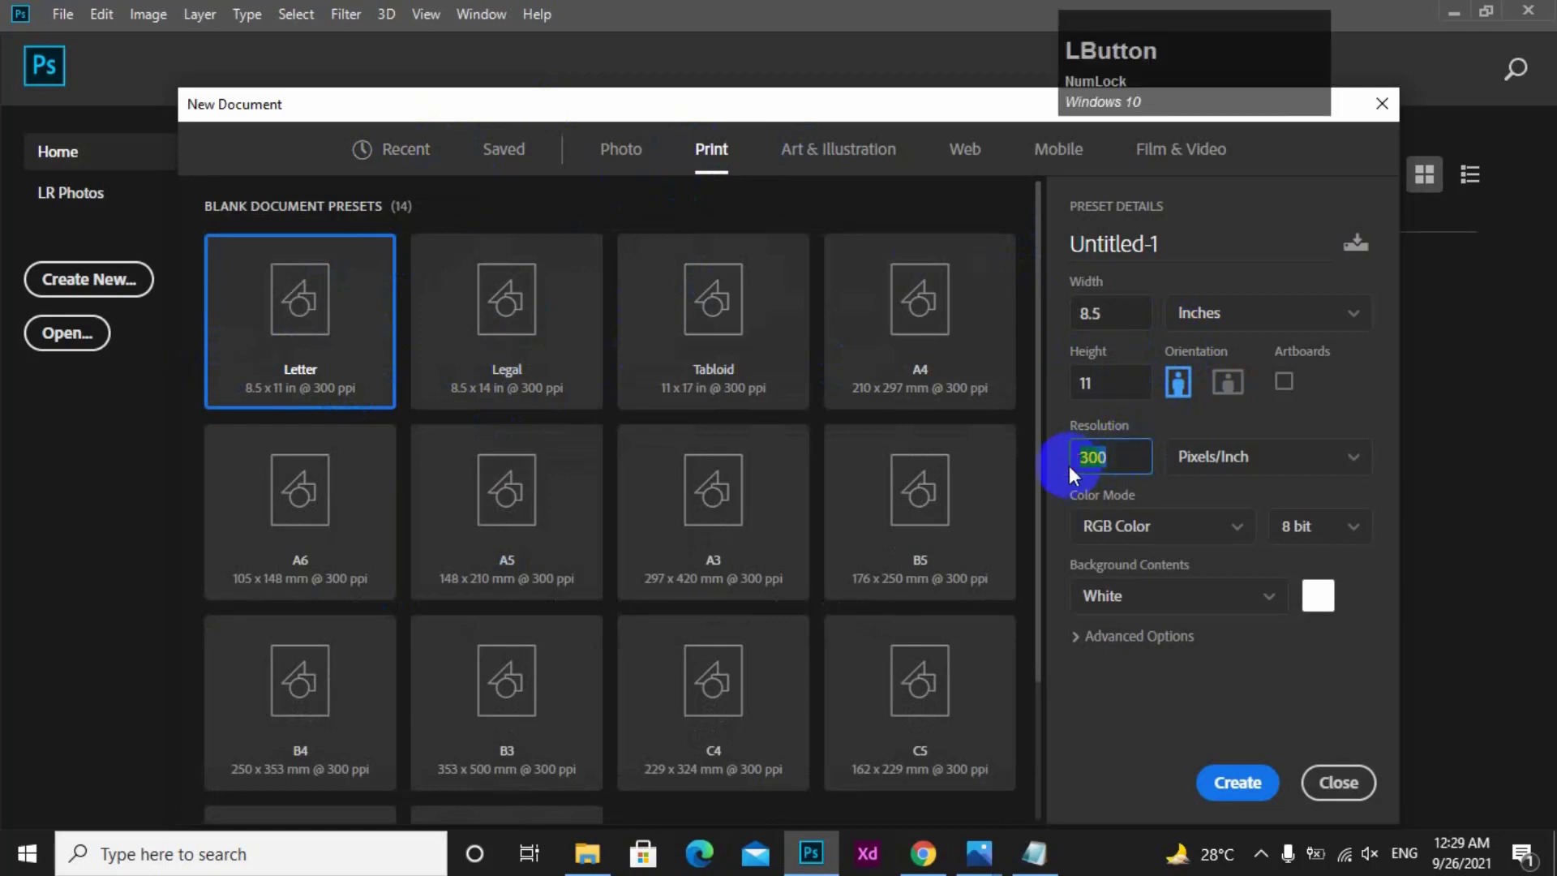
pyautogui.write('72')
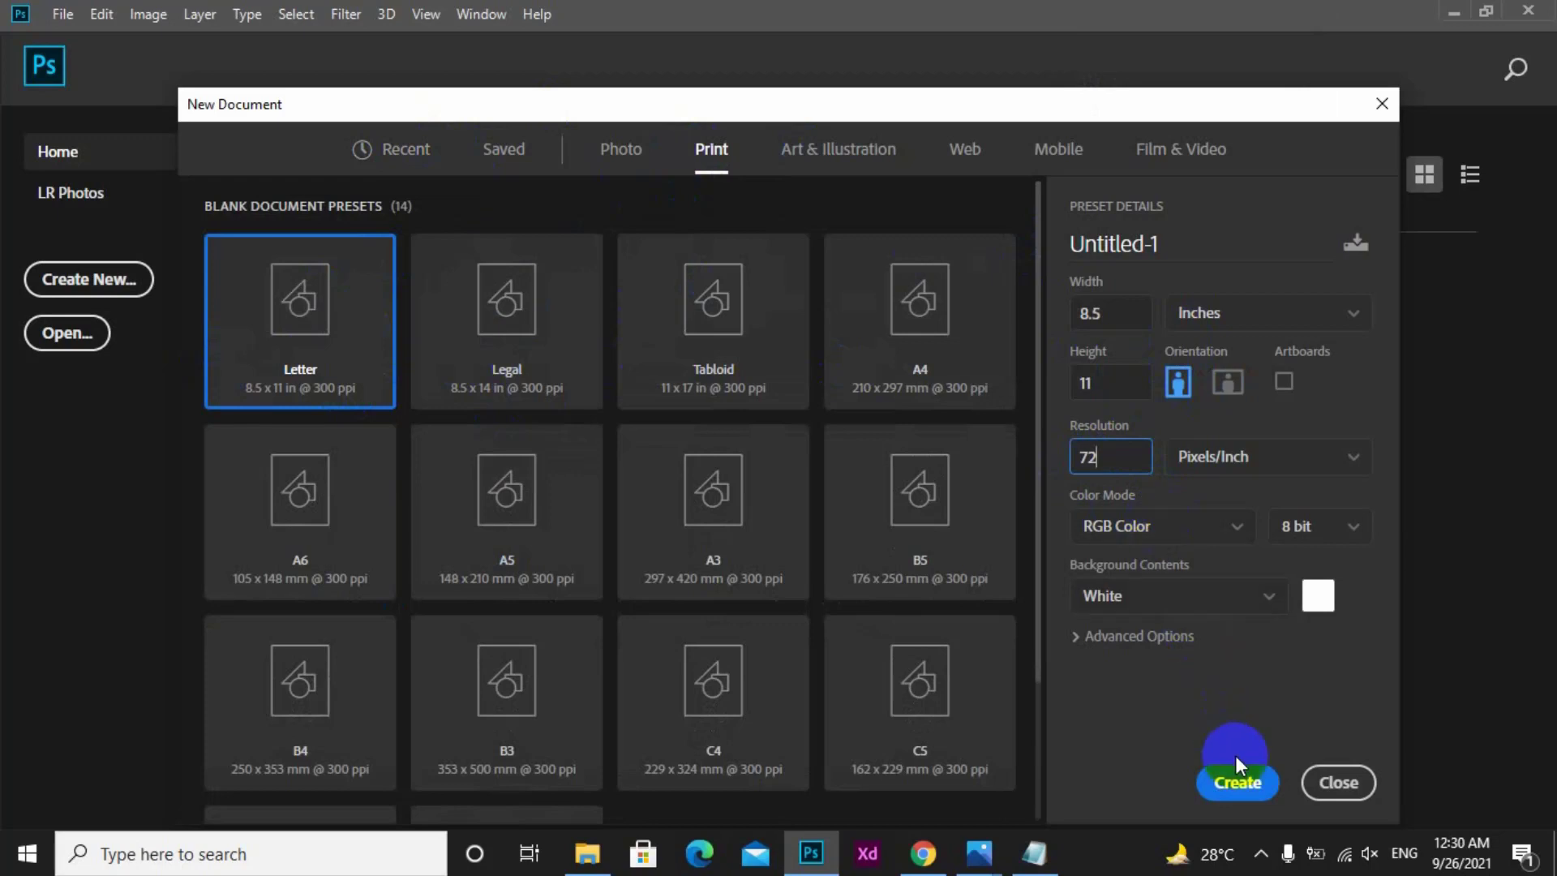
pyautogui.click(1240, 788)
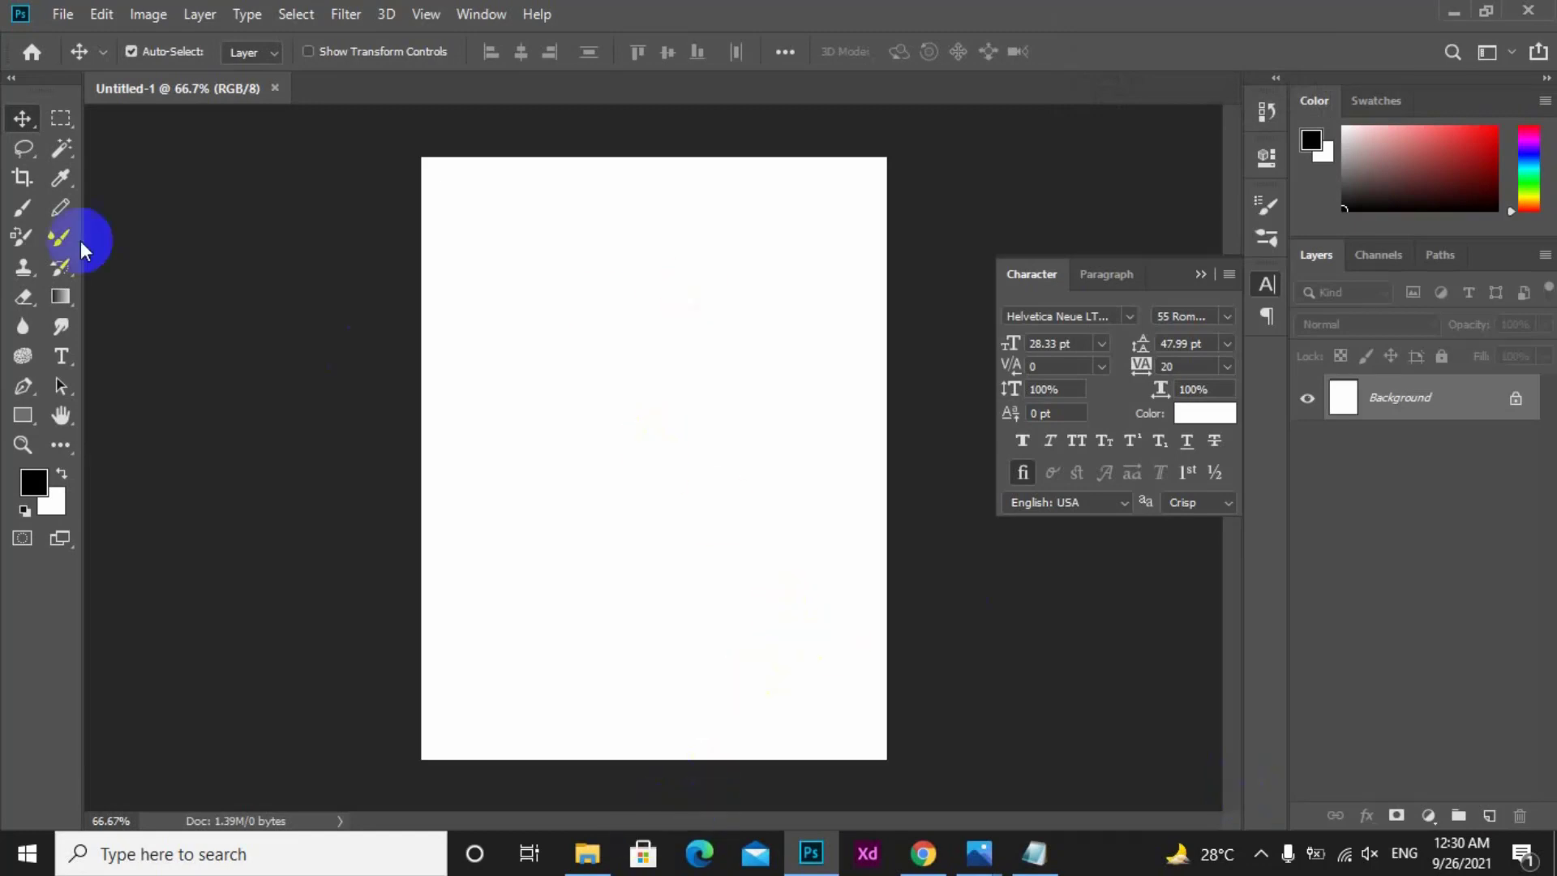
# - Place page 1 of the Golden ratio 1 PDF from the Ingredients folder as an embedded smart object, cropped to its bounding box
pyautogui.click(59, 18)
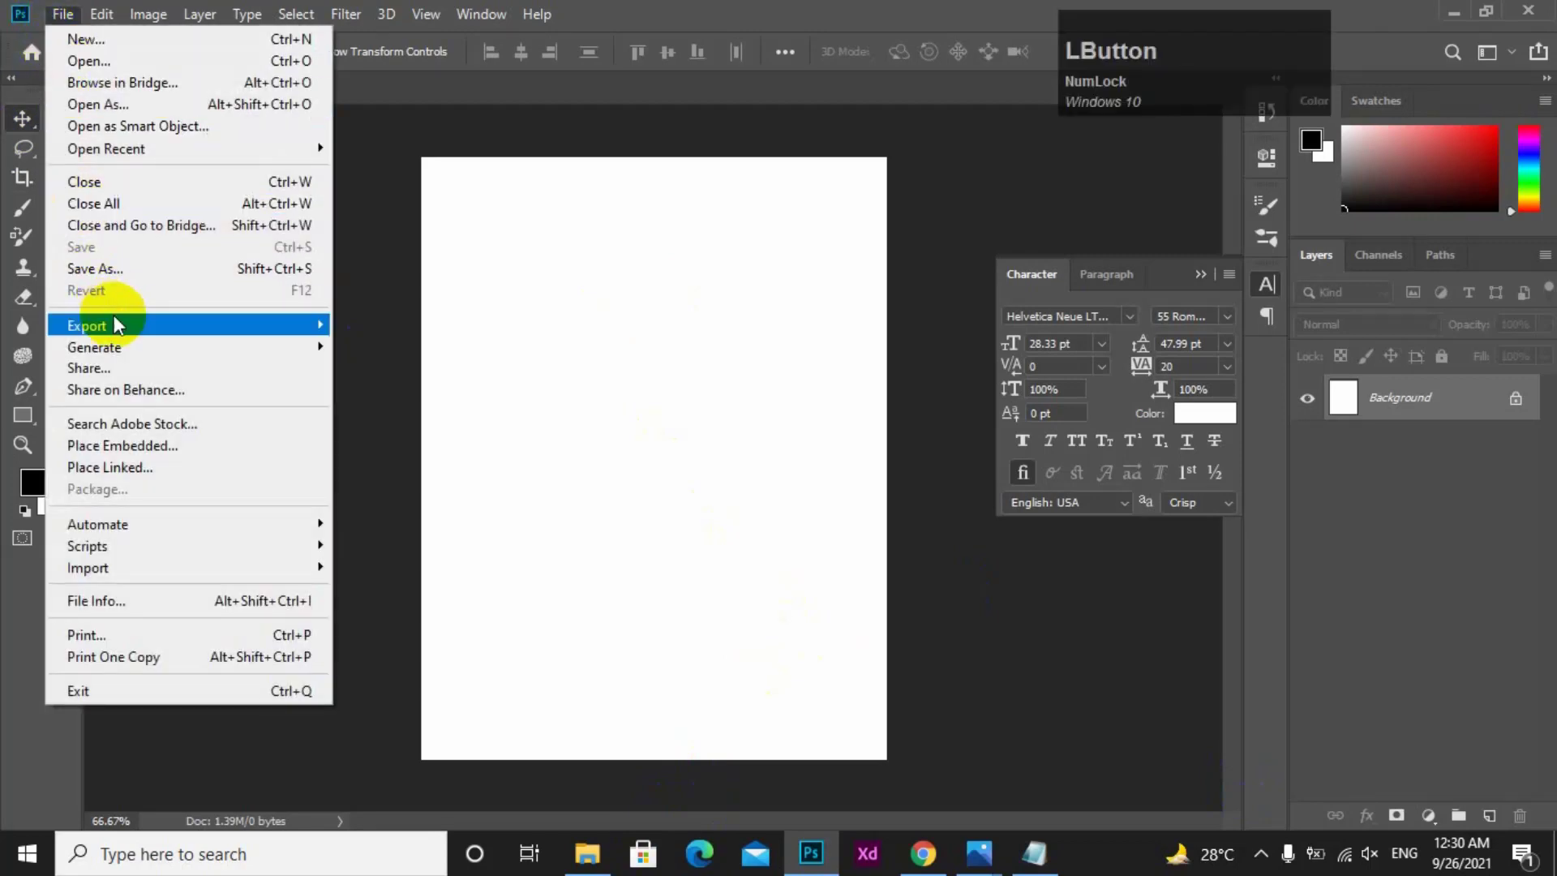
pyautogui.click(171, 445)
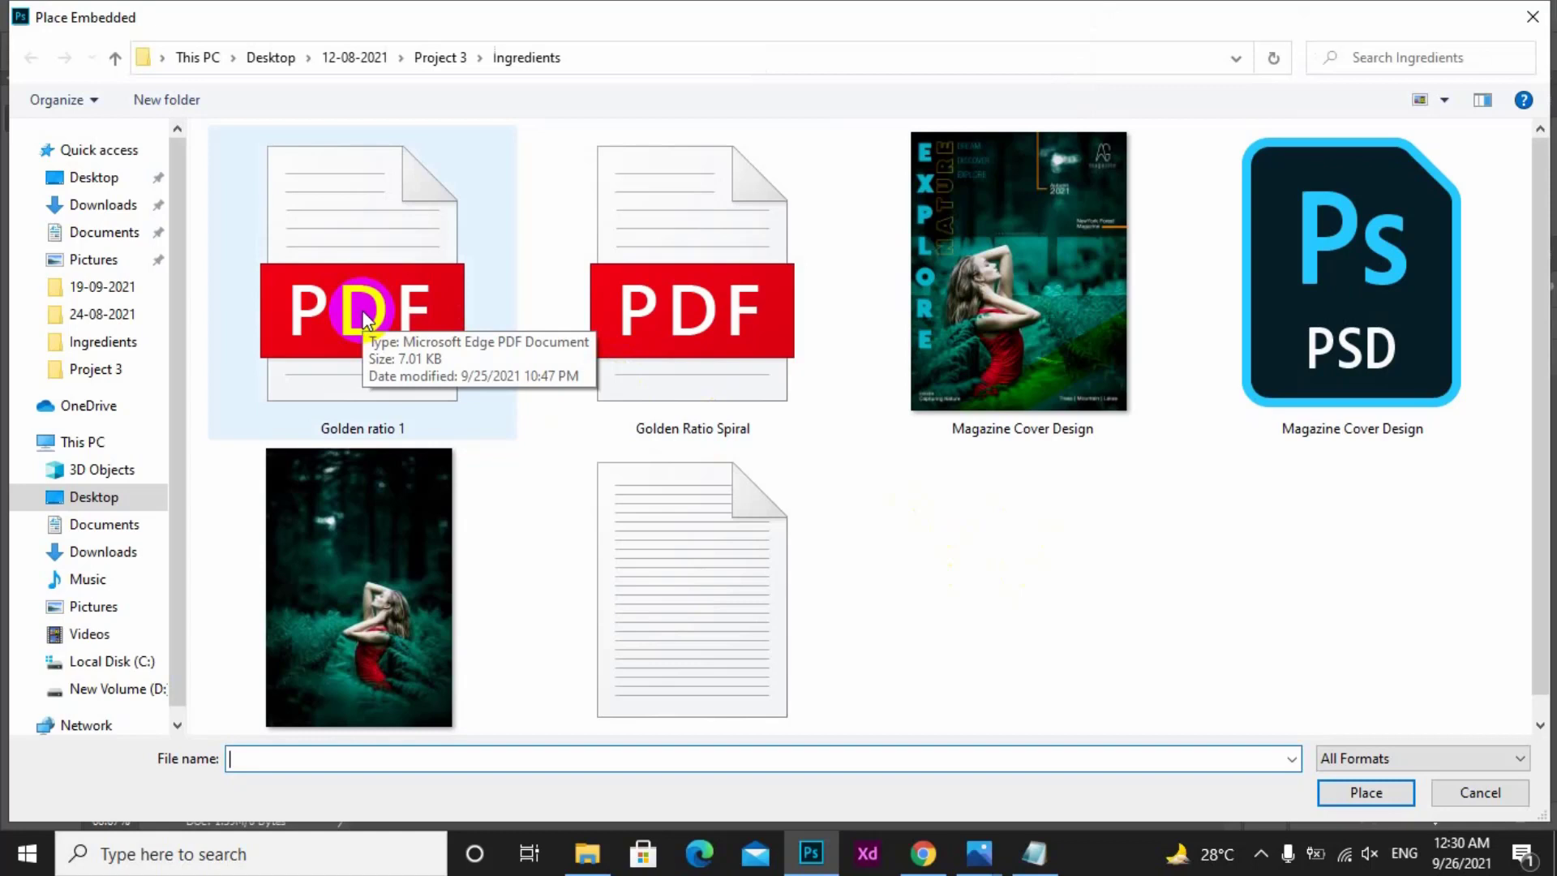
pyautogui.click(406, 308)
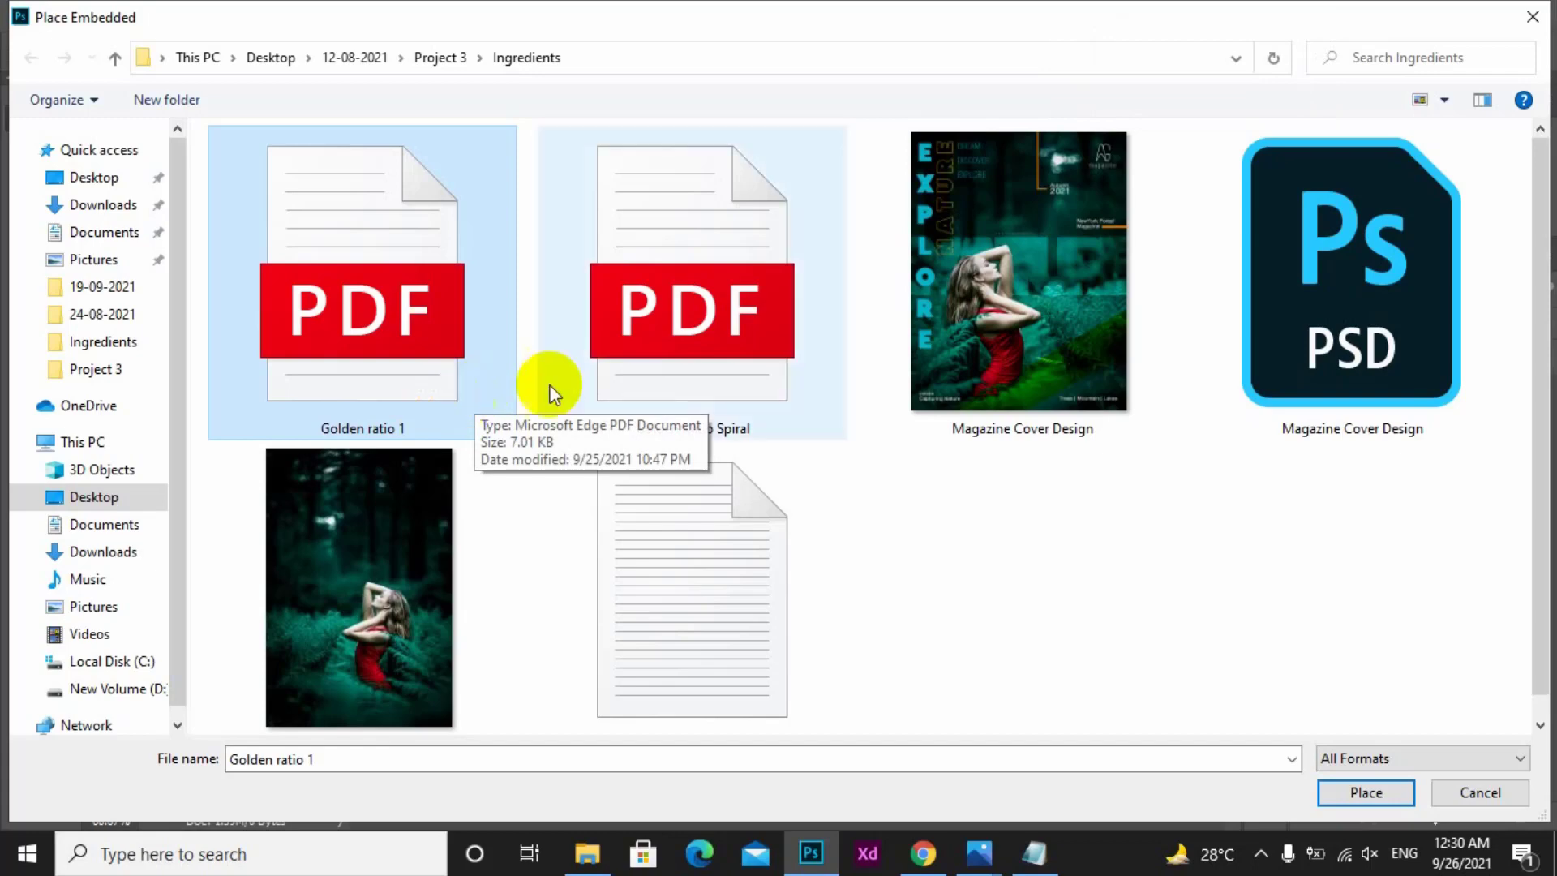
pyautogui.click(359, 345)
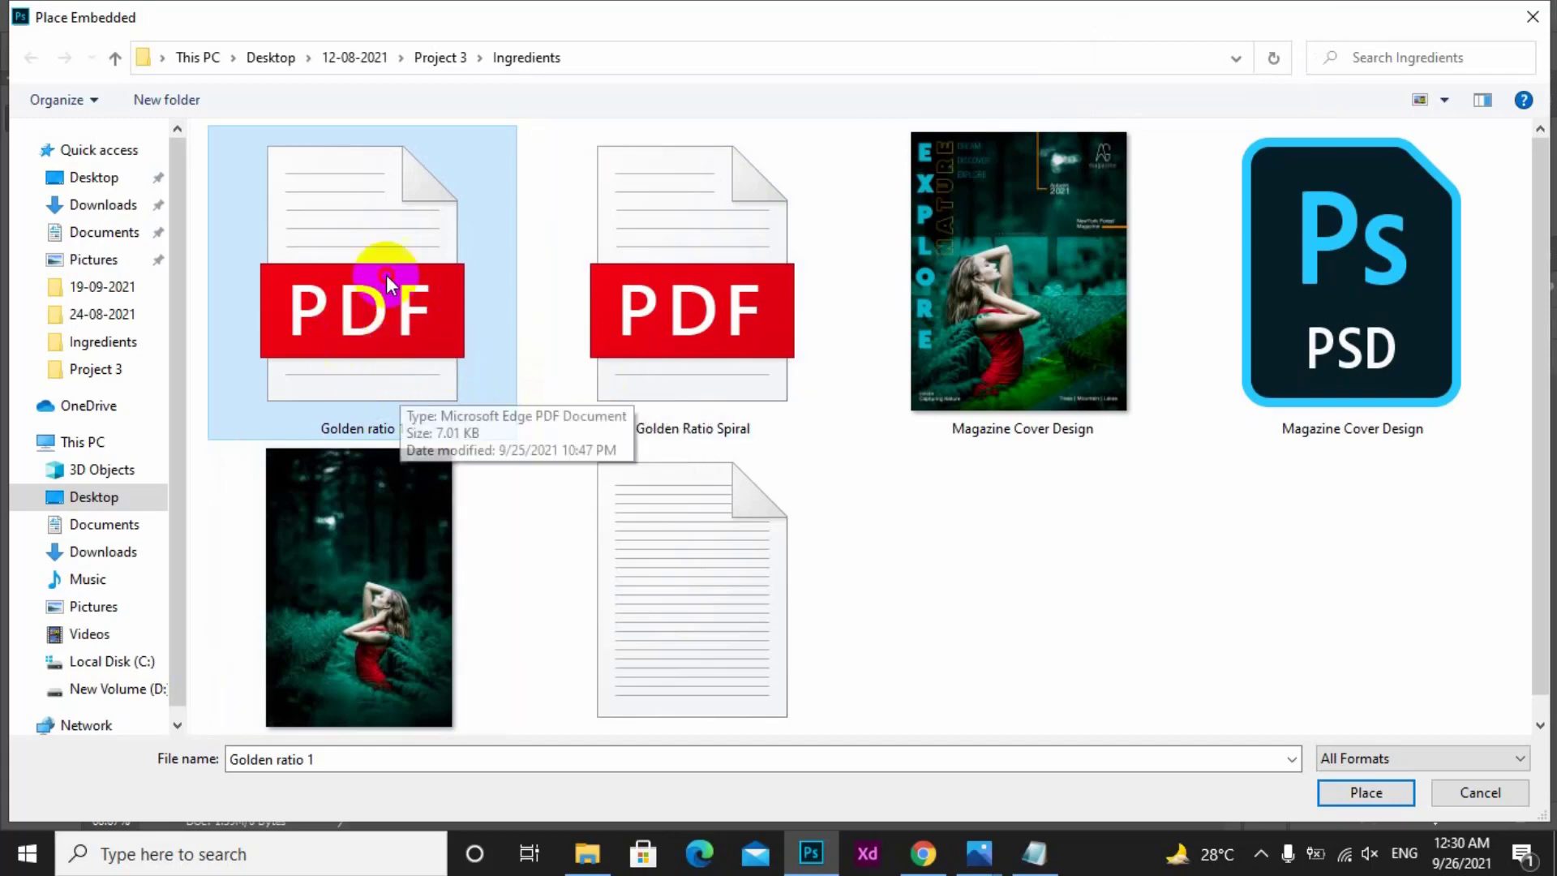
pyautogui.doubleClick(359, 344)
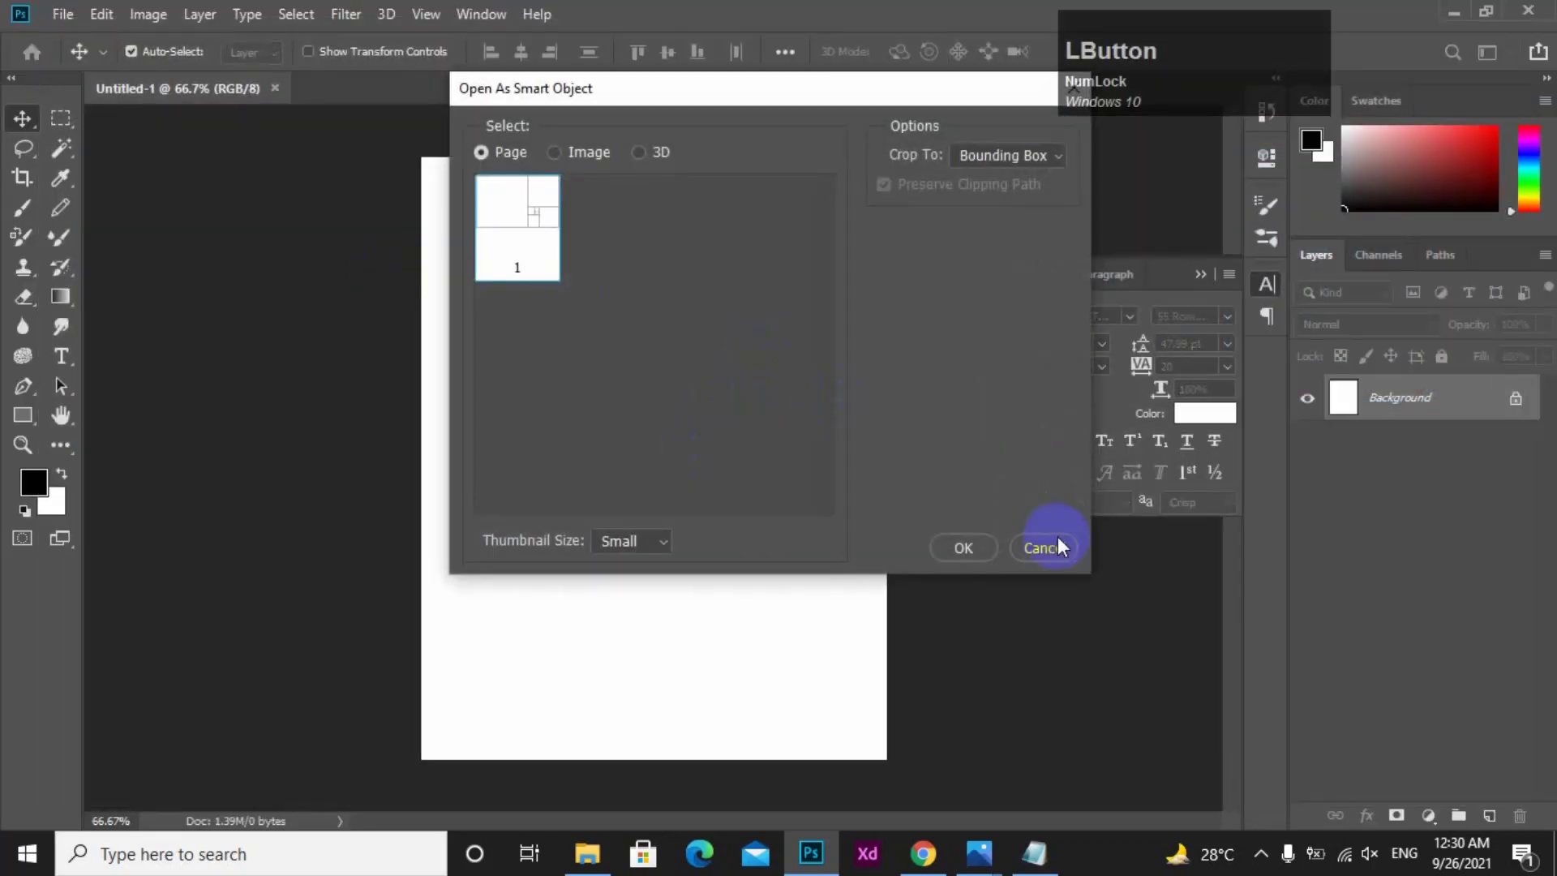
pyautogui.click(964, 547)
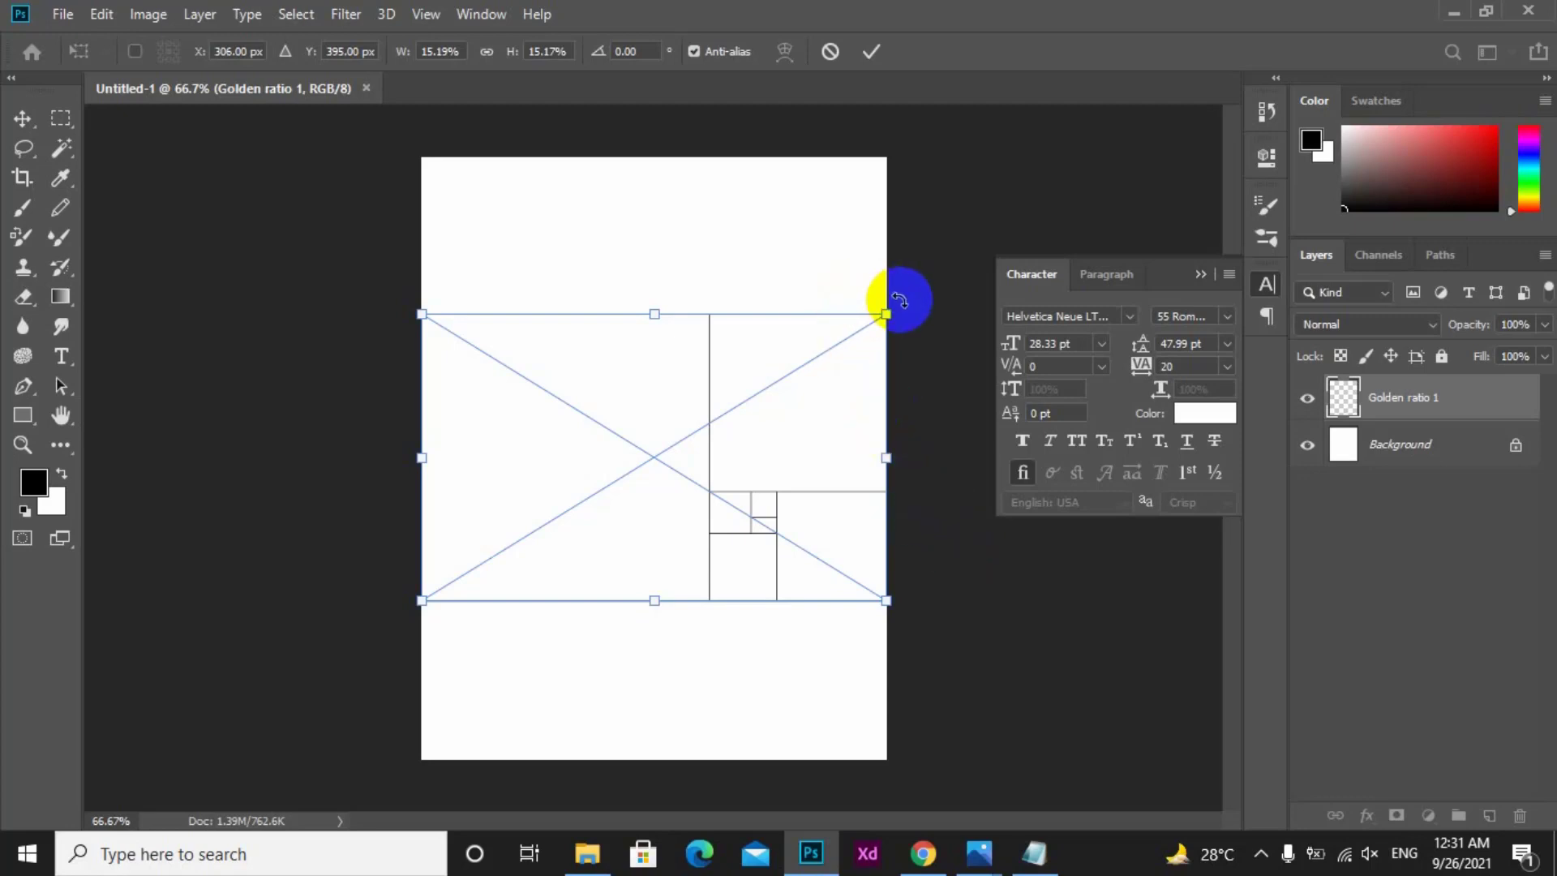
# - Rotate the golden ratio grid to -90° and enlarge it from its centre to about 24.6% so it spans the page width
pyautogui.moveTo(900, 300); pyautogui.dragTo(545, 244)
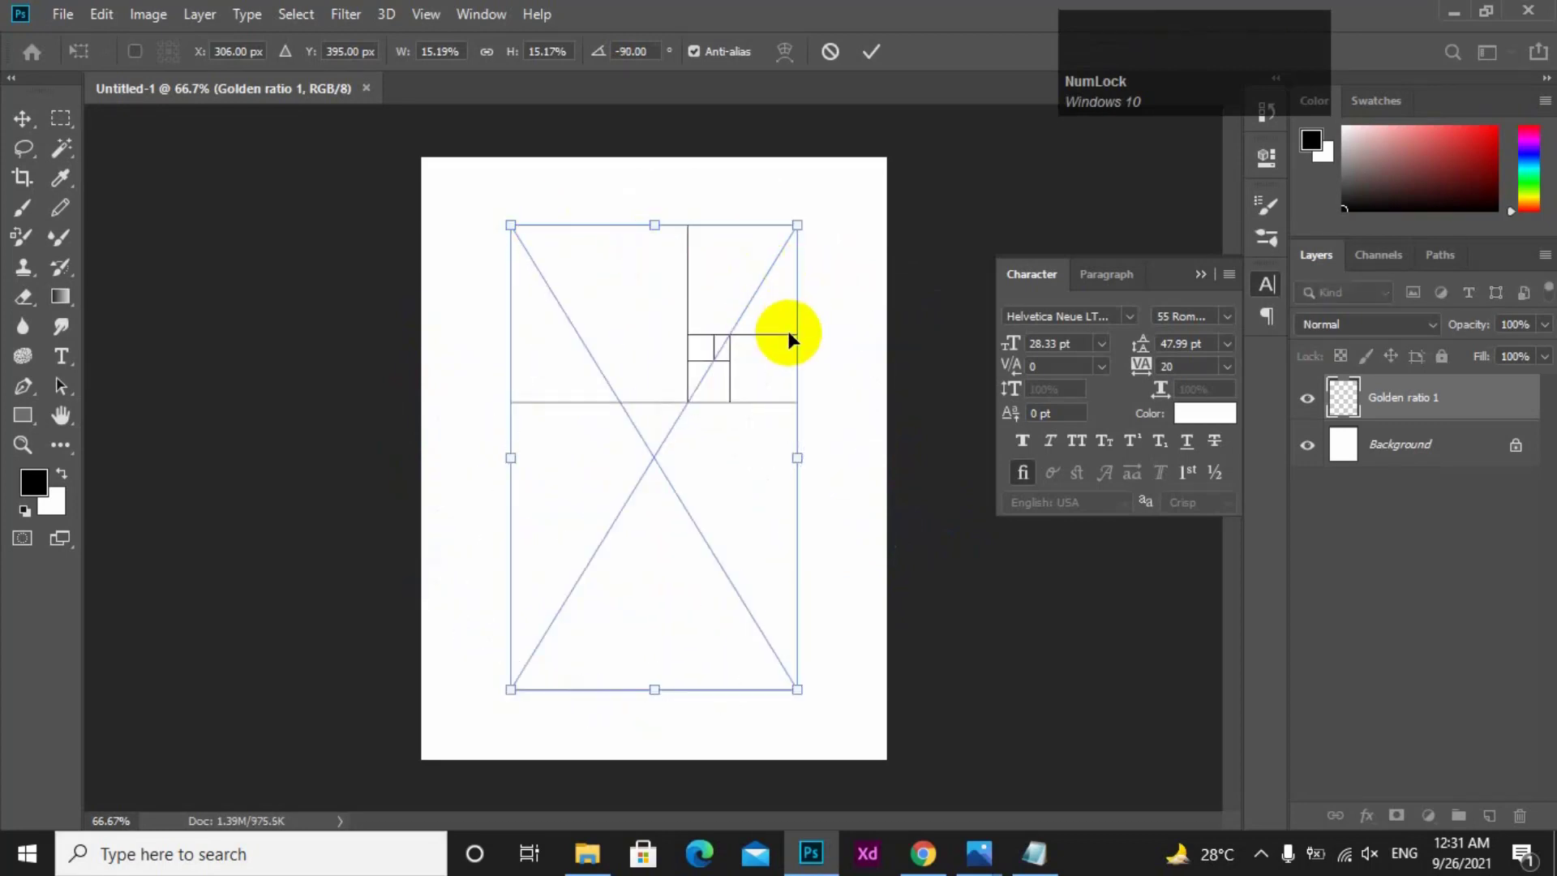
pyautogui.press('KP_Enter')
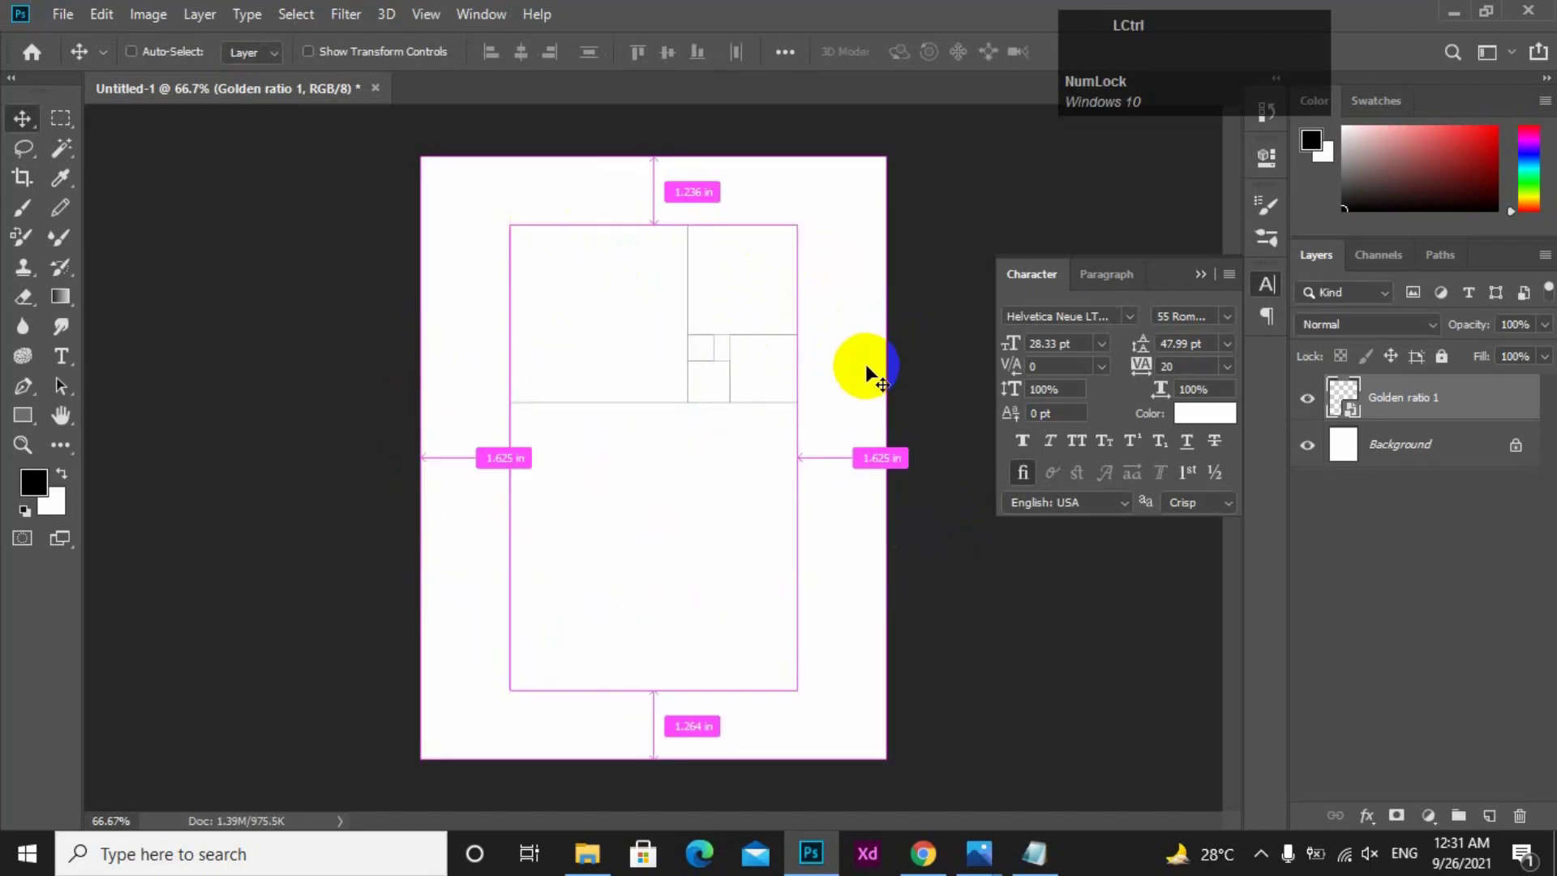
pyautogui.hotkey('ctrl', 't')
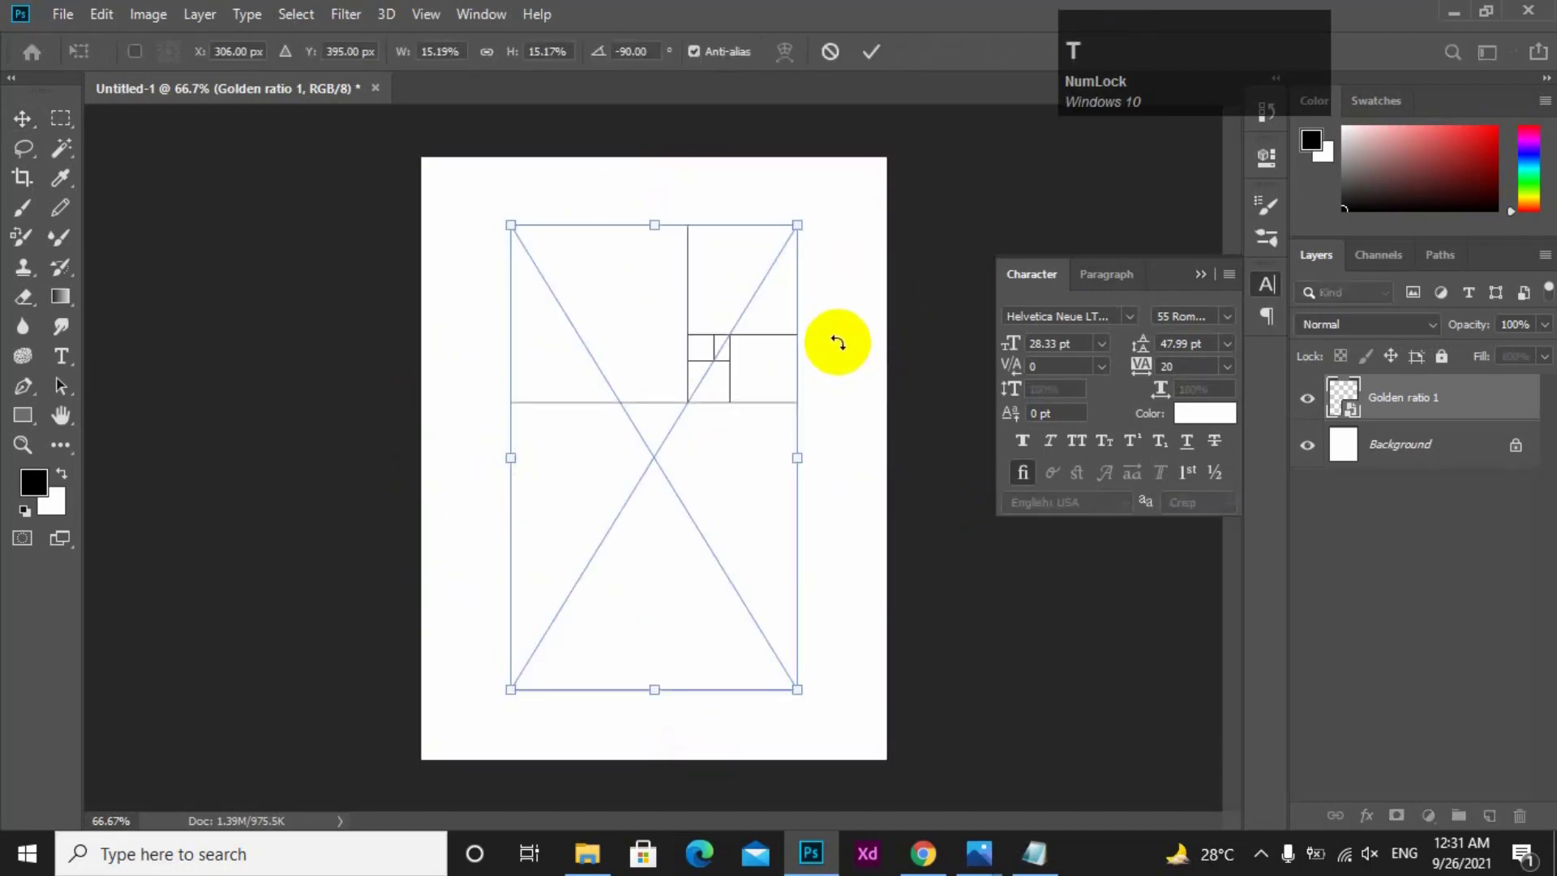
pyautogui.press('alt')
pyautogui.moveTo(799, 224); pyautogui.dragTo(945, 113)
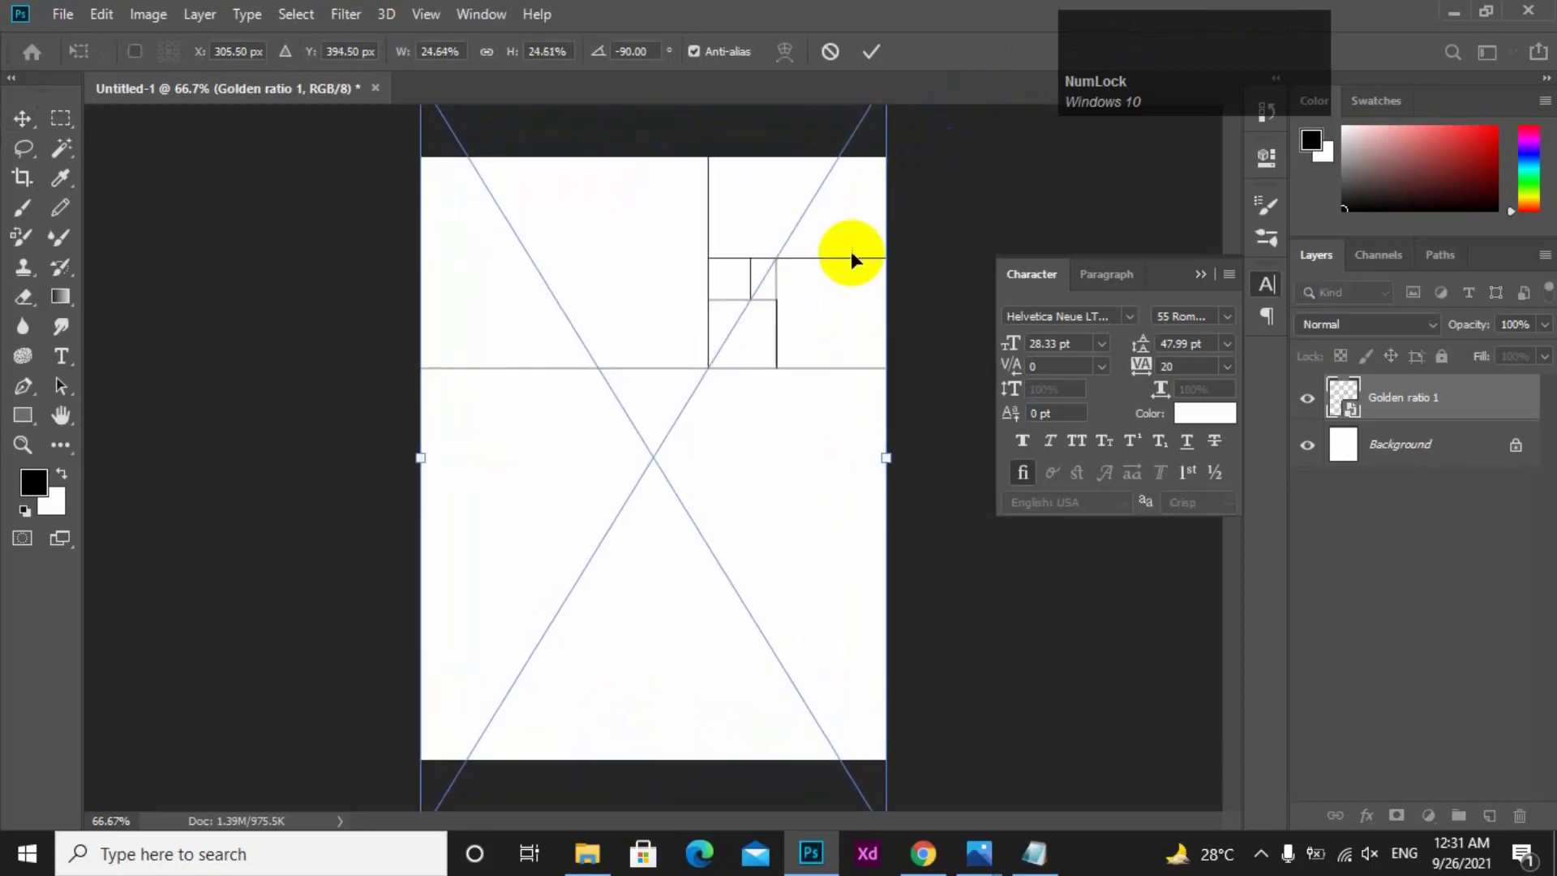
pyautogui.press('KP_Enter')
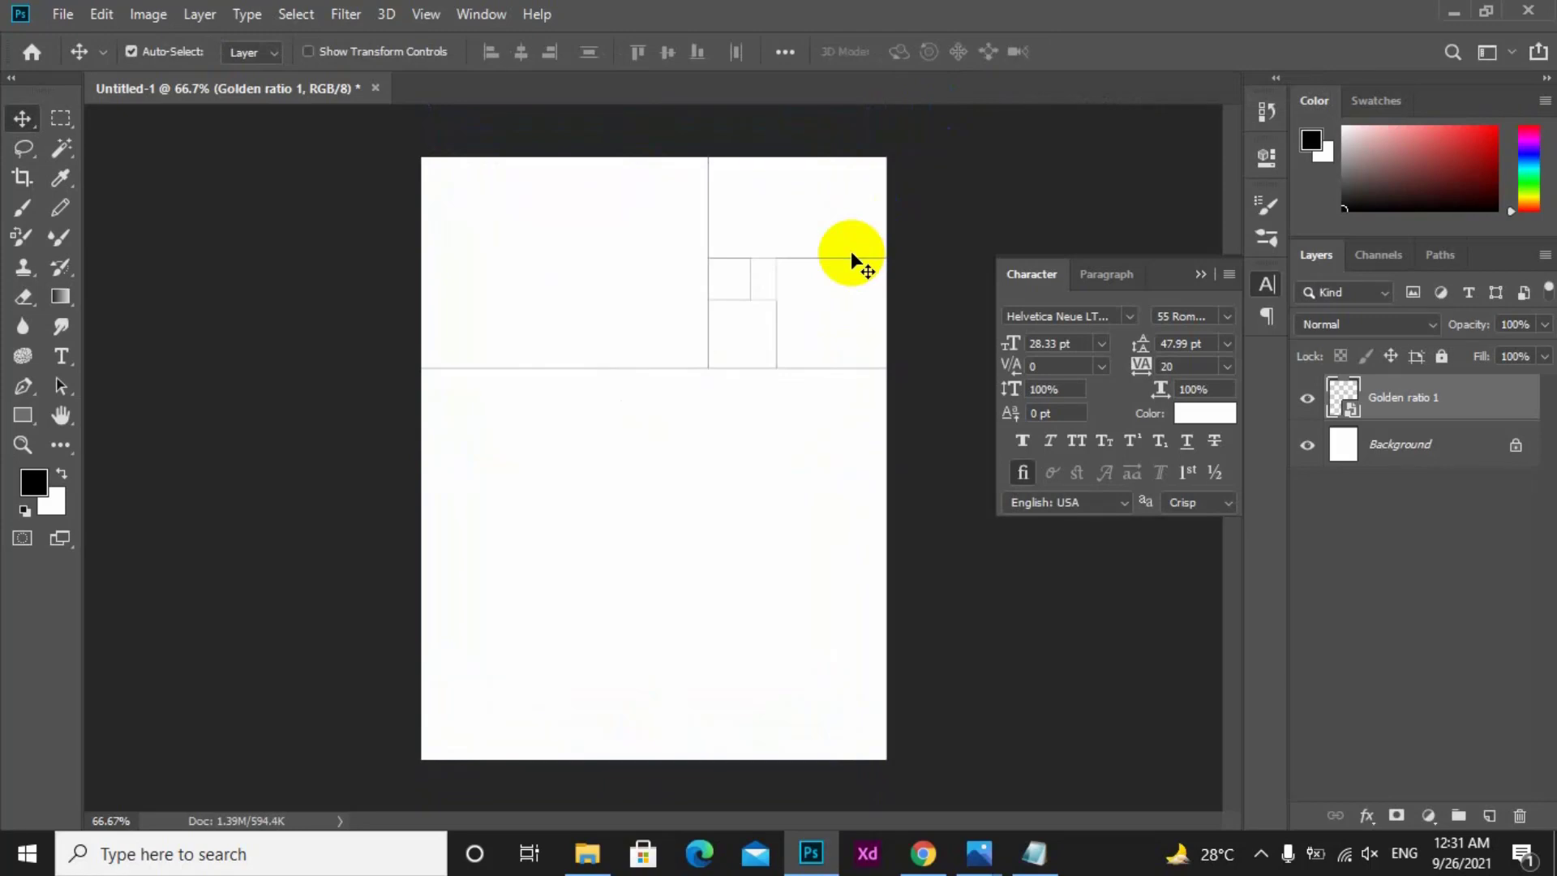
# - Collapse the Character panel and examine how the golden ratio grid divides the page
pyautogui.press('space')
pyautogui.moveTo(797, 408); pyautogui.dragTo(781, 519)
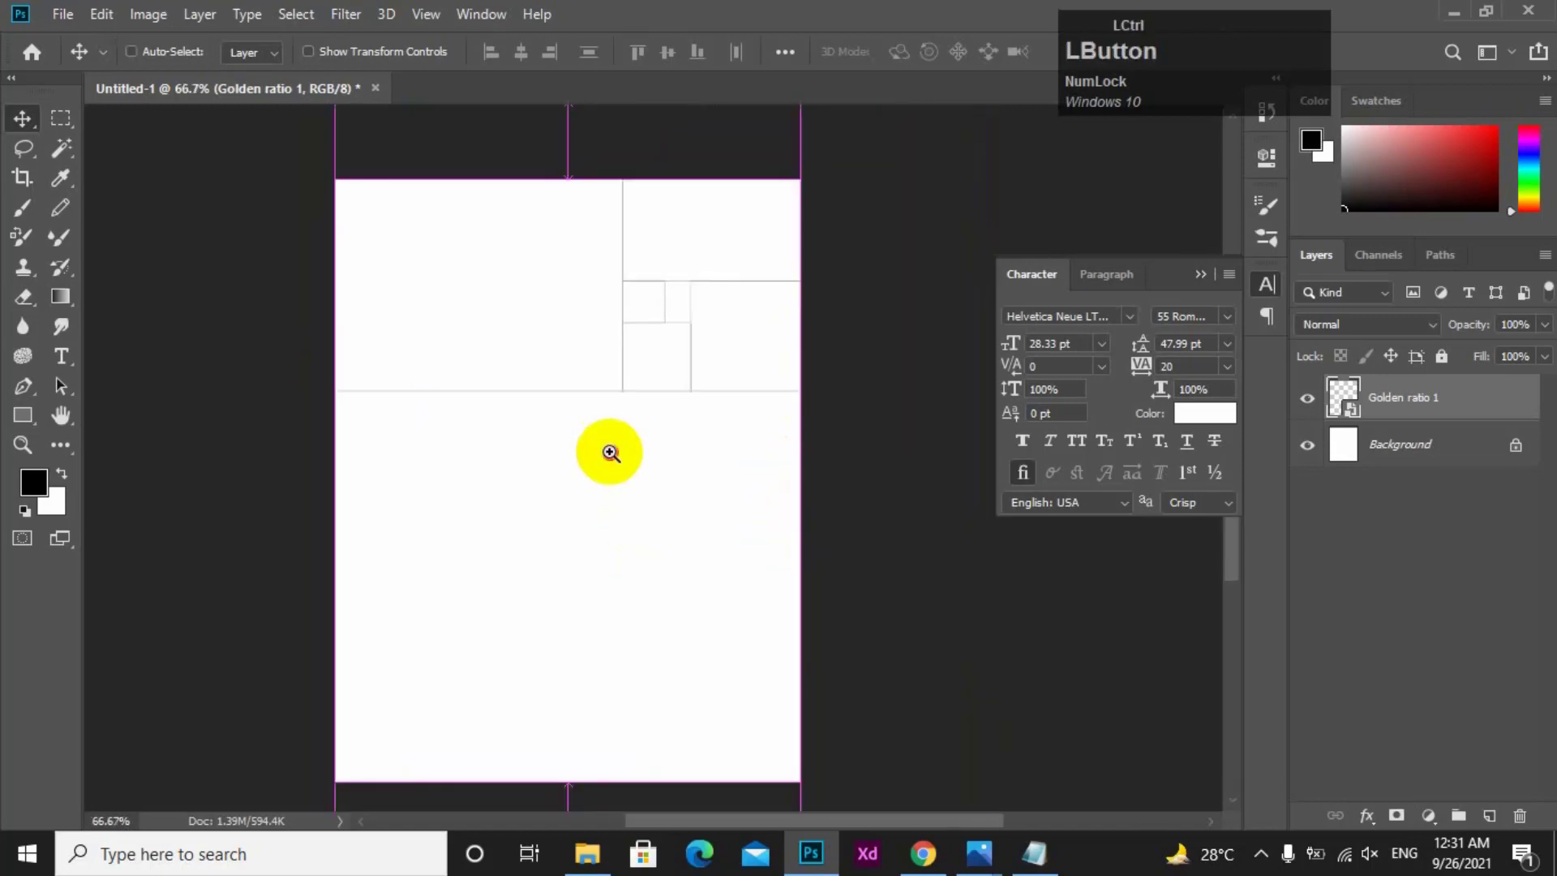
pyautogui.keyDown('ctrl'); pyautogui.click(608, 452); pyautogui.keyUp('ctrl')
pyautogui.keyDown('alt'); pyautogui.click(665, 431); pyautogui.keyUp('alt')
pyautogui.click(1200, 274)
pyautogui.press('space')
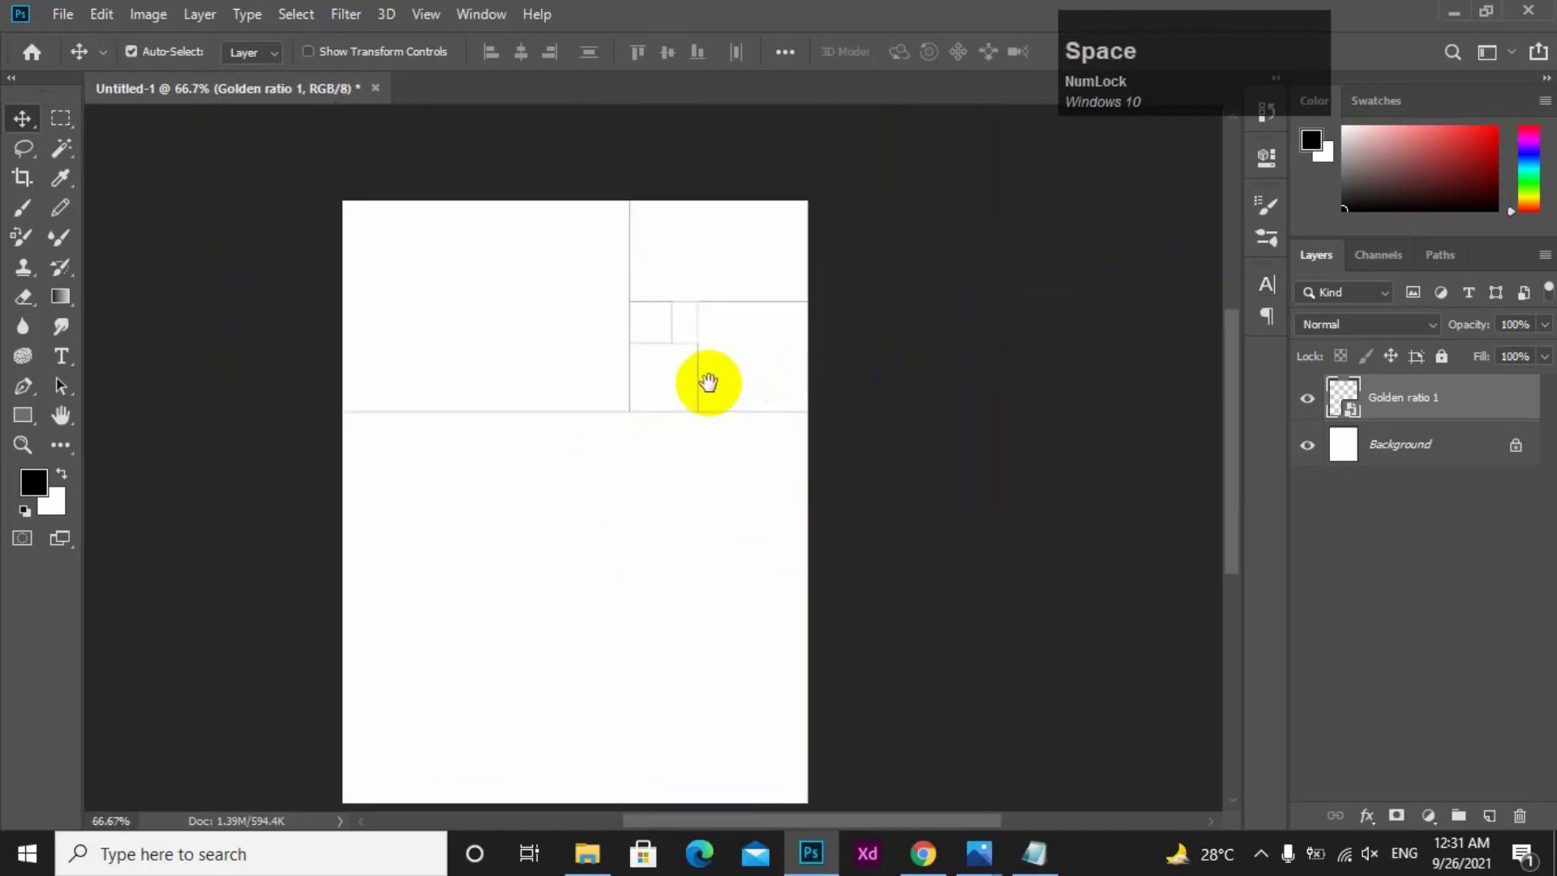
pyautogui.keyDown('ctrl'); pyautogui.click(667, 362); pyautogui.keyUp('ctrl')
pyautogui.moveTo(754, 361); pyautogui.dragTo(851, 317)
pyautogui.keyDown('alt'); pyautogui.click(807, 339); pyautogui.keyUp('alt')
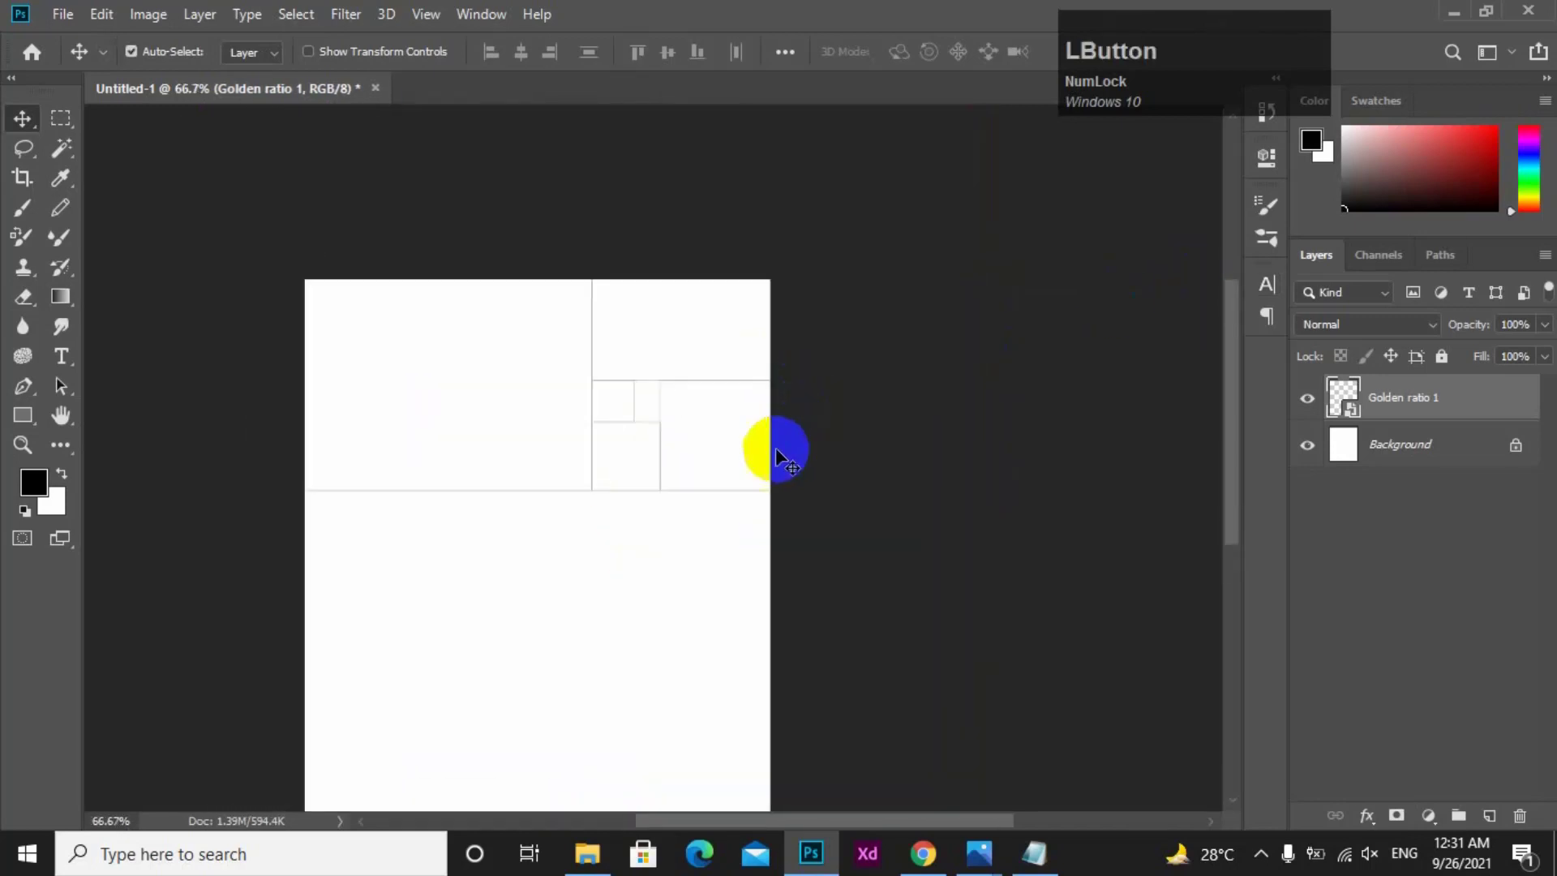
pyautogui.press('space')
pyautogui.moveTo(816, 549); pyautogui.dragTo(885, 398)
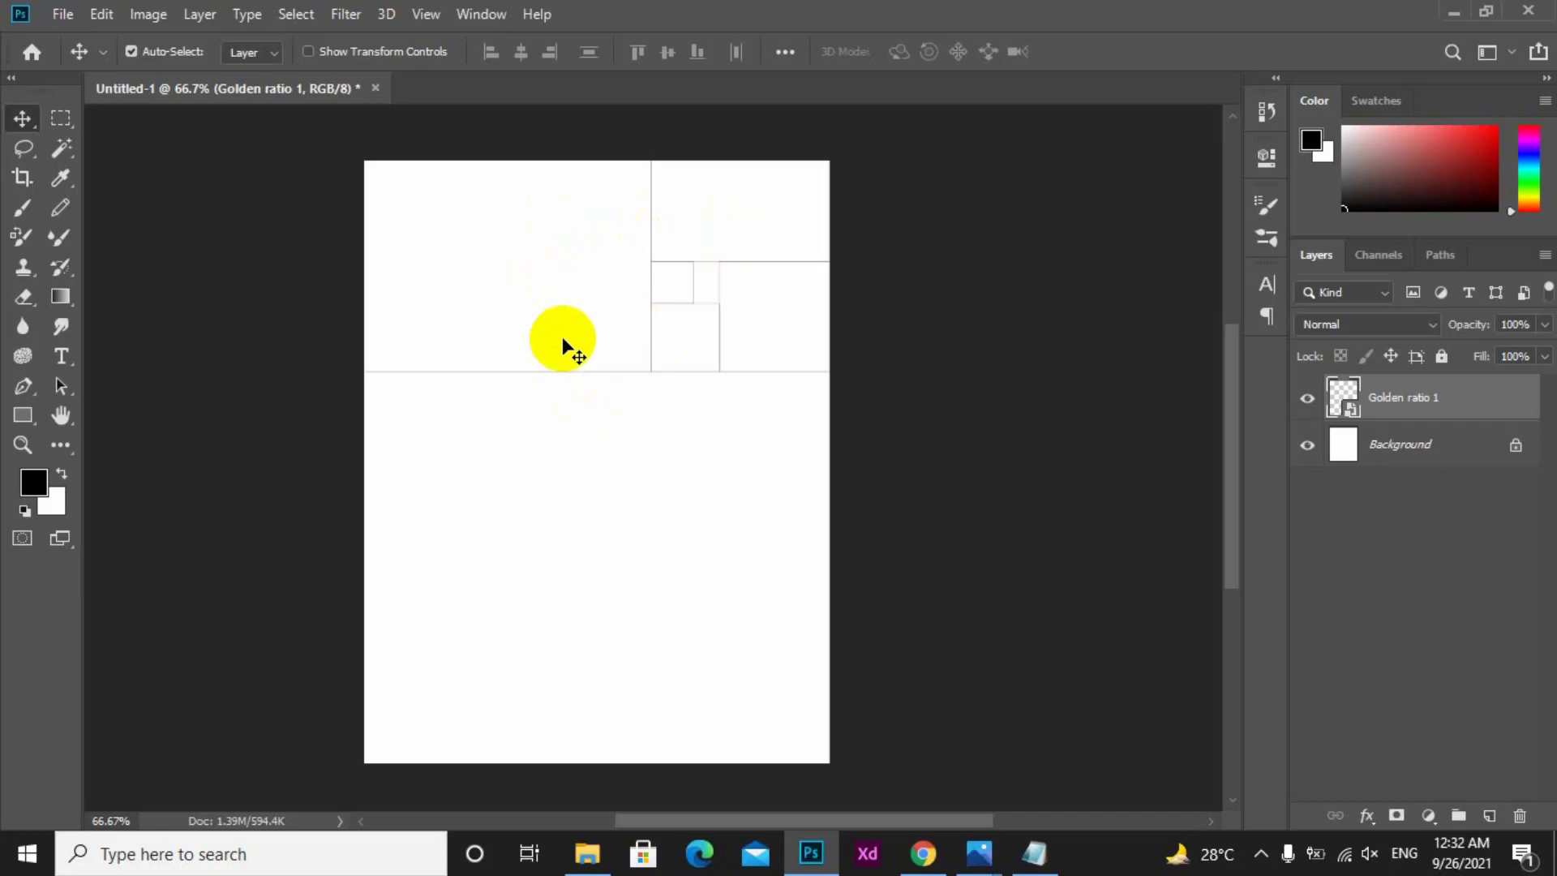
pyautogui.keyDown('ctrl'); pyautogui.click(674, 519); pyautogui.keyUp('ctrl')
pyautogui.keyDown('alt'); pyautogui.click(692, 632); pyautogui.keyUp('alt')
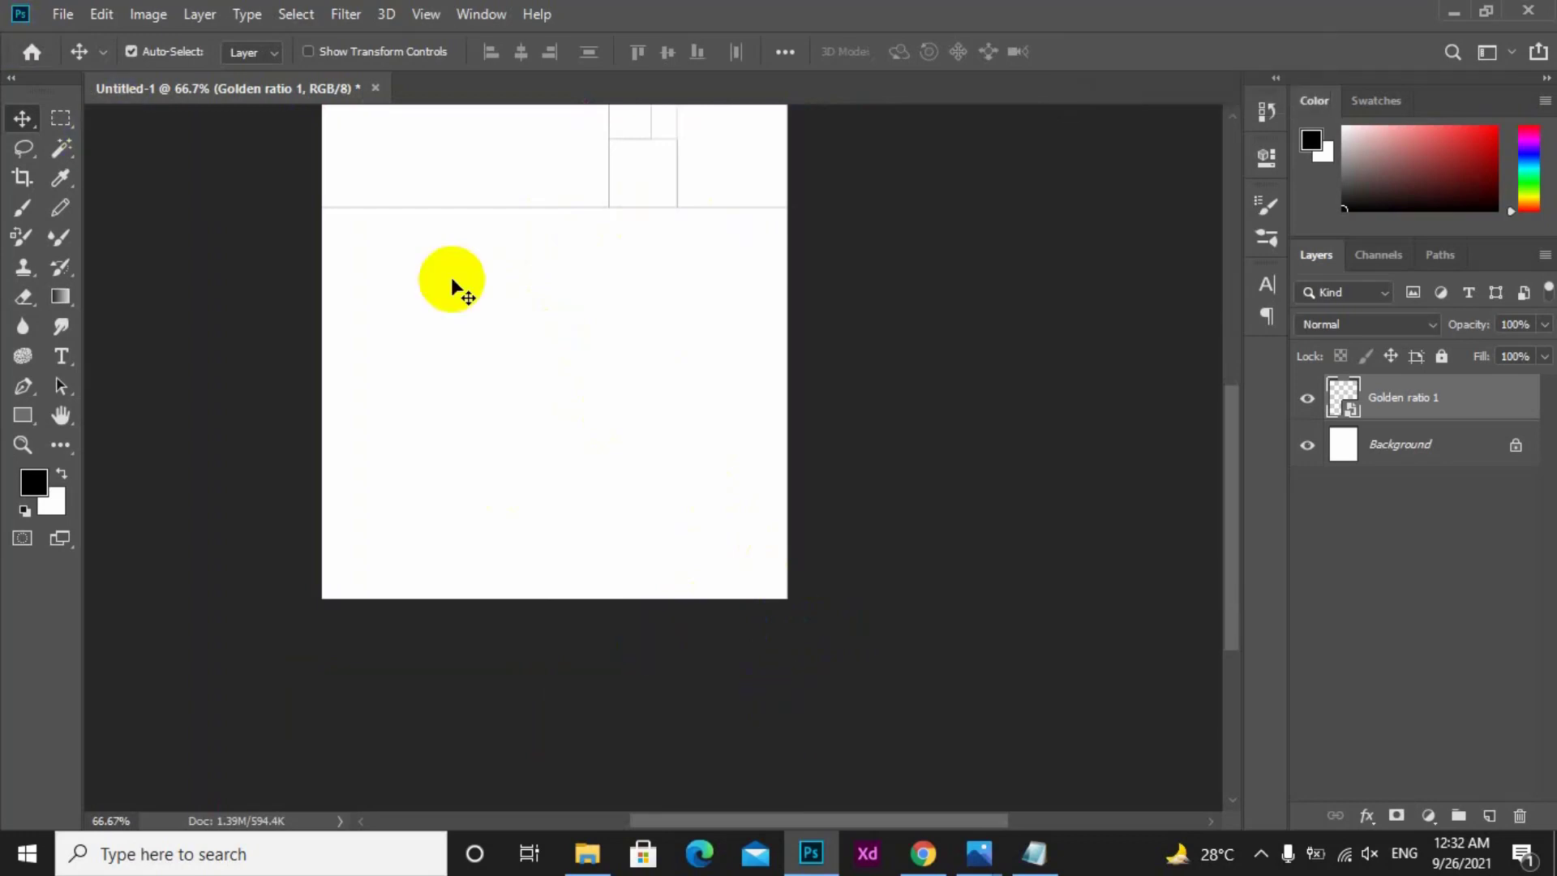
# - Place the forest photo Pic.jpg from the Ingredients folder as an embedded layer at its default size
pyautogui.hotkey('alt', 'f')
pyautogui.press('l')
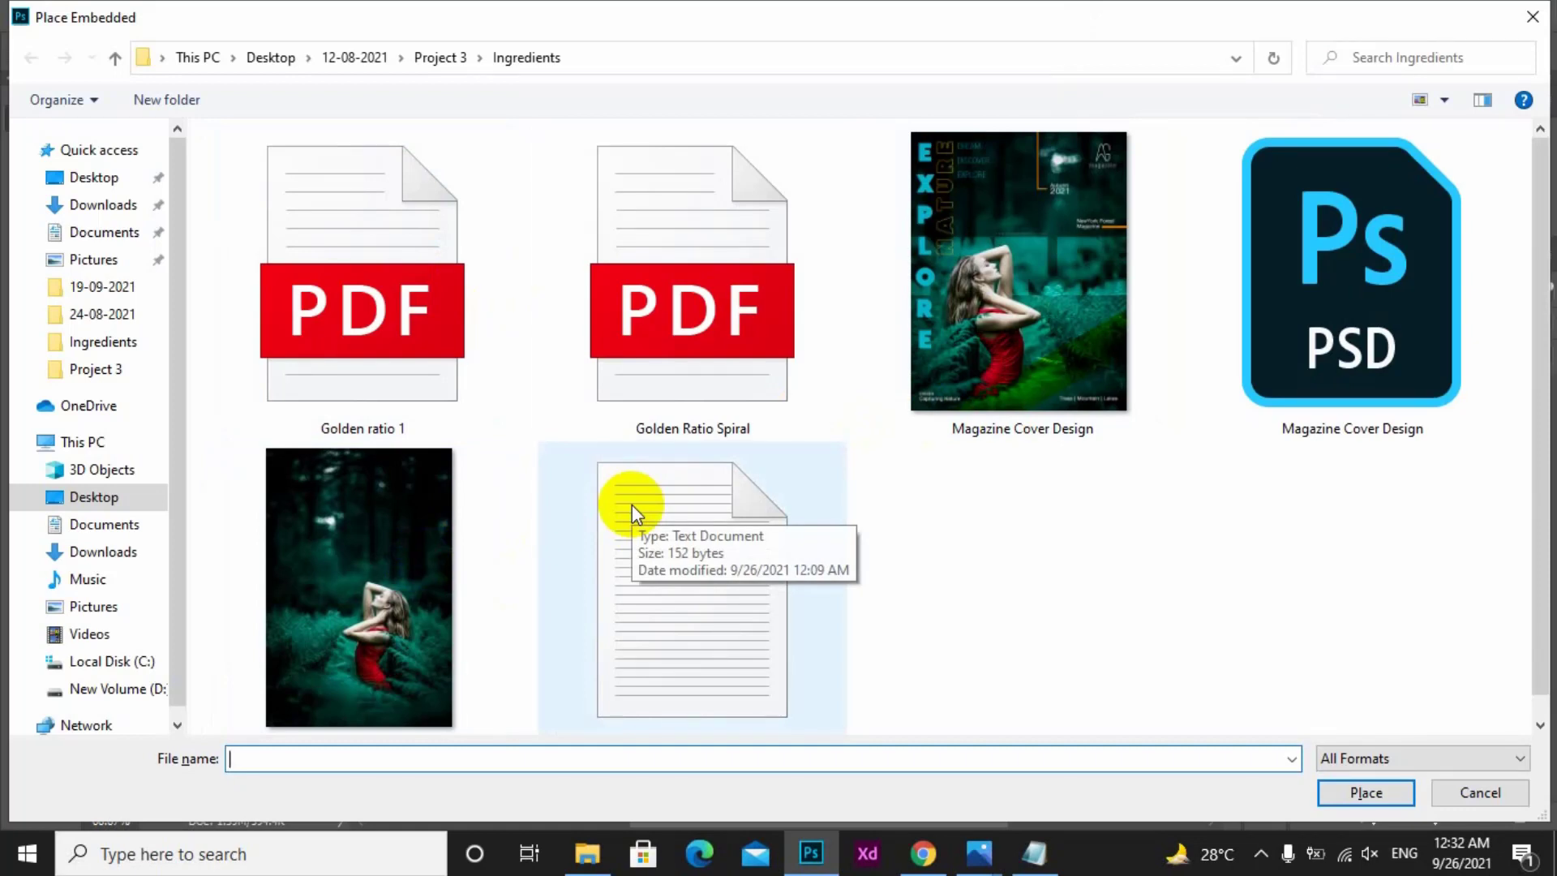
pyautogui.click(412, 548)
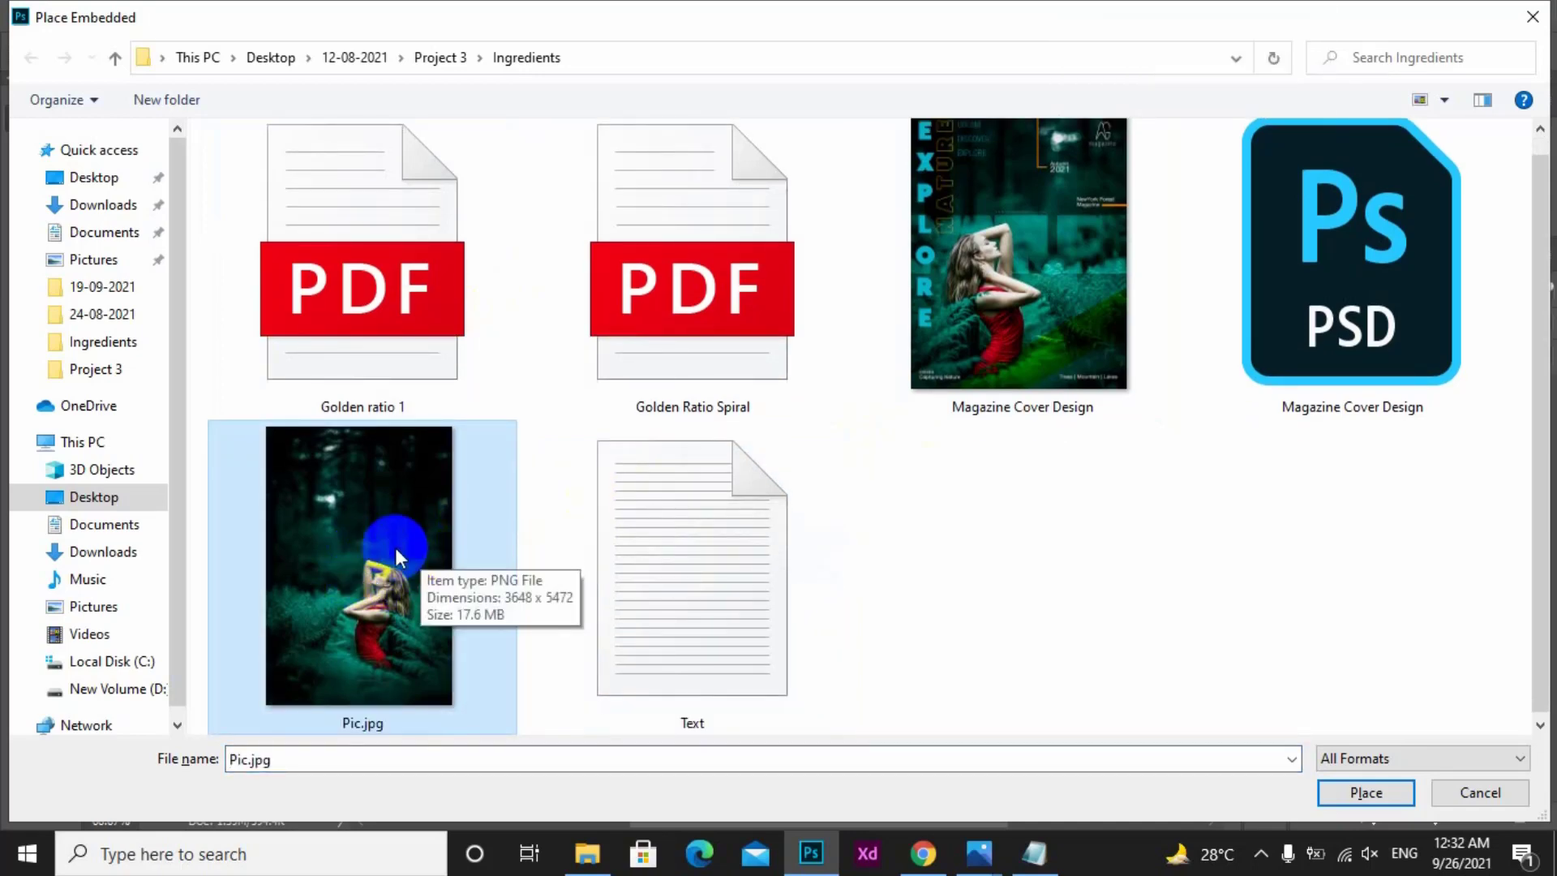
pyautogui.doubleClick(396, 547)
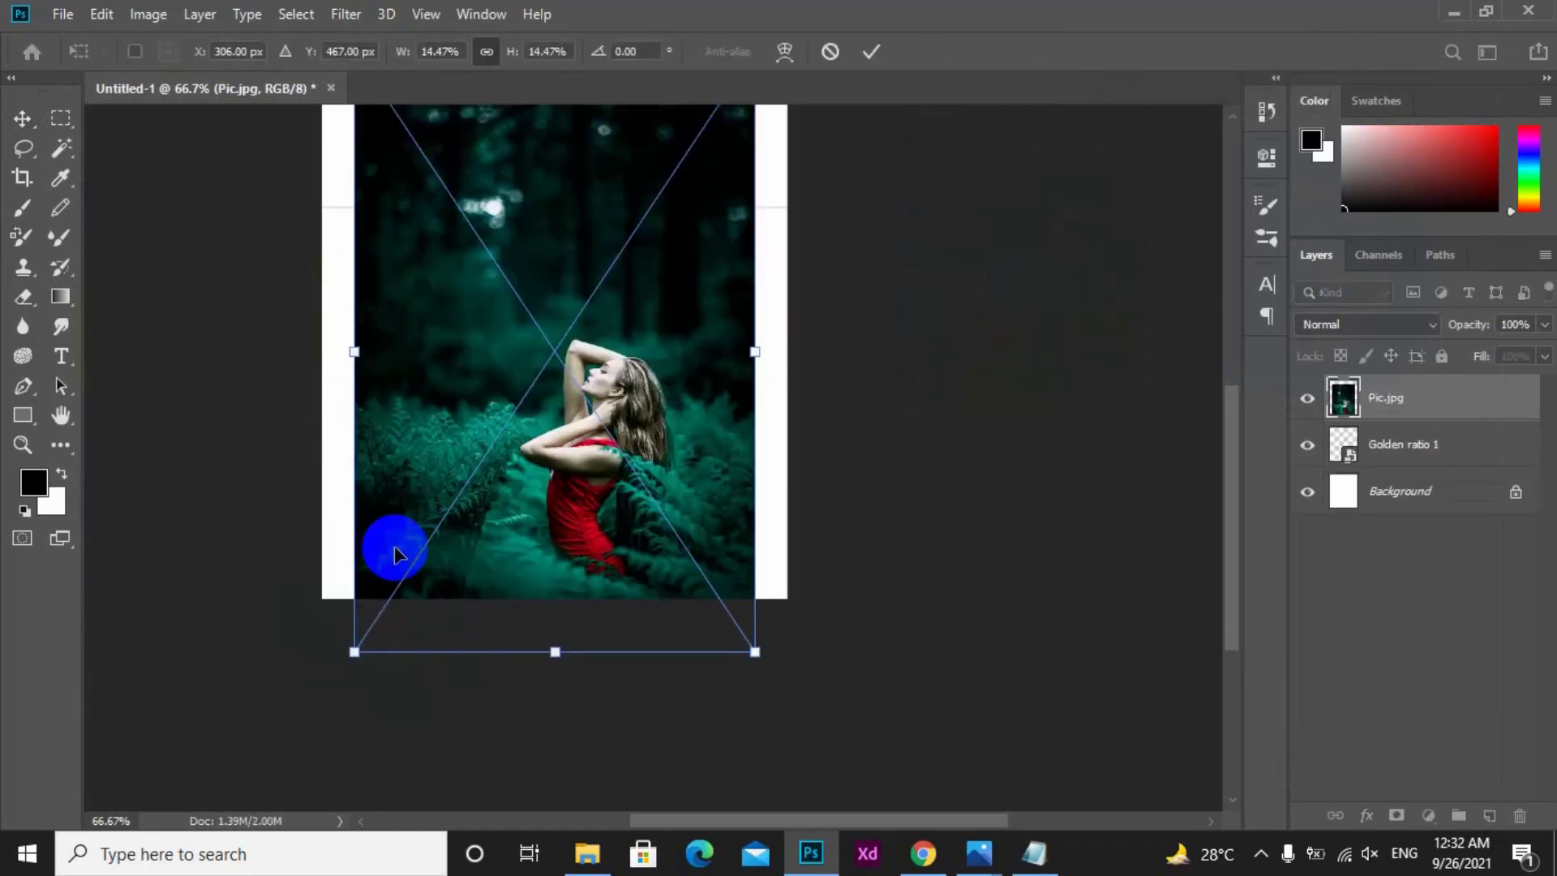
pyautogui.keyDown('alt'); pyautogui.click(428, 423); pyautogui.keyUp('alt')
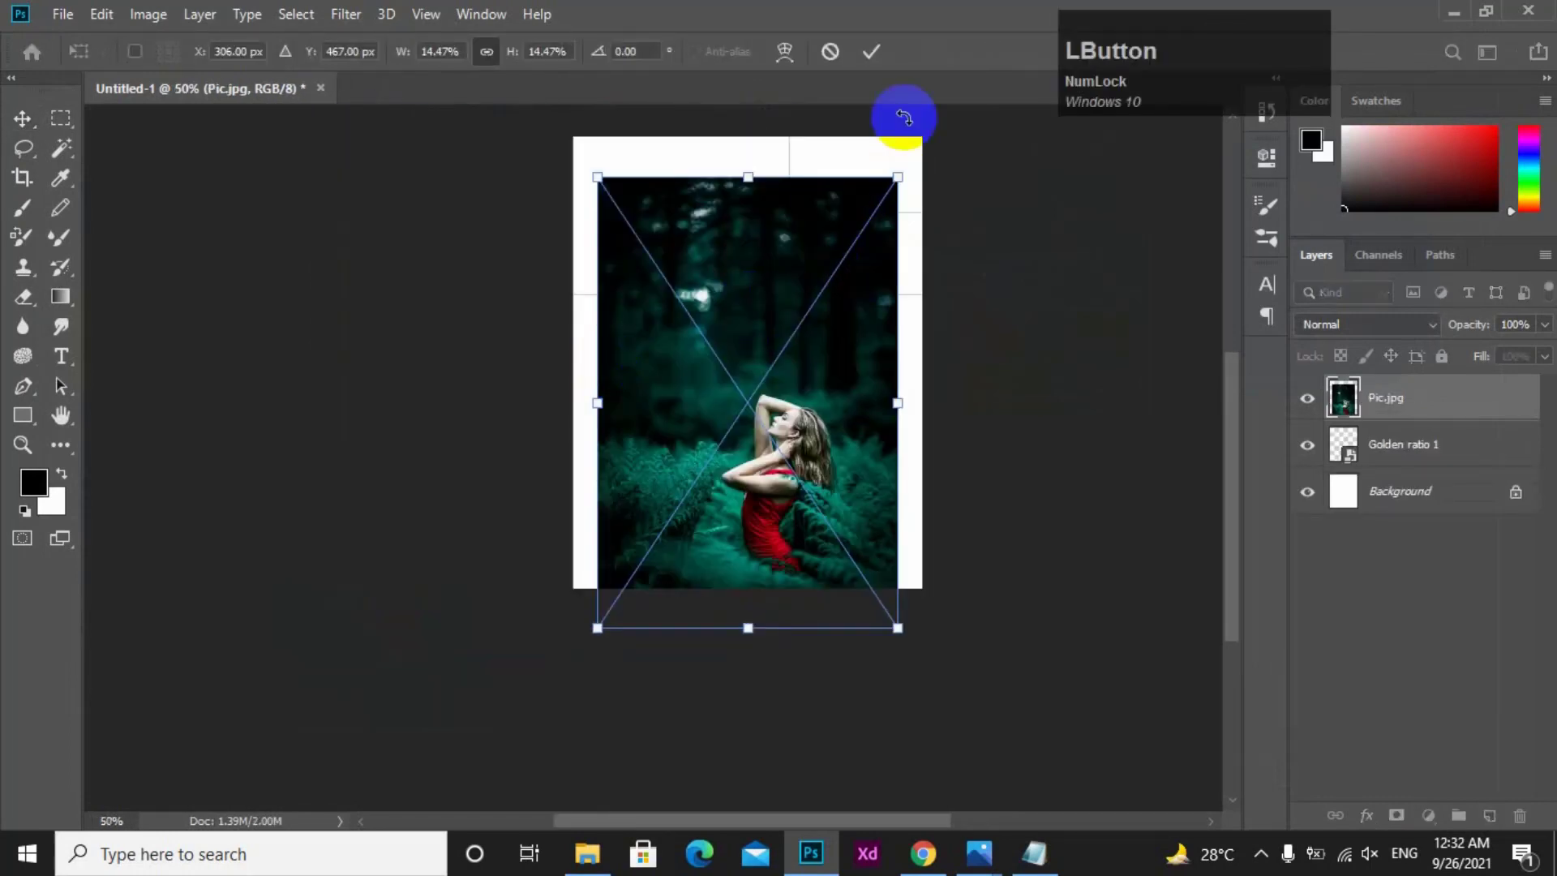
pyautogui.click(878, 51)
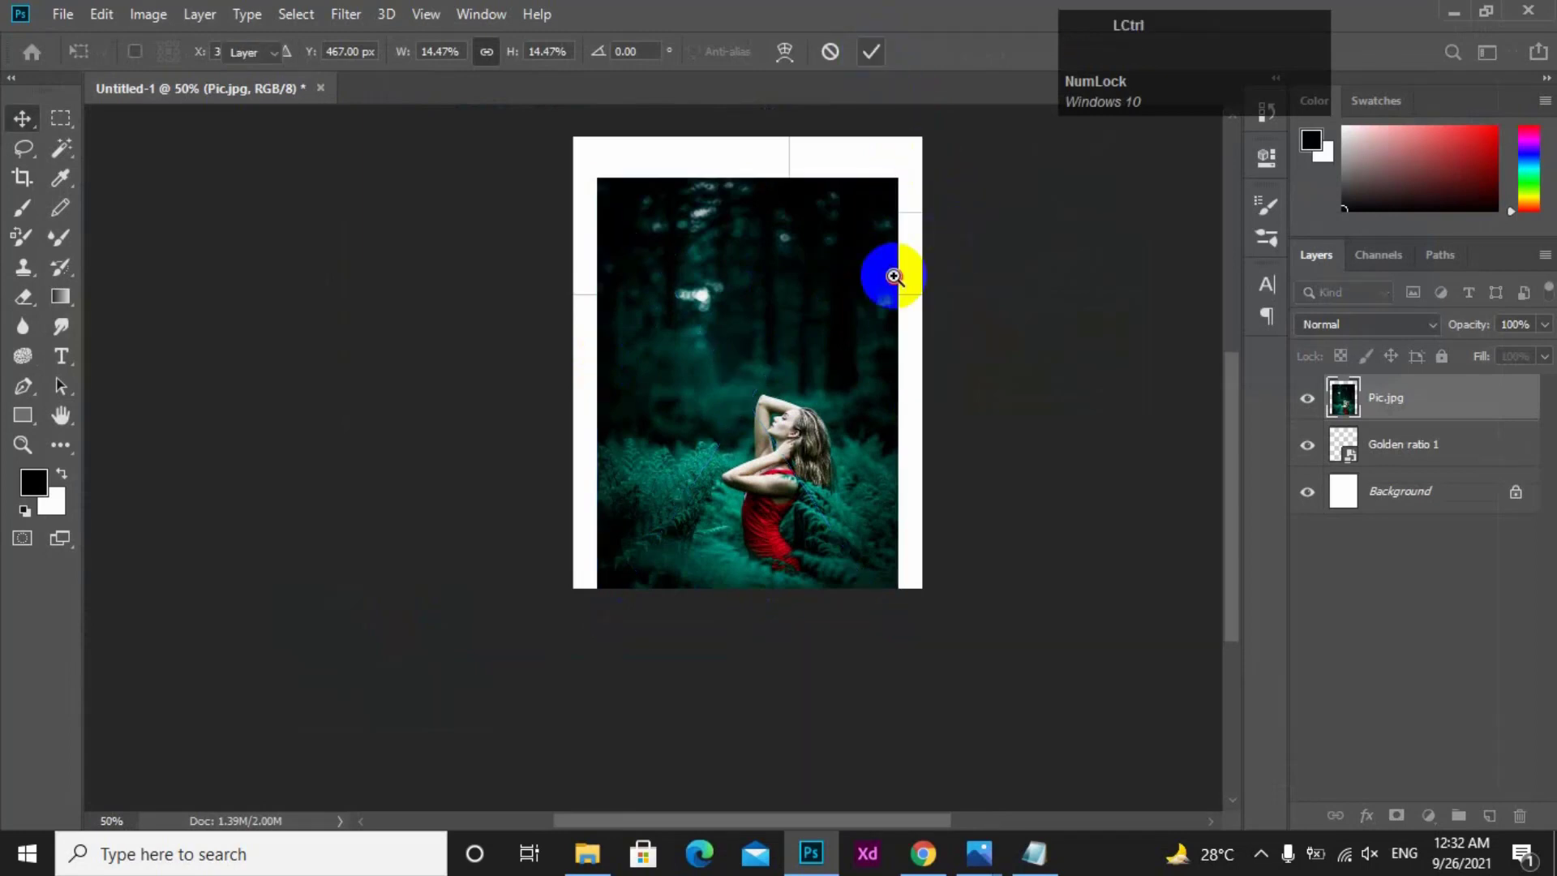
# - Select the whole canvas and align the Pic.jpg layer to its horizontal and vertical centres
pyautogui.scroll(1, 895, 279)
pyautogui.keyDown('alt'); pyautogui.click(897, 285); pyautogui.keyUp('alt')
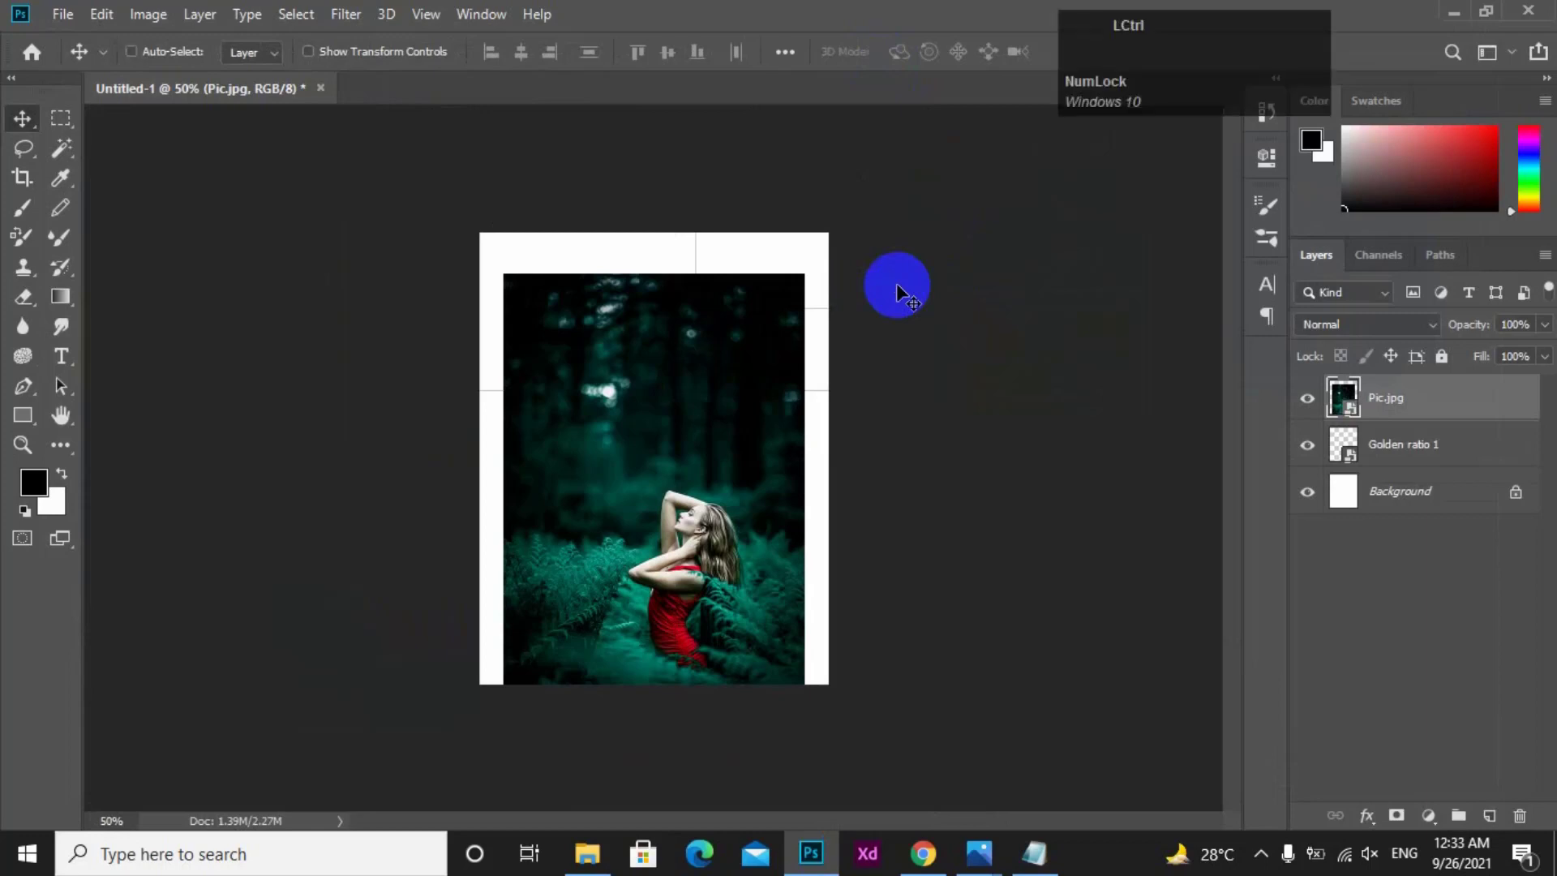
pyautogui.hotkey('ctrl', 'a')
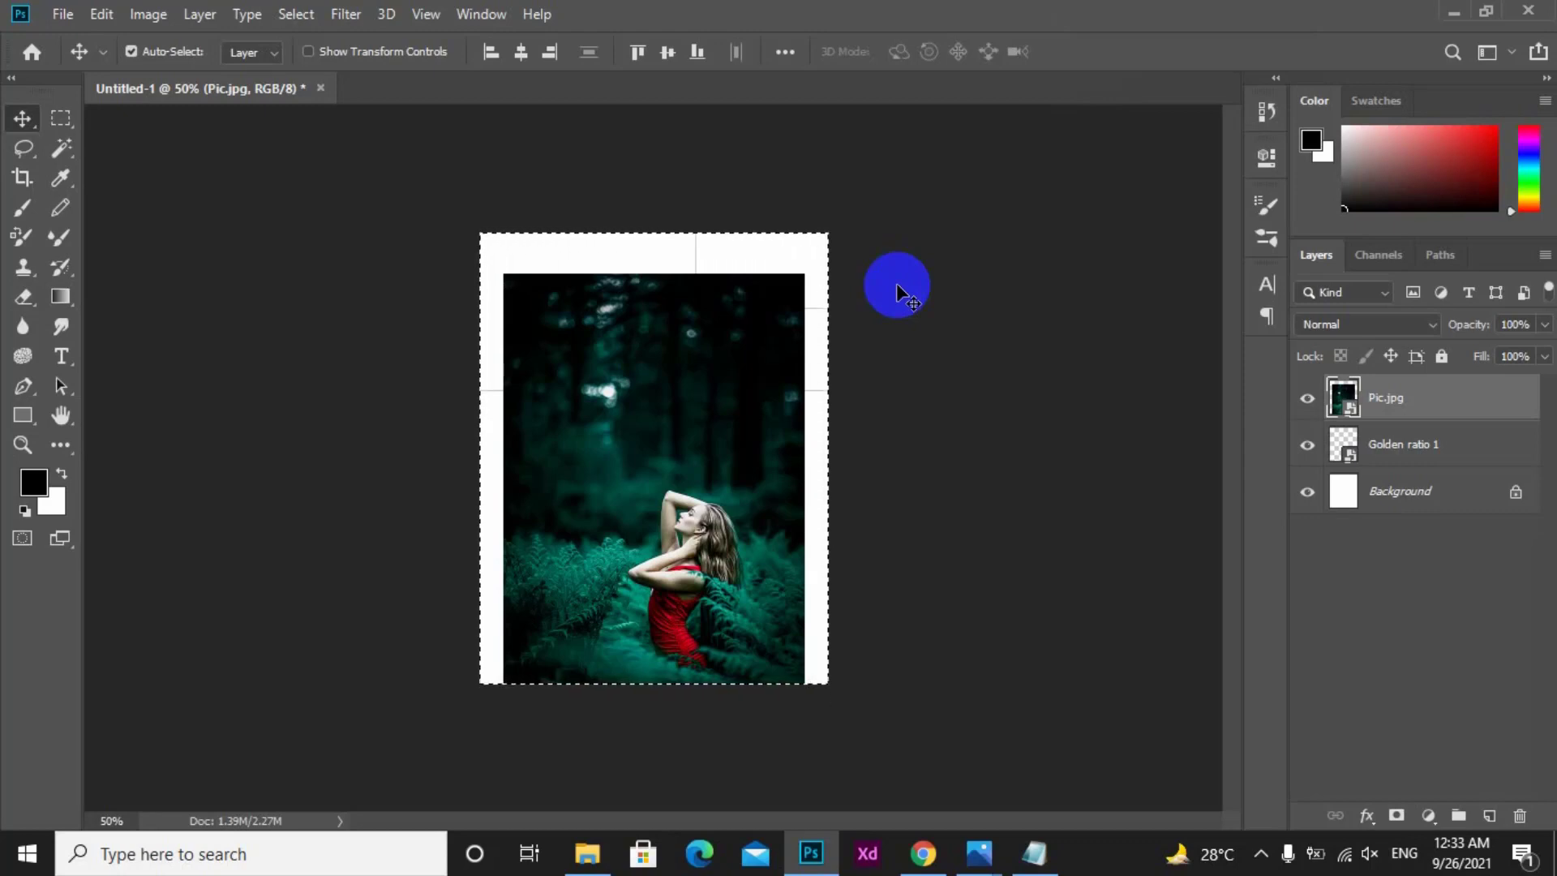
pyautogui.click(523, 53)
pyautogui.click(668, 51)
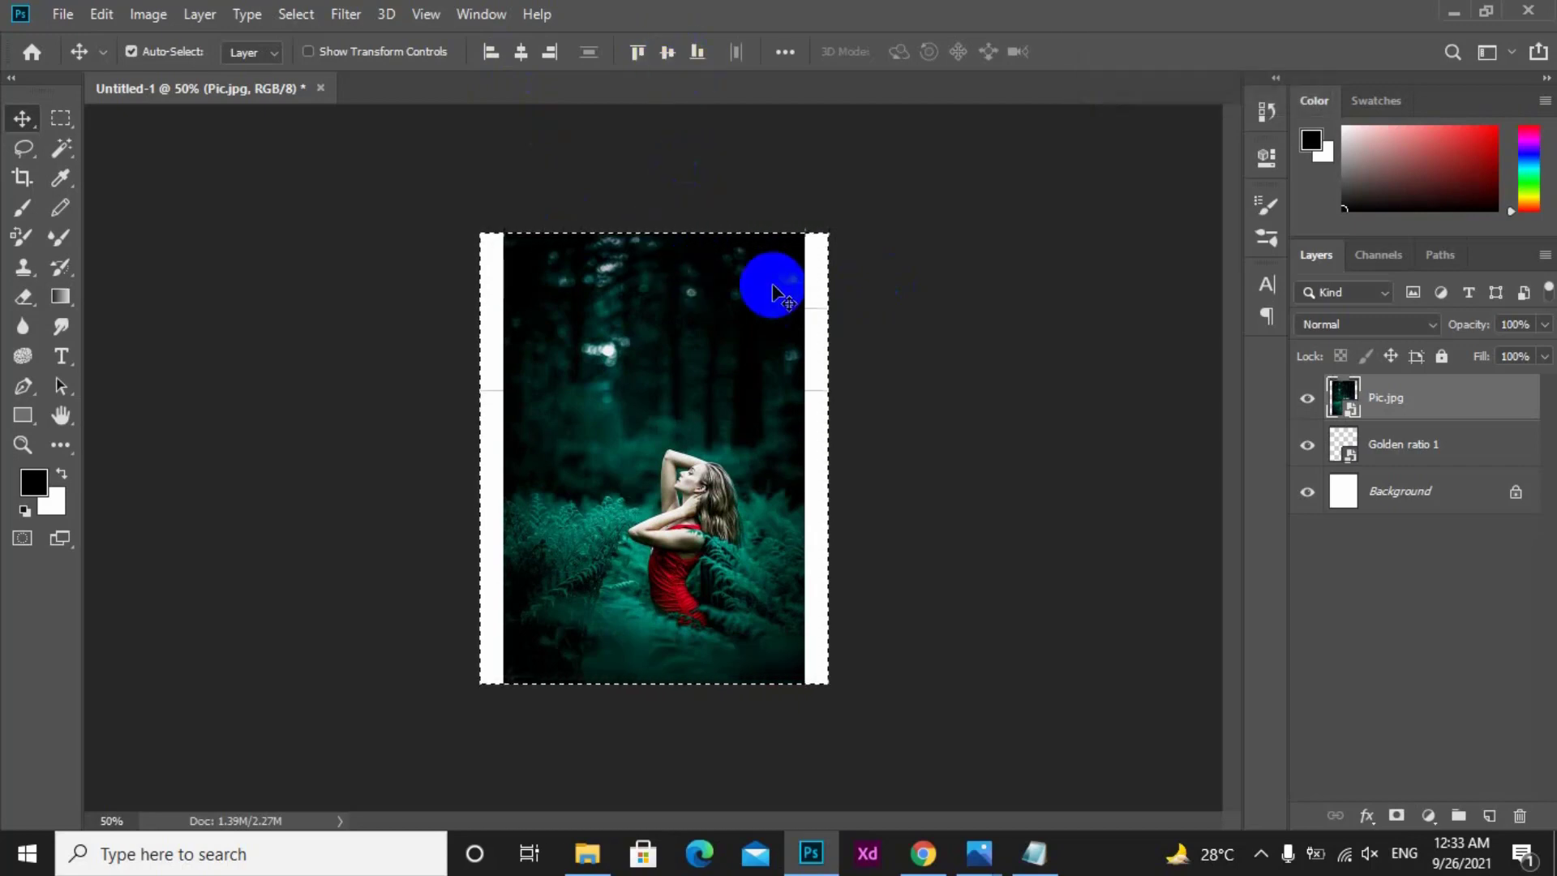
# - Clear the selection, enlarge Pic.jpg from its centre to 16.78% so it fills the page width, and flip it horizontally
pyautogui.keyDown('ctrl'); pyautogui.click(834, 307); pyautogui.keyUp('ctrl')
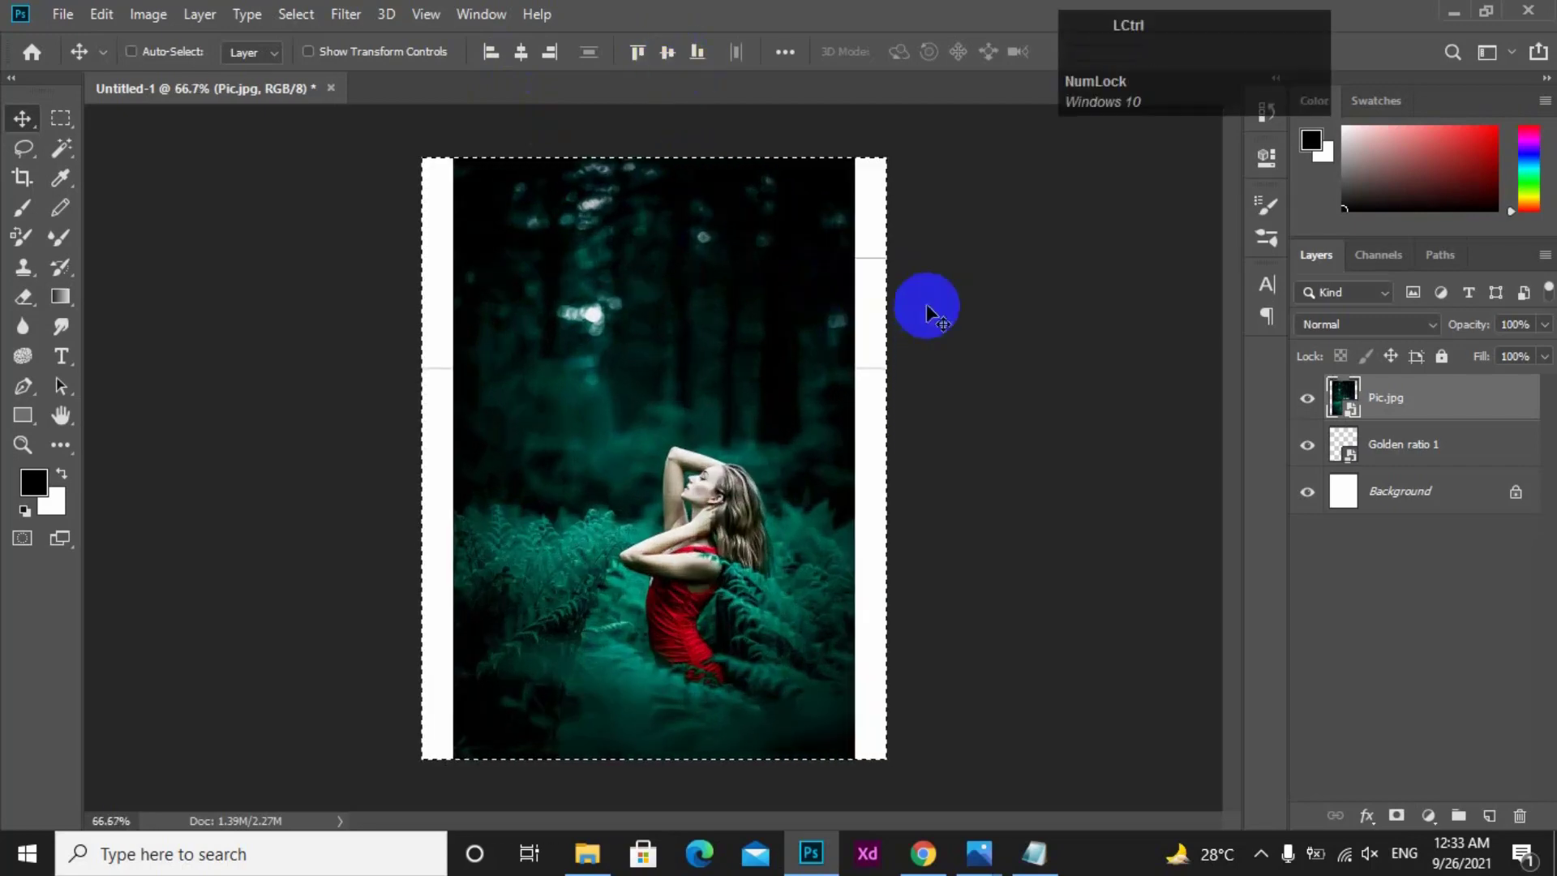
pyautogui.hotkey('ctrl', 'd')
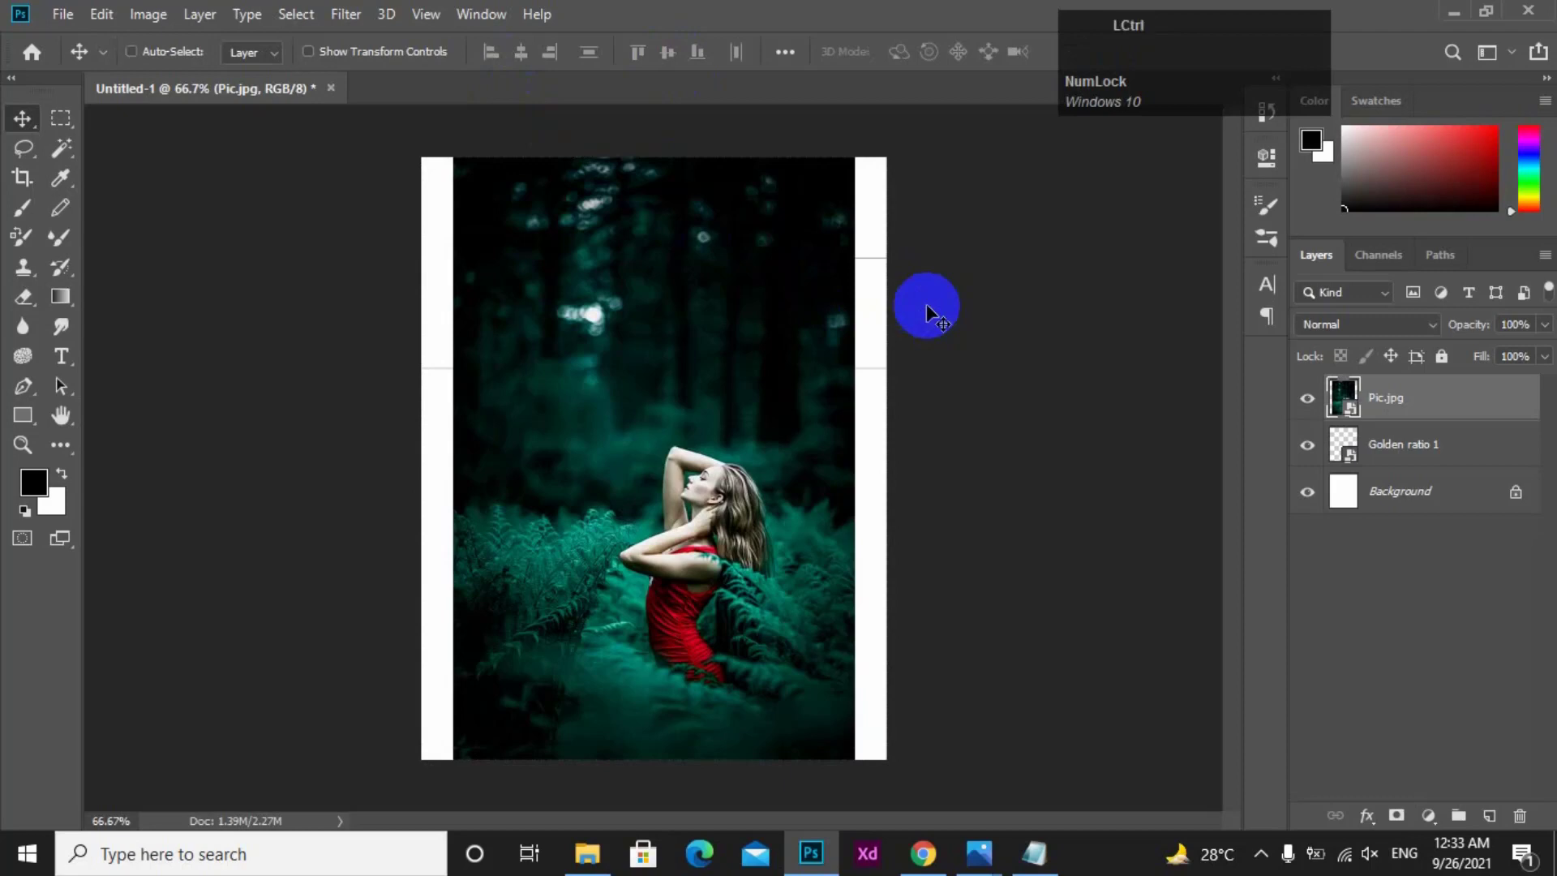
pyautogui.hotkey('ctrl', 't')
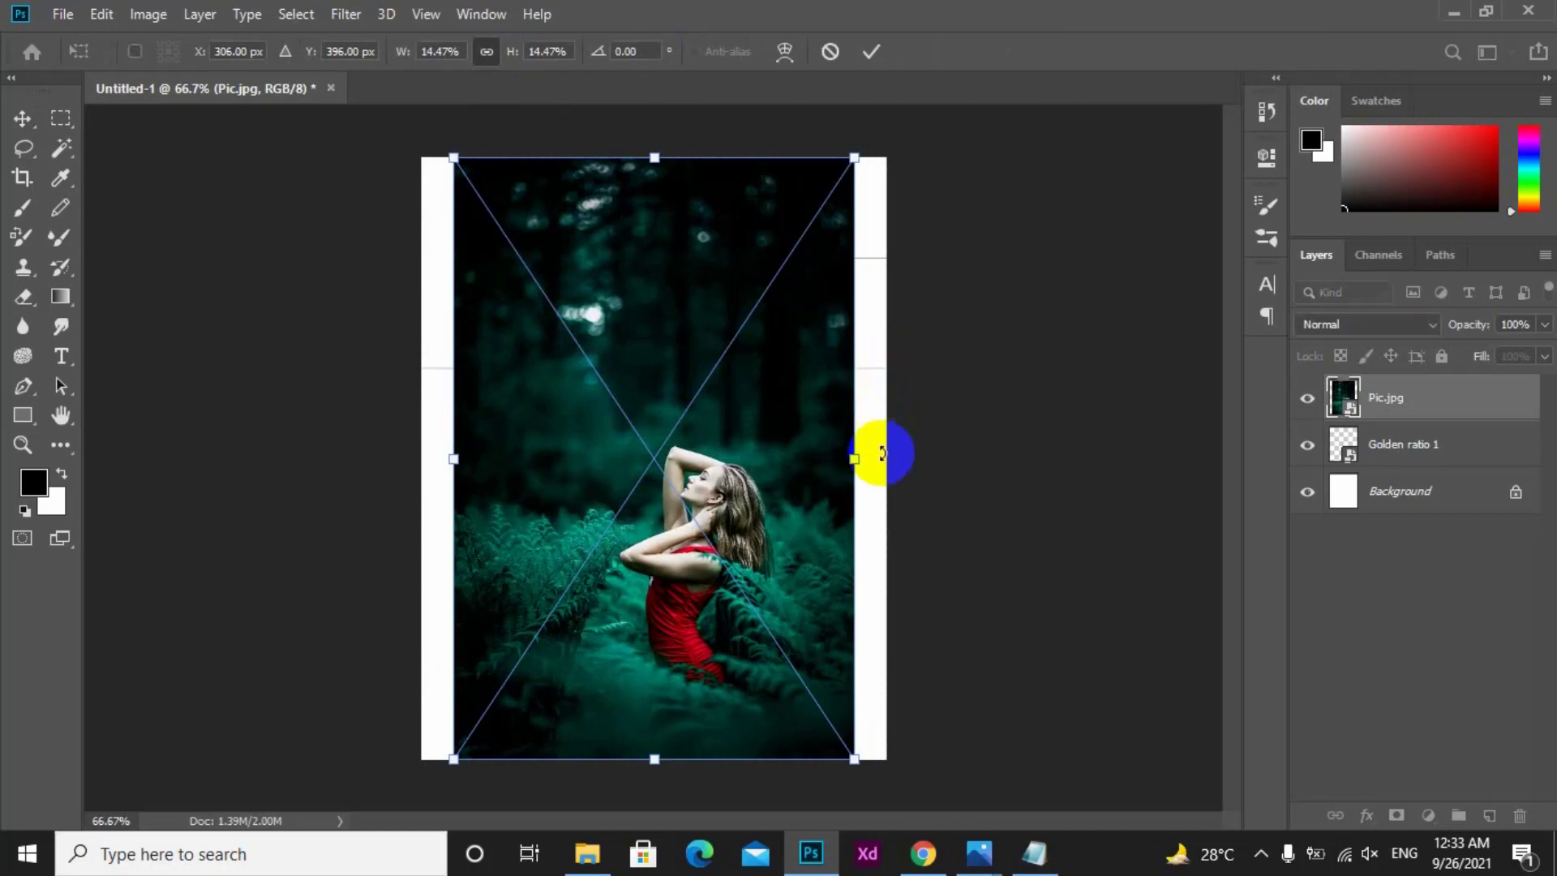
pyautogui.press('alt')
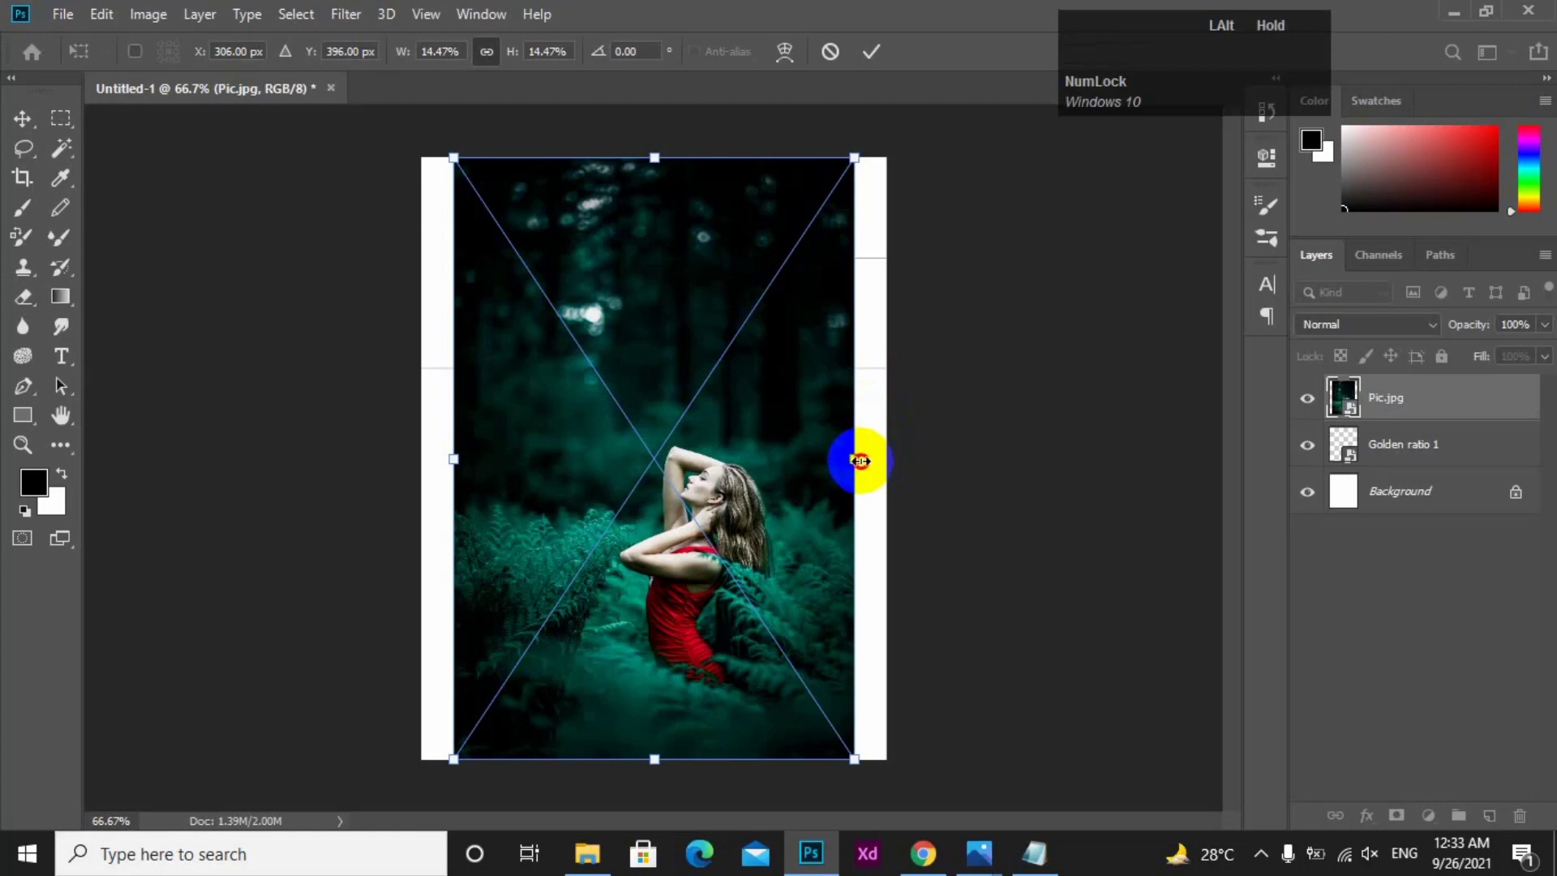
pyautogui.moveTo(859, 460); pyautogui.dragTo(887, 460)
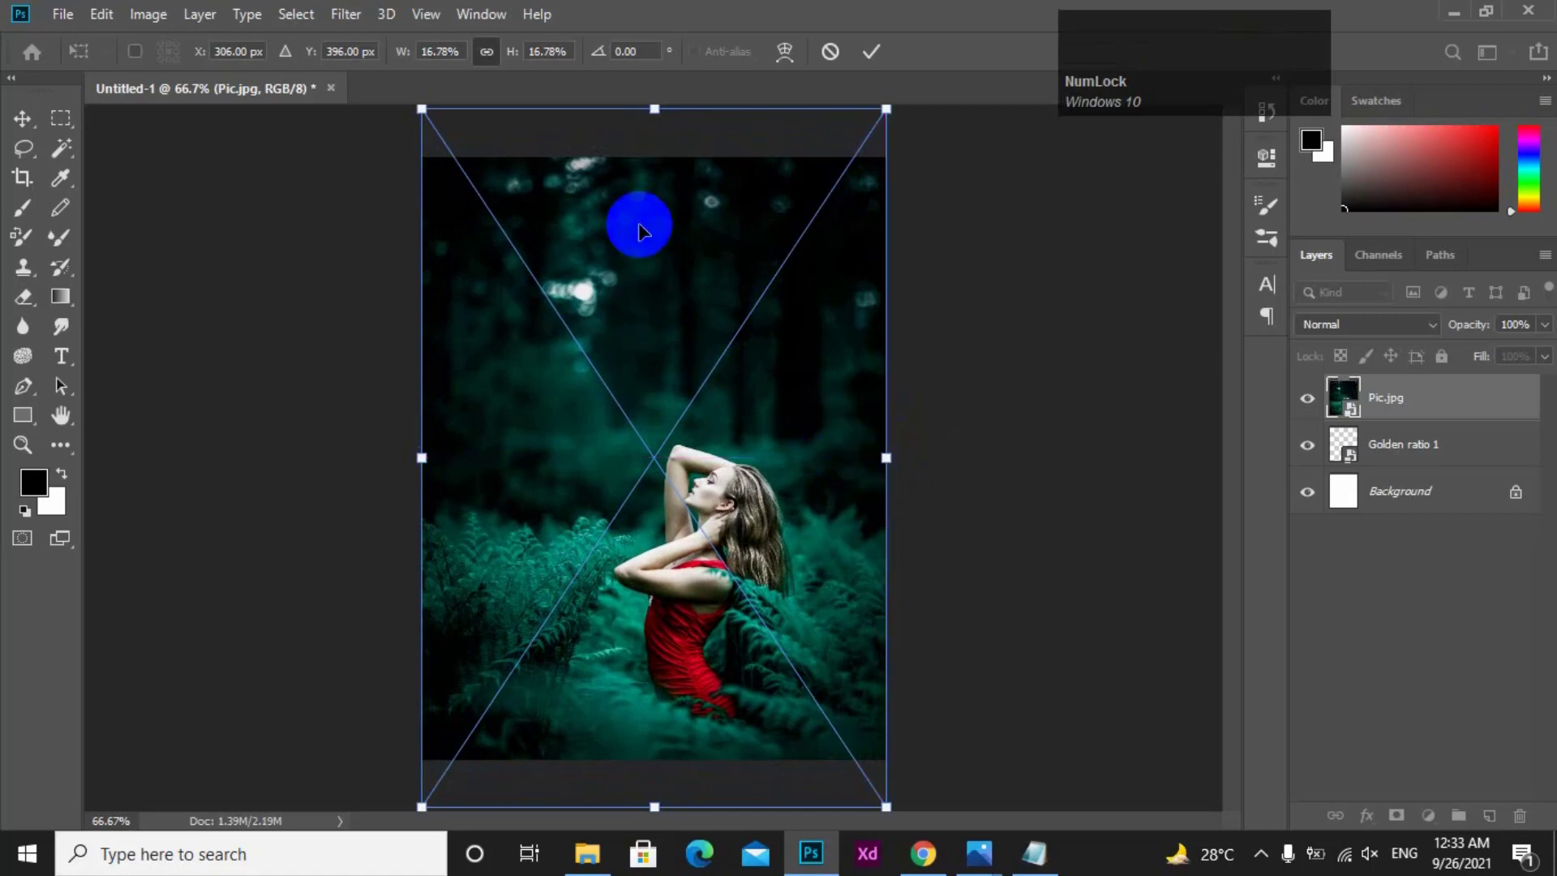
pyautogui.rightClick(705, 363)
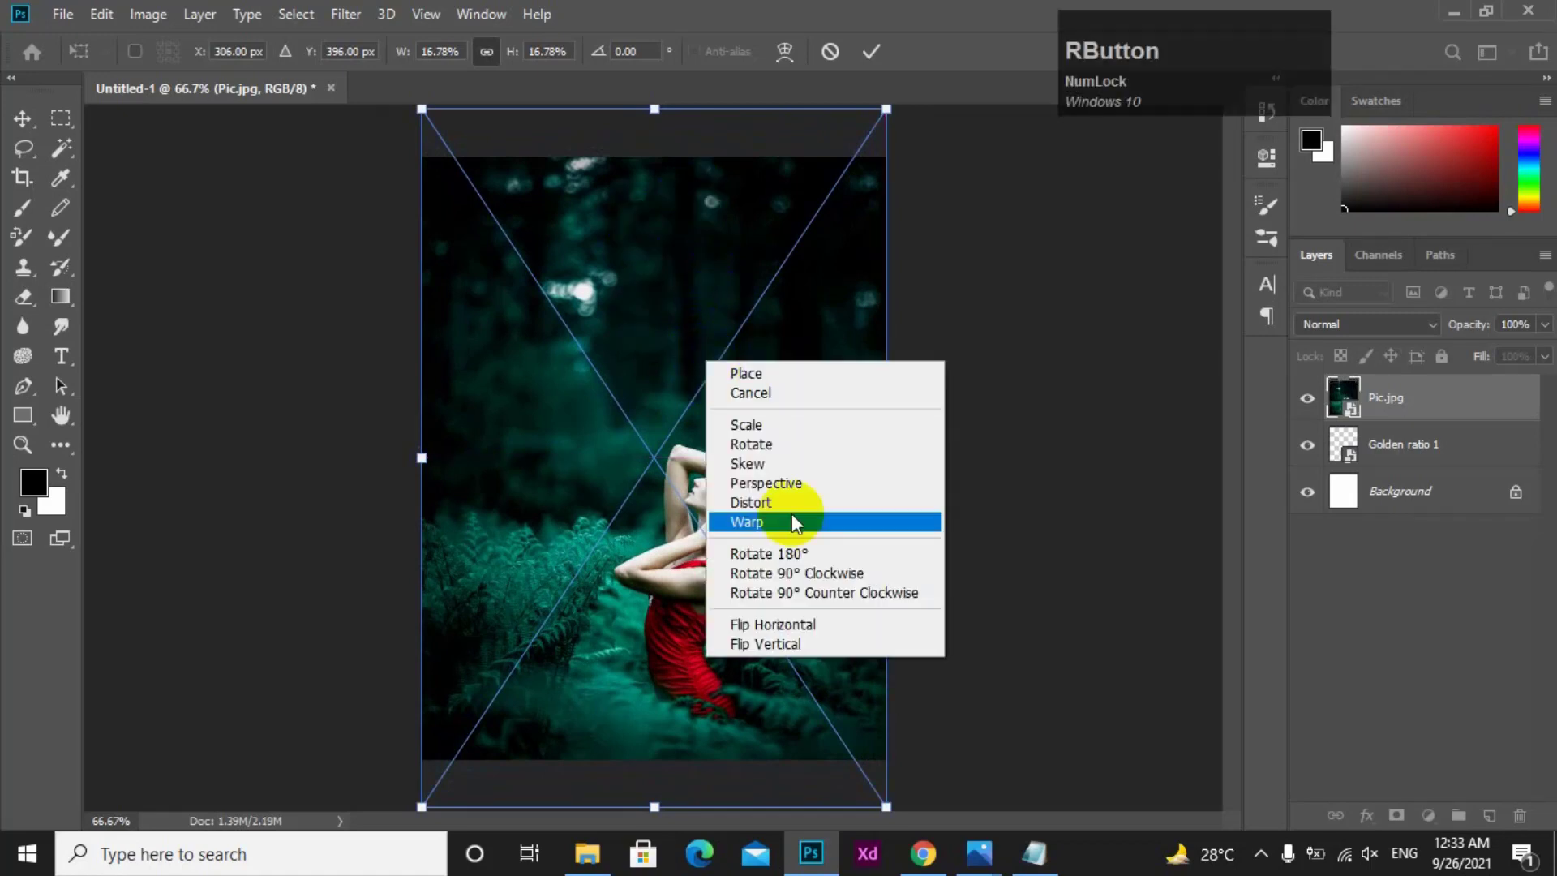
pyautogui.click(800, 626)
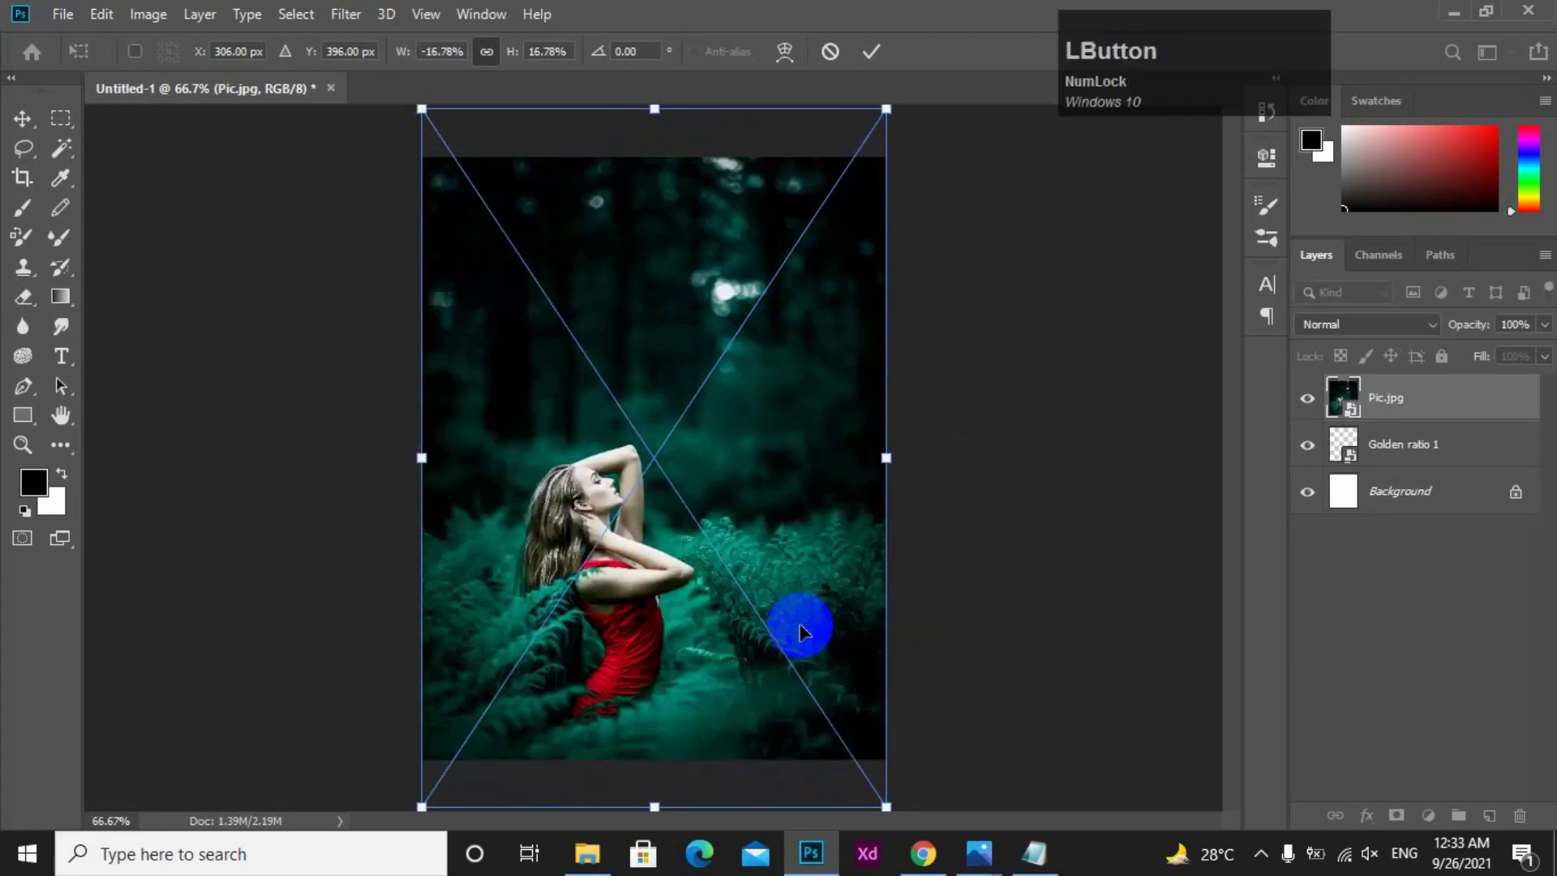
pyautogui.press('Return')
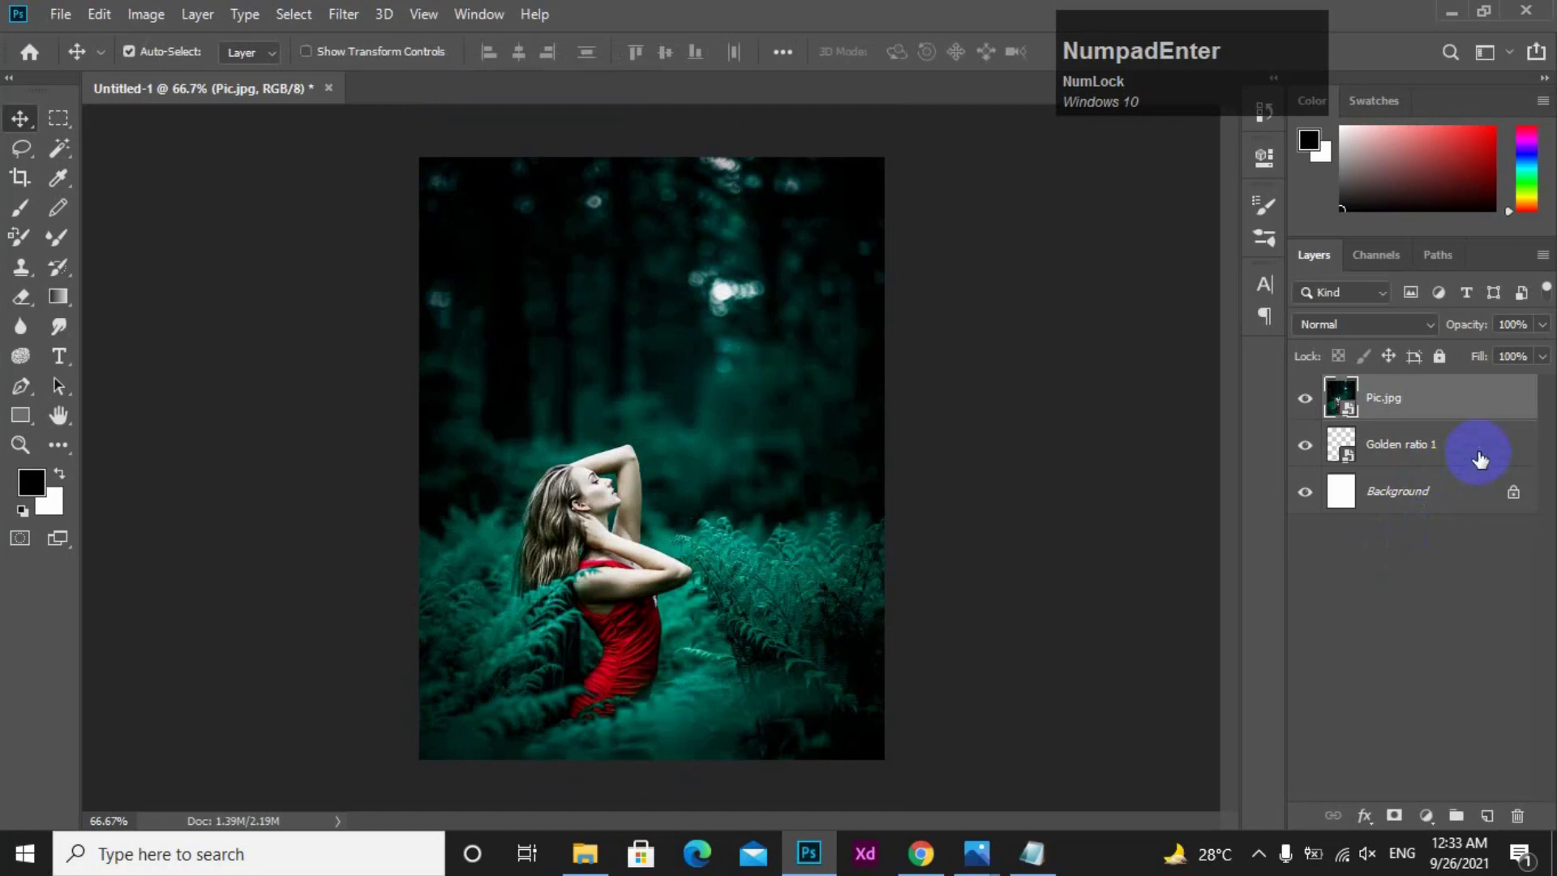
# - Move the Golden ratio 1 layer above Pic.jpg and apply a white Color Overlay (ffffff) at 100% opacity to it
pyautogui.click(1480, 459)
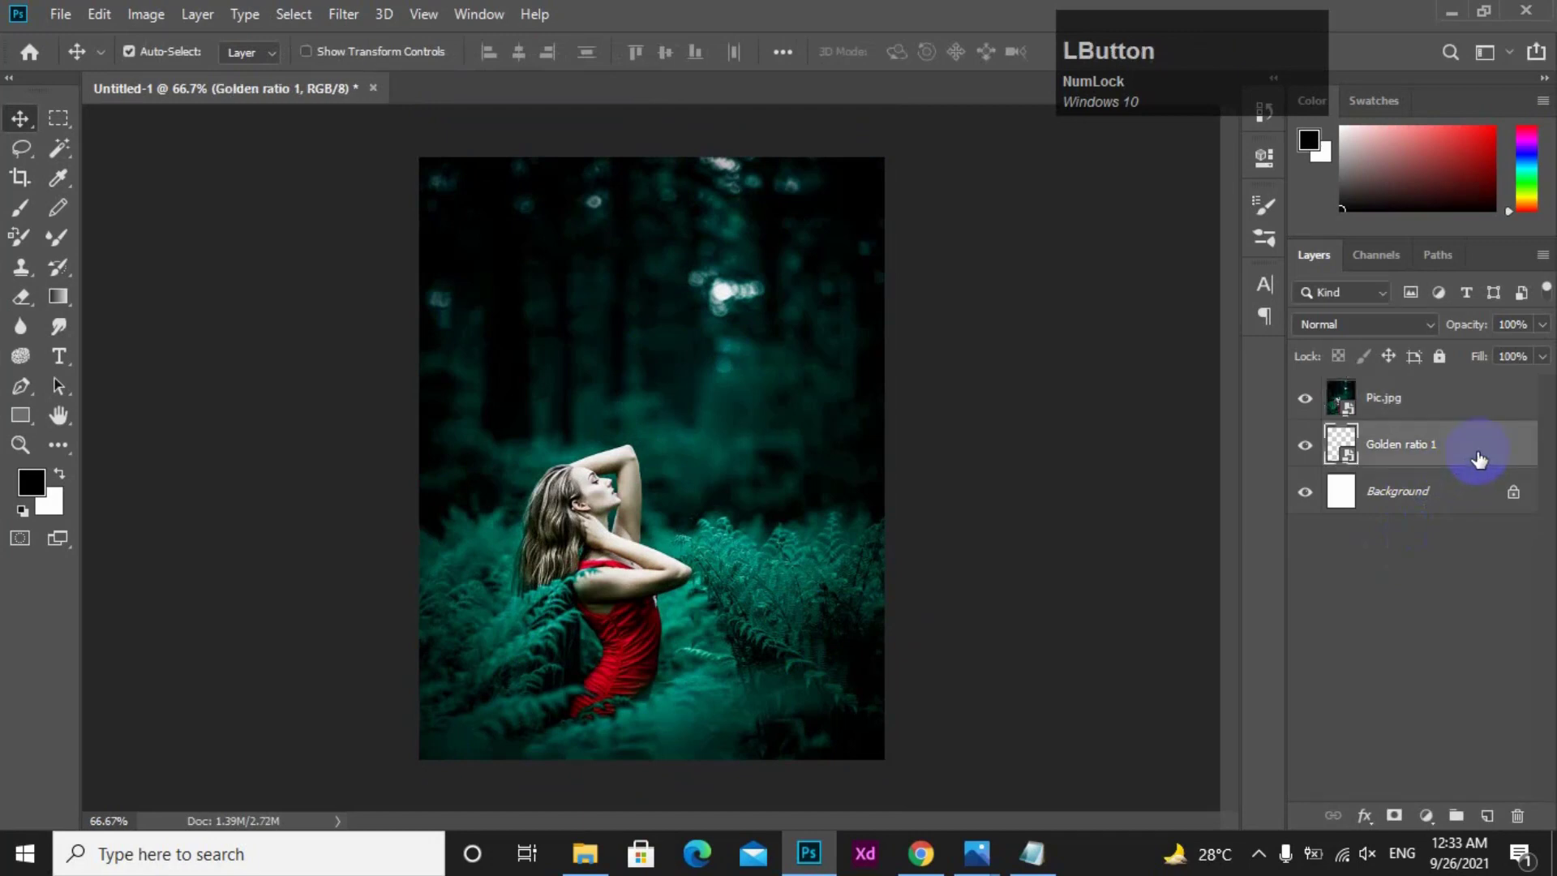
pyautogui.moveTo(1479, 460); pyautogui.dragTo(1464, 389)
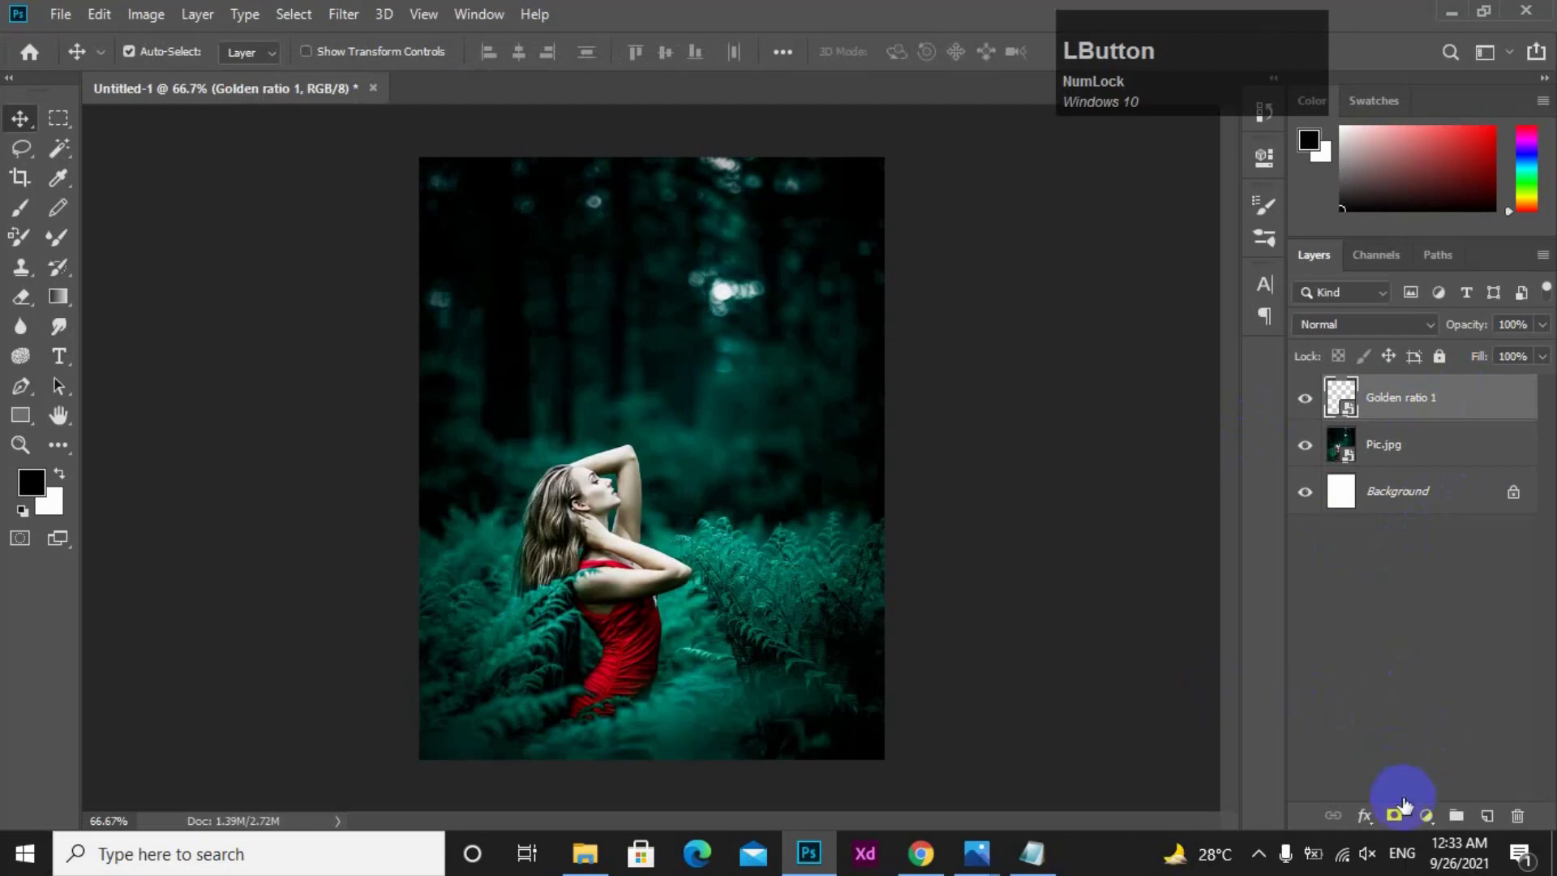
pyautogui.click(1366, 821)
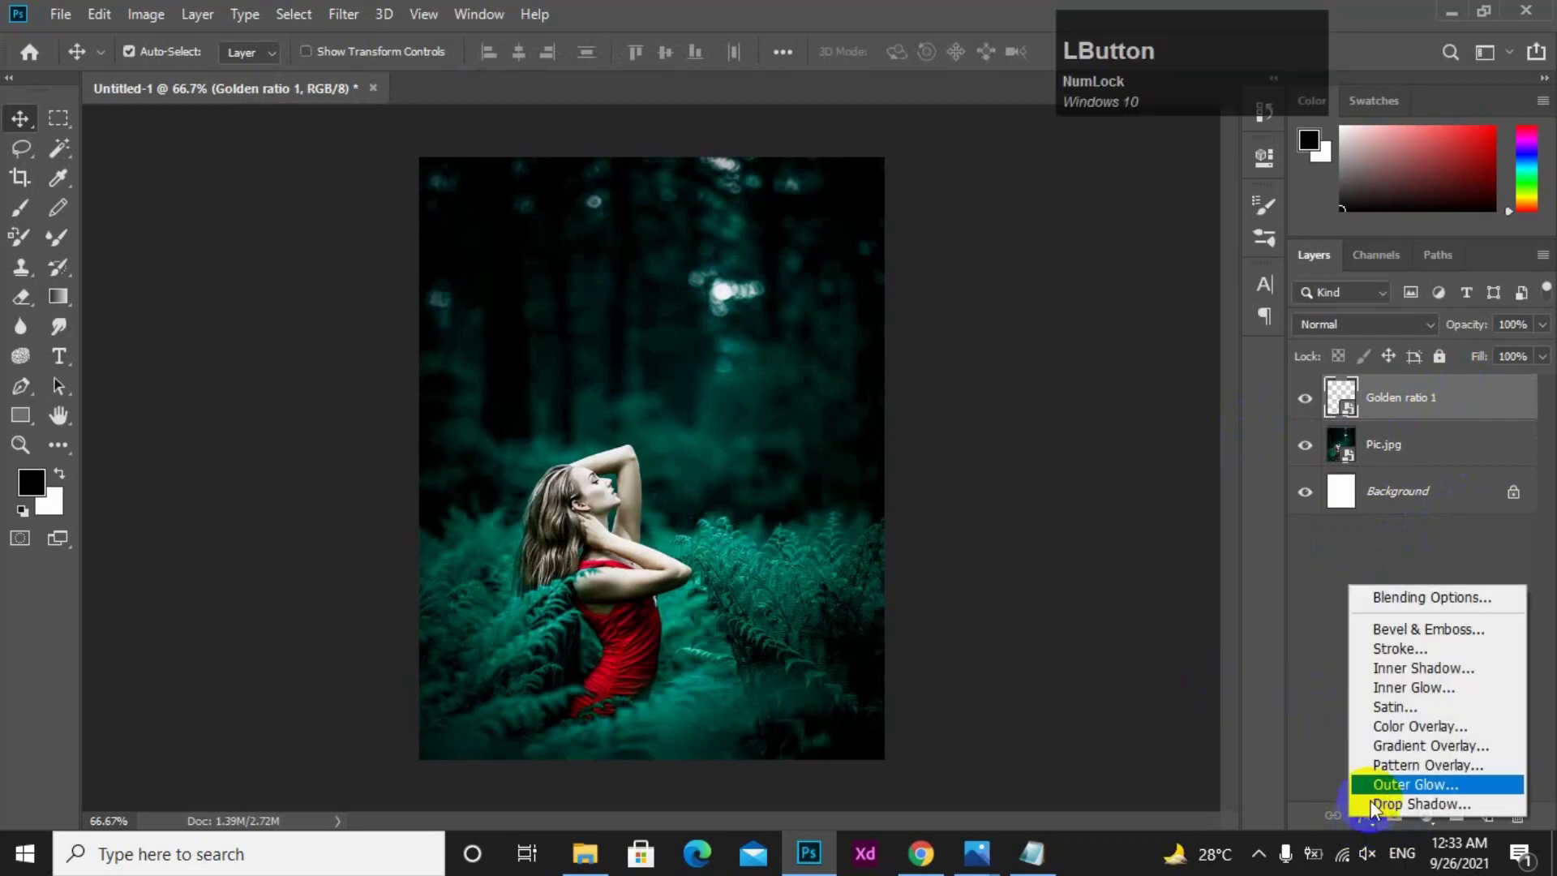
pyautogui.click(1425, 724)
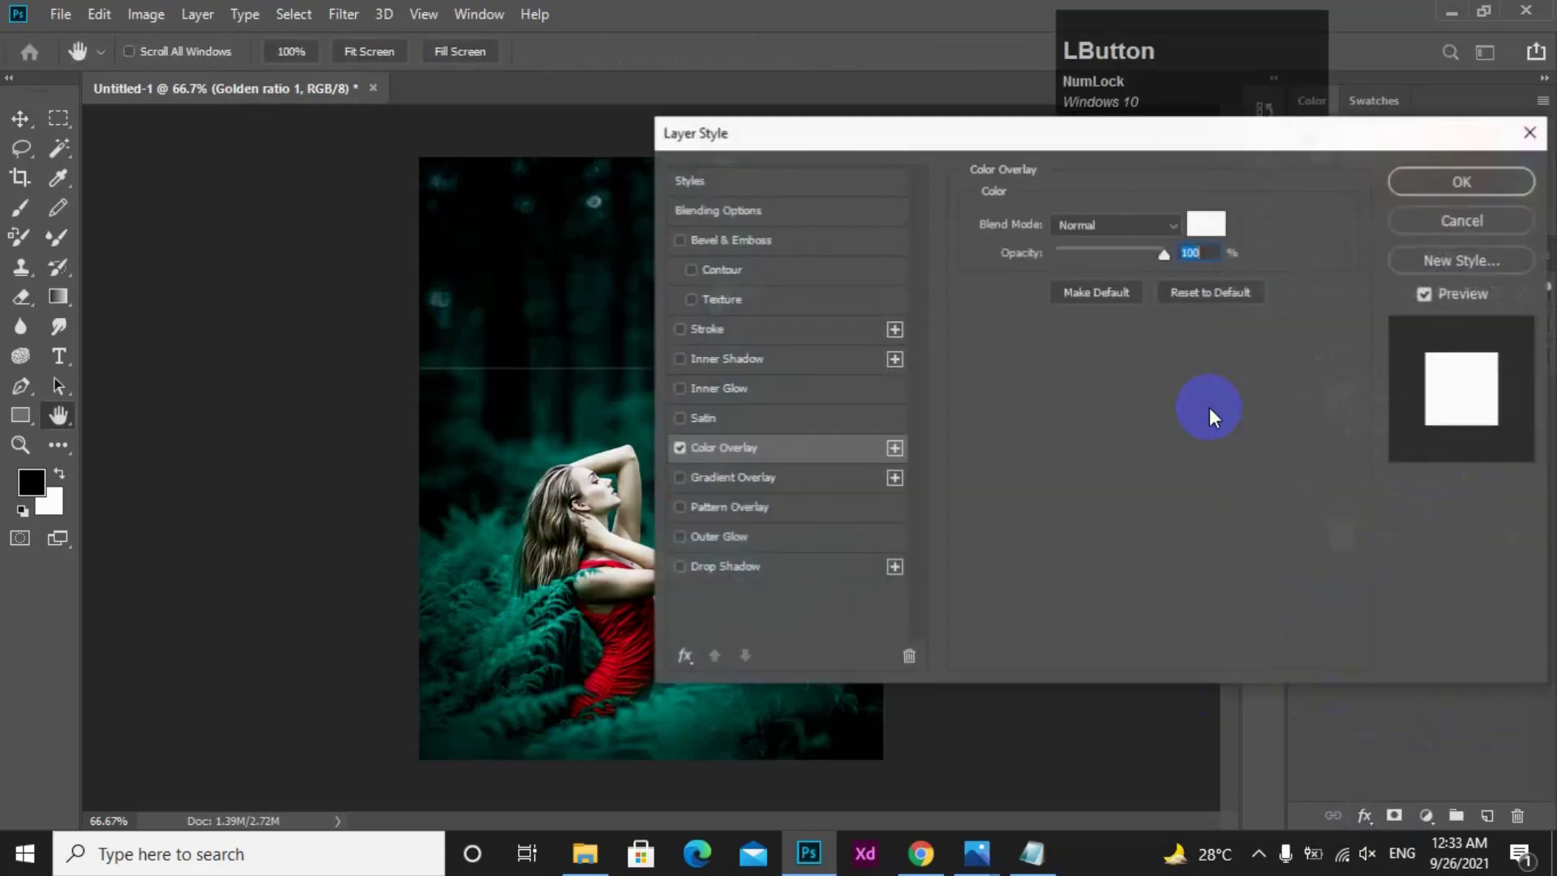
pyautogui.click(1206, 223)
pyautogui.moveTo(1085, 486); pyautogui.dragTo(884, 396)
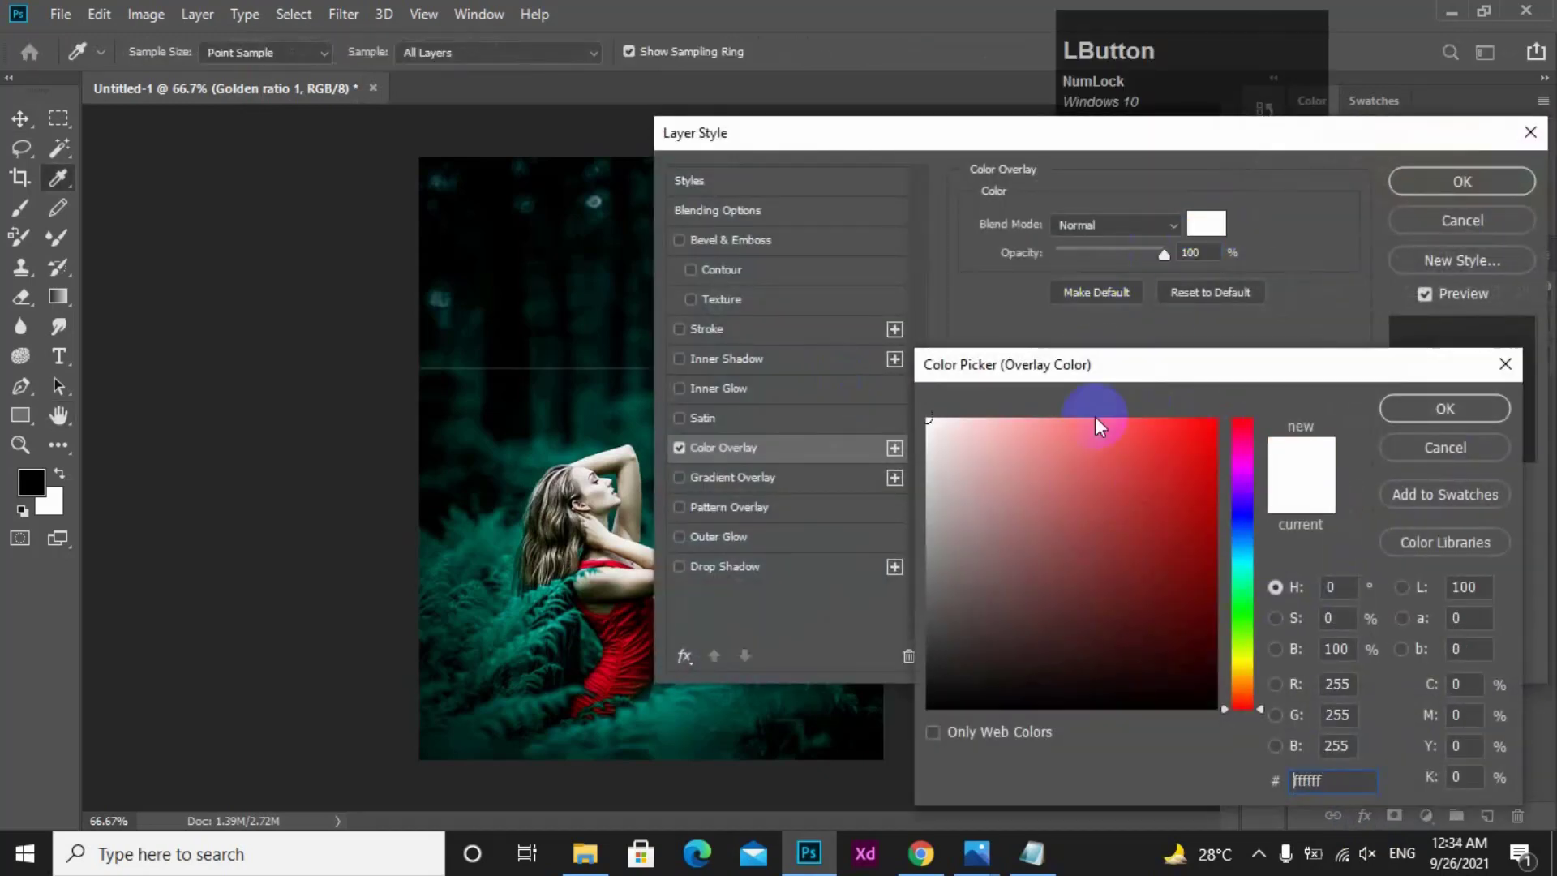
pyautogui.click(1459, 410)
pyautogui.click(1427, 187)
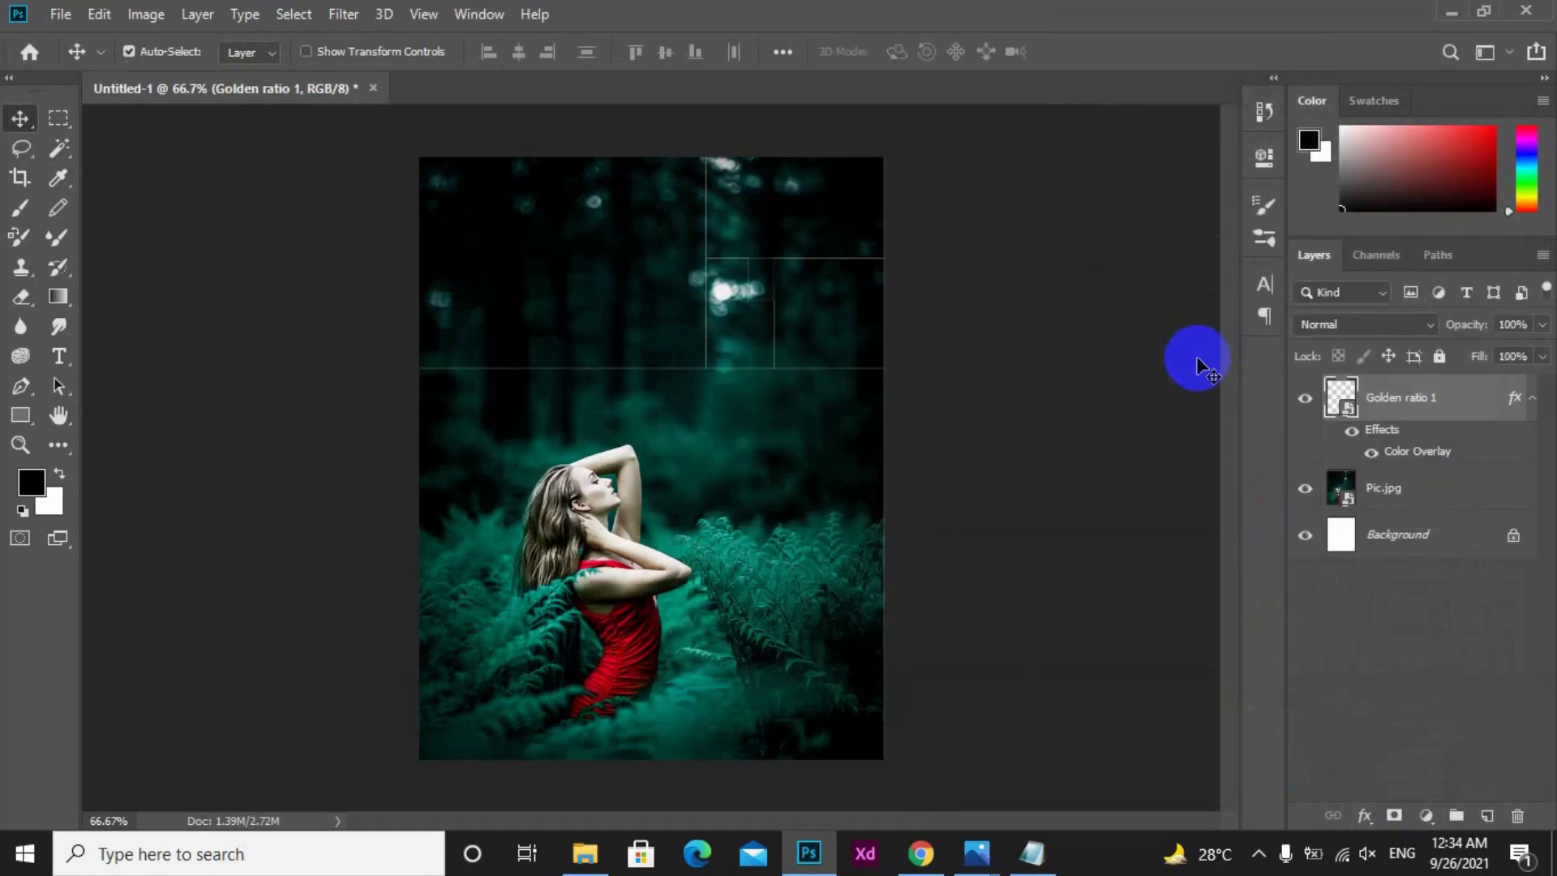
# - Lock all attributes of the Golden ratio 1 layer
pyautogui.click(1437, 357)
pyautogui.press('space')
pyautogui.keyDown('alt'); pyautogui.click(771, 351); pyautogui.keyUp('alt')
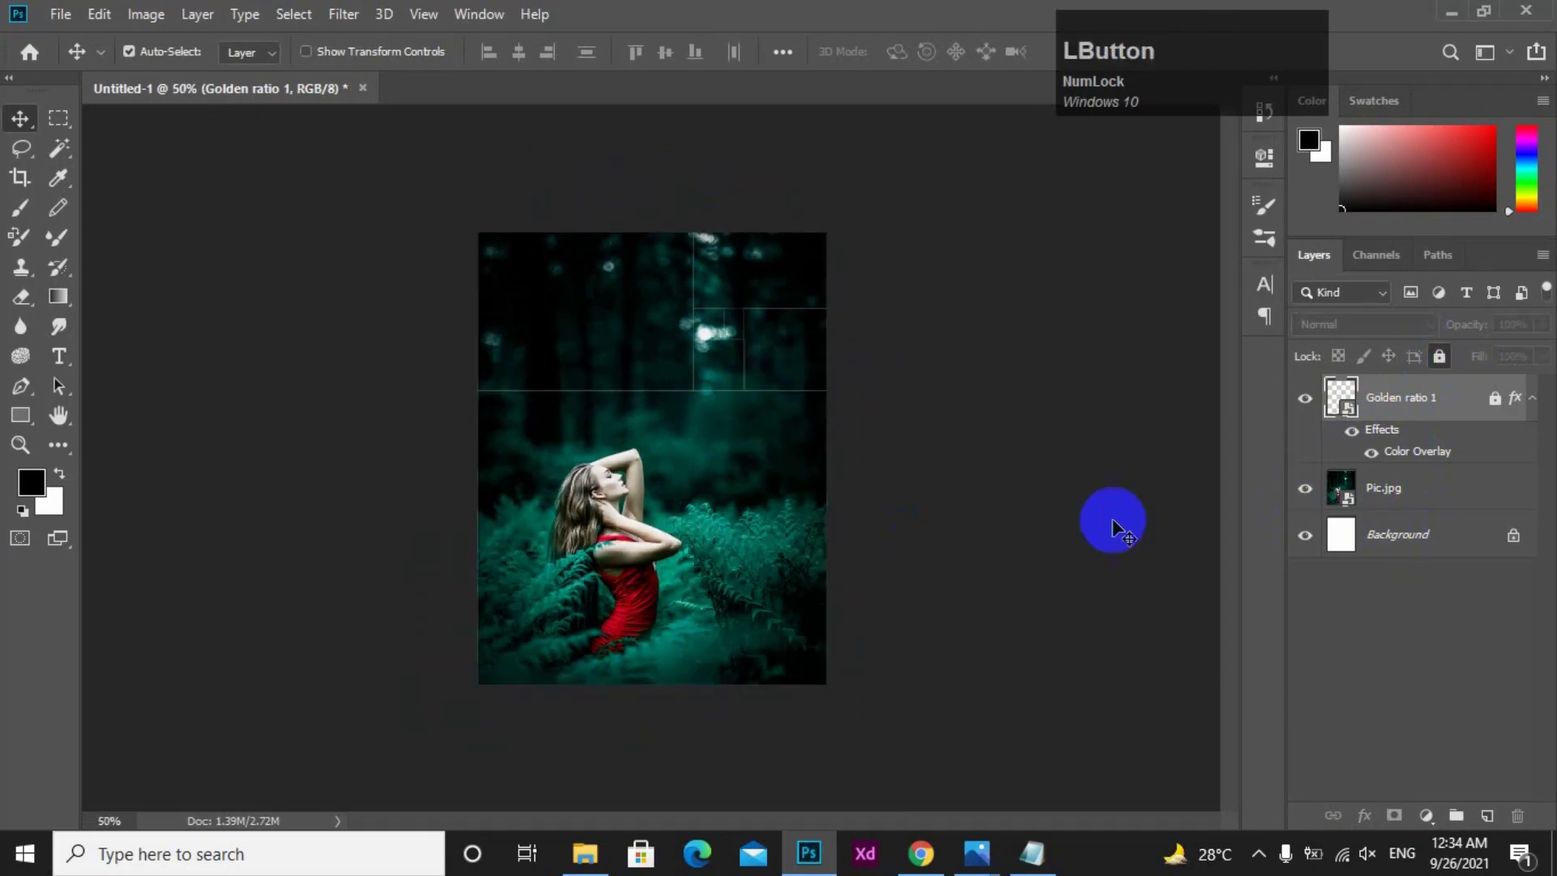
# - Enlarge Pic.jpg proportionally beyond the page edges and reposition it so the woman sits just below the grid's long horizontal line
pyautogui.click(1448, 499)
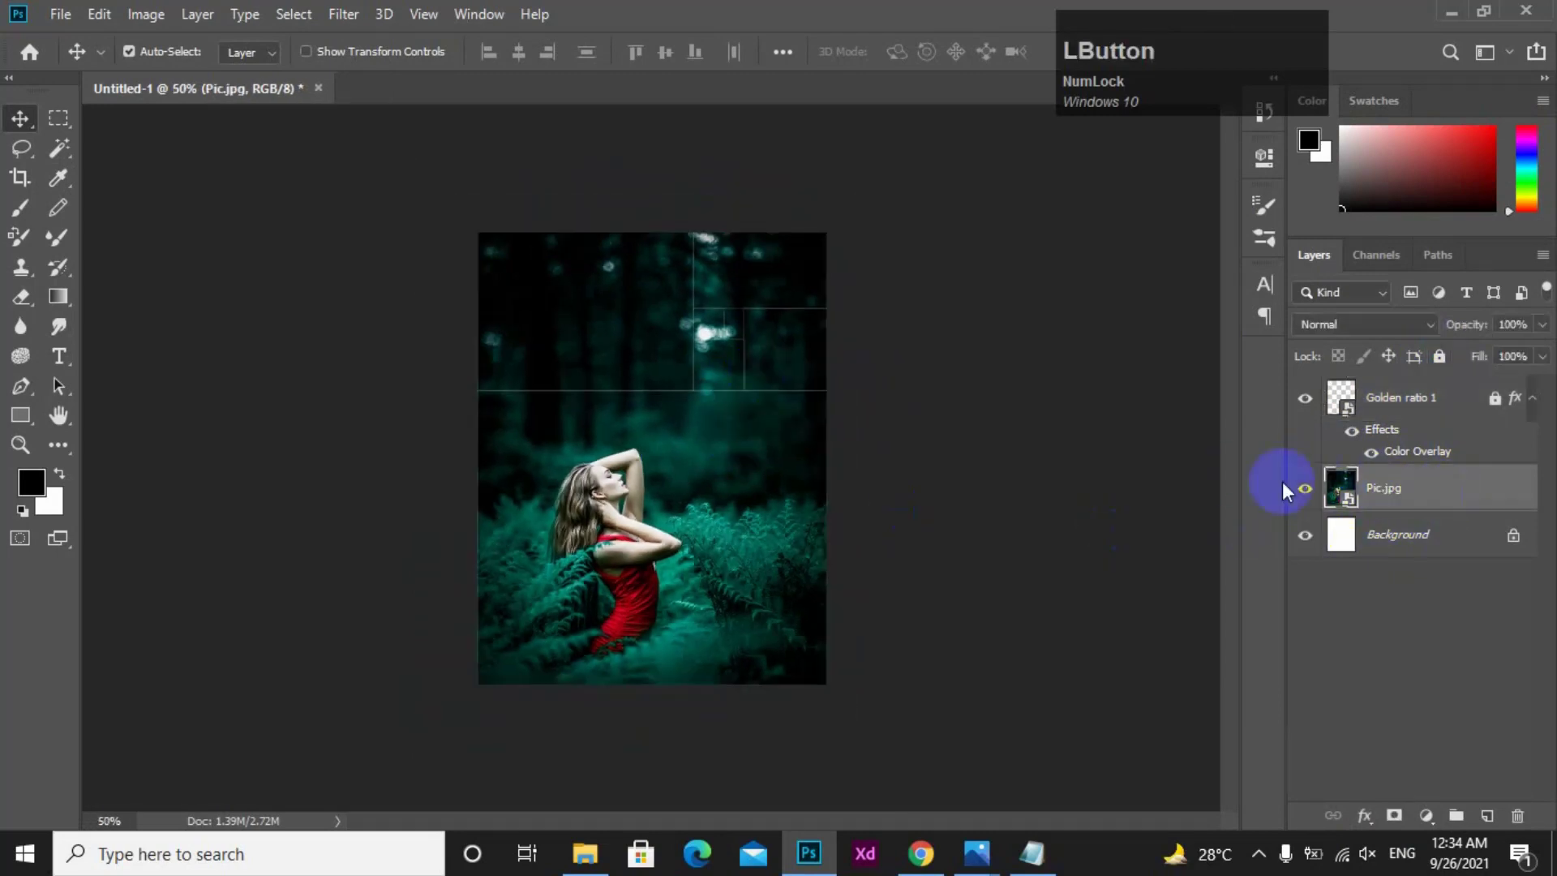
pyautogui.hotkey('ctrl', 't')
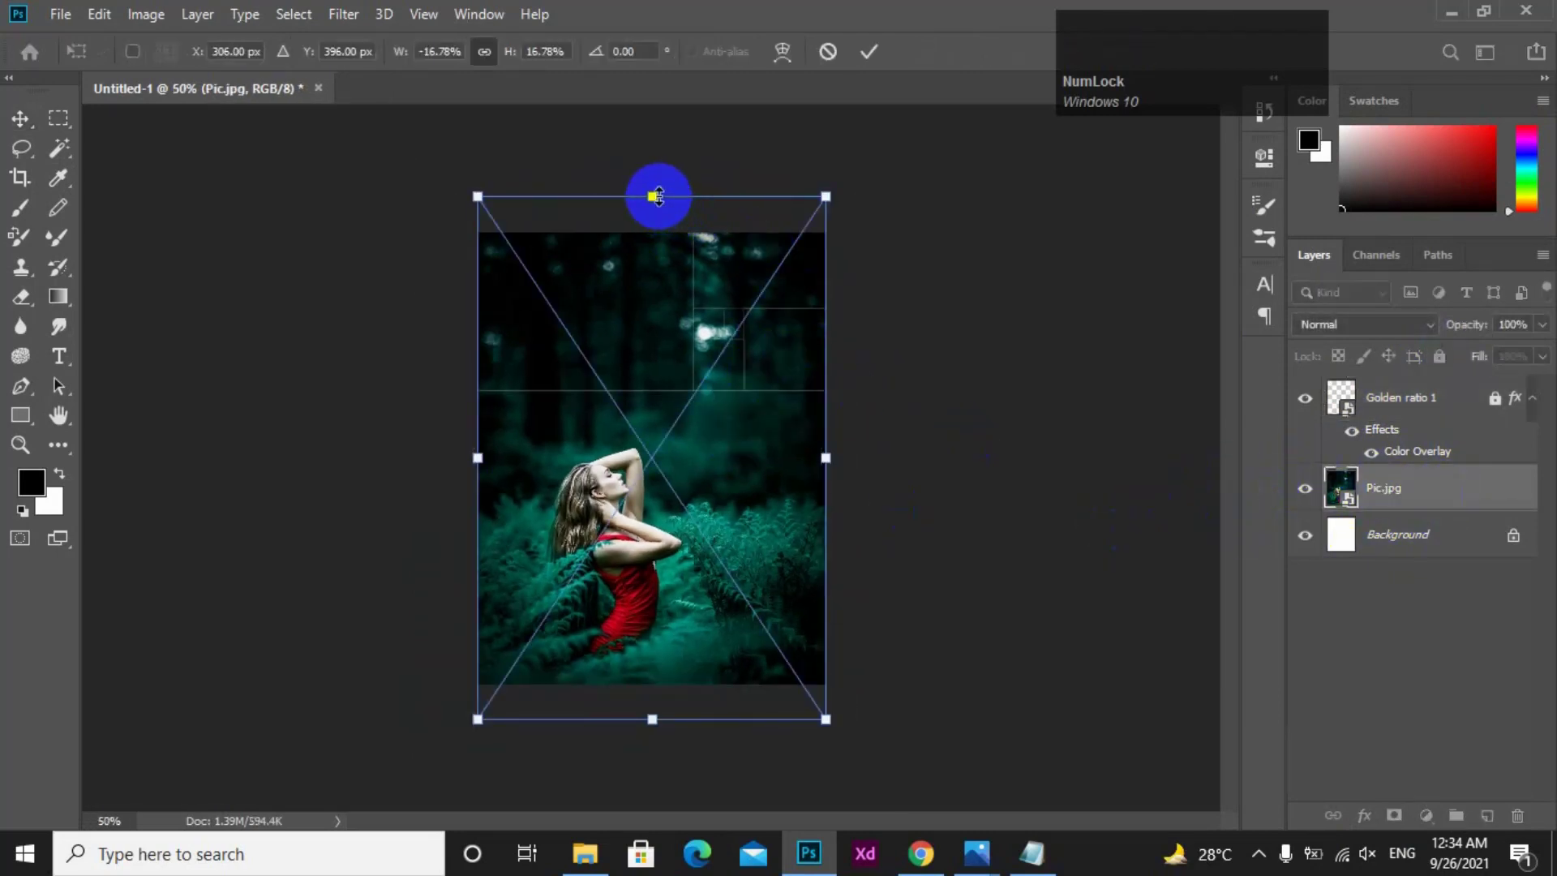
pyautogui.moveTo(826, 196); pyautogui.dragTo(948, 142)
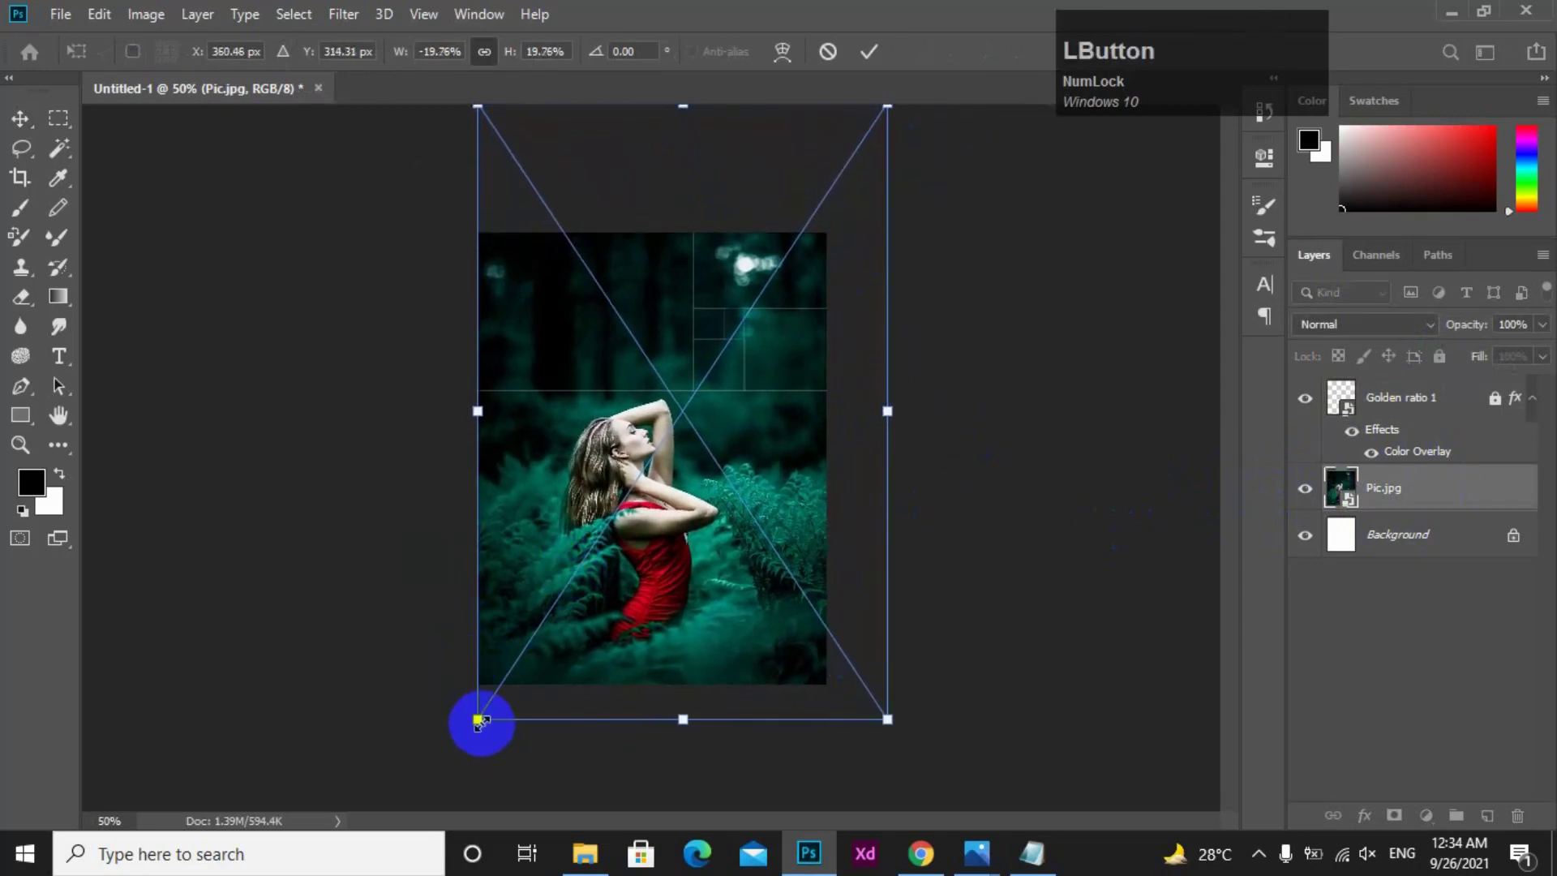
pyautogui.moveTo(477, 721); pyautogui.dragTo(457, 751)
pyautogui.moveTo(627, 680); pyautogui.dragTo(667, 638)
pyautogui.press('KP_Enter')
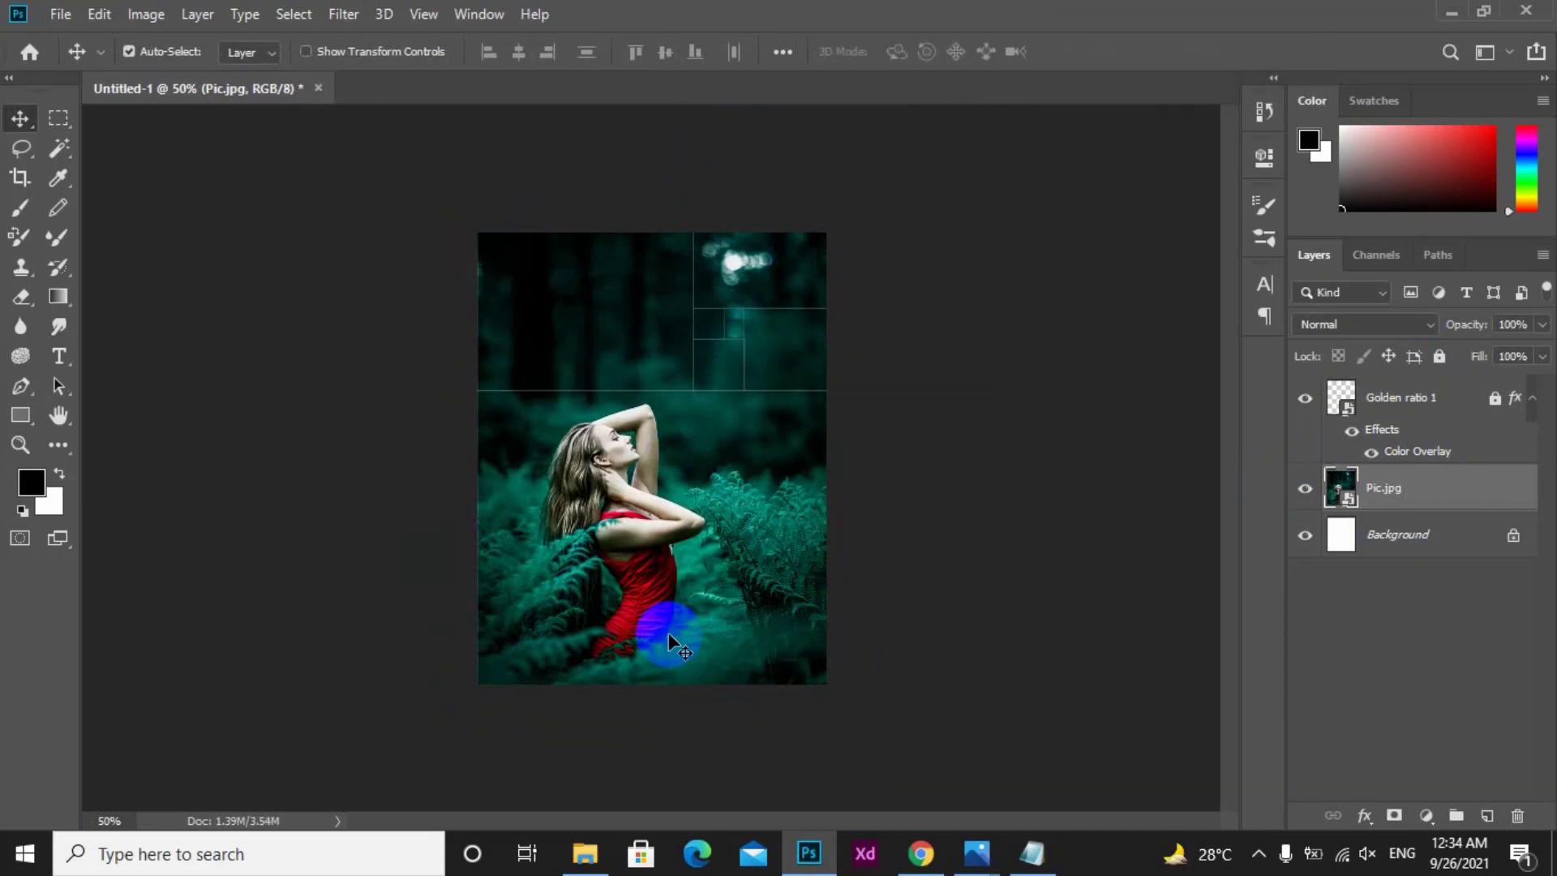
# - Copy the first word, "explore", from the Text file in Notepad and return to the Photoshop document
pyautogui.press('space')
pyautogui.keyDown('ctrl'); pyautogui.click(681, 457); pyautogui.keyUp('ctrl')
pyautogui.keyDown('alt'); pyautogui.click(684, 444); pyautogui.keyUp('alt')
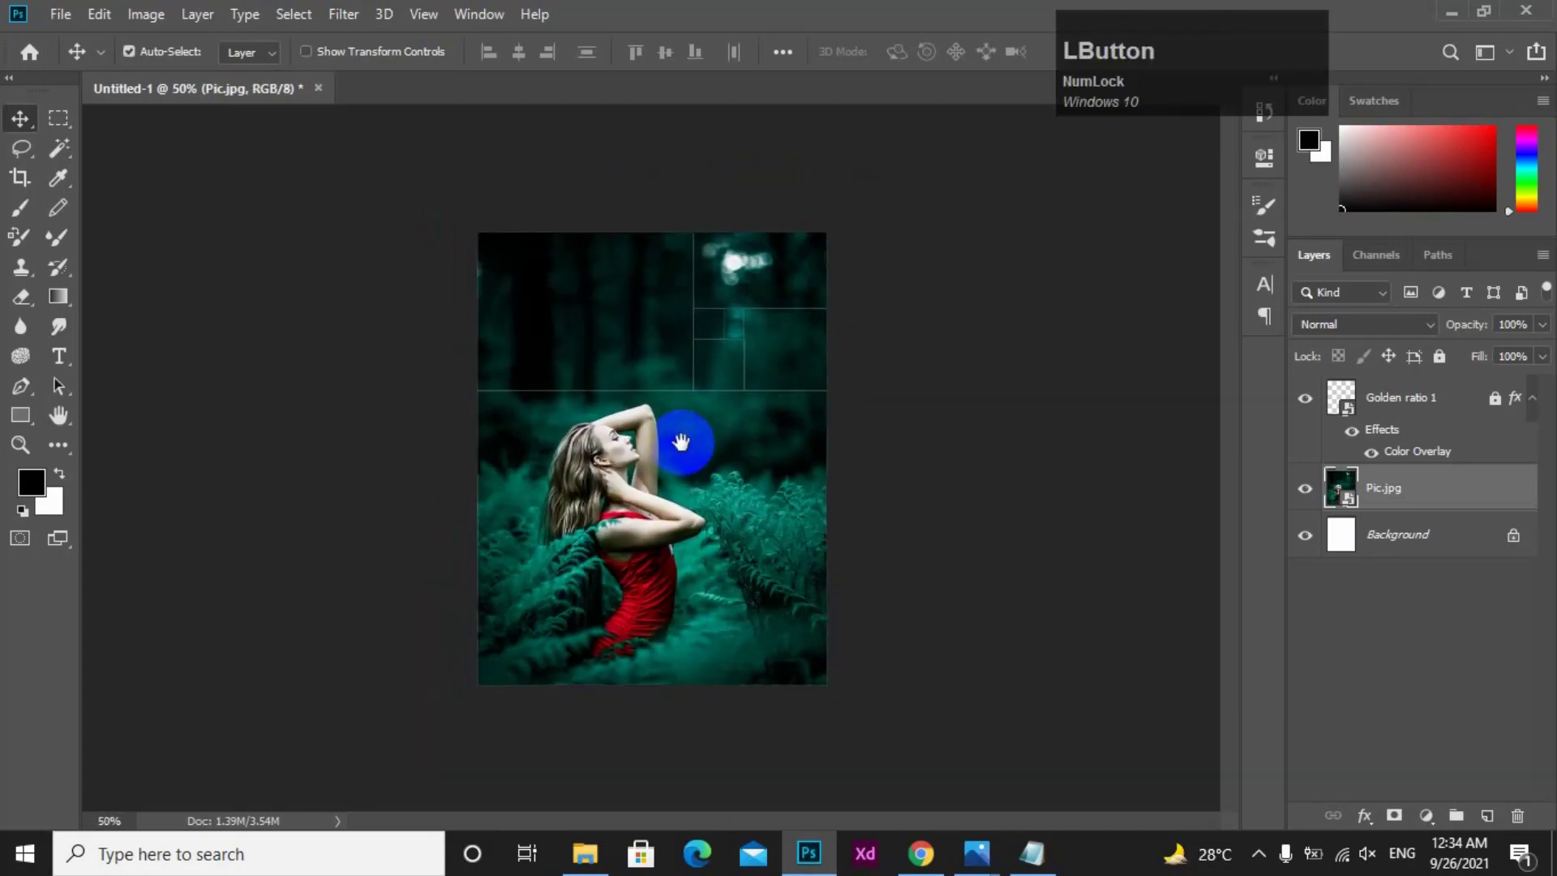
pyautogui.keyDown('ctrl'); pyautogui.click(683, 444); pyautogui.keyUp('ctrl')
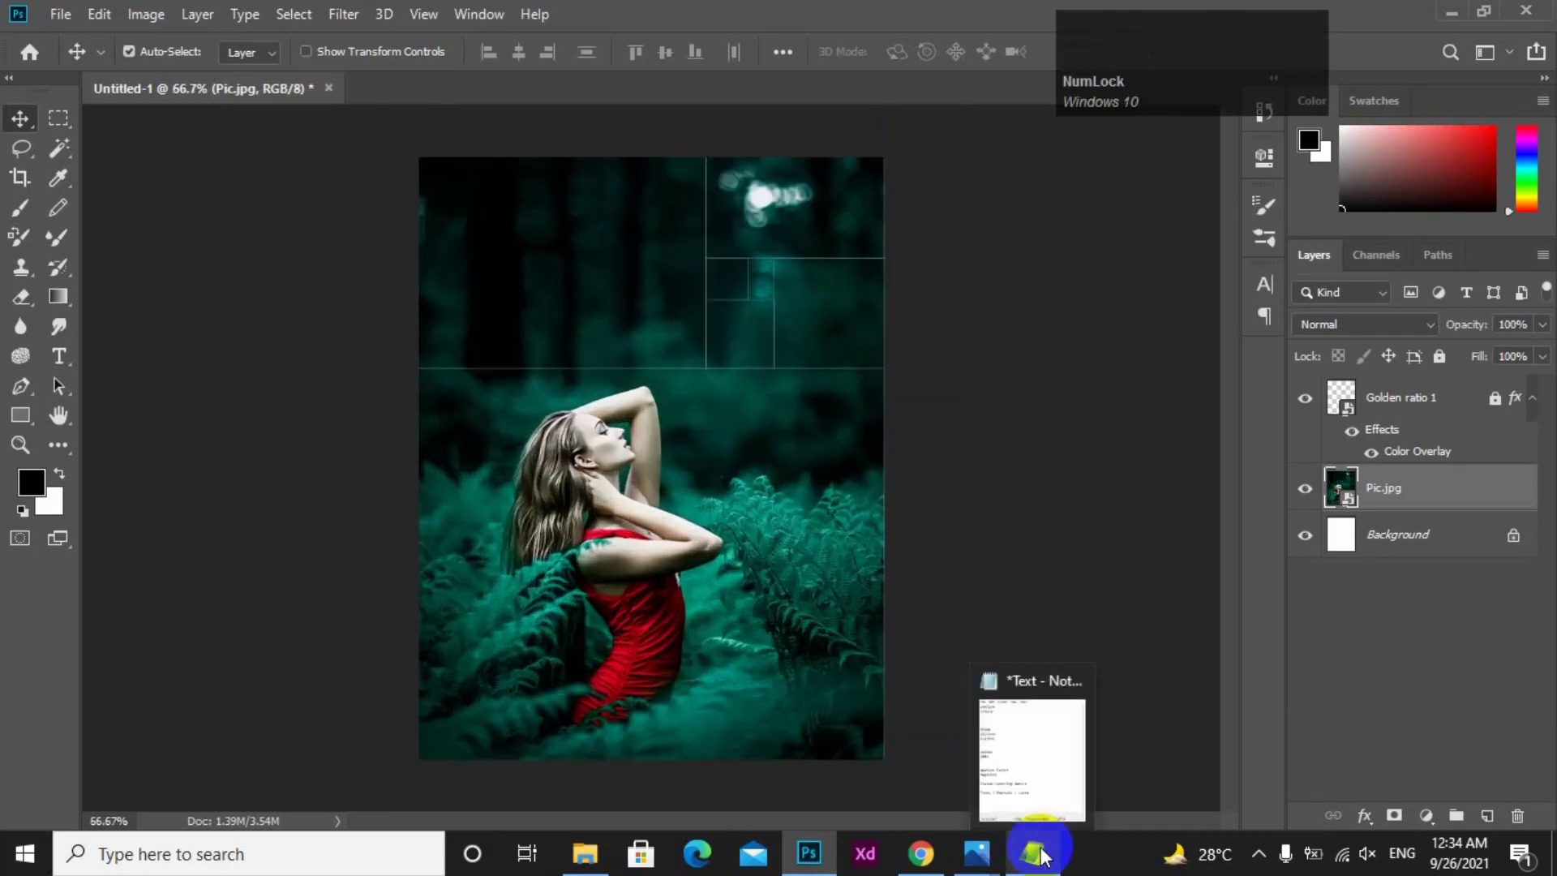
pyautogui.click(1042, 855)
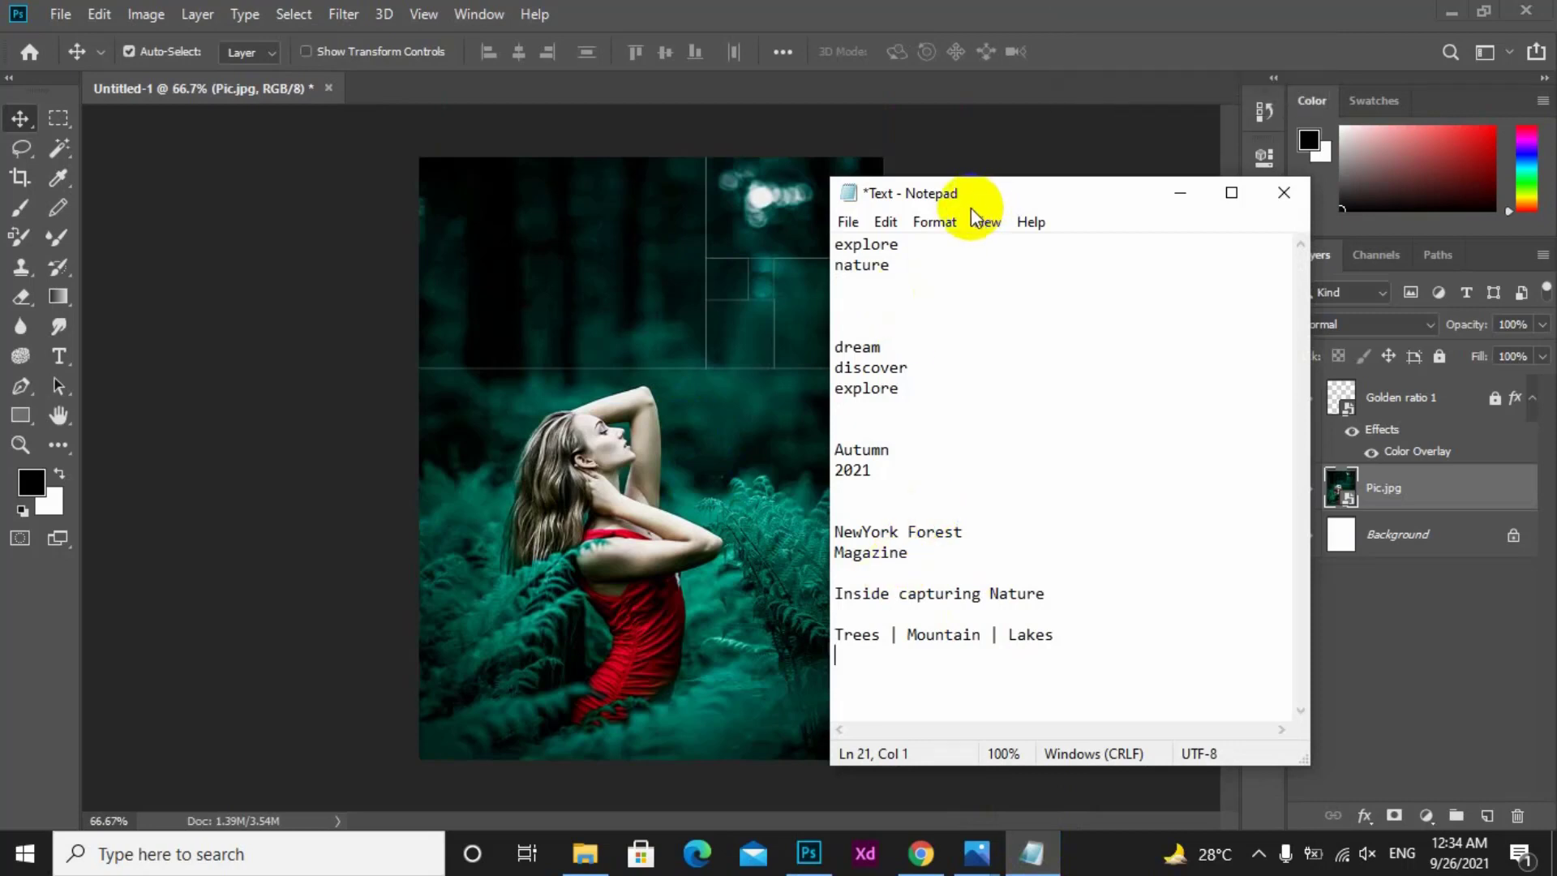
pyautogui.moveTo(901, 243); pyautogui.dragTo(828, 244)
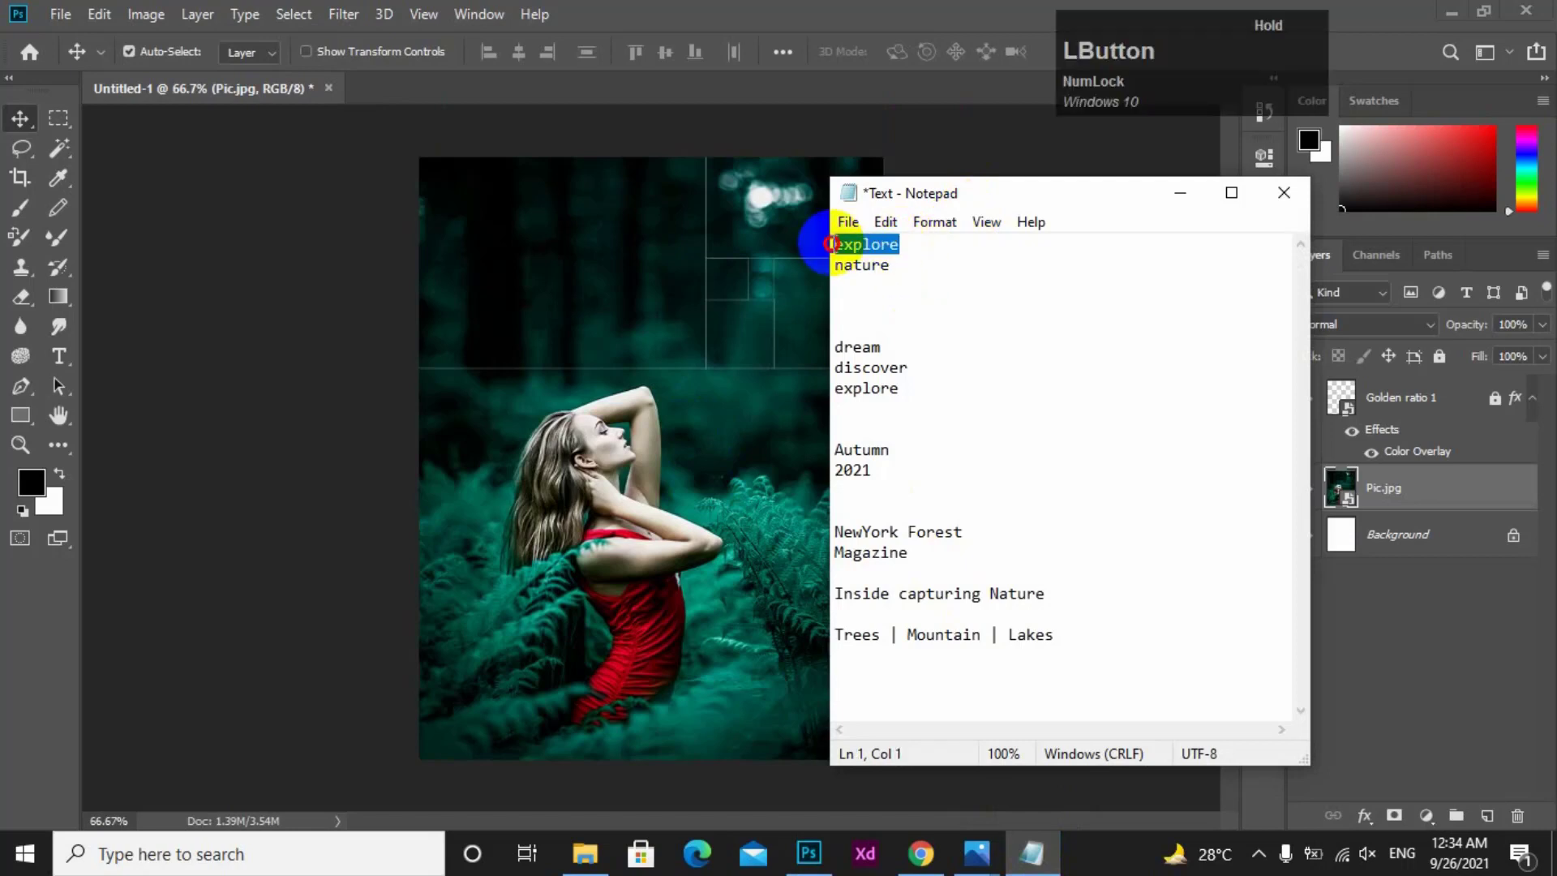
pyautogui.click(870, 104)
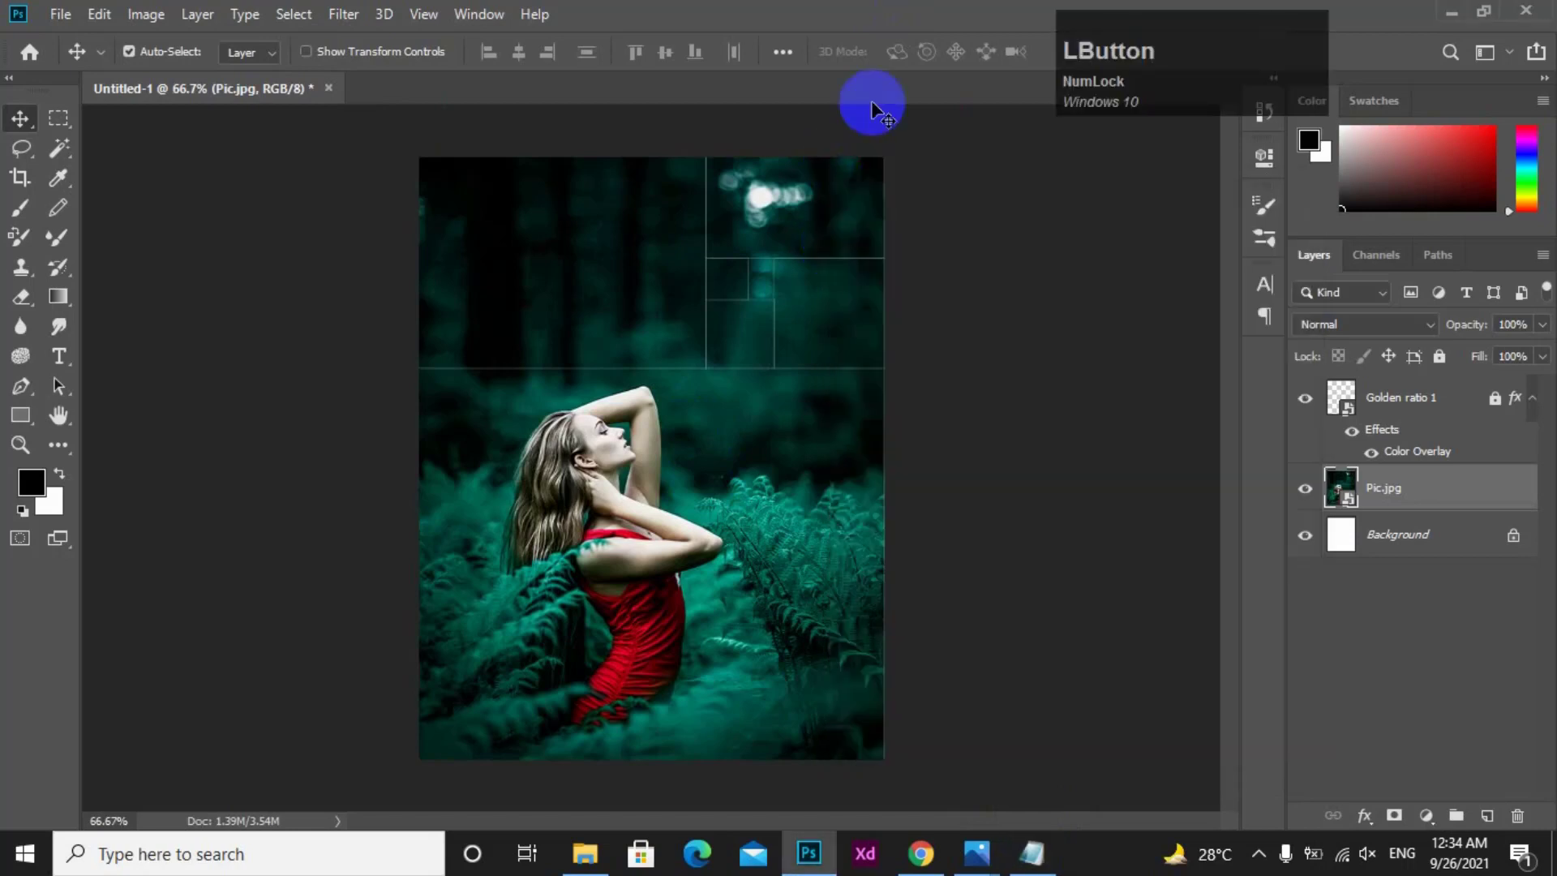
# - Add a text layer reading "explore" above the Golden ratio 1 layer, placed over the dark trees above the woman's head
pyautogui.click(1380, 403)
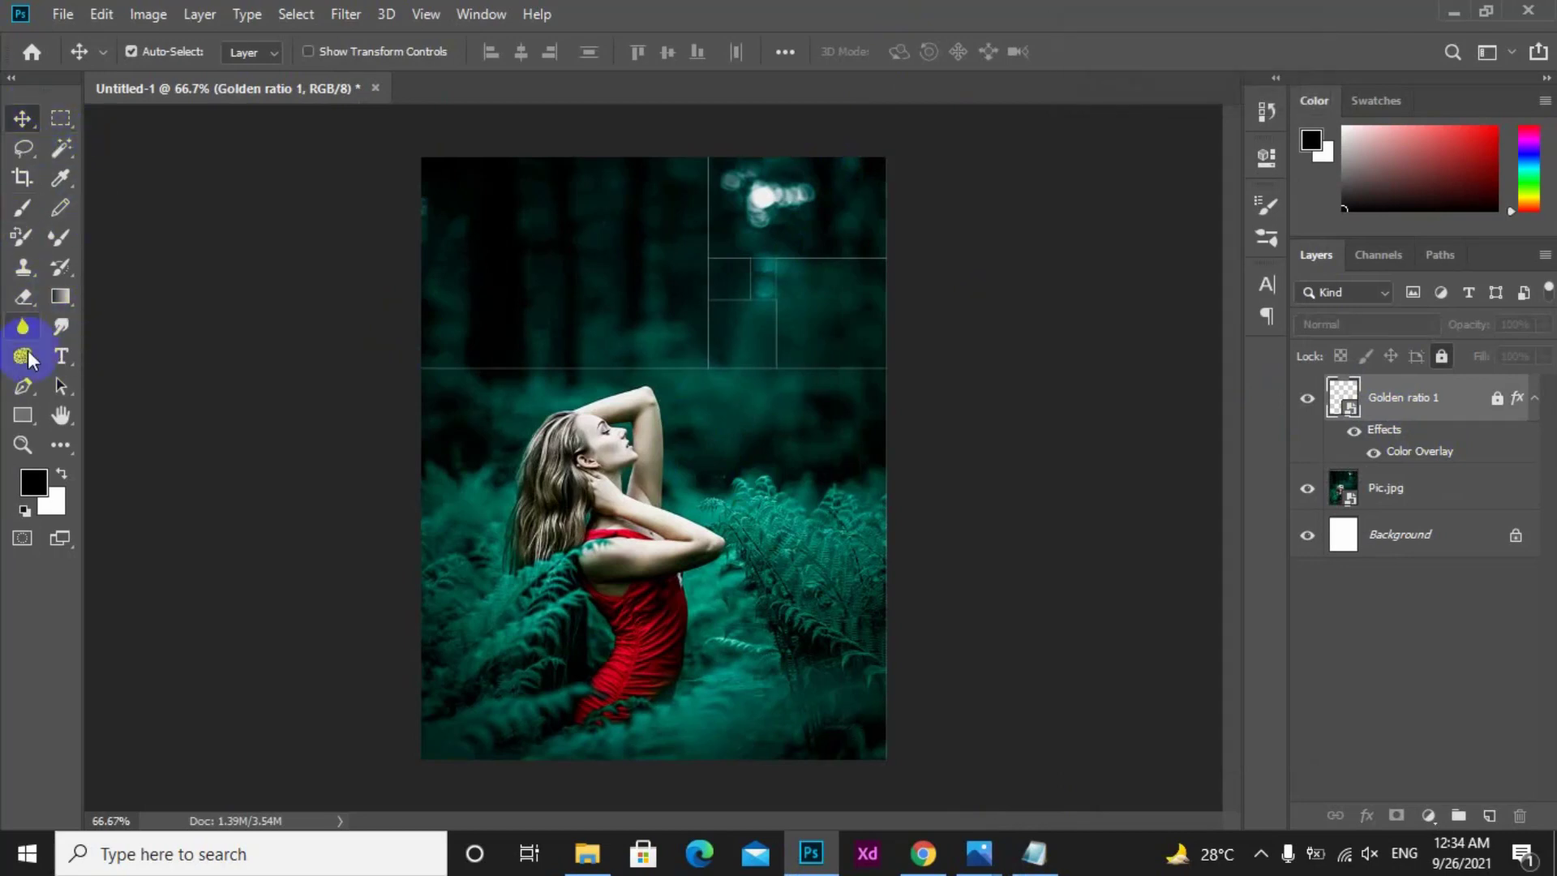
pyautogui.click(63, 357)
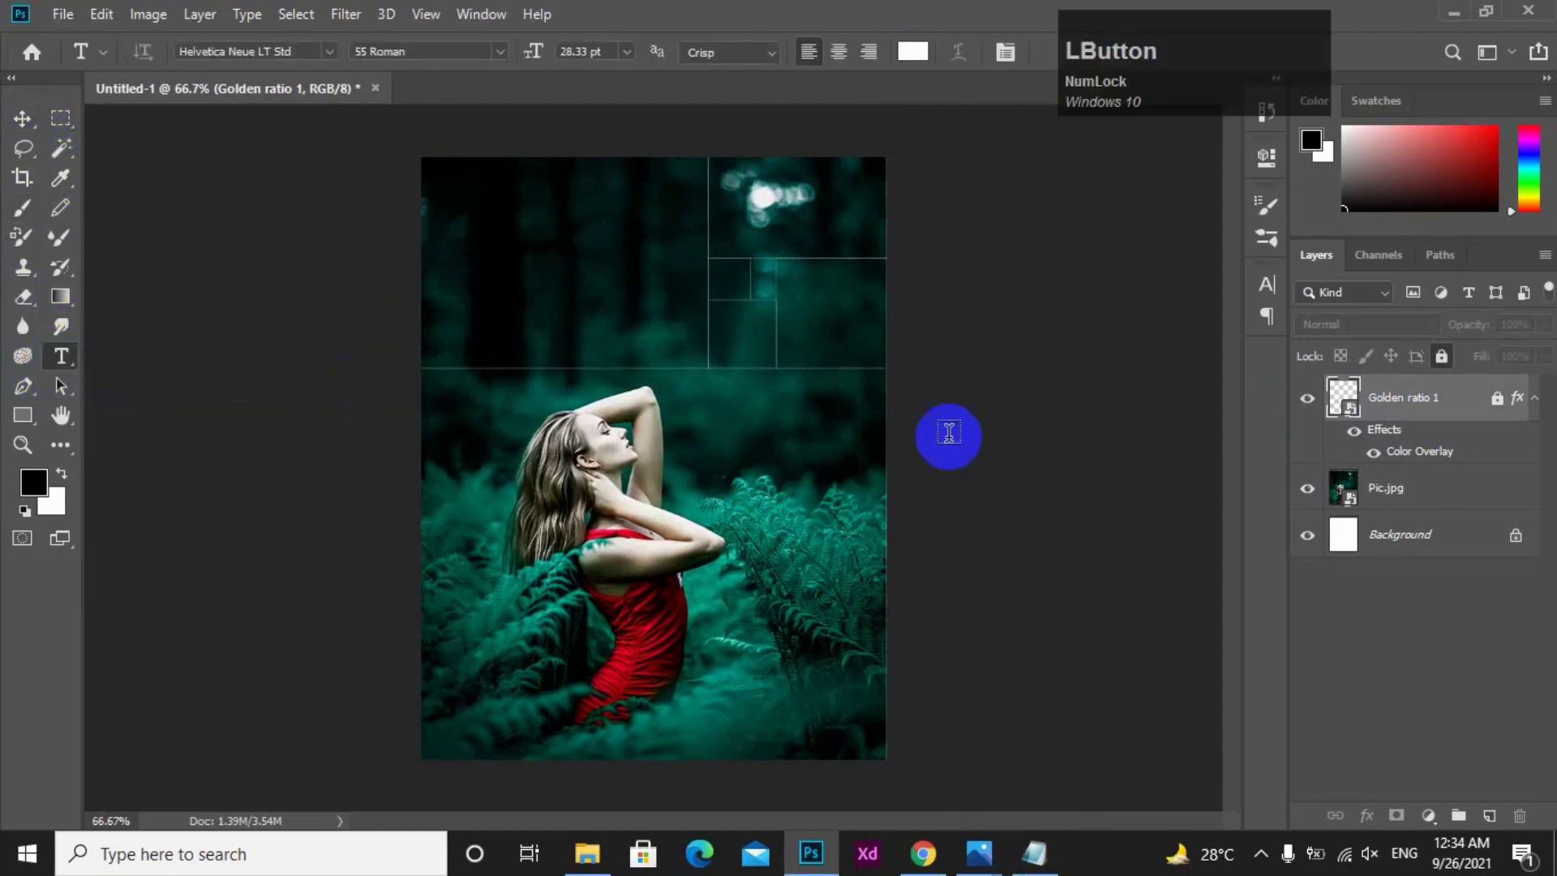
pyautogui.click(571, 316)
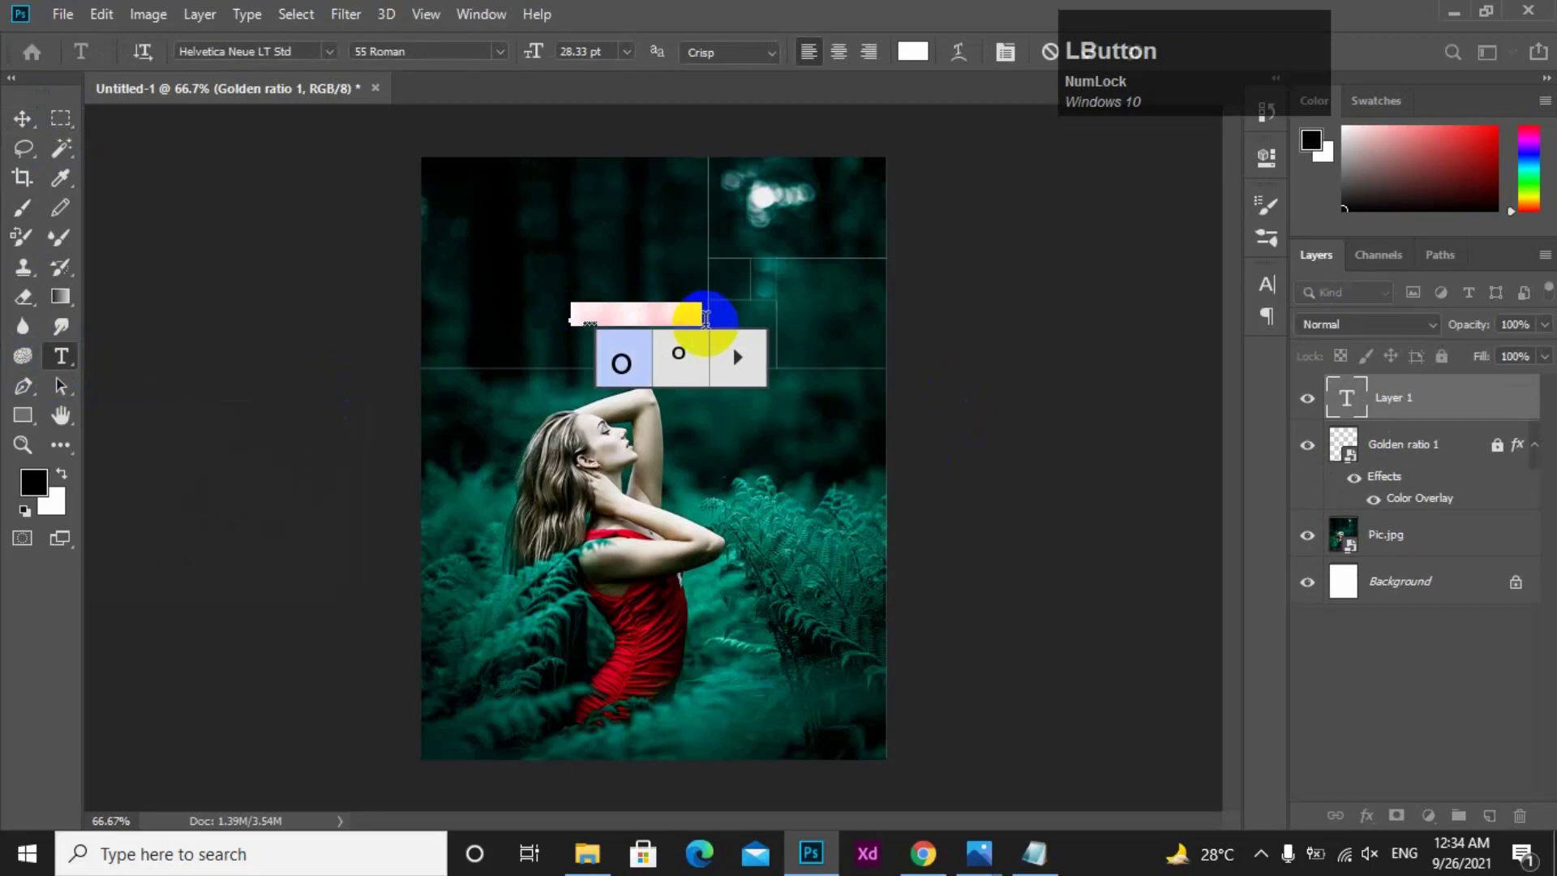
pyautogui.press('ctrl')
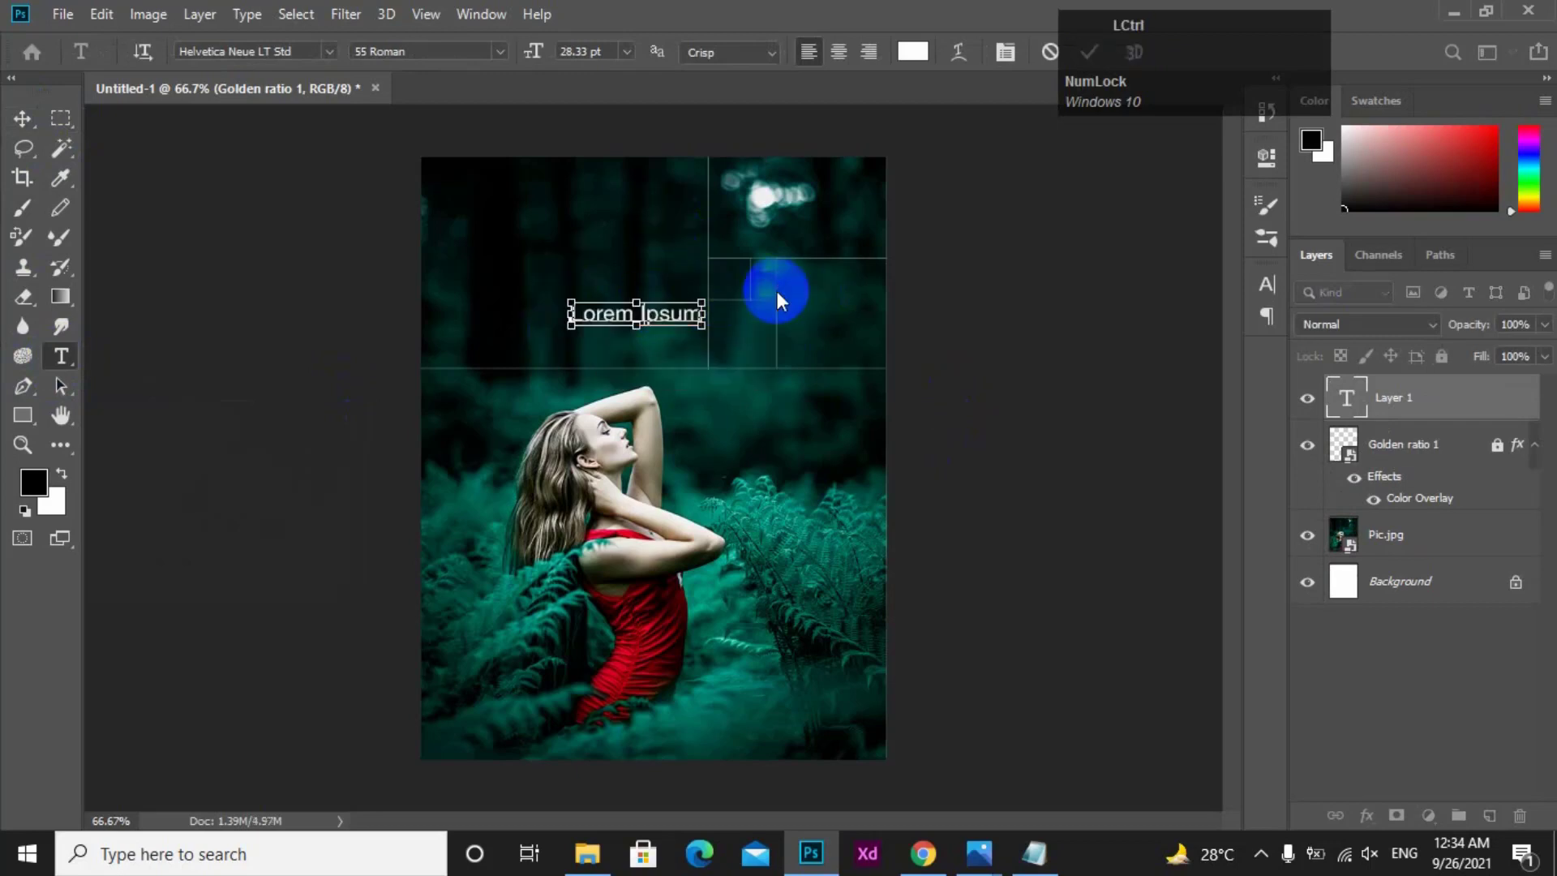
pyautogui.write('explore')
pyautogui.click(19, 115)
# - Change the font of the explore text layer to Colombo Sans Font Regular
pyautogui.keyDown('ctrl'); pyautogui.click(662, 331); pyautogui.keyUp('ctrl')
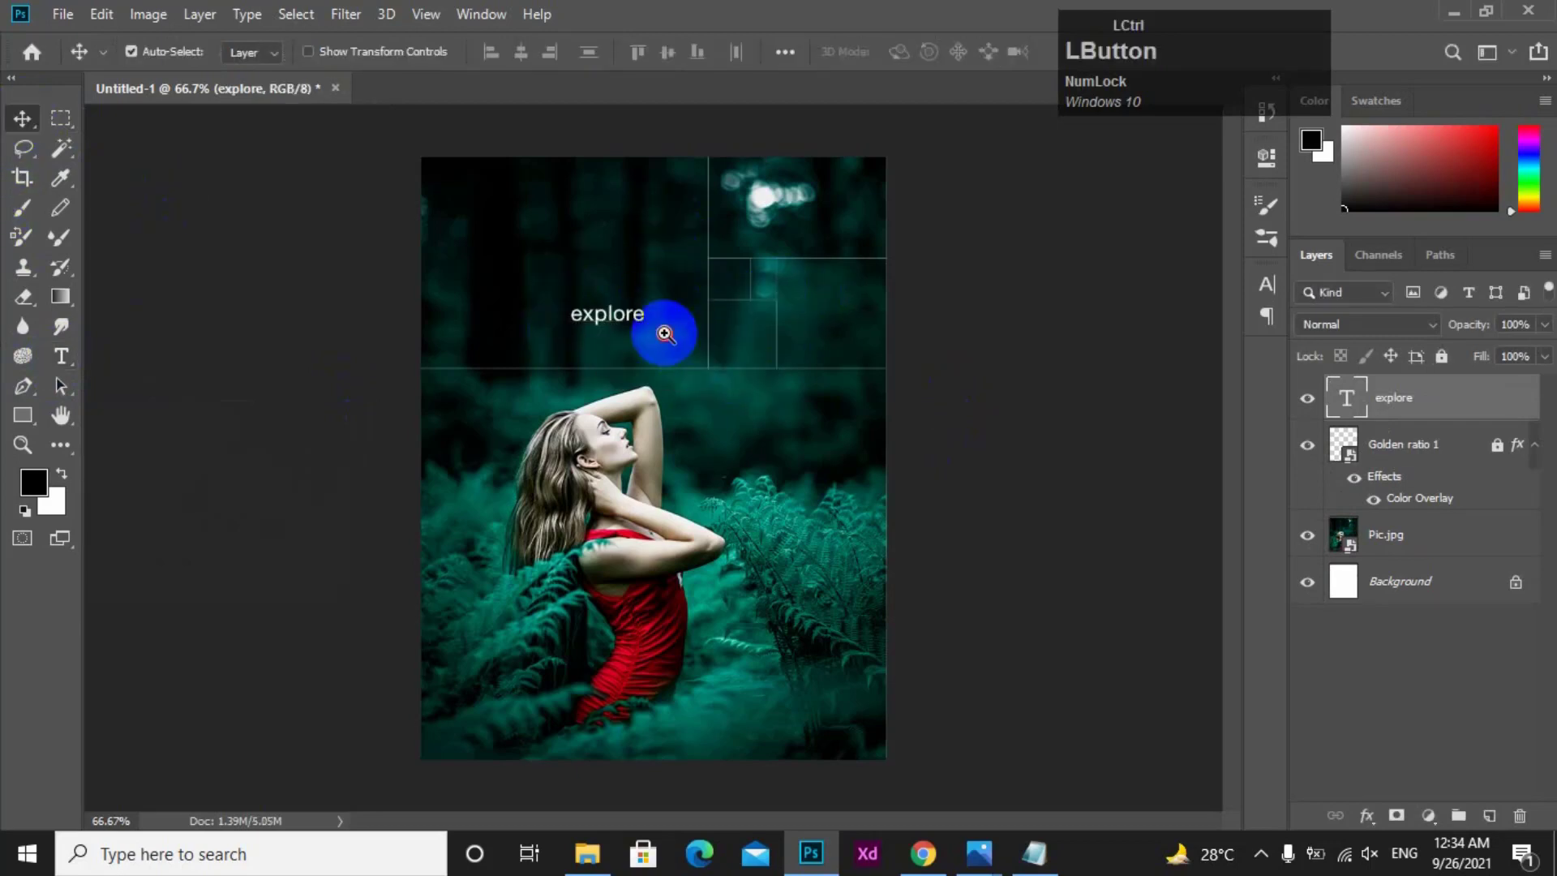
pyautogui.moveTo(689, 330); pyautogui.dragTo(657, 431)
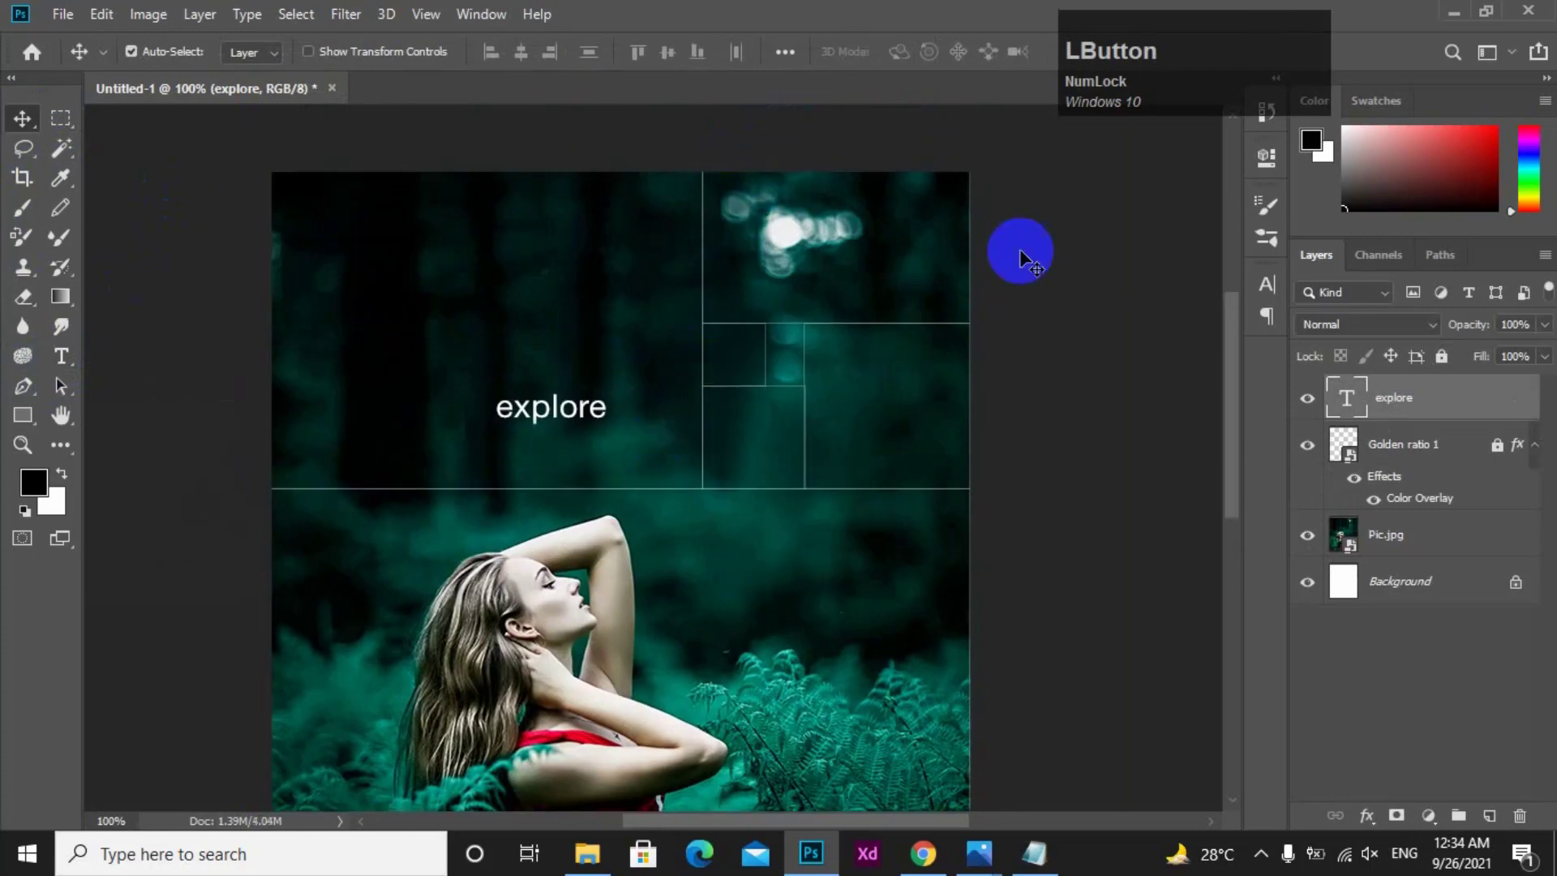
pyautogui.click(1268, 284)
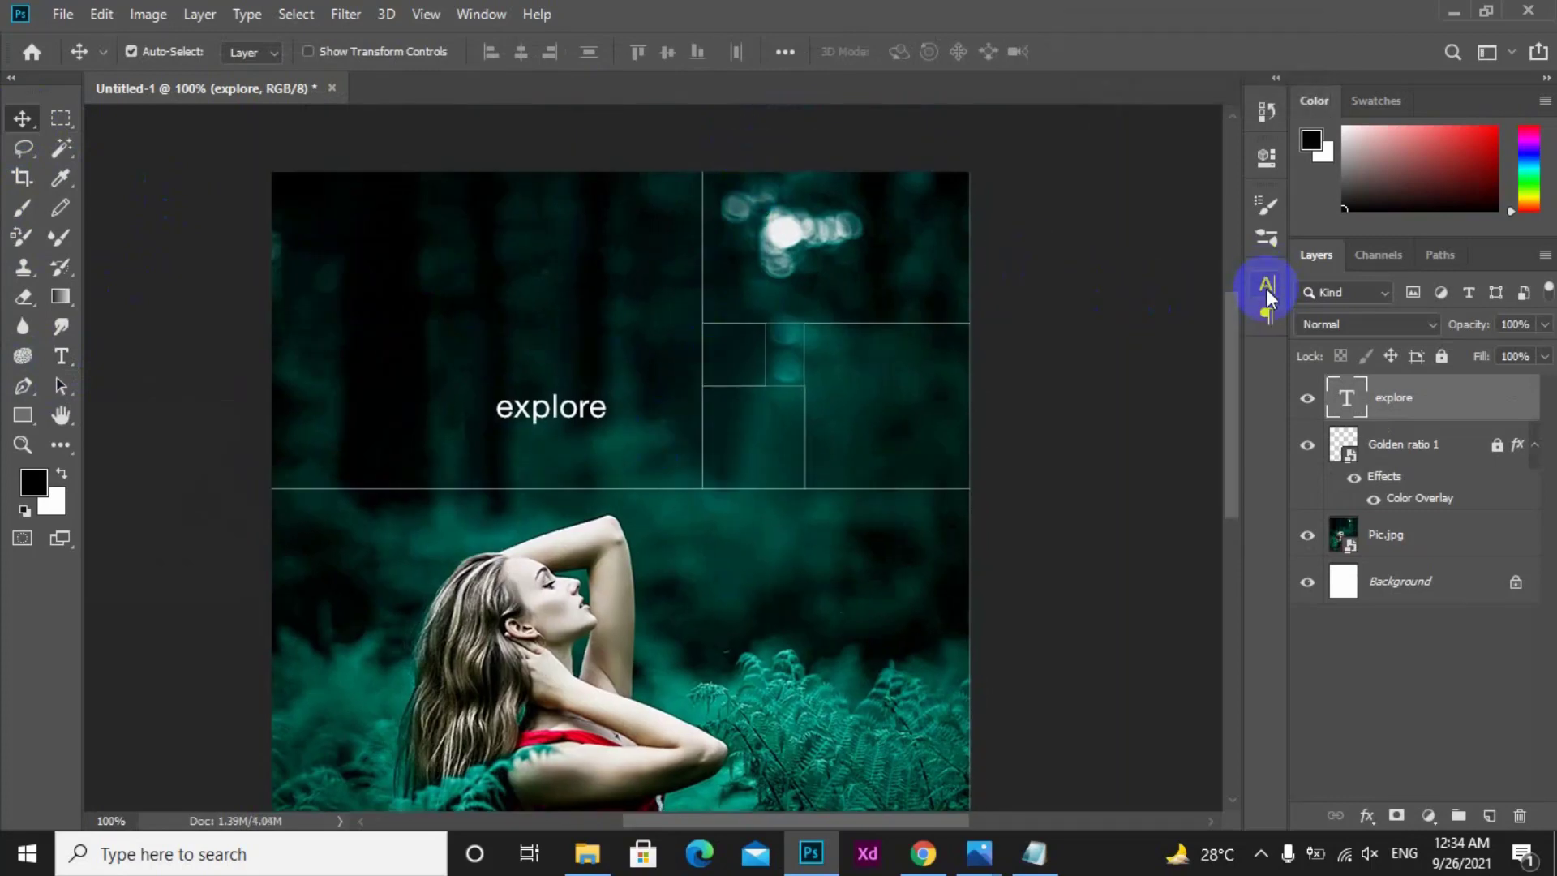
pyautogui.click(1269, 284)
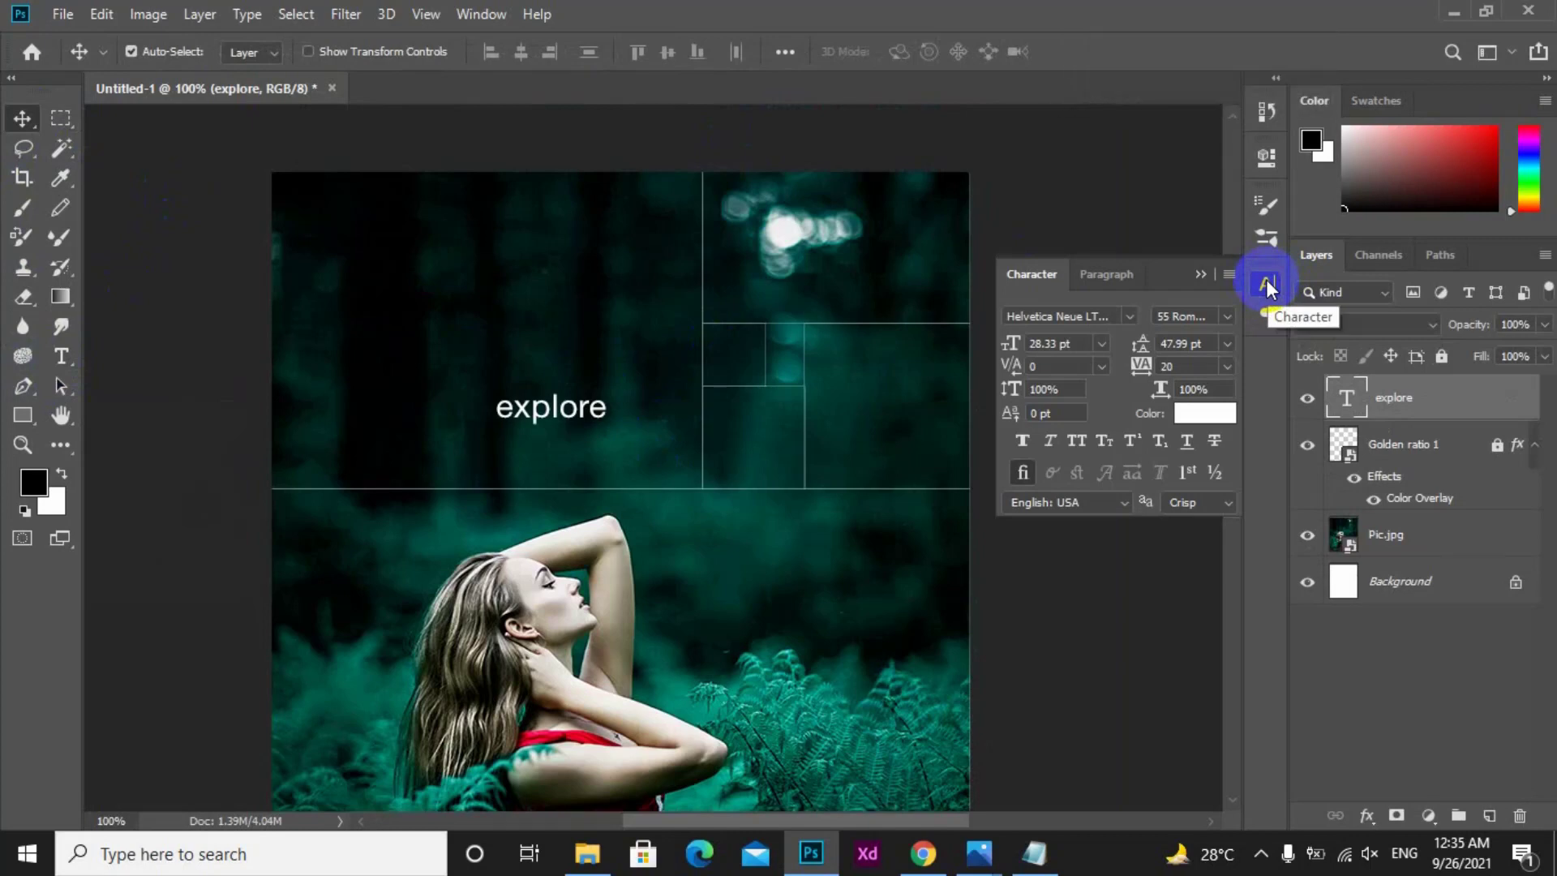
pyautogui.click(1107, 315)
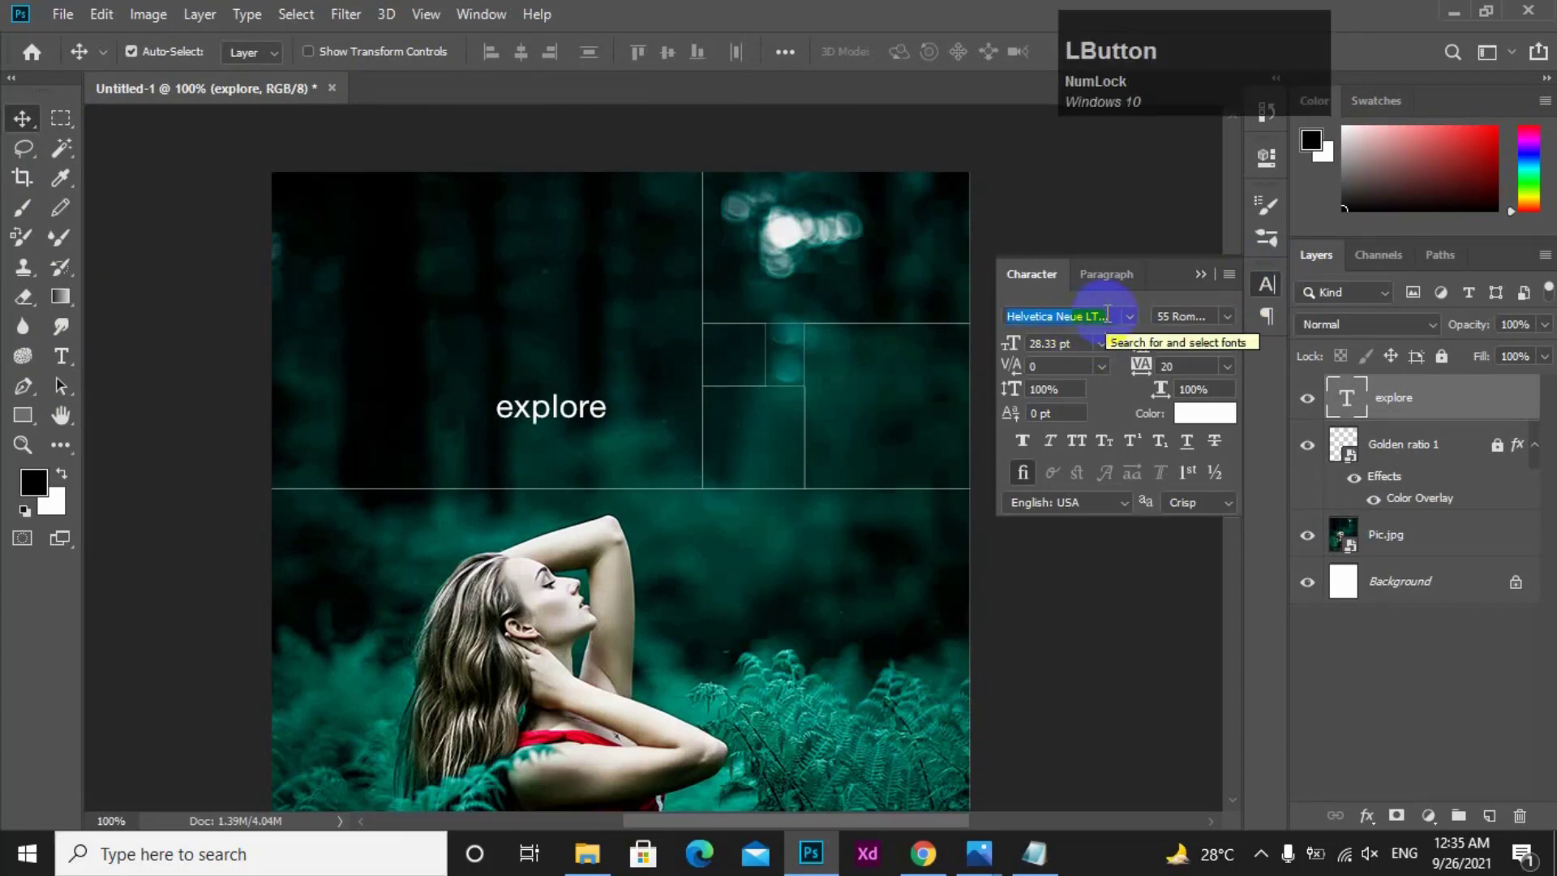
pyautogui.write('com')
pyautogui.press('BackSpace')
pyautogui.press('BackSpace')
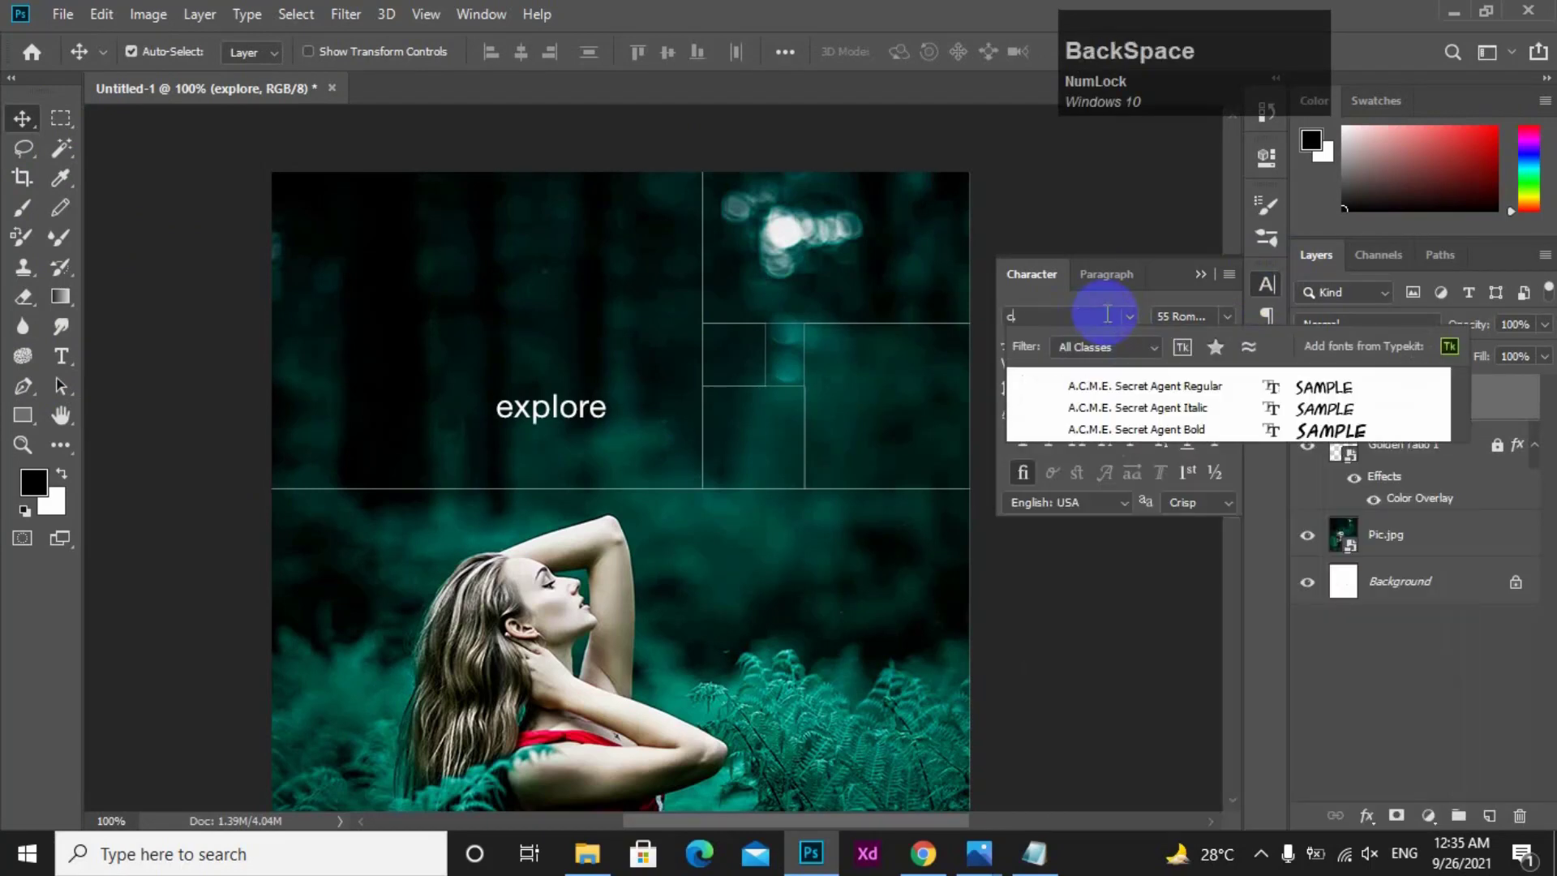
pyautogui.hotkey('ctrl', 'a')
pyautogui.write('colombo')
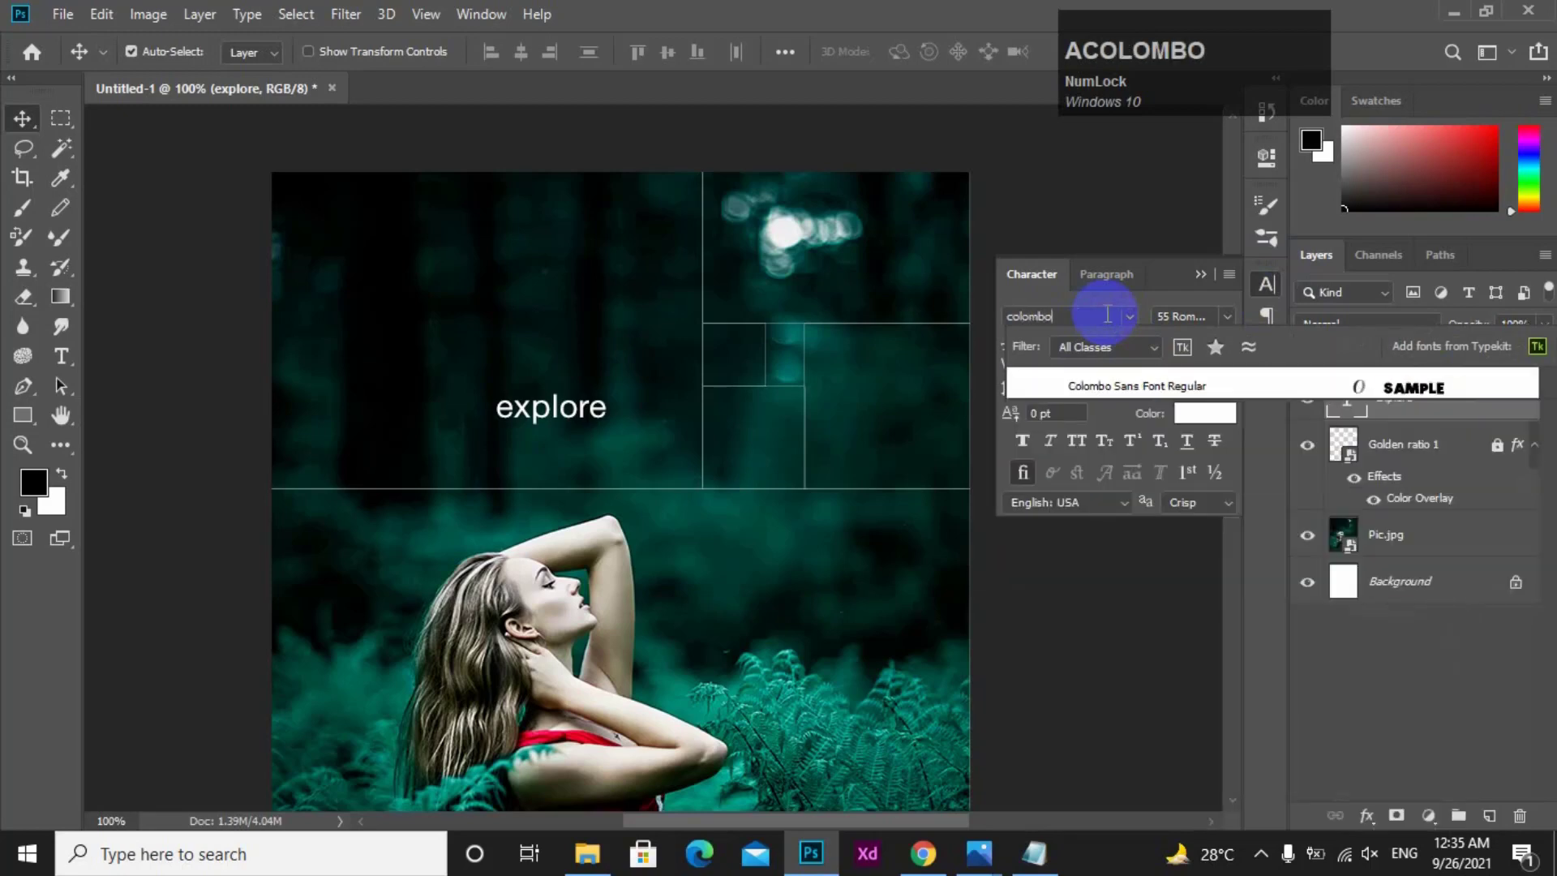
pyautogui.press('Down')
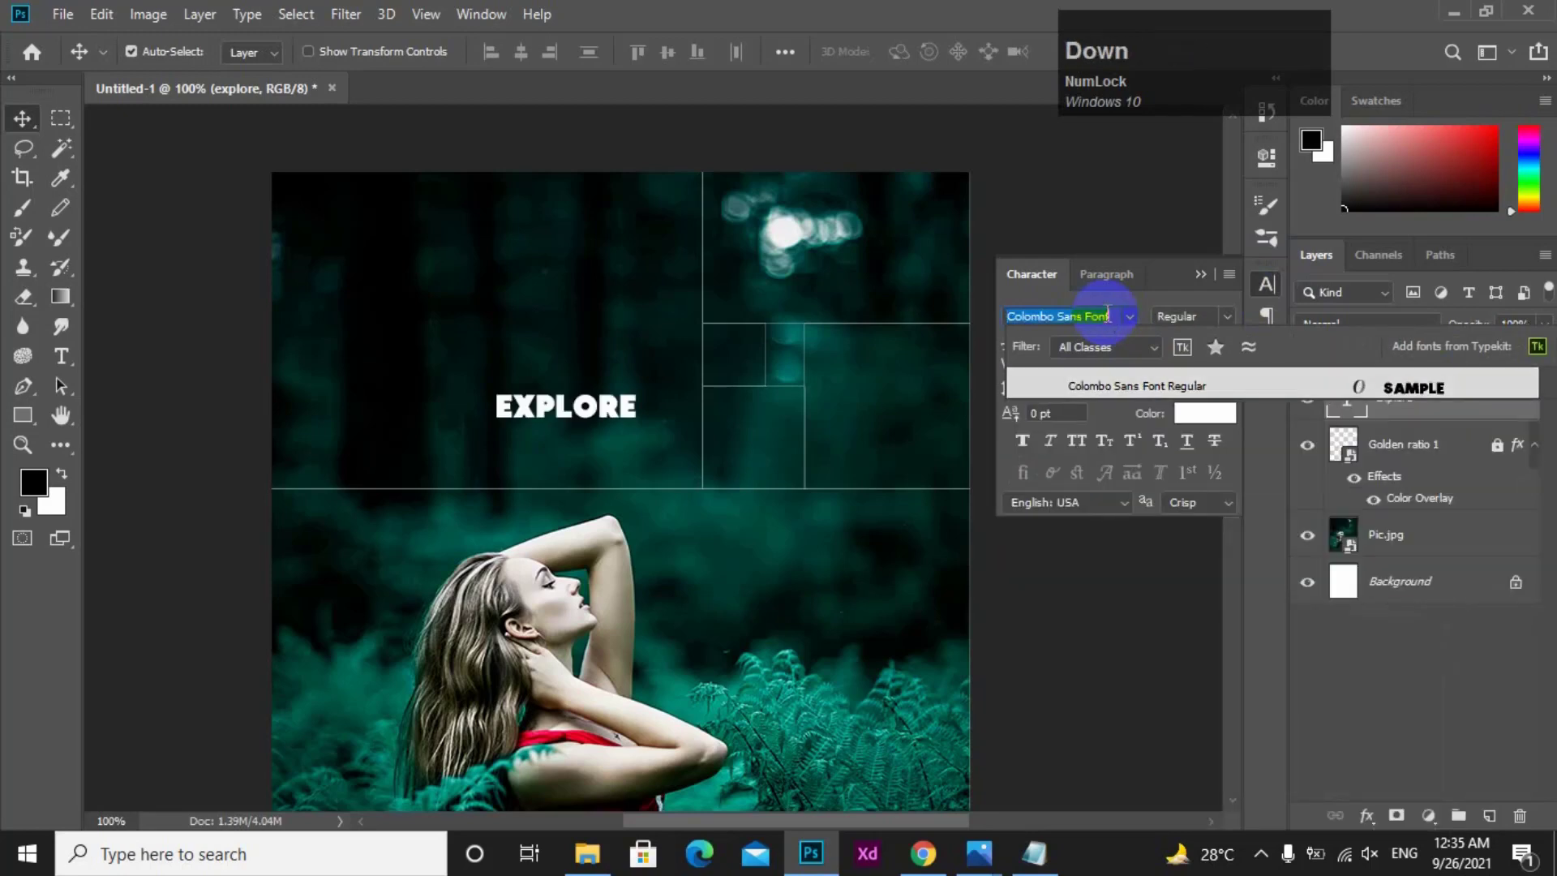
pyautogui.press('Return')
# - Scale the explore text proportionally to about 248% and place it over the dark trees above the woman's head
pyautogui.click(24, 136)
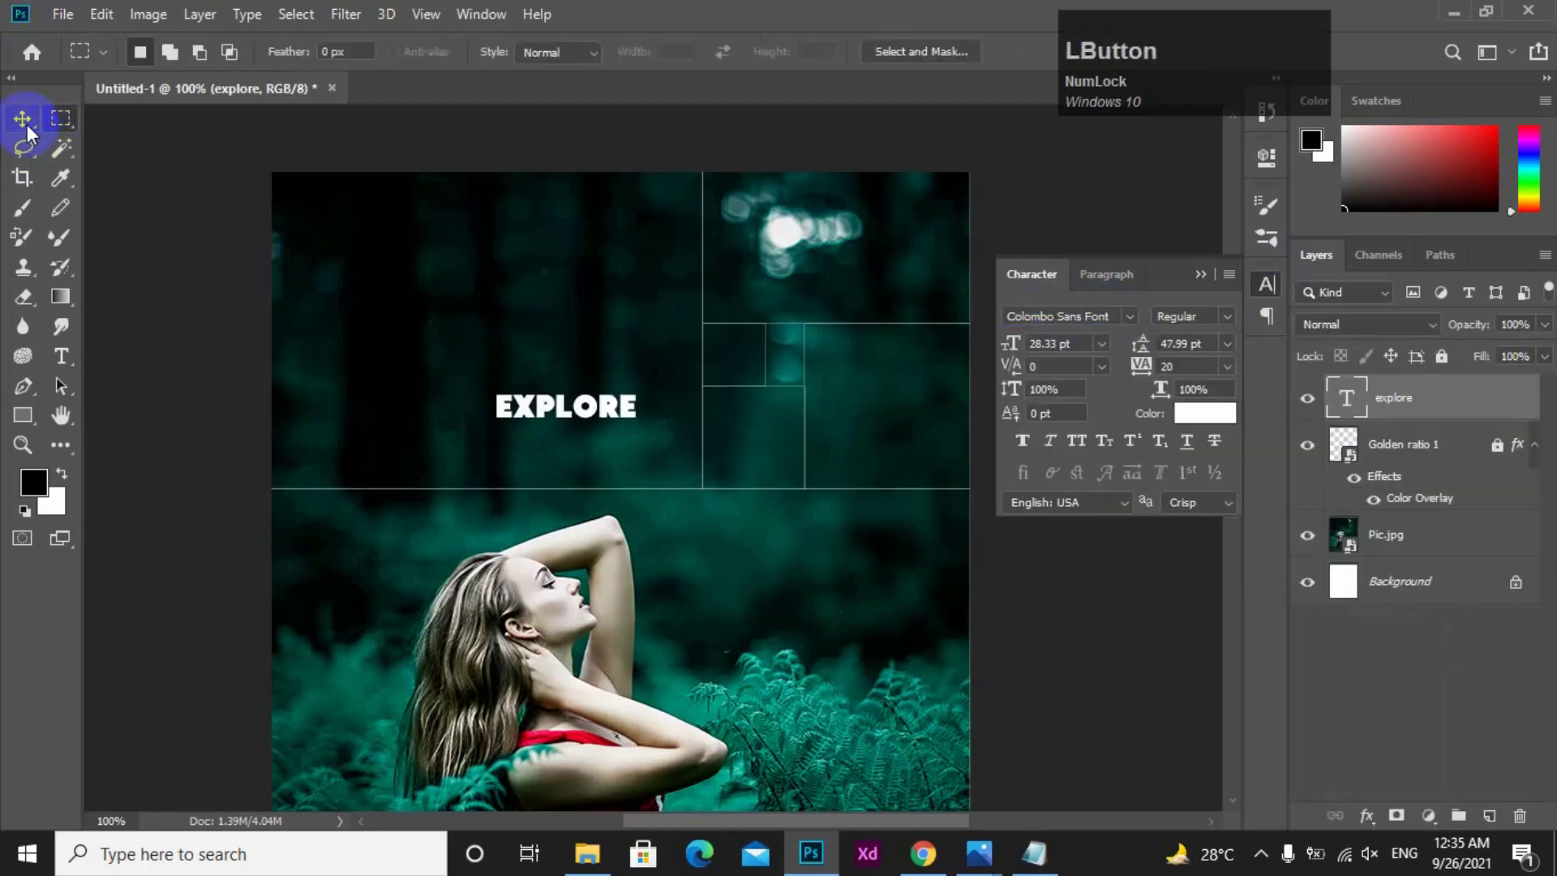
pyautogui.click(24, 123)
pyautogui.moveTo(582, 418); pyautogui.dragTo(673, 372)
pyautogui.hotkey('ctrl', 't')
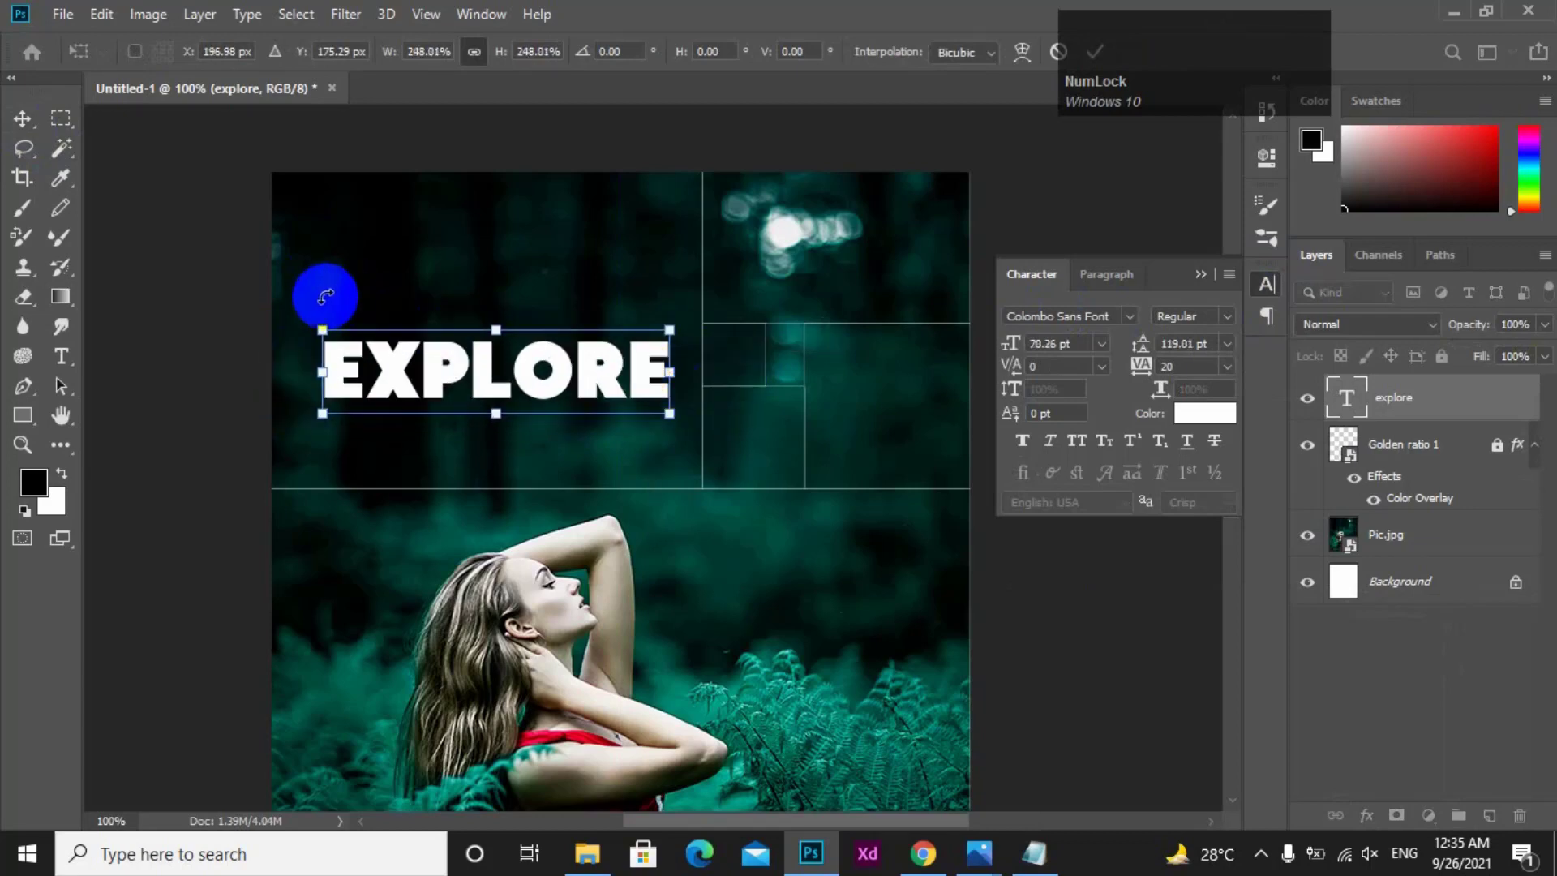
pyautogui.press('KP_Enter')
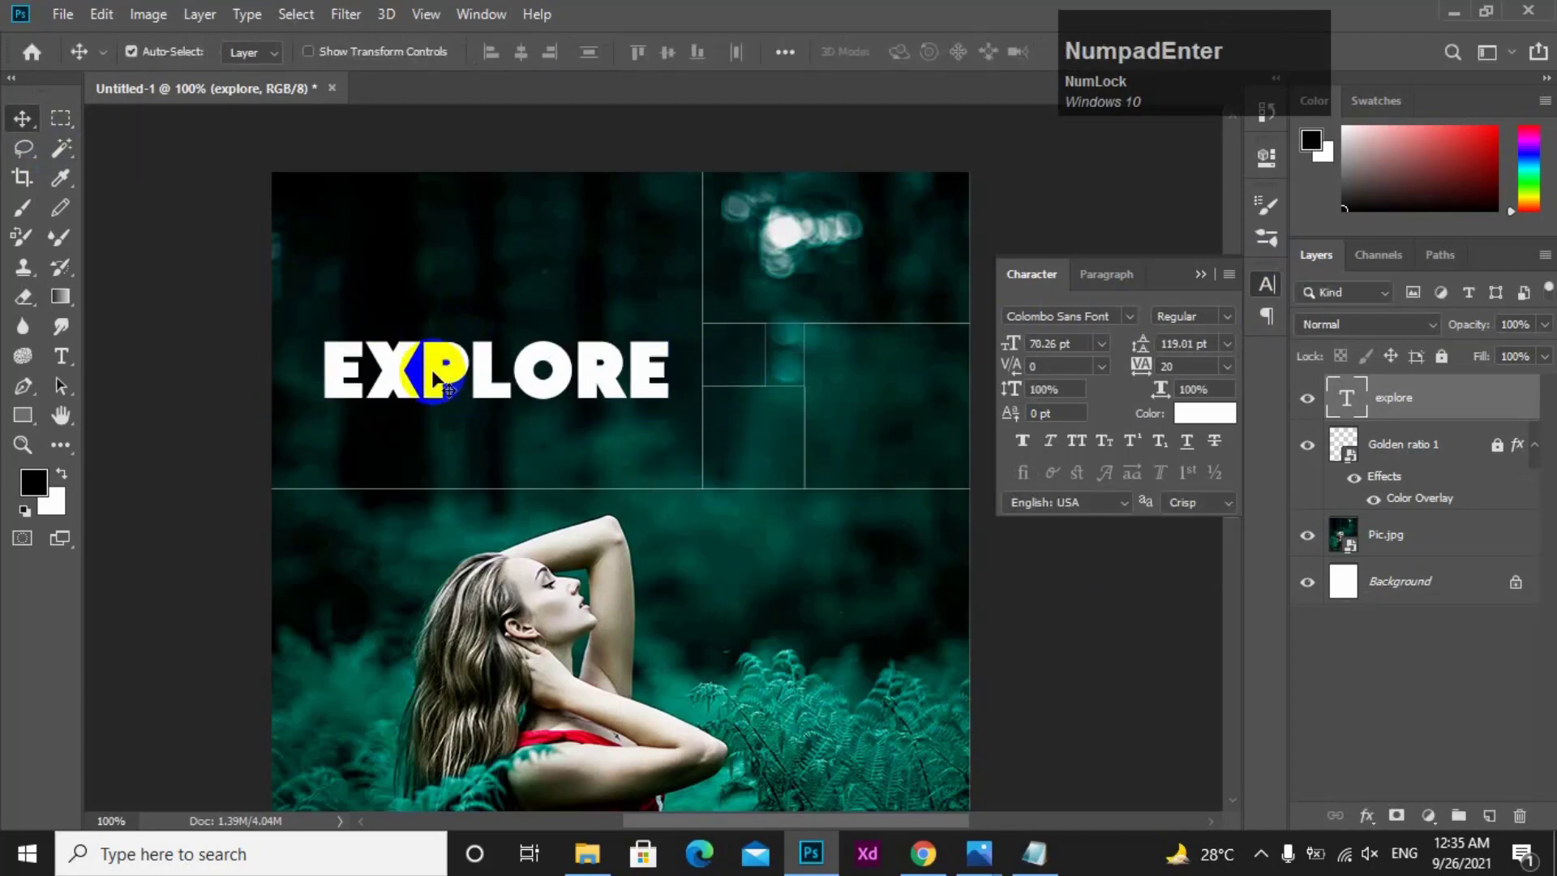
# - Break the explore text into stacked lines so E, X, P, L and O each have their own line above RE
pyautogui.press('t')
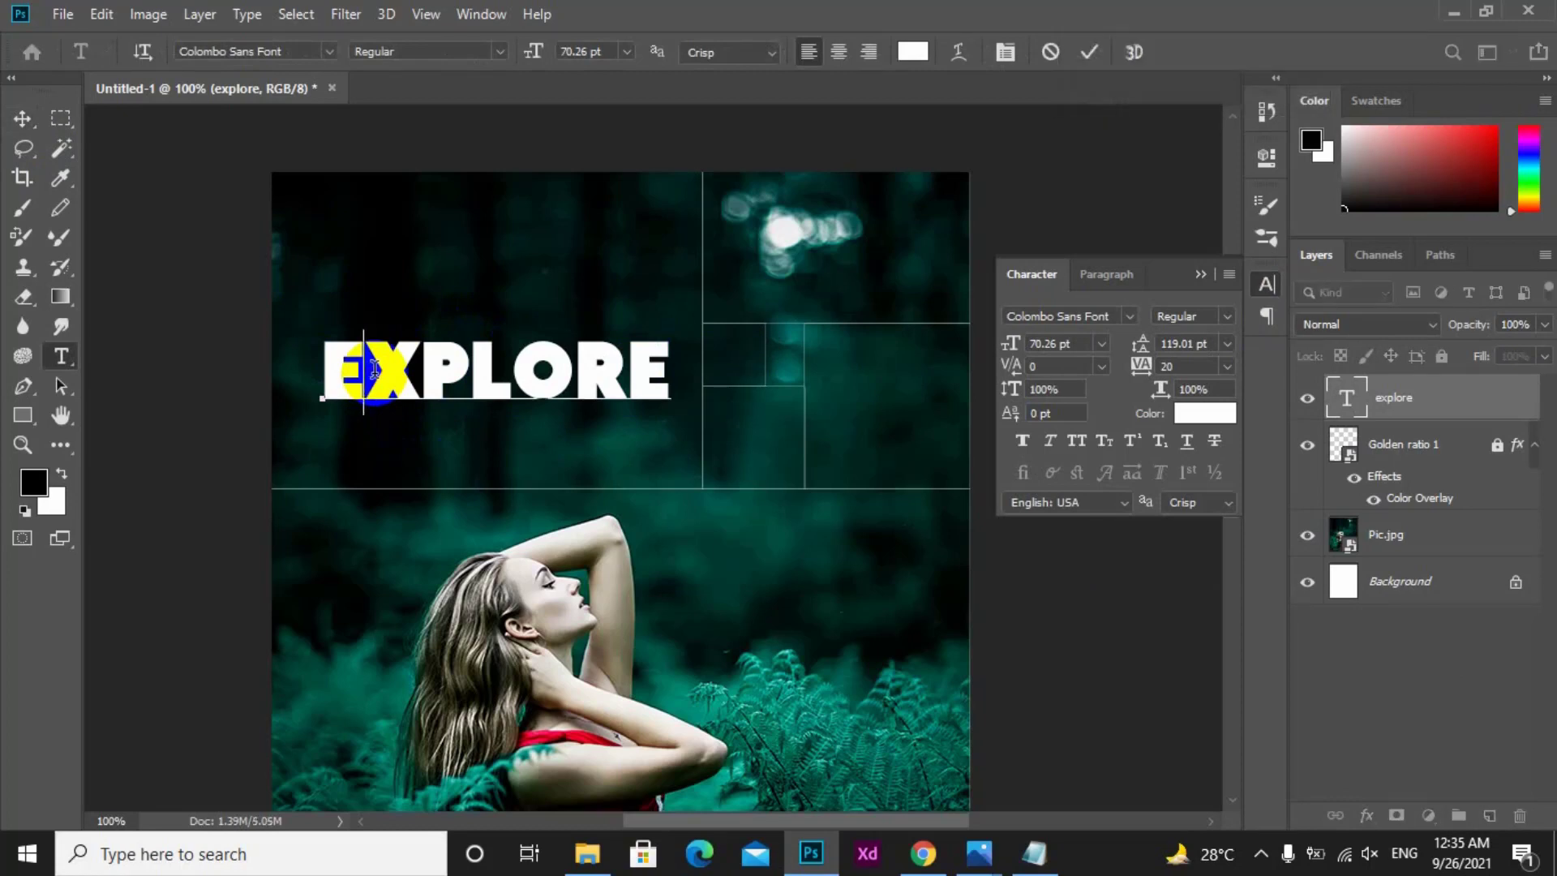
pyautogui.press('Return')
pyautogui.press('Return')
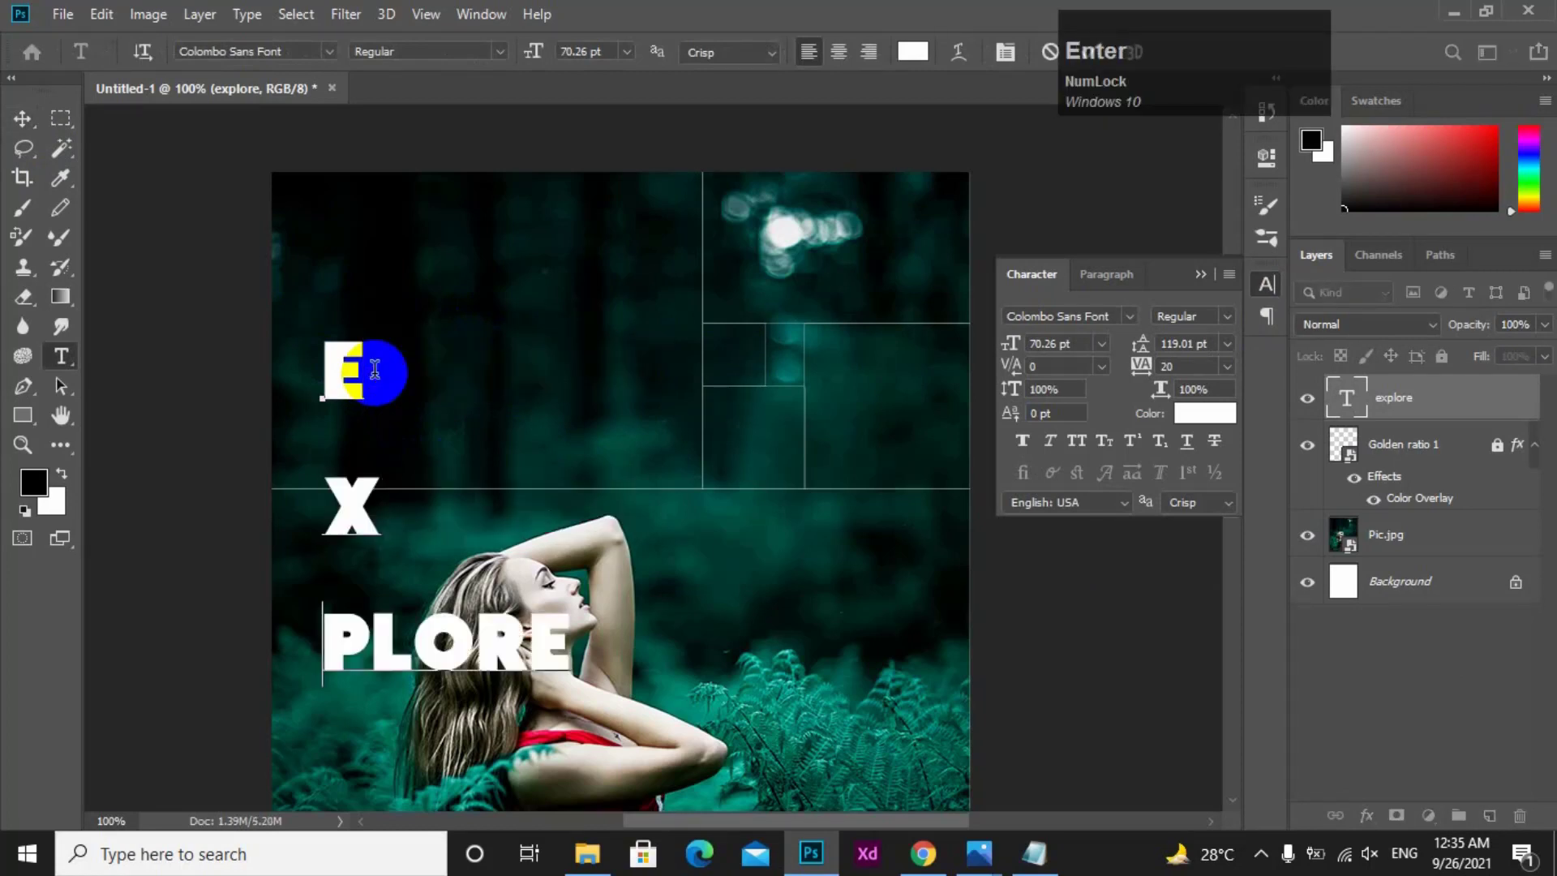
pyautogui.press('Return')
pyautogui.press('Return')
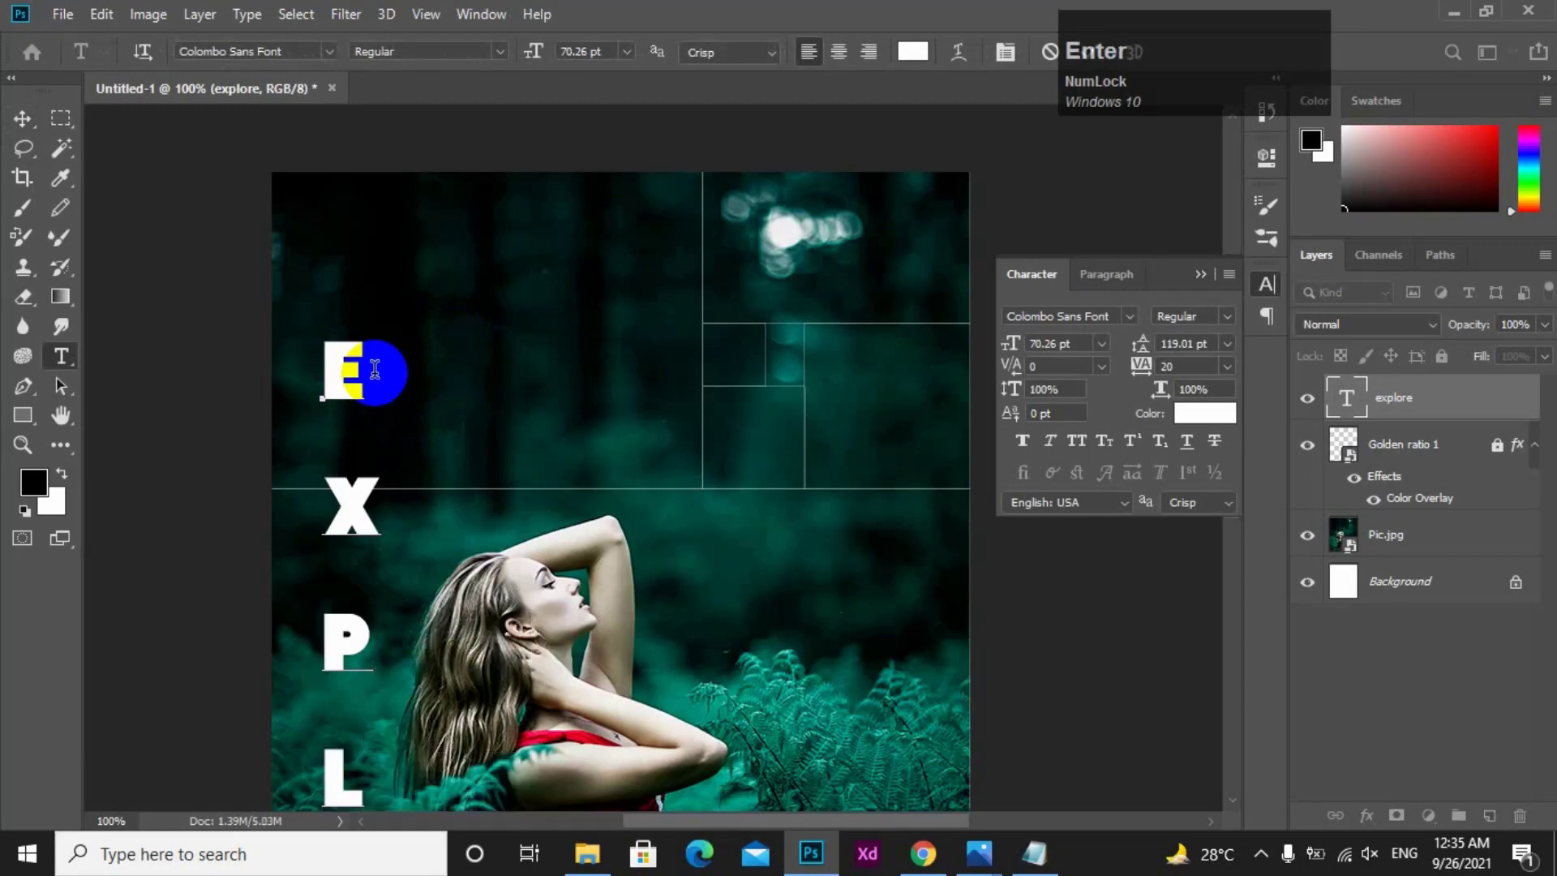
pyautogui.click(23, 119)
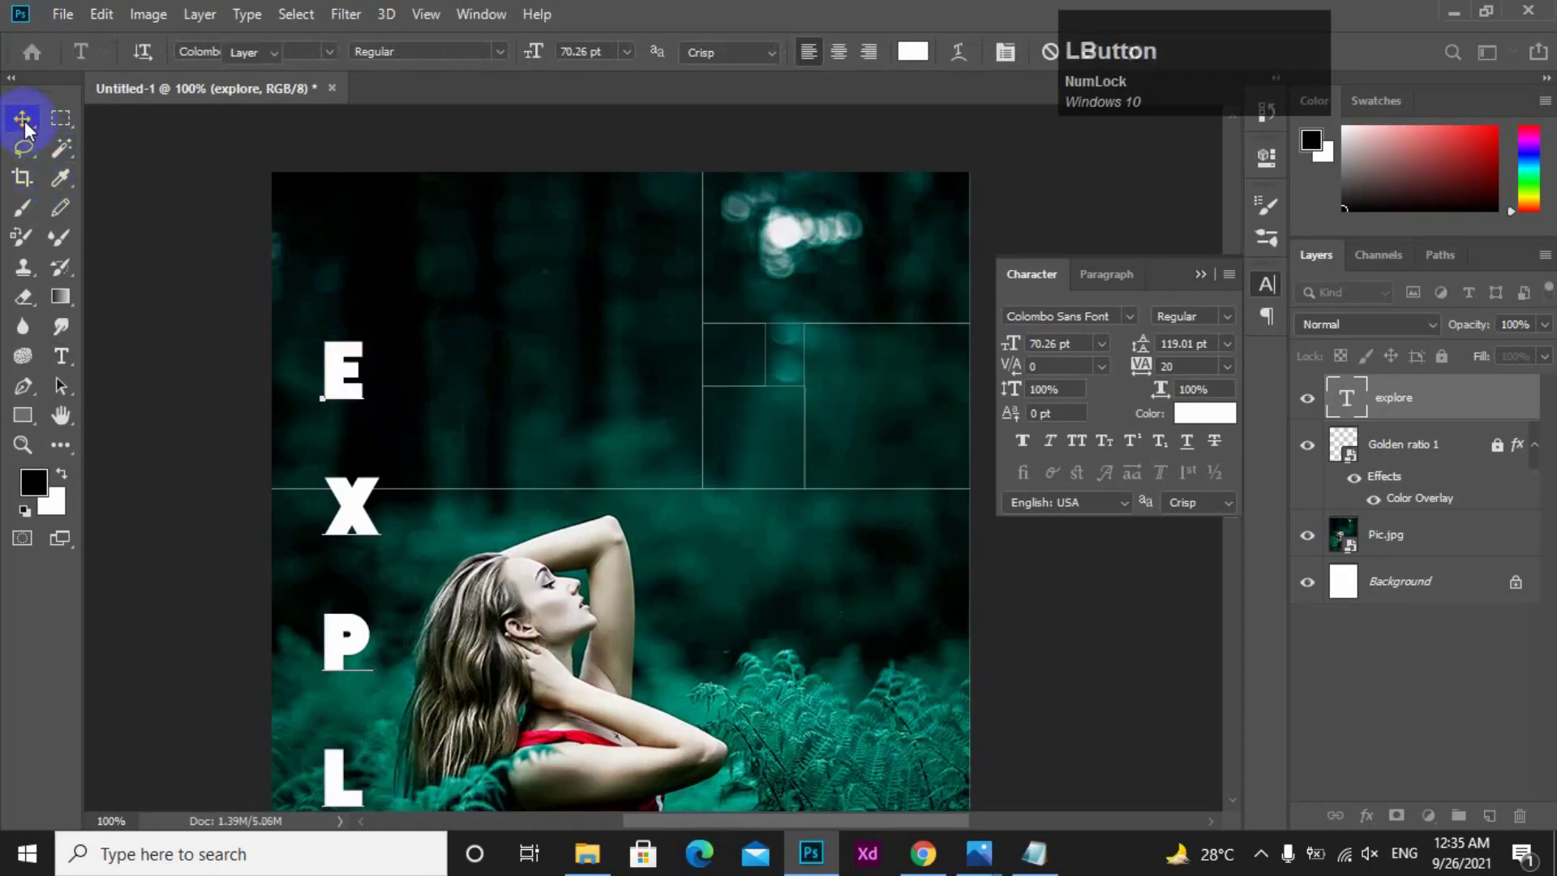
# - Set the leading of the stacked explore text to Auto
pyautogui.keyDown('alt'); pyautogui.click(596, 488); pyautogui.keyUp('alt')
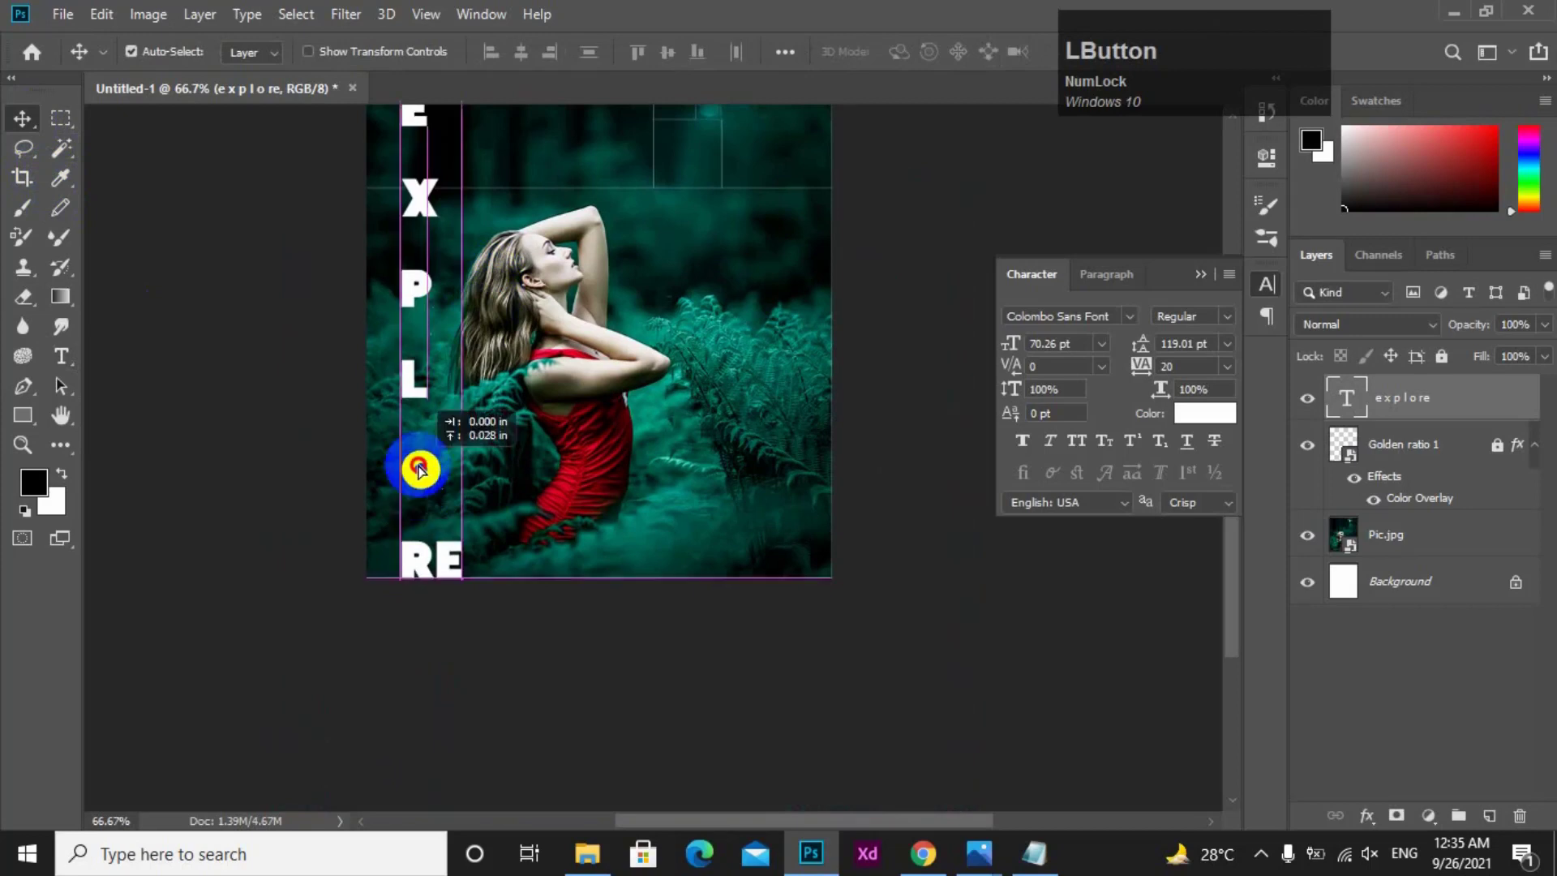
pyautogui.keyDown('alt'); pyautogui.click(432, 407); pyautogui.keyUp('alt')
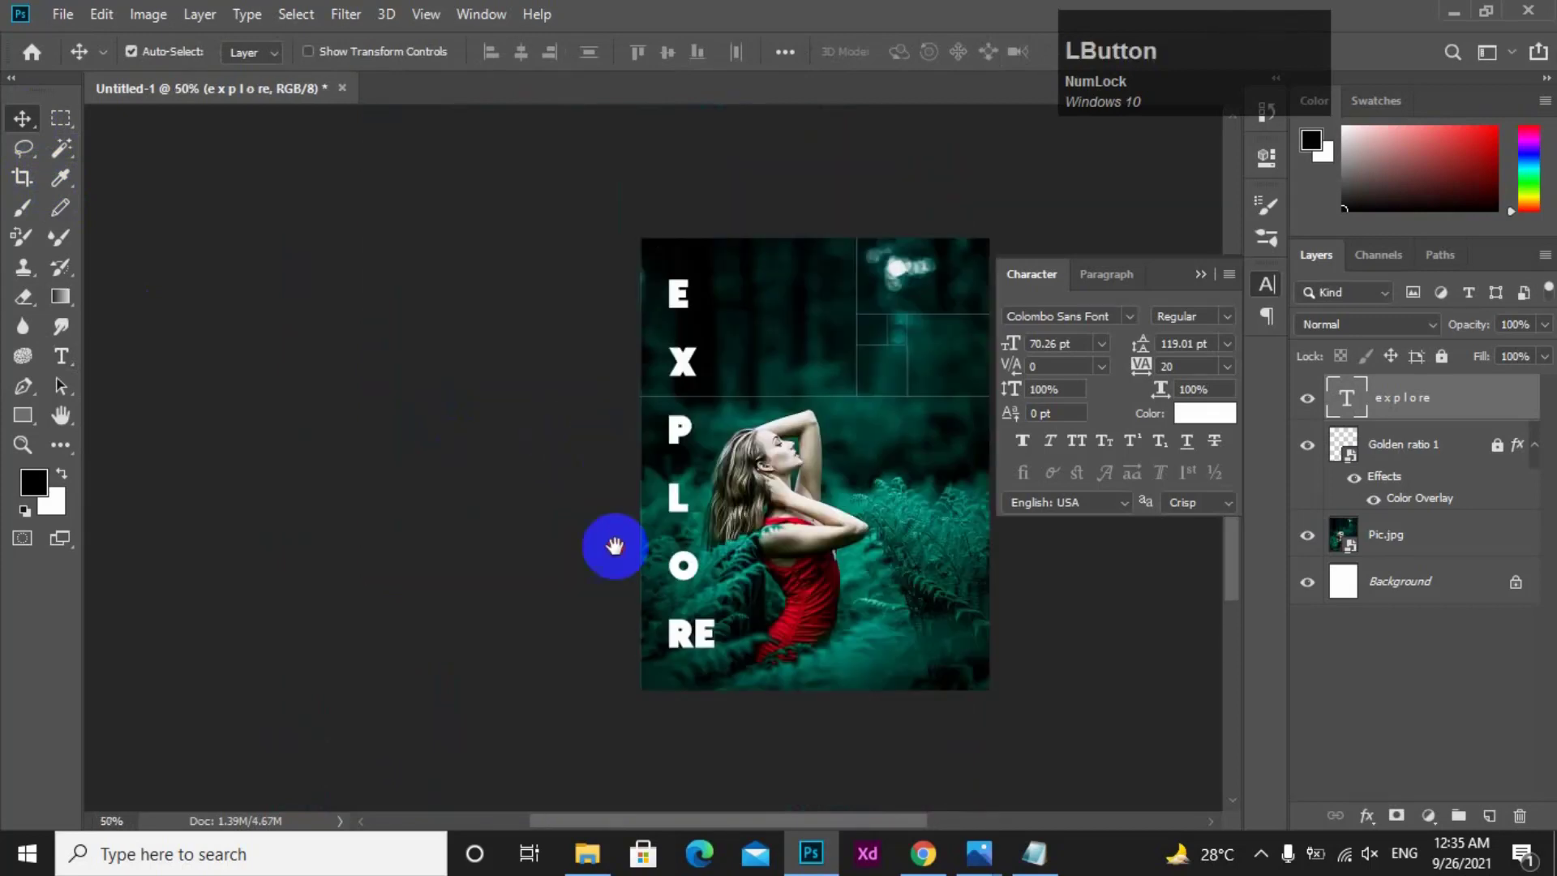
pyautogui.click(1229, 346)
pyautogui.click(1180, 357)
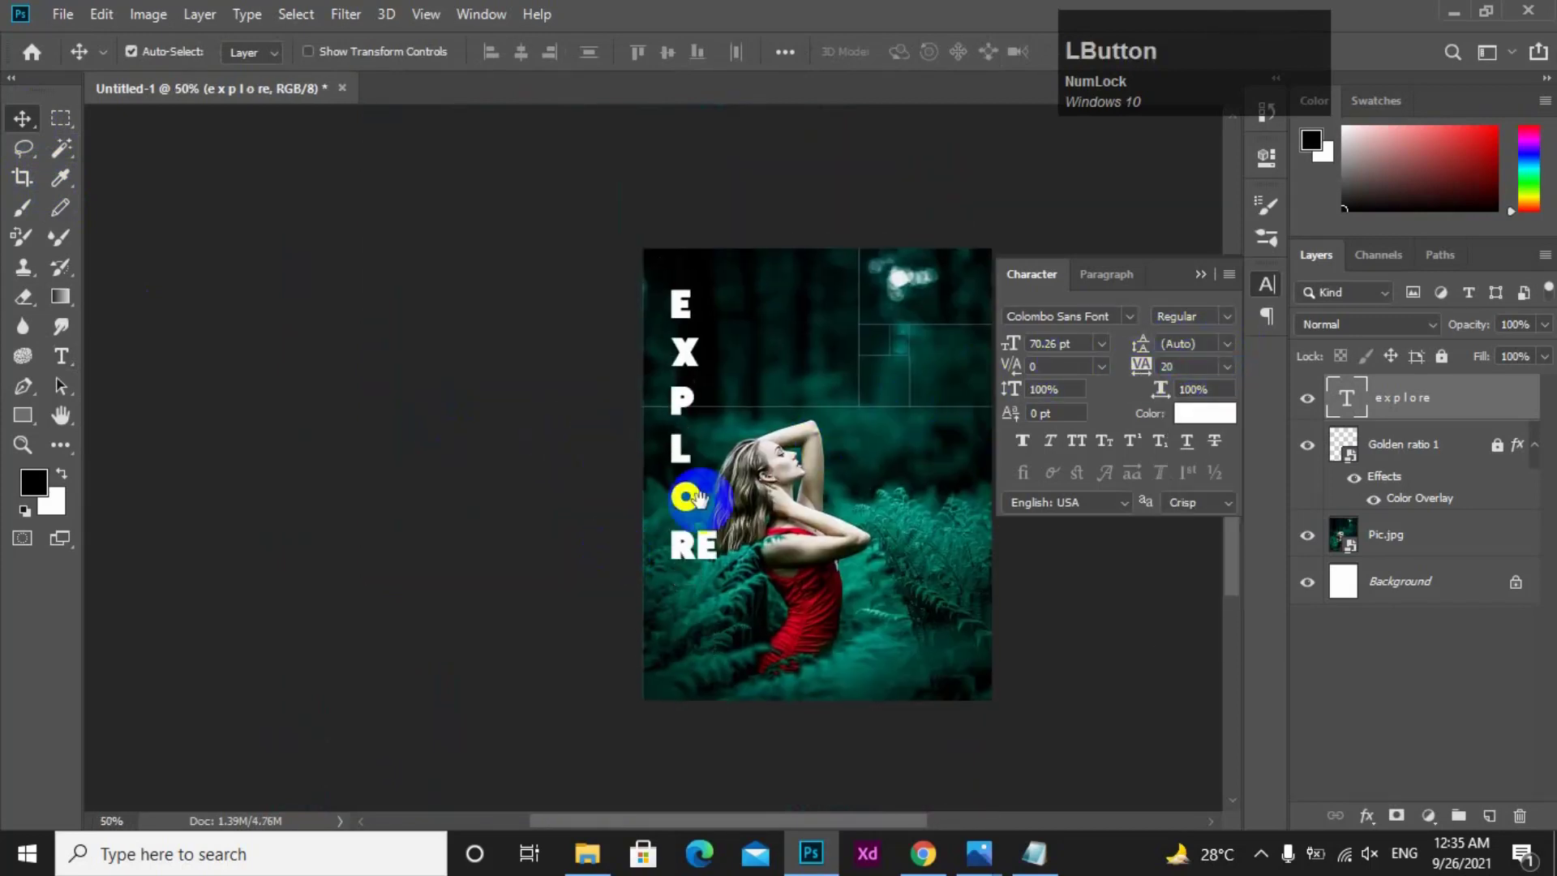
# - Split R and E onto separate lines and shift the letter column slightly toward the page's left edge
pyautogui.keyDown('ctrl'); pyautogui.click(683, 496); pyautogui.keyUp('ctrl')
pyautogui.press('t')
pyautogui.click(492, 554)
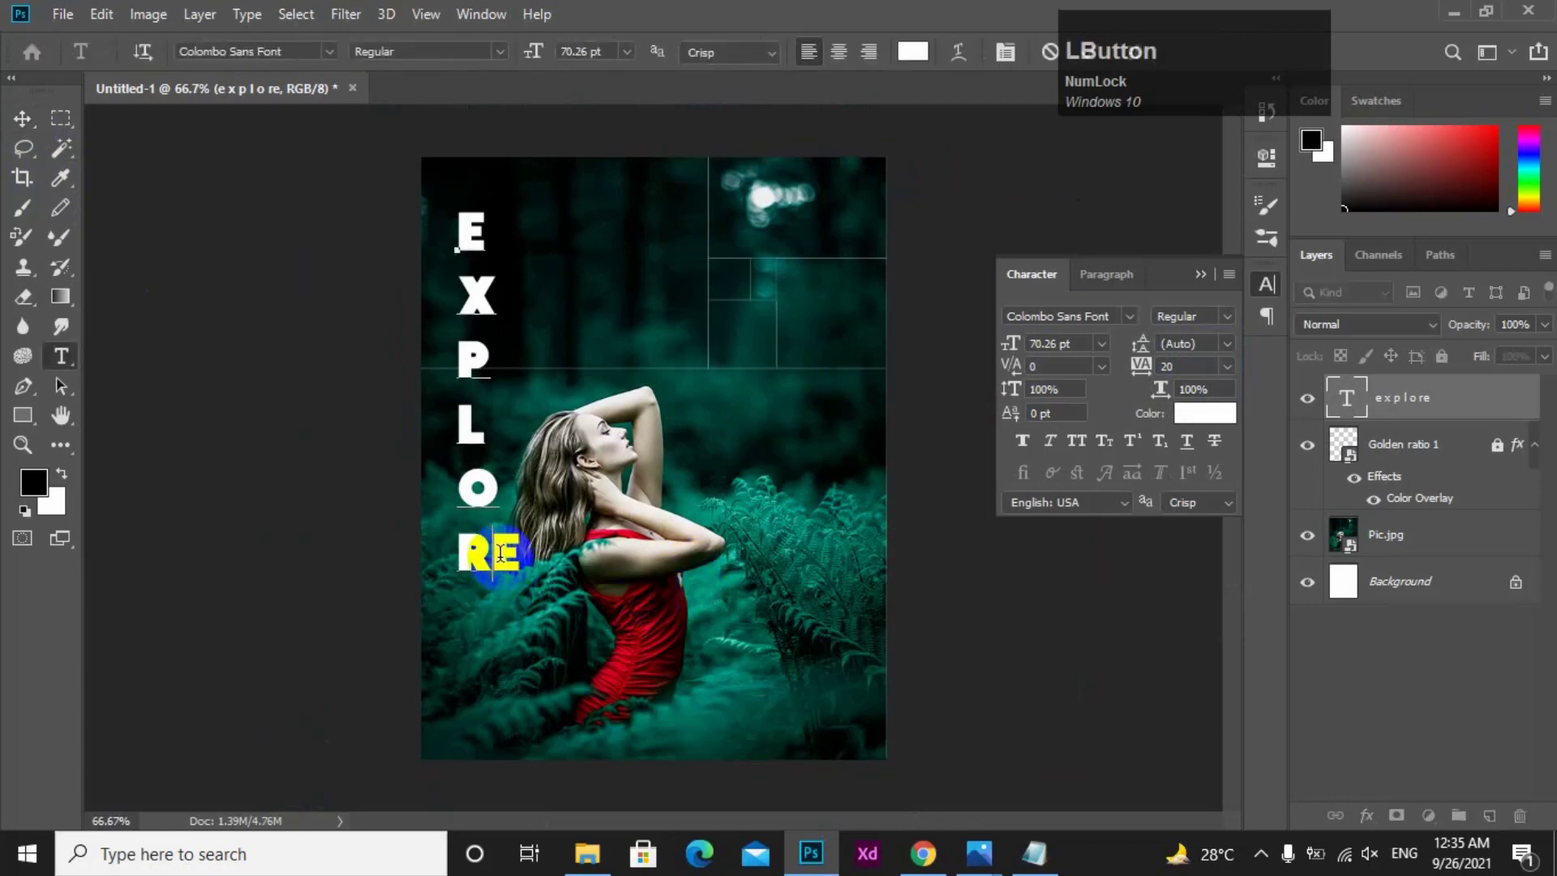
pyautogui.click(22, 119)
pyautogui.moveTo(484, 298); pyautogui.dragTo(470, 300)
# - Center-align the stacked explore letters and move the column back inside the page's left edge, slightly higher
pyautogui.press('t')
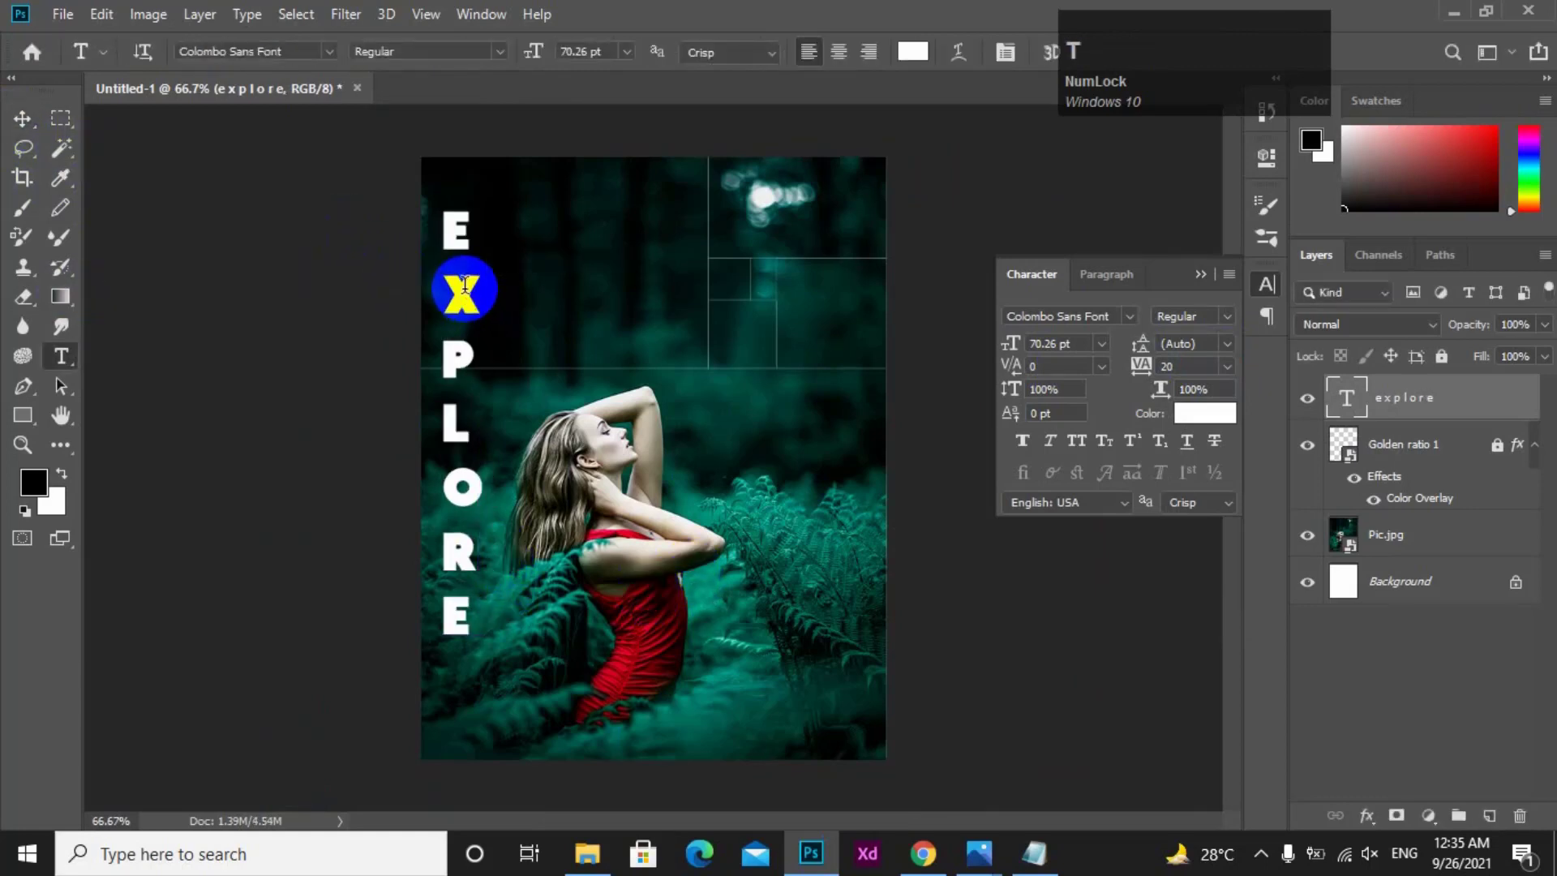
pyautogui.hotkey('ctrl', 'a')
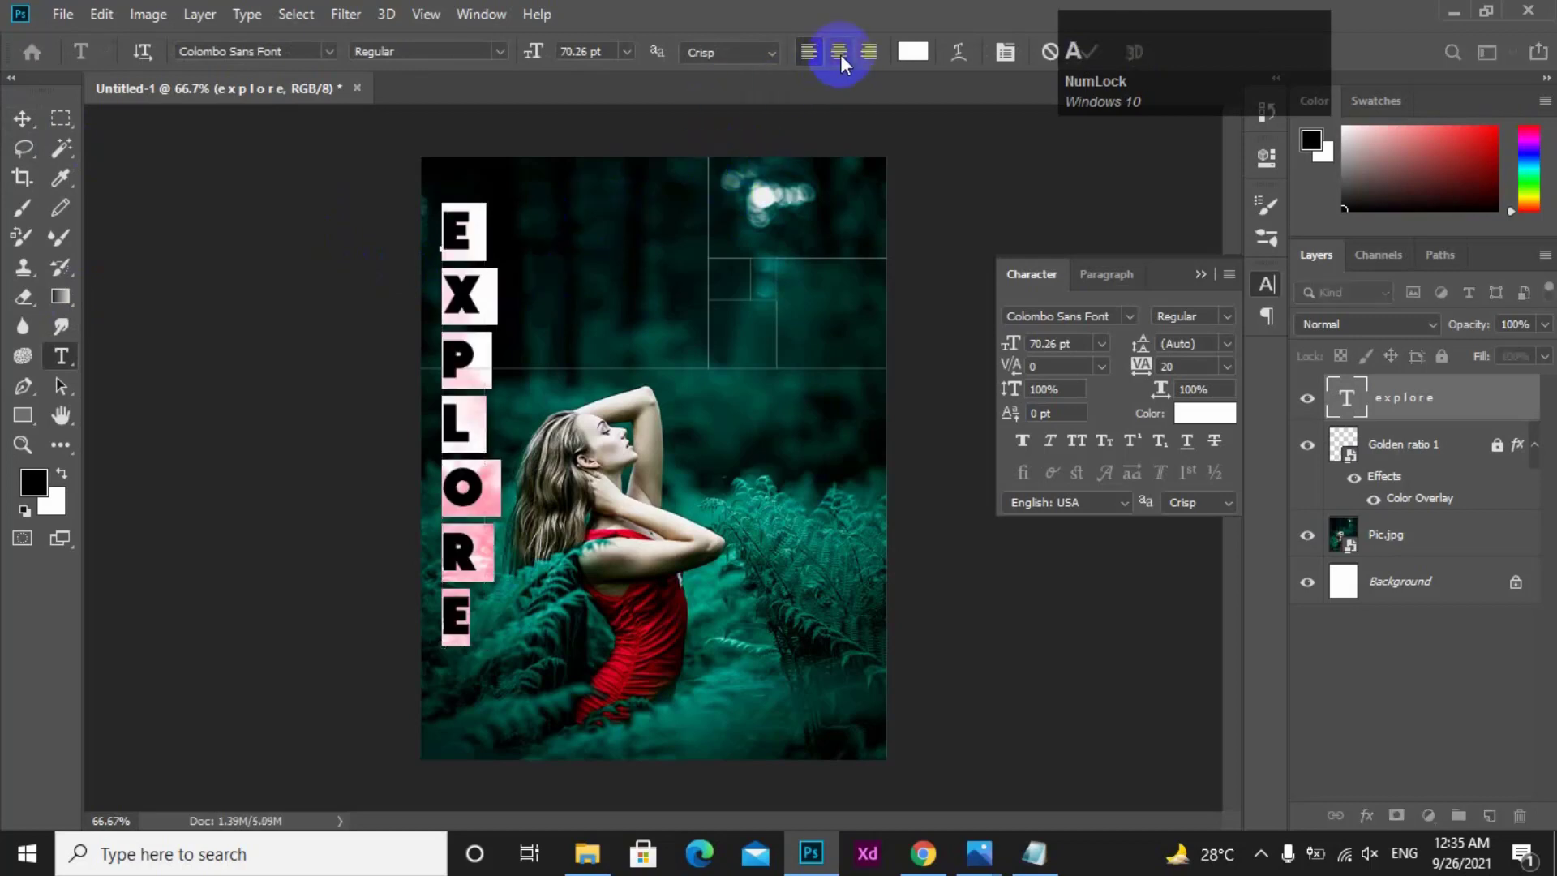
pyautogui.click(839, 52)
pyautogui.click(22, 119)
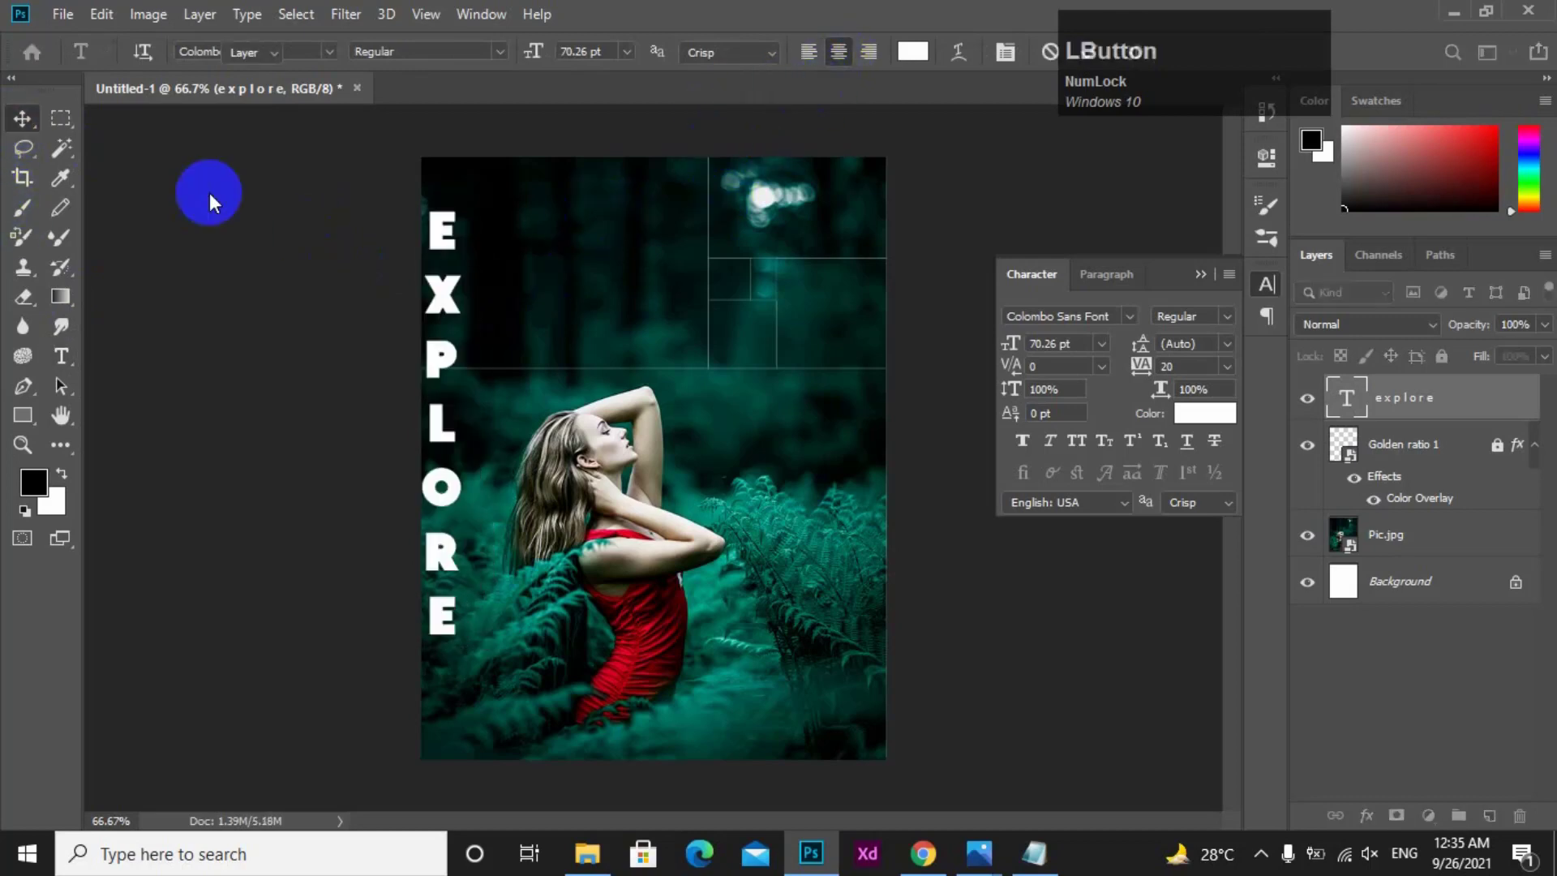
pyautogui.moveTo(443, 292); pyautogui.dragTo(469, 275)
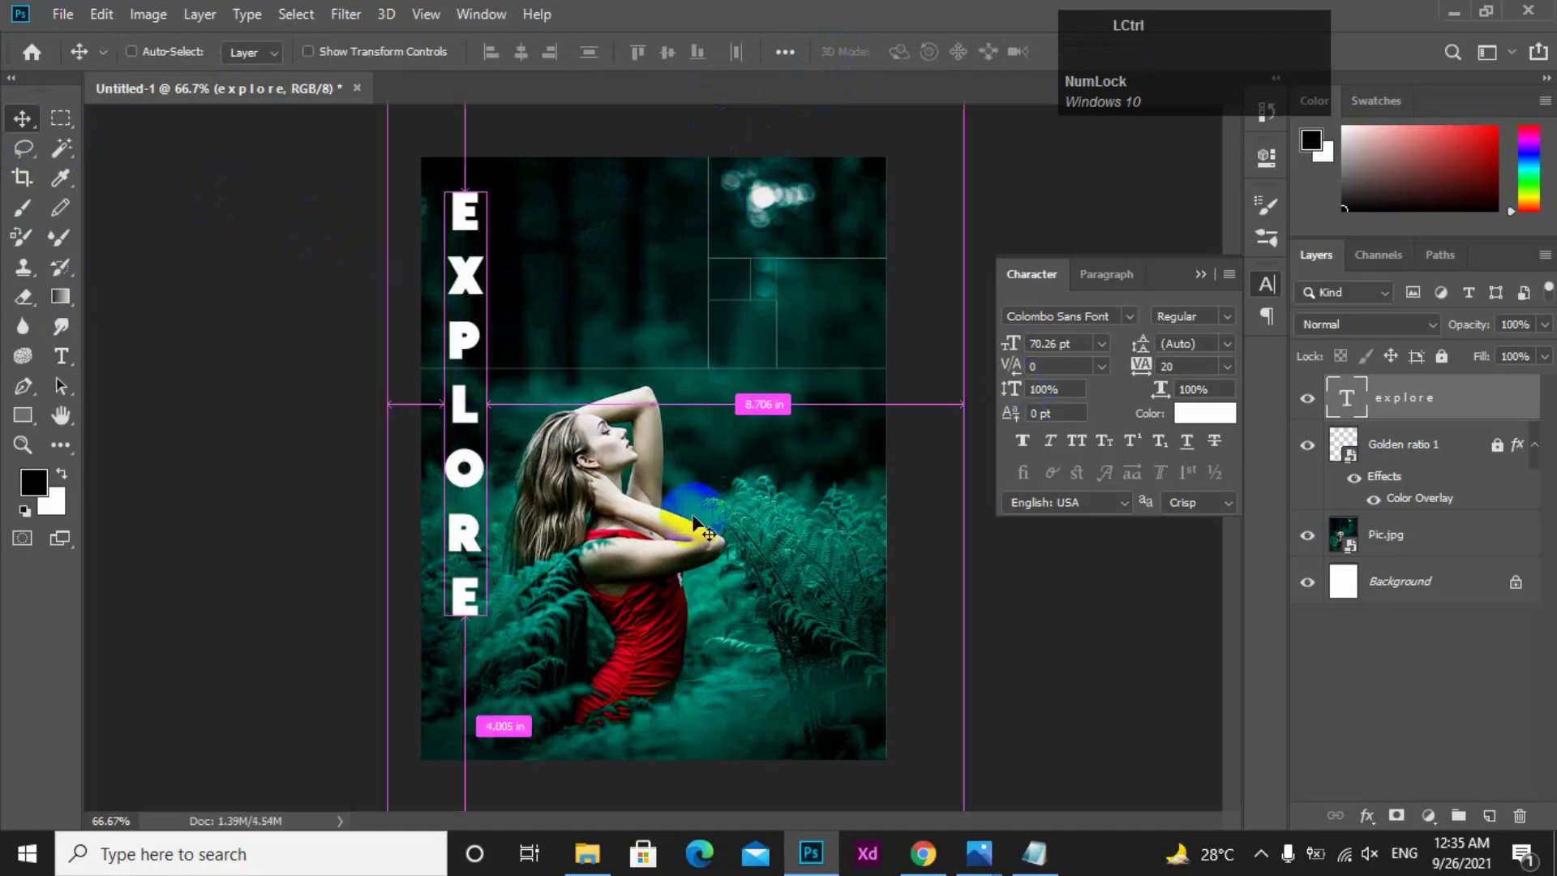
# - Enlarge the explore column proportionally to about 75.72 pt and nudge it slightly left and up toward the page's top-left corner
pyautogui.hotkey('ctrl', 't')
pyautogui.moveTo(459, 627); pyautogui.dragTo(469, 659)
pyautogui.press('KP_Enter')
pyautogui.press('Left')
pyautogui.press('Left')
pyautogui.press('Left')
pyautogui.press('Left')
pyautogui.press('Up')
pyautogui.press('Up')
pyautogui.press('Up')
pyautogui.press('Up')
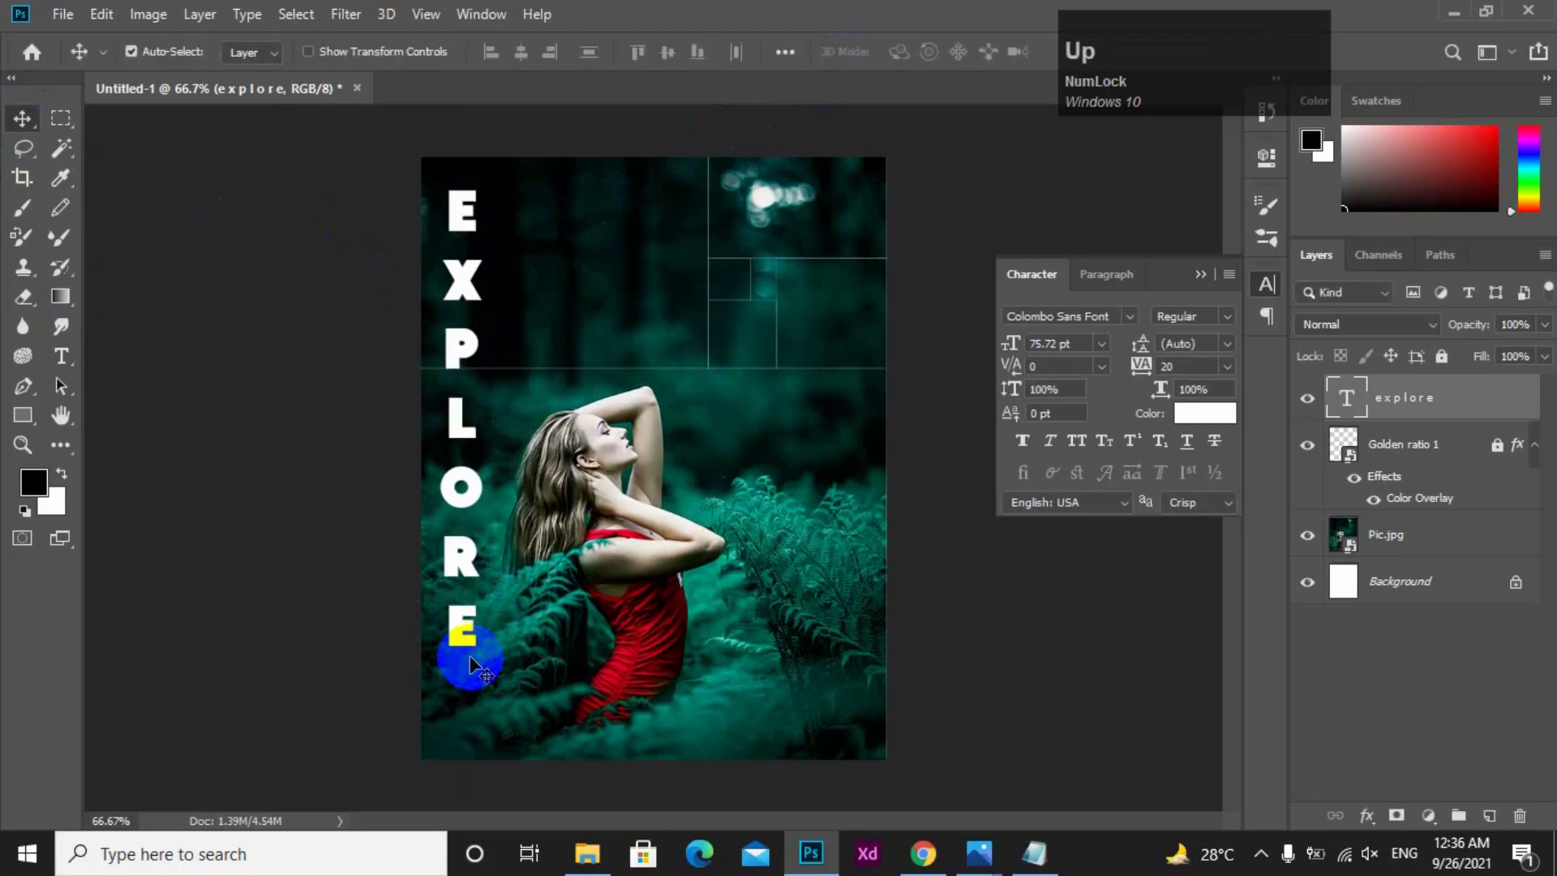
pyautogui.press('Up')
pyautogui.press('Up')
pyautogui.press('Up')
pyautogui.press('Up')
pyautogui.press('Up')
pyautogui.press('Up')
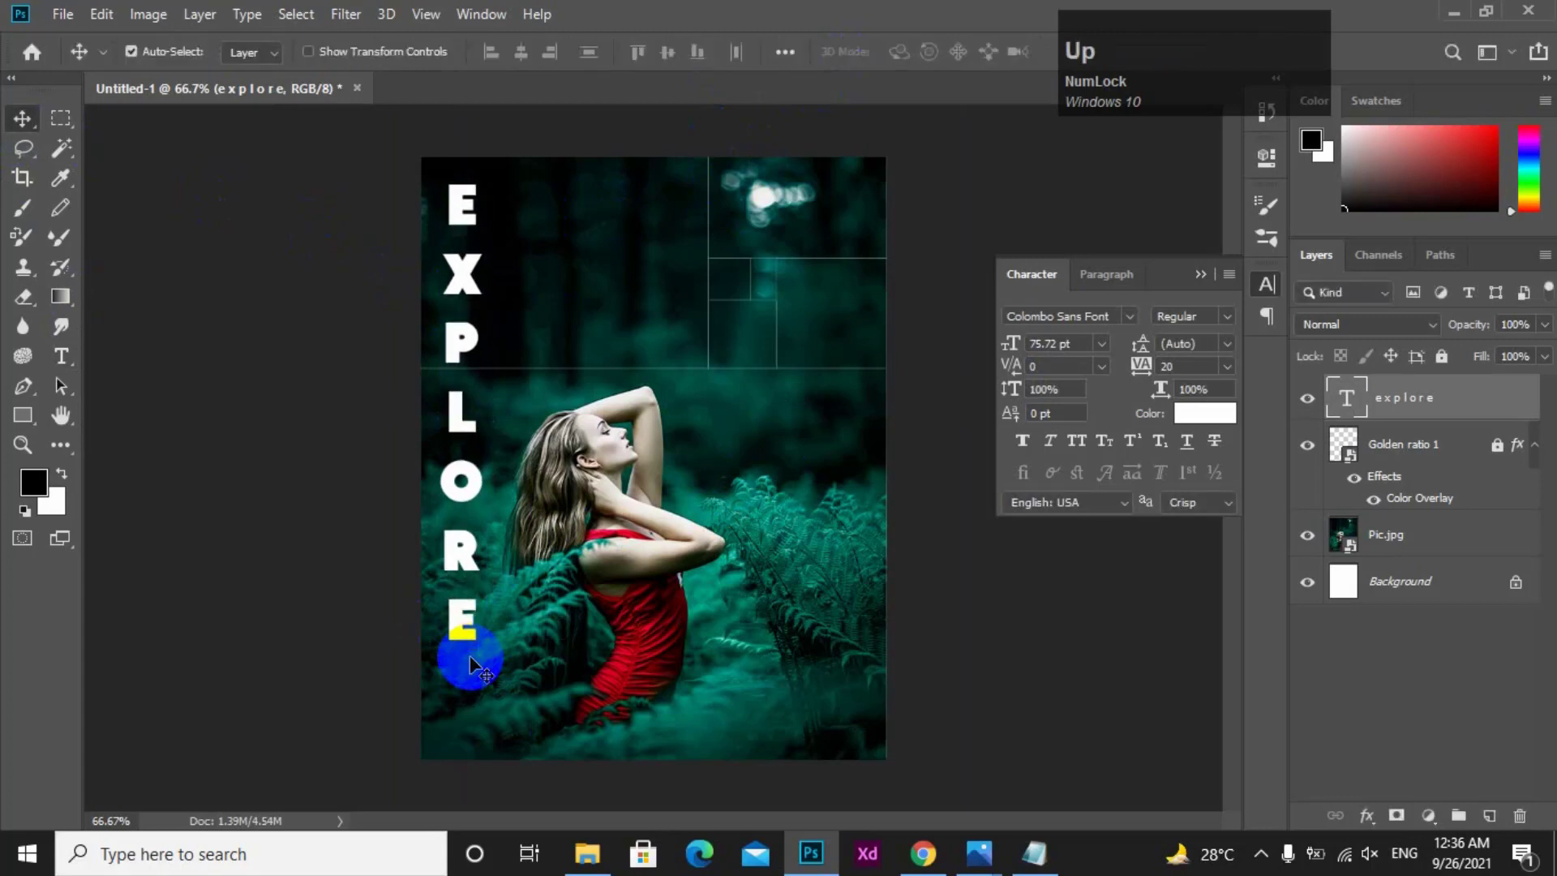
# - Change the text color of the explore column to cyan 09bcd3
pyautogui.keyDown('ctrl'); pyautogui.click(655, 434); pyautogui.keyUp('ctrl')
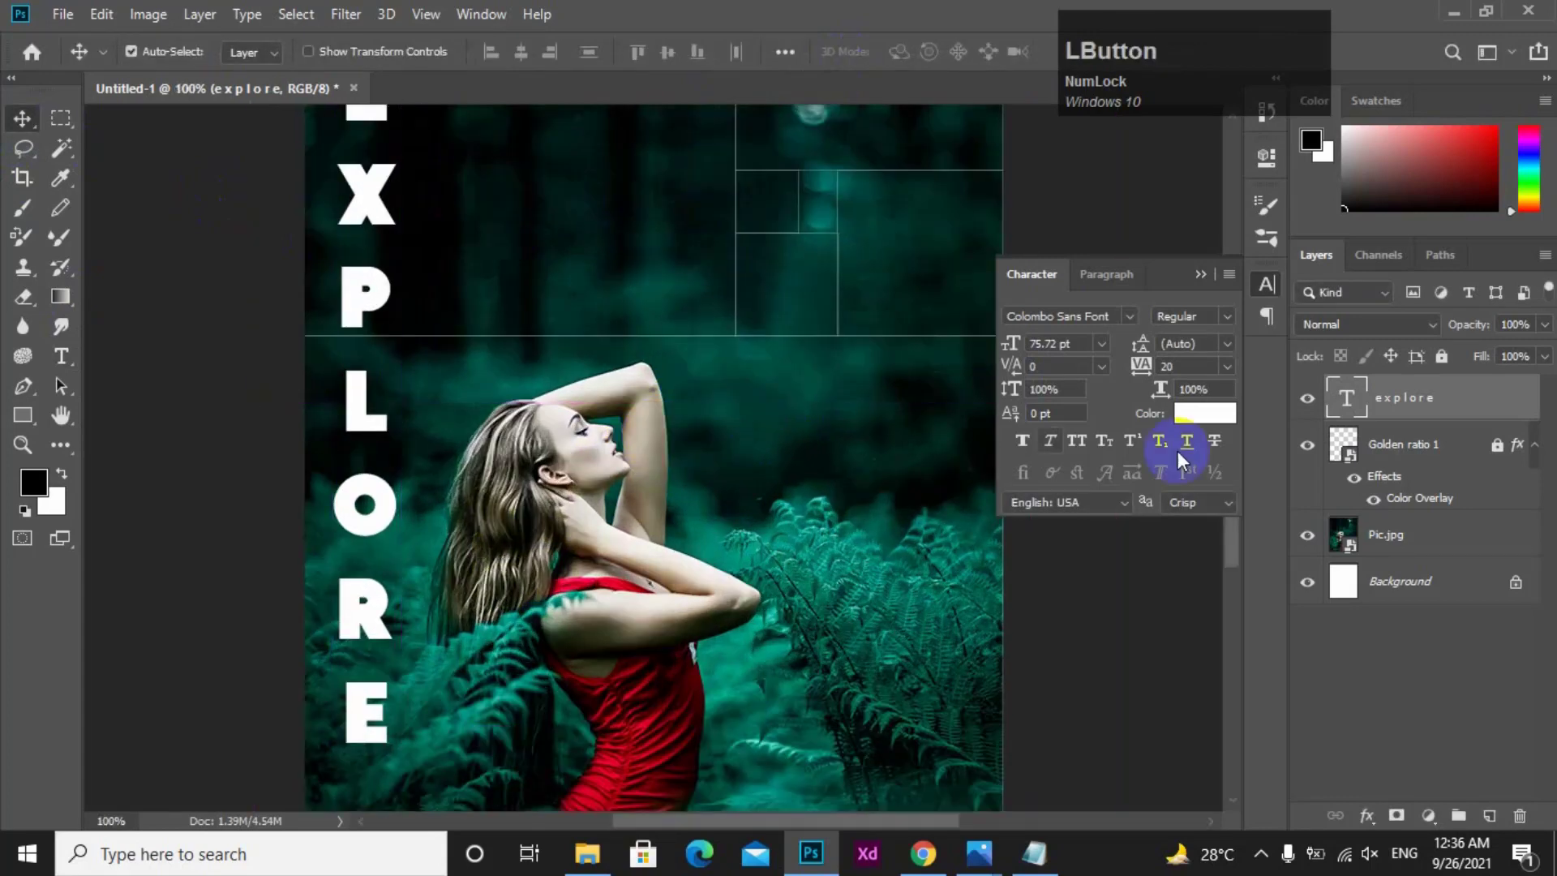
pyautogui.click(1207, 415)
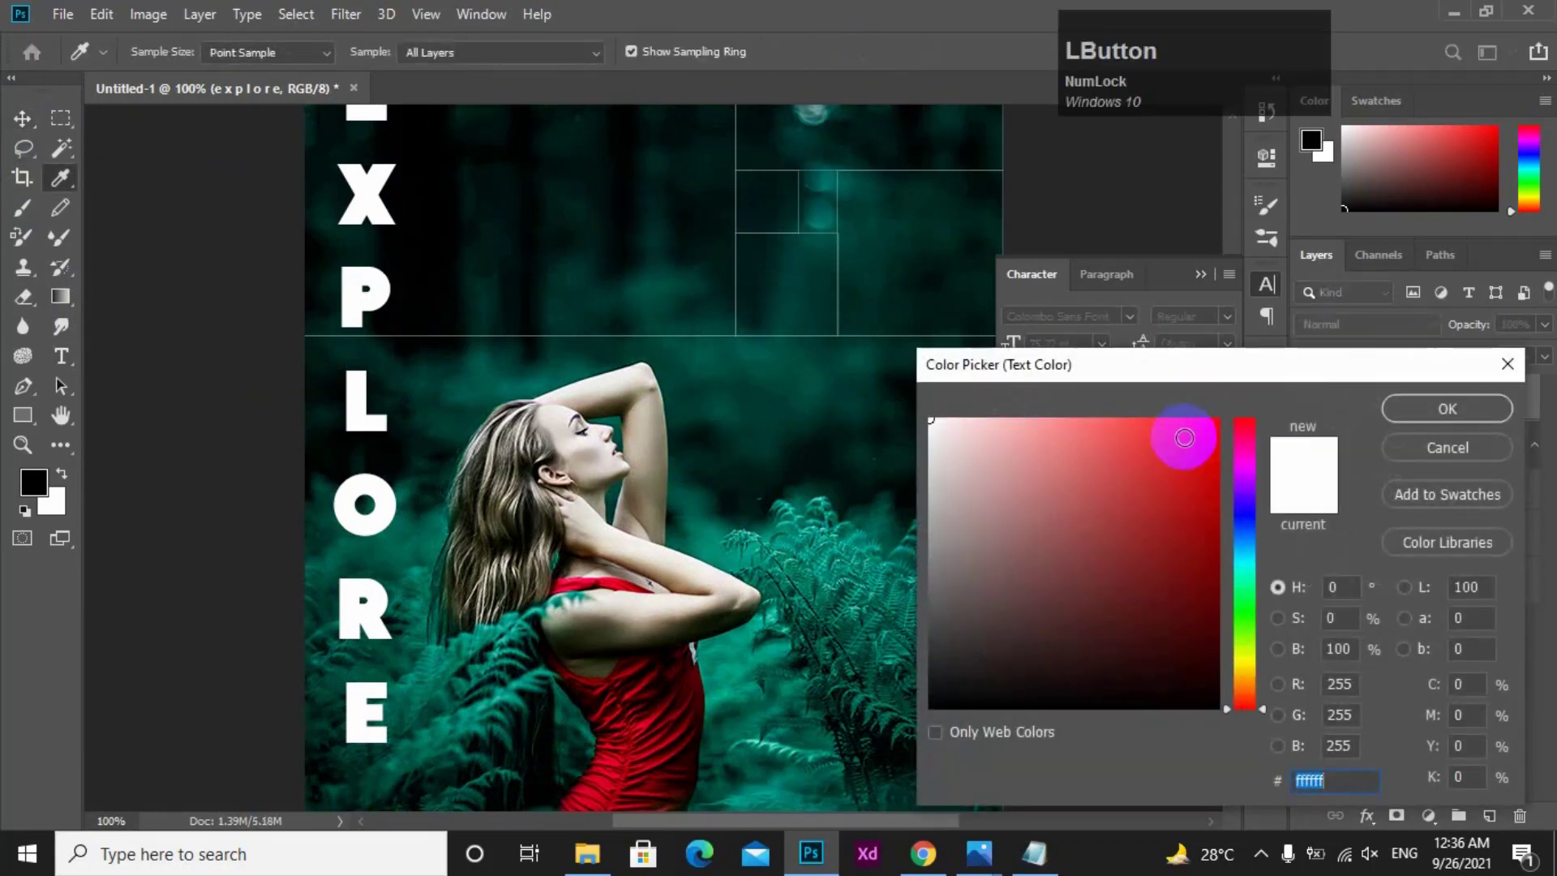
pyautogui.click(1308, 781)
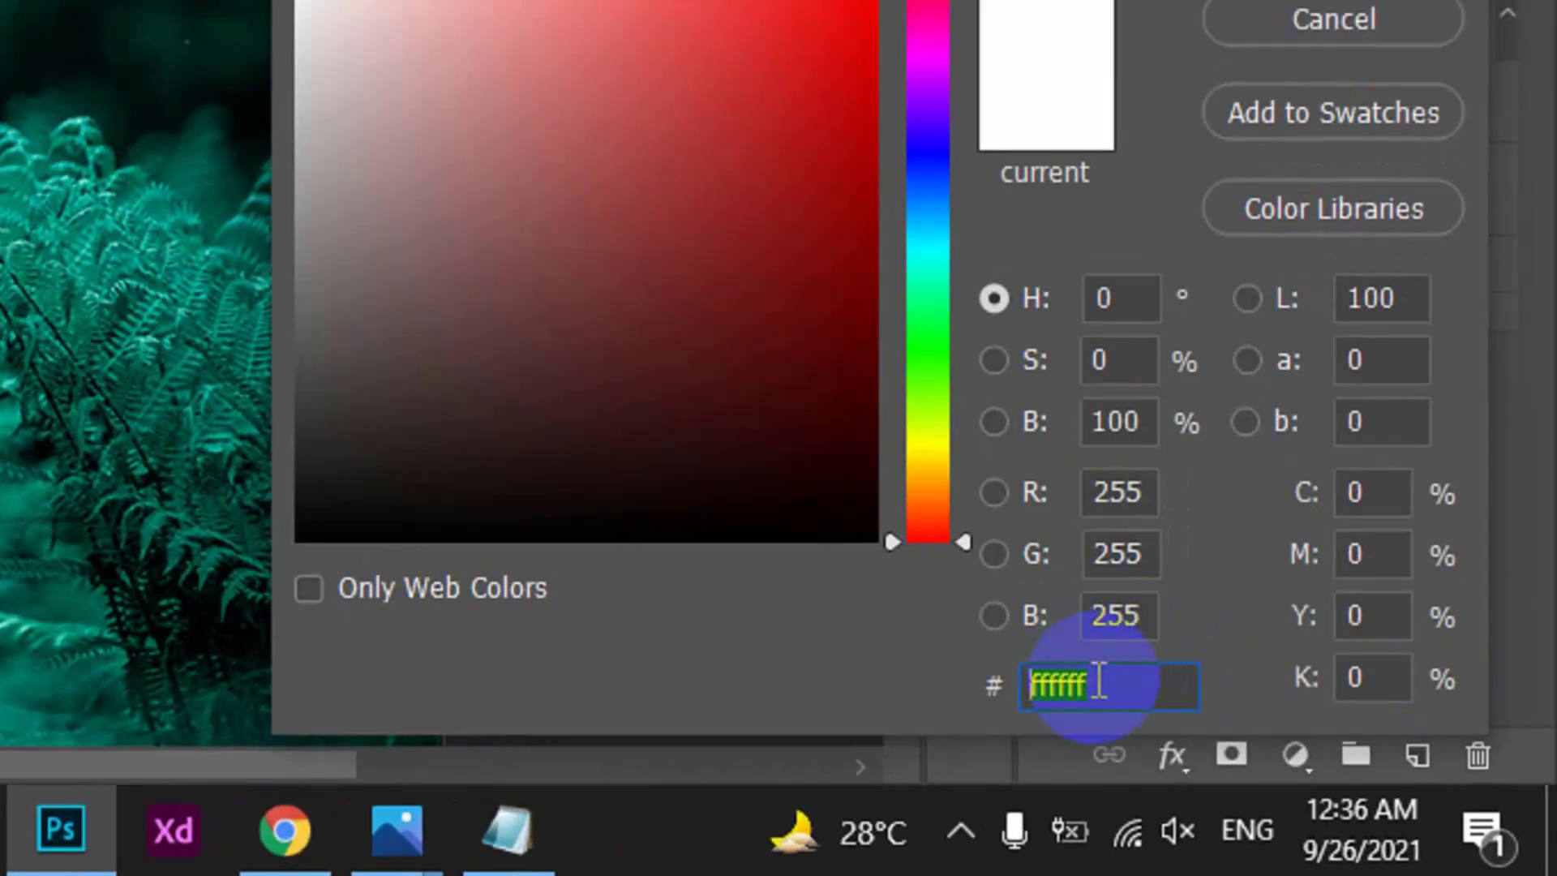
pyautogui.write('0')
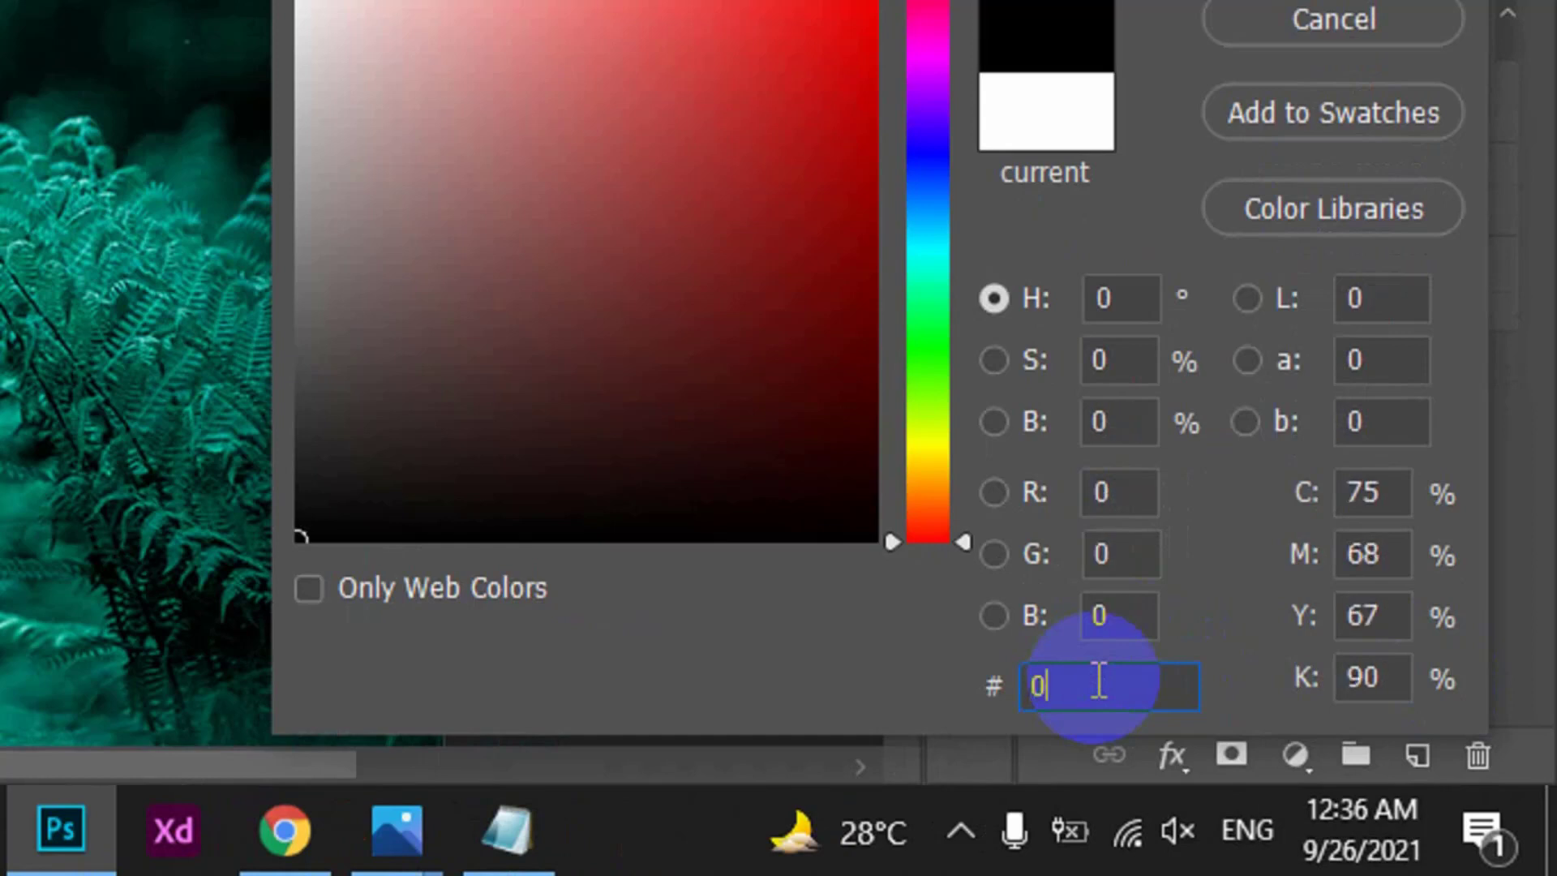
pyautogui.write('9bcd')
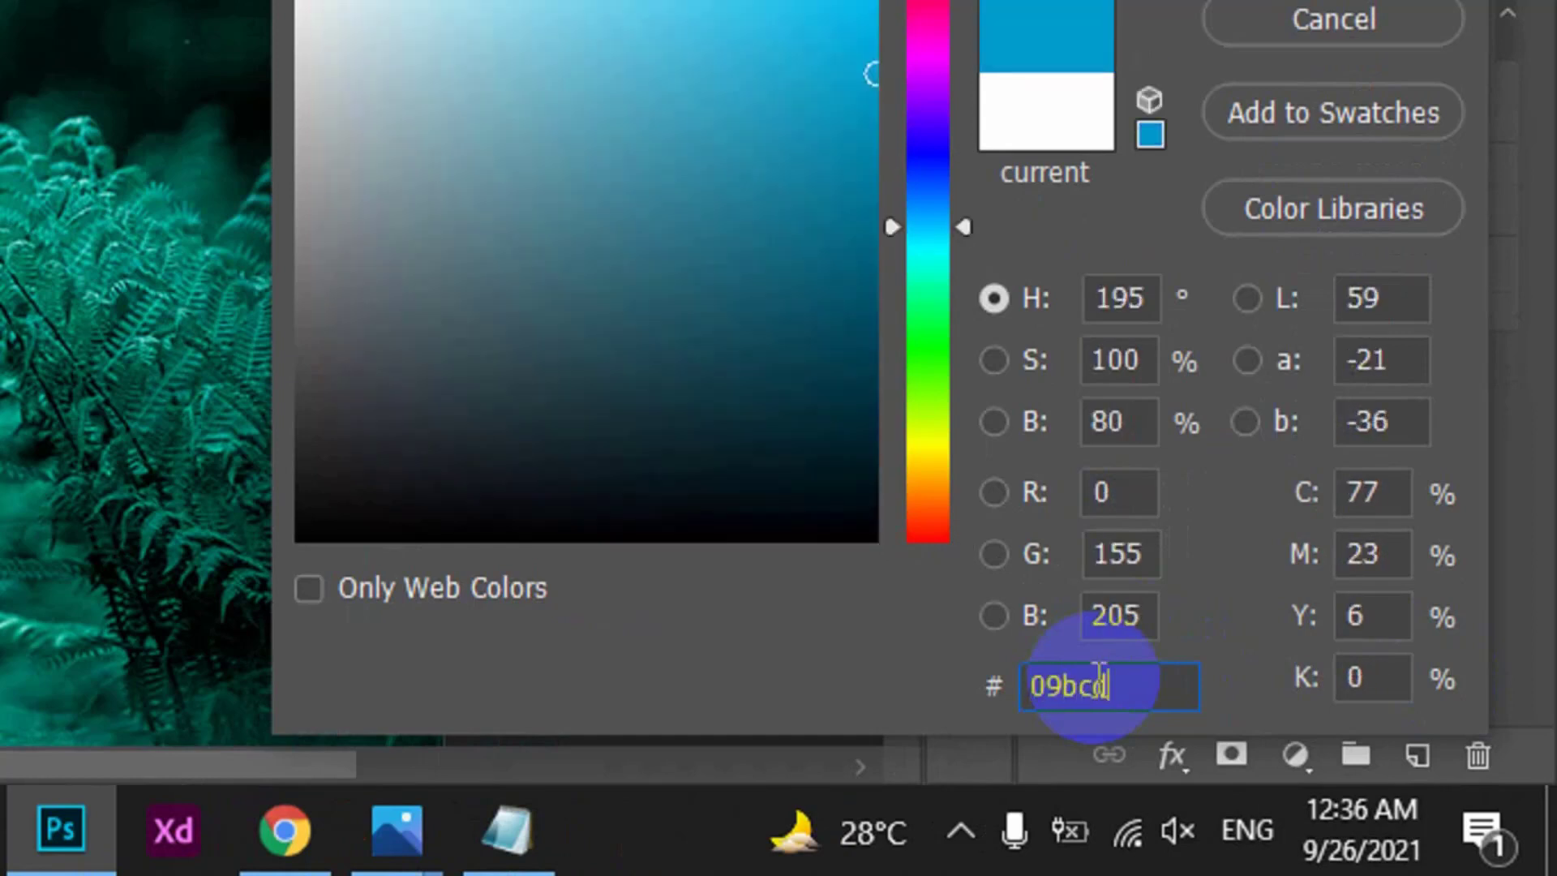
pyautogui.write('3')
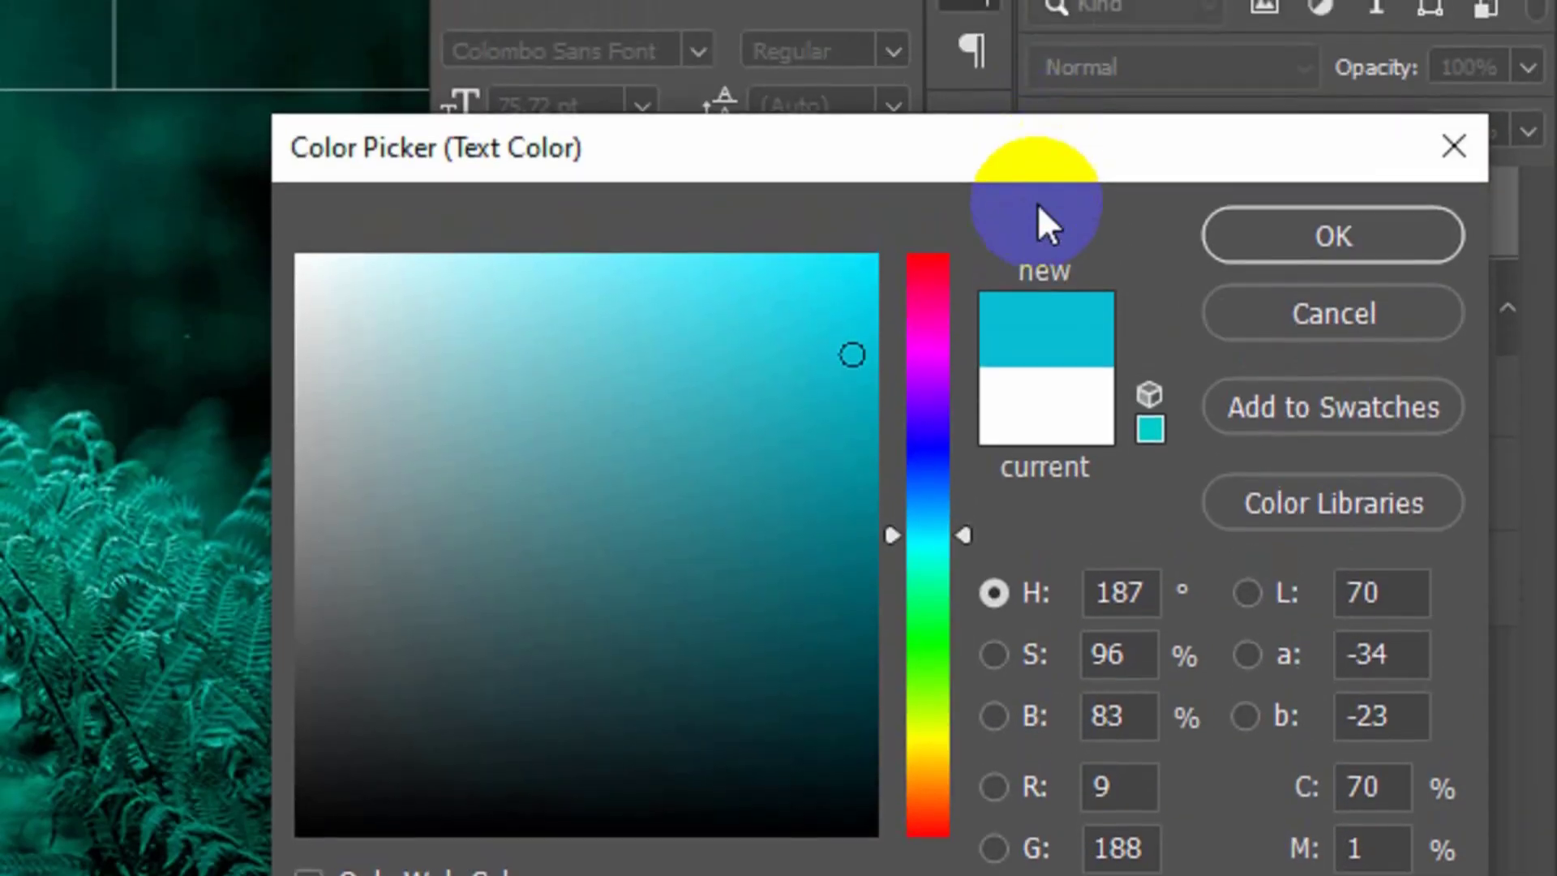
pyautogui.click(1288, 256)
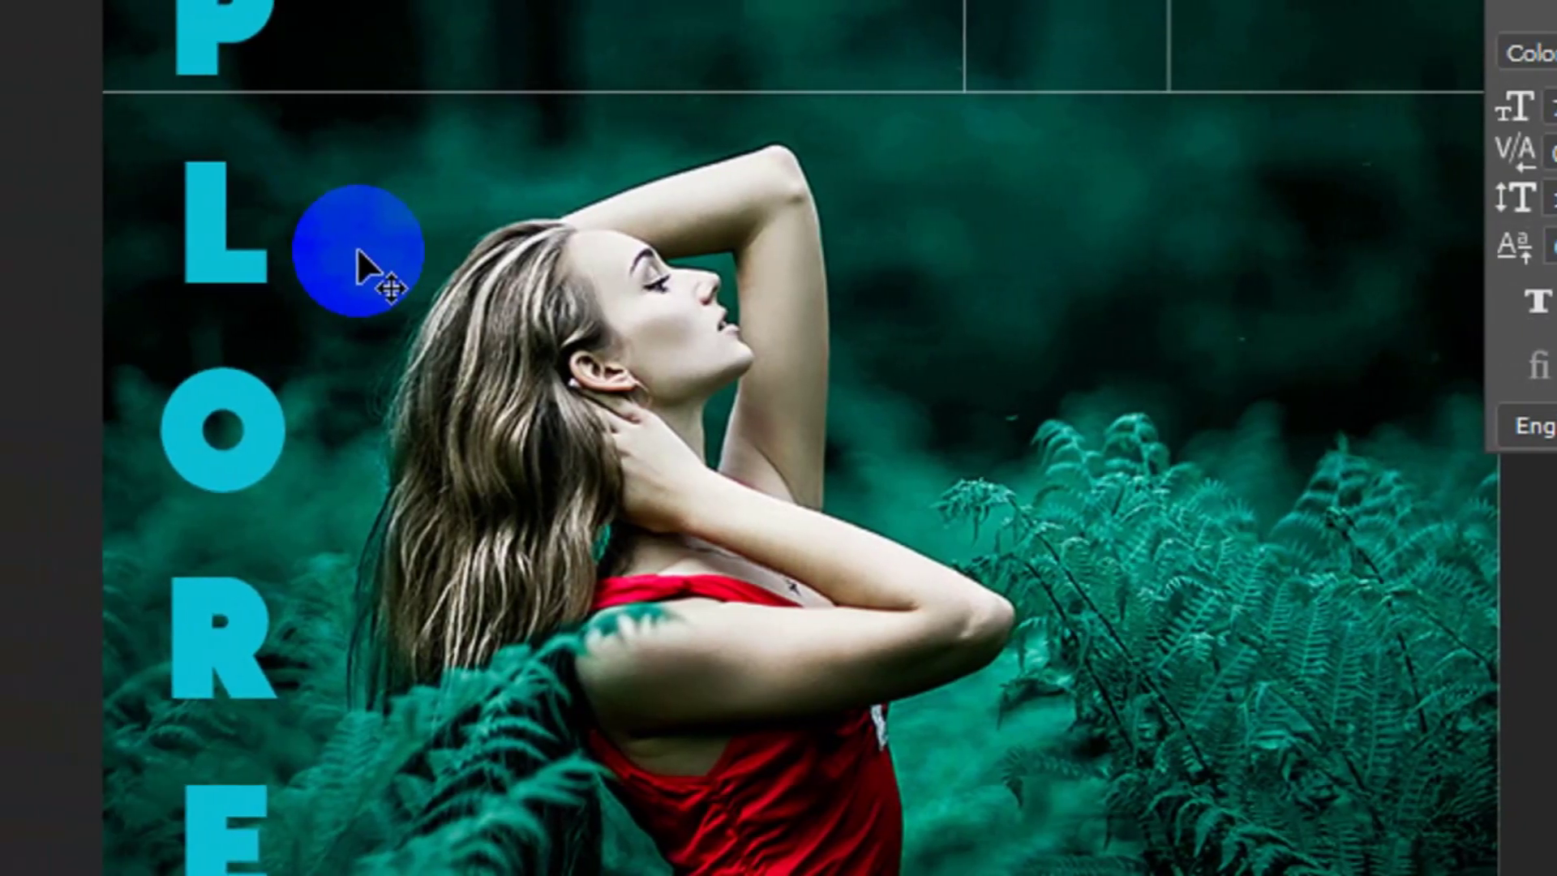
# - Scale the explore column down proportionally about its center to about 95.20%, or 72.08 pt
pyautogui.keyDown('alt'); pyautogui.click(296, 12); pyautogui.keyUp('alt')
pyautogui.keyDown('ctrl'); pyautogui.click(649, 350); pyautogui.keyUp('ctrl')
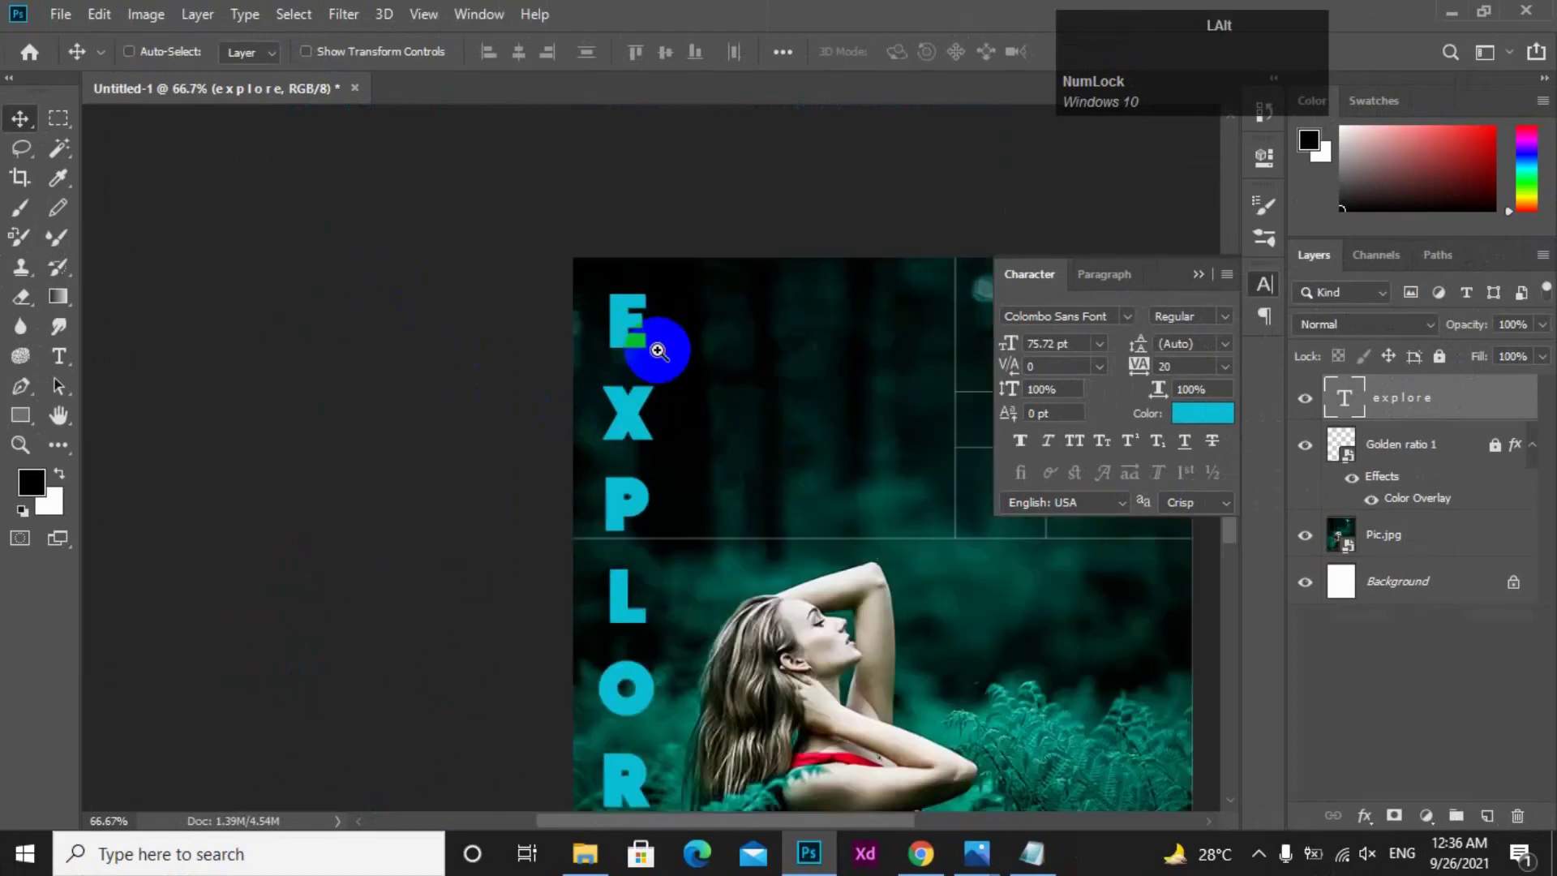
pyautogui.moveTo(592, 407); pyautogui.dragTo(403, 188)
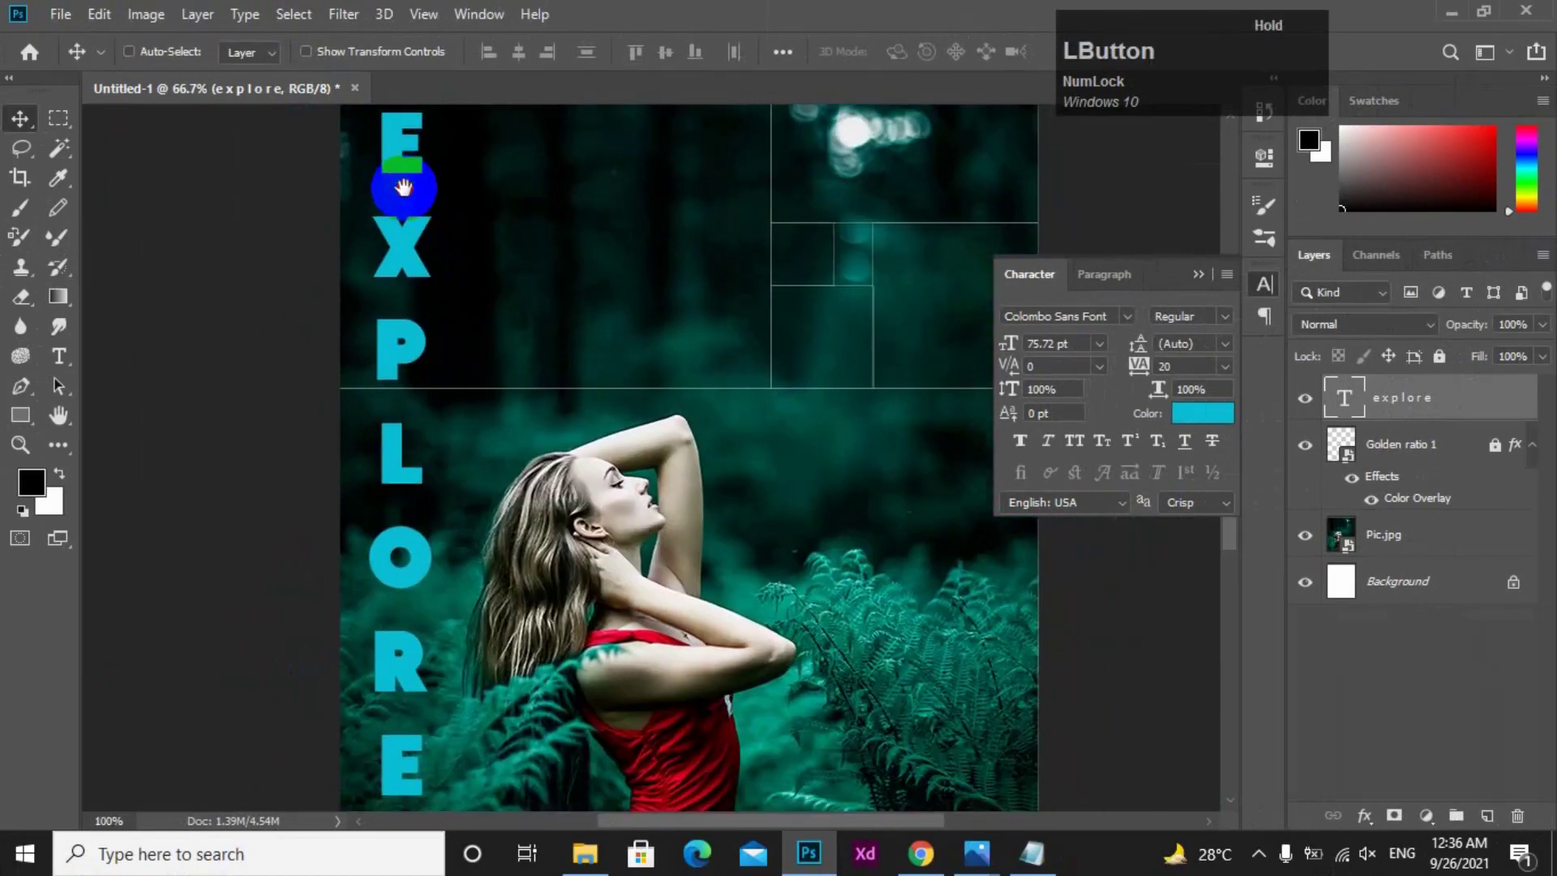
pyautogui.hotkey('ctrl', 't')
pyautogui.keyDown('alt'); pyautogui.click(474, 280); pyautogui.keyUp('alt')
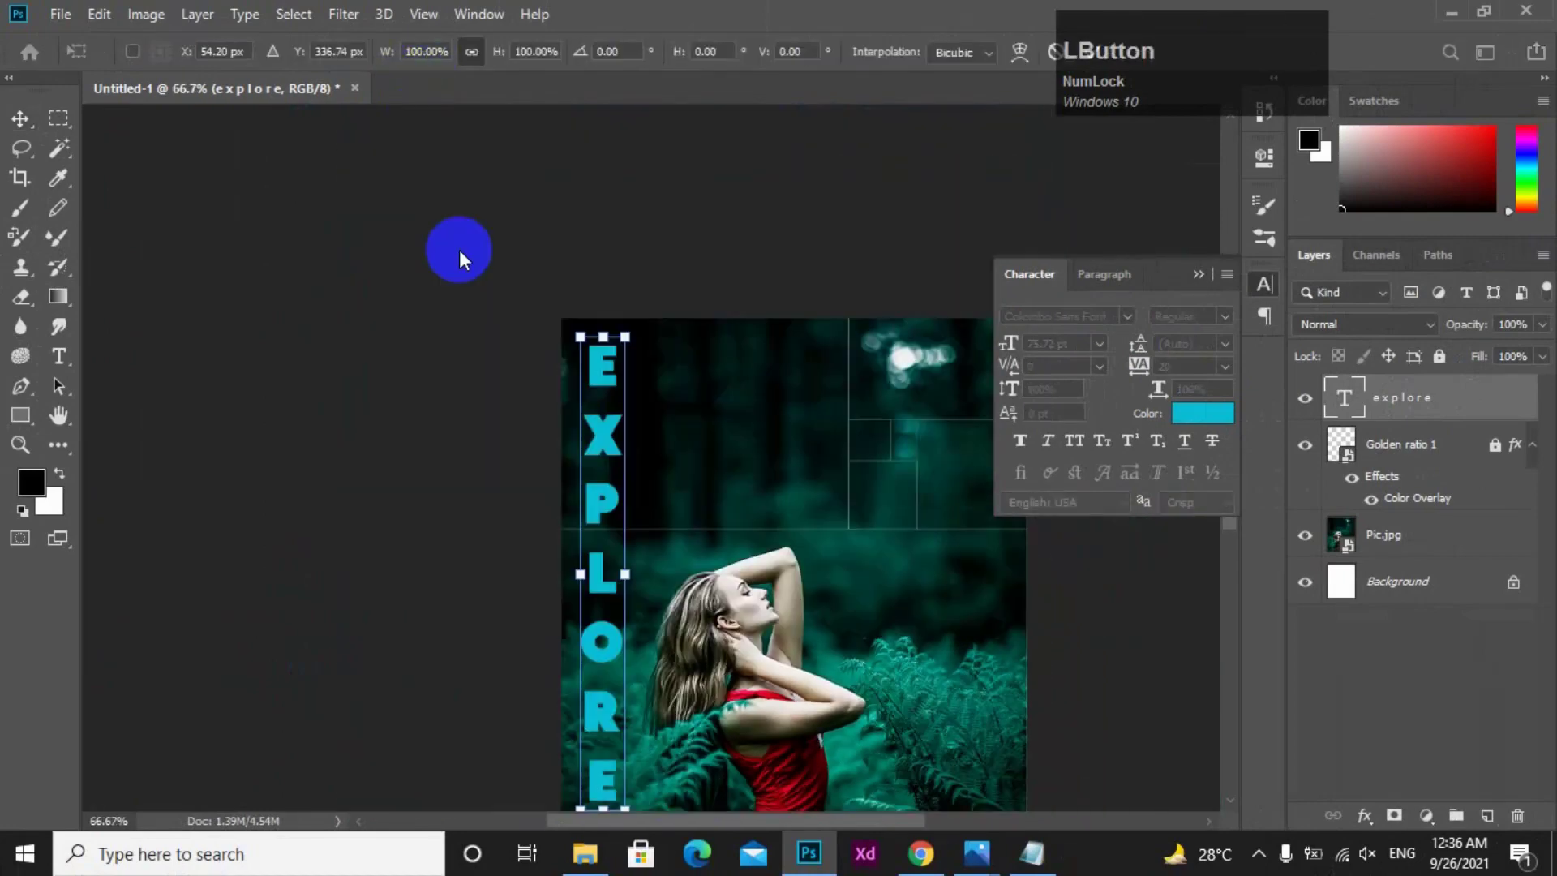
pyautogui.moveTo(602, 336); pyautogui.dragTo(605, 349)
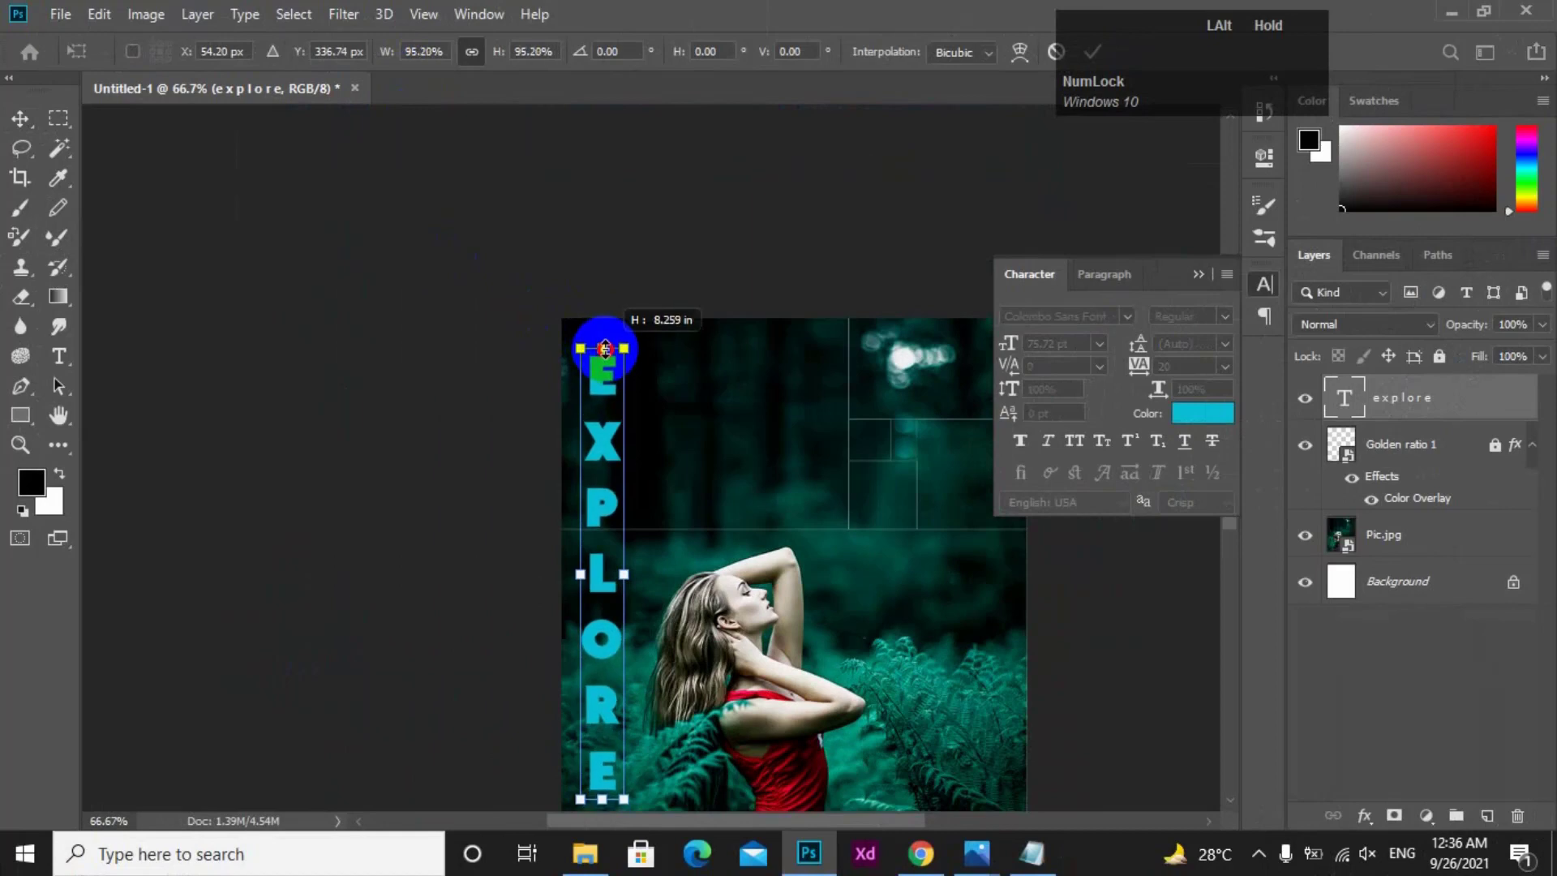
pyautogui.press('KP_Enter')
pyautogui.keyDown('alt'); pyautogui.click(597, 348); pyautogui.keyUp('alt')
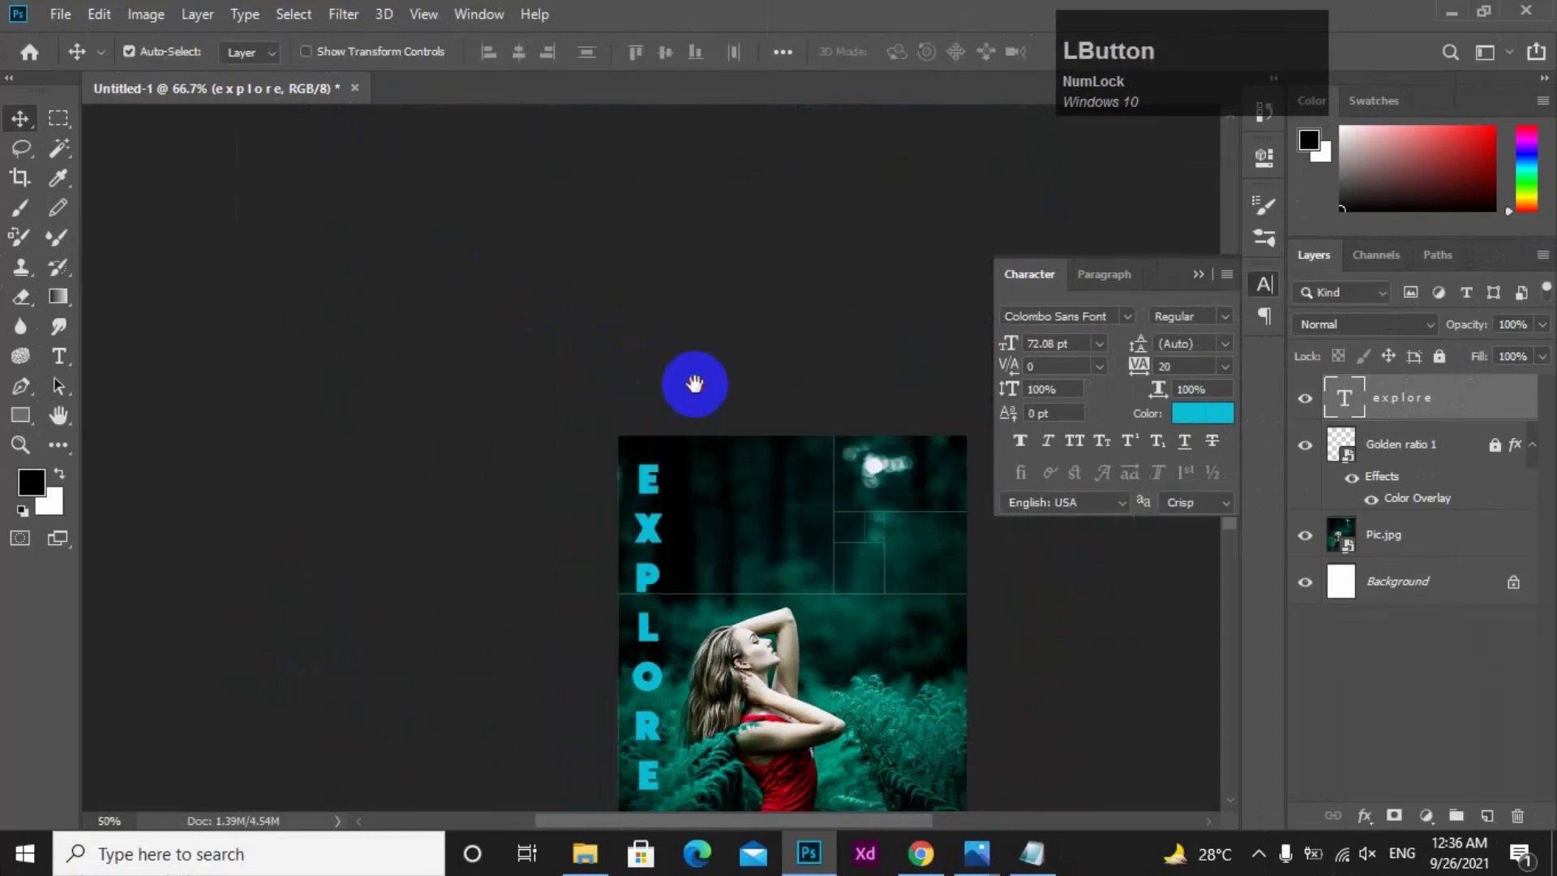
pyautogui.moveTo(695, 382); pyautogui.dragTo(394, 214)
# - Switch to Notepad, copy the word "nature" from the second line of the text file, and return to Photoshop
pyautogui.click(1031, 853)
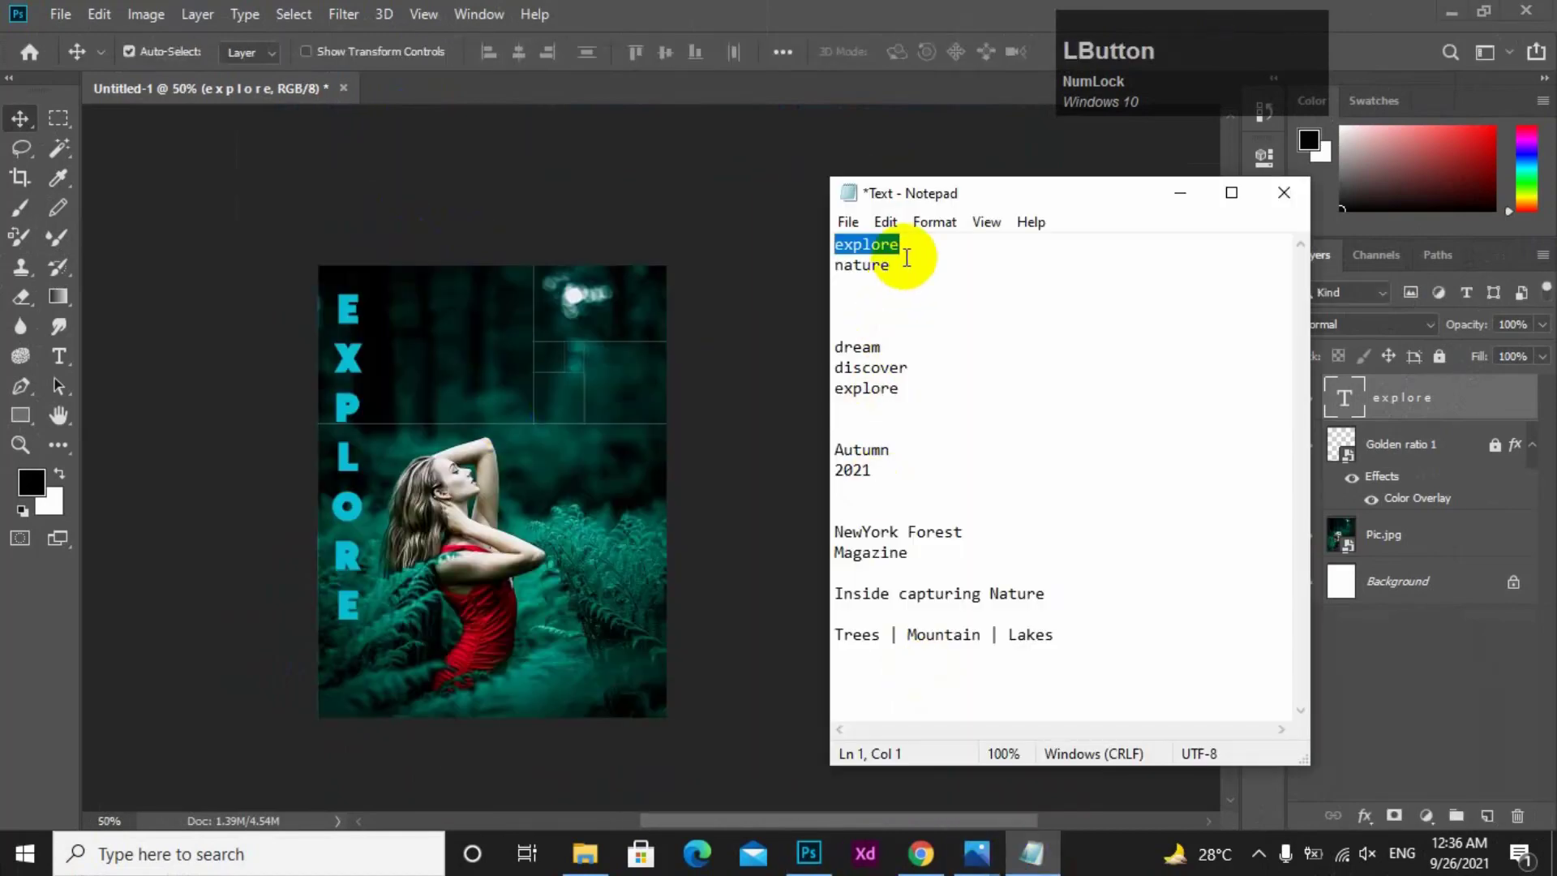
pyautogui.moveTo(903, 266); pyautogui.dragTo(815, 268)
pyautogui.hotkey('ctrl', 'c')
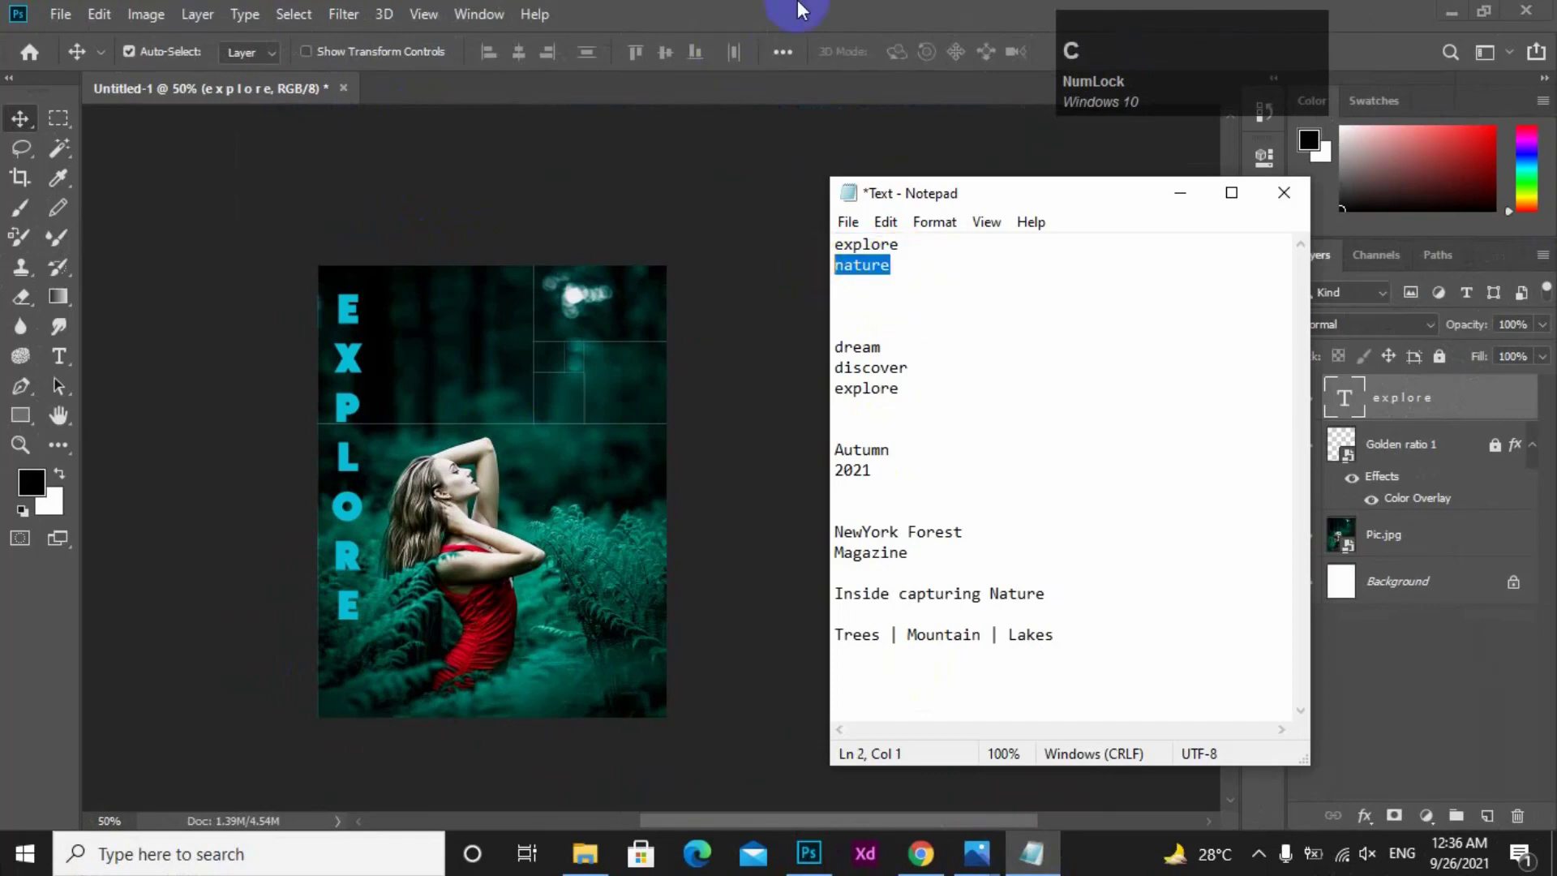
pyautogui.click(798, 10)
# - Duplicate the explore column beside the original and replace the copy's text with "nature"
pyautogui.keyDown('ctrl'); pyautogui.click(351, 426); pyautogui.keyUp('ctrl')
pyautogui.keyDown('ctrl'); pyautogui.click(313, 364); pyautogui.keyUp('ctrl')
pyautogui.moveTo(600, 252); pyautogui.dragTo(325, 557)
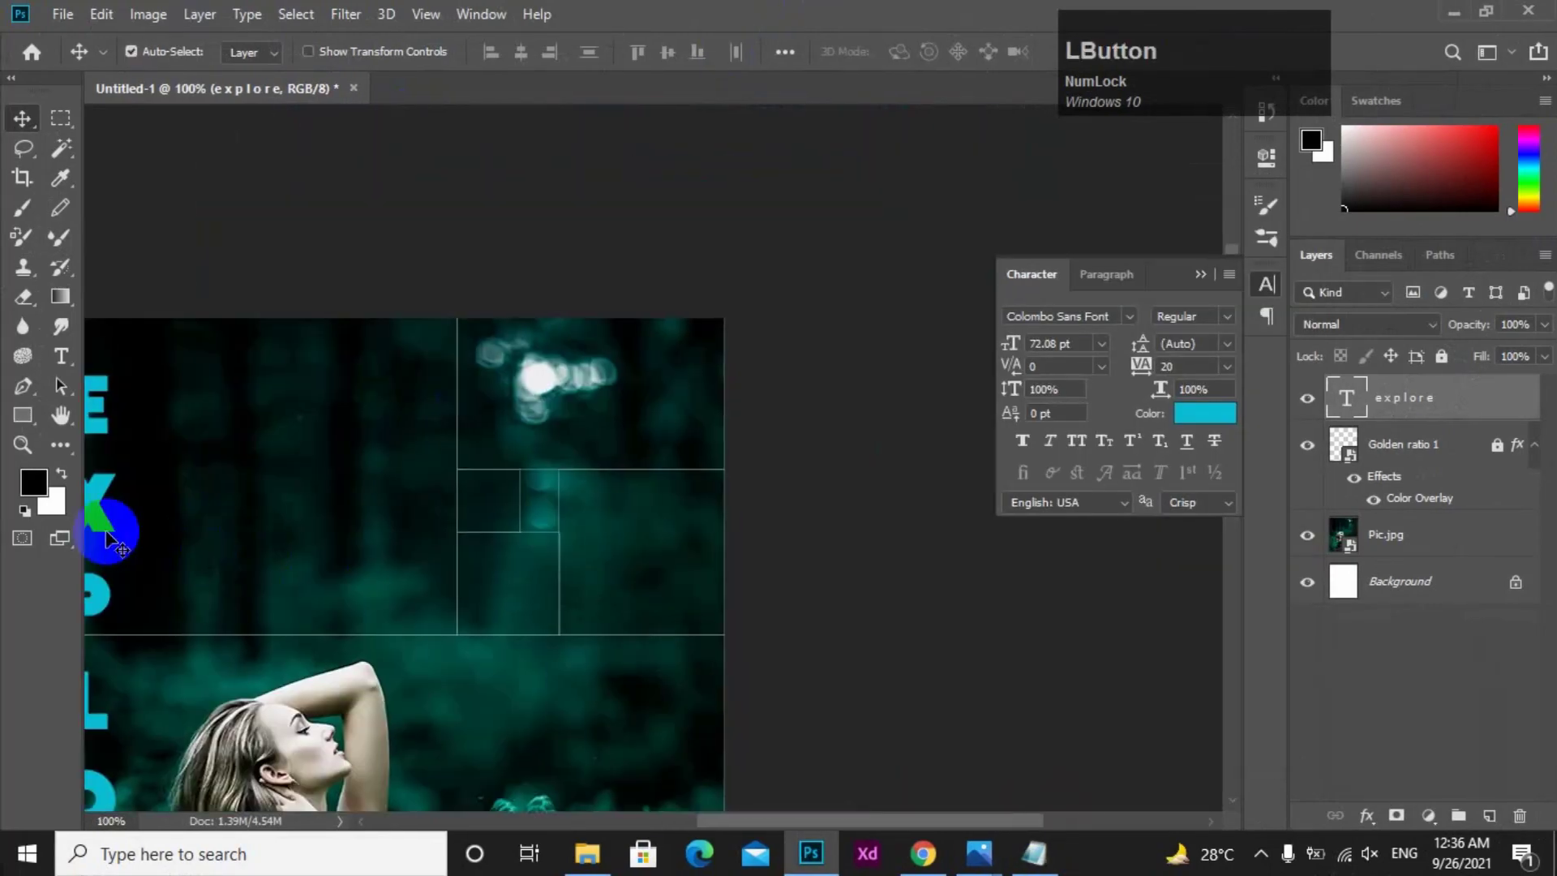
pyautogui.moveTo(100, 517); pyautogui.dragTo(262, 515)
pyautogui.press('t')
pyautogui.click(262, 515)
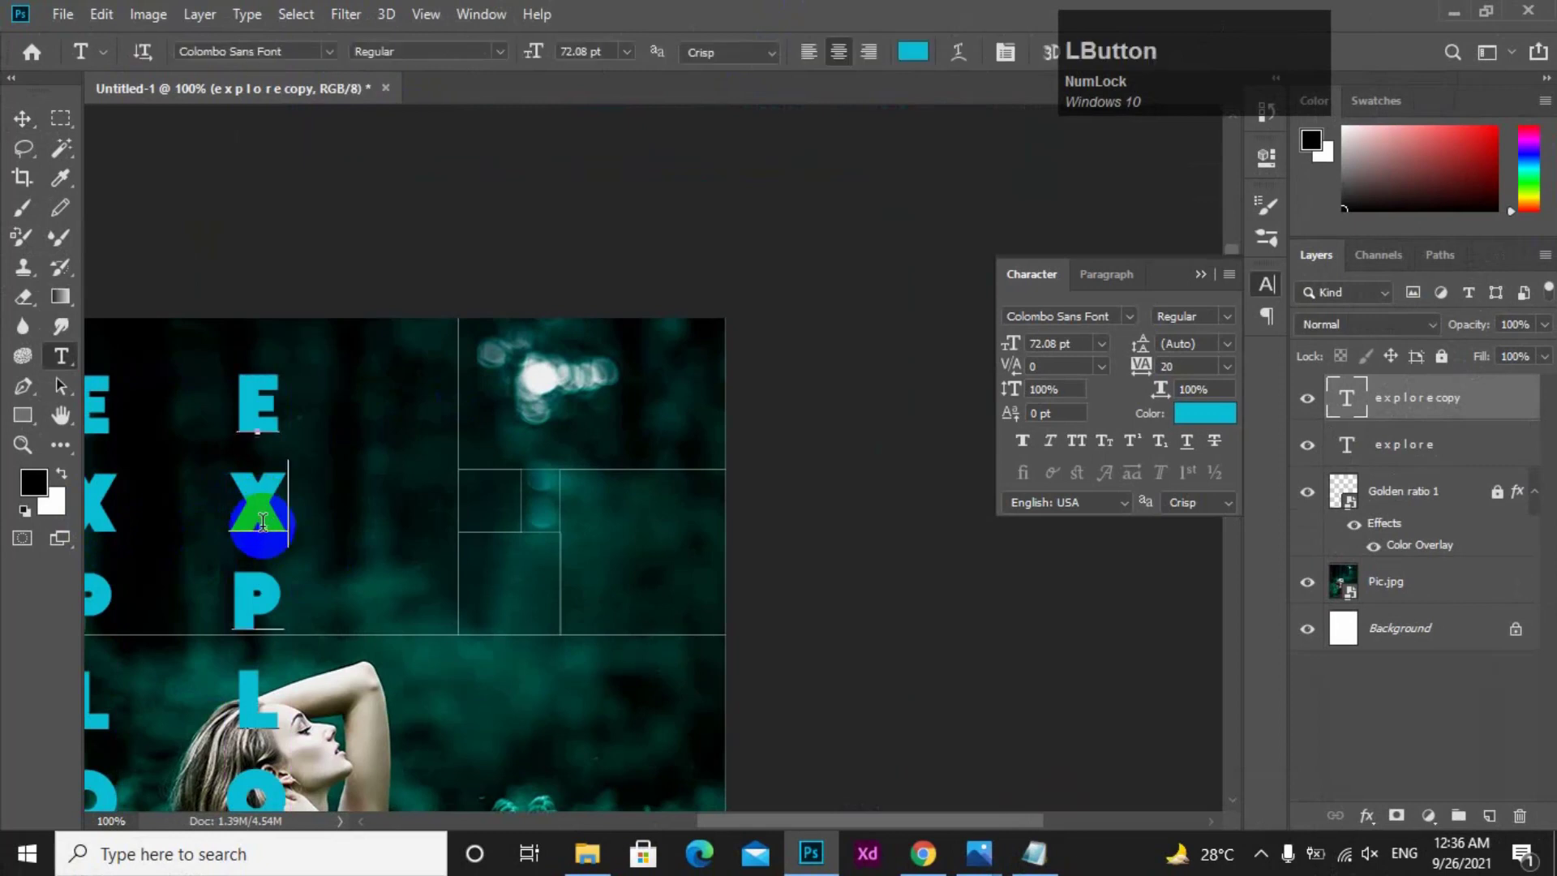
pyautogui.hotkey('ctrl', 'a')
pyautogui.hotkey('ctrl', 'v')
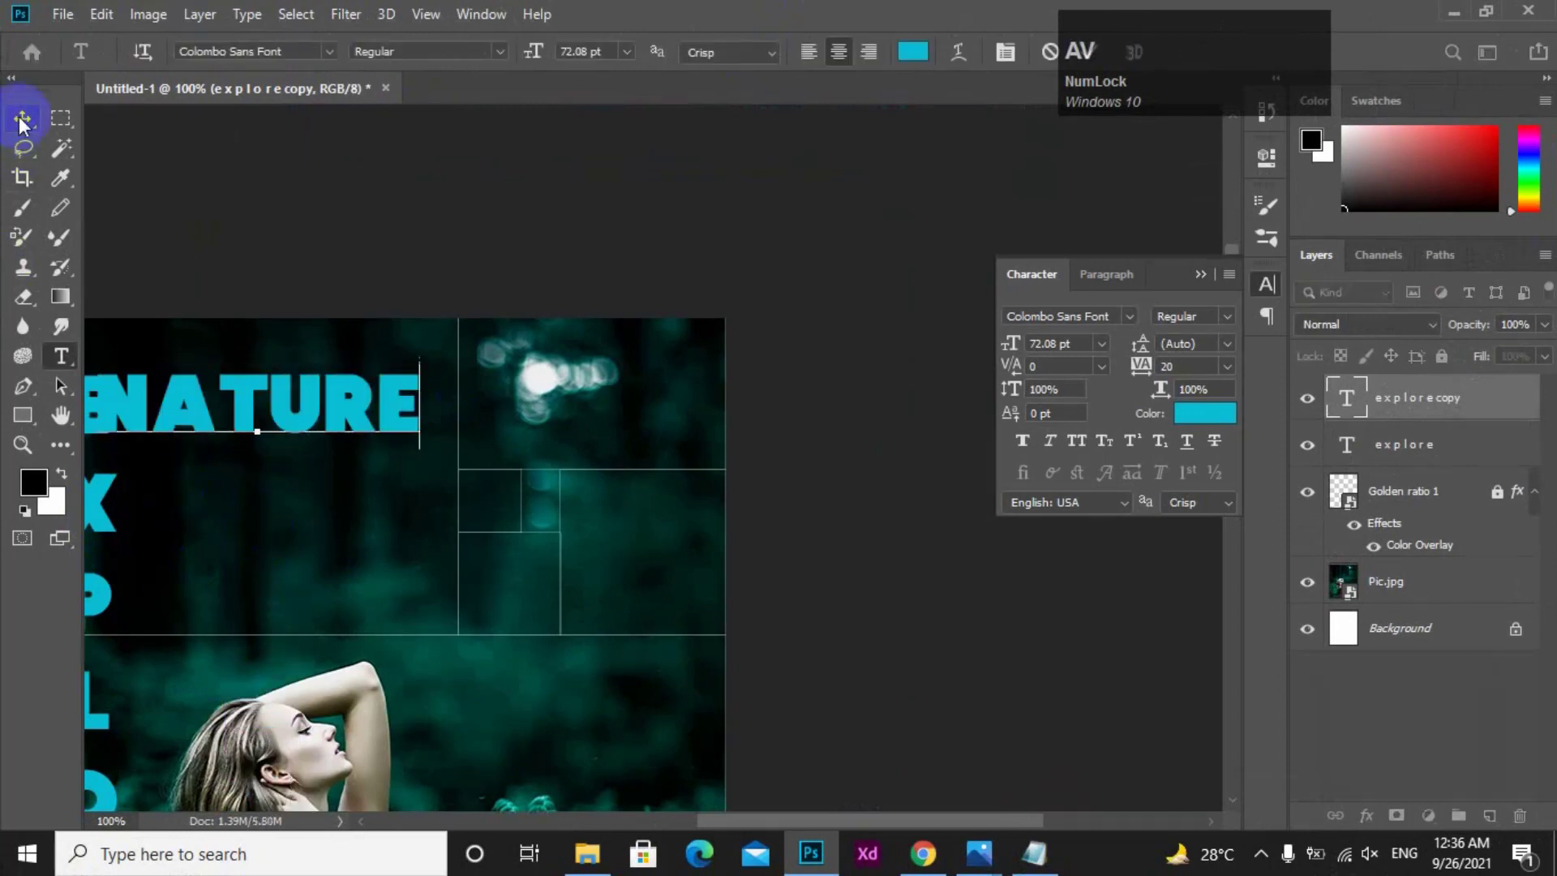
# - Commit the nature text and move it slightly down and away from the explore column so they no longer overlap
pyautogui.click(22, 122)
pyautogui.moveTo(305, 417); pyautogui.dragTo(339, 476)
pyautogui.press('space')
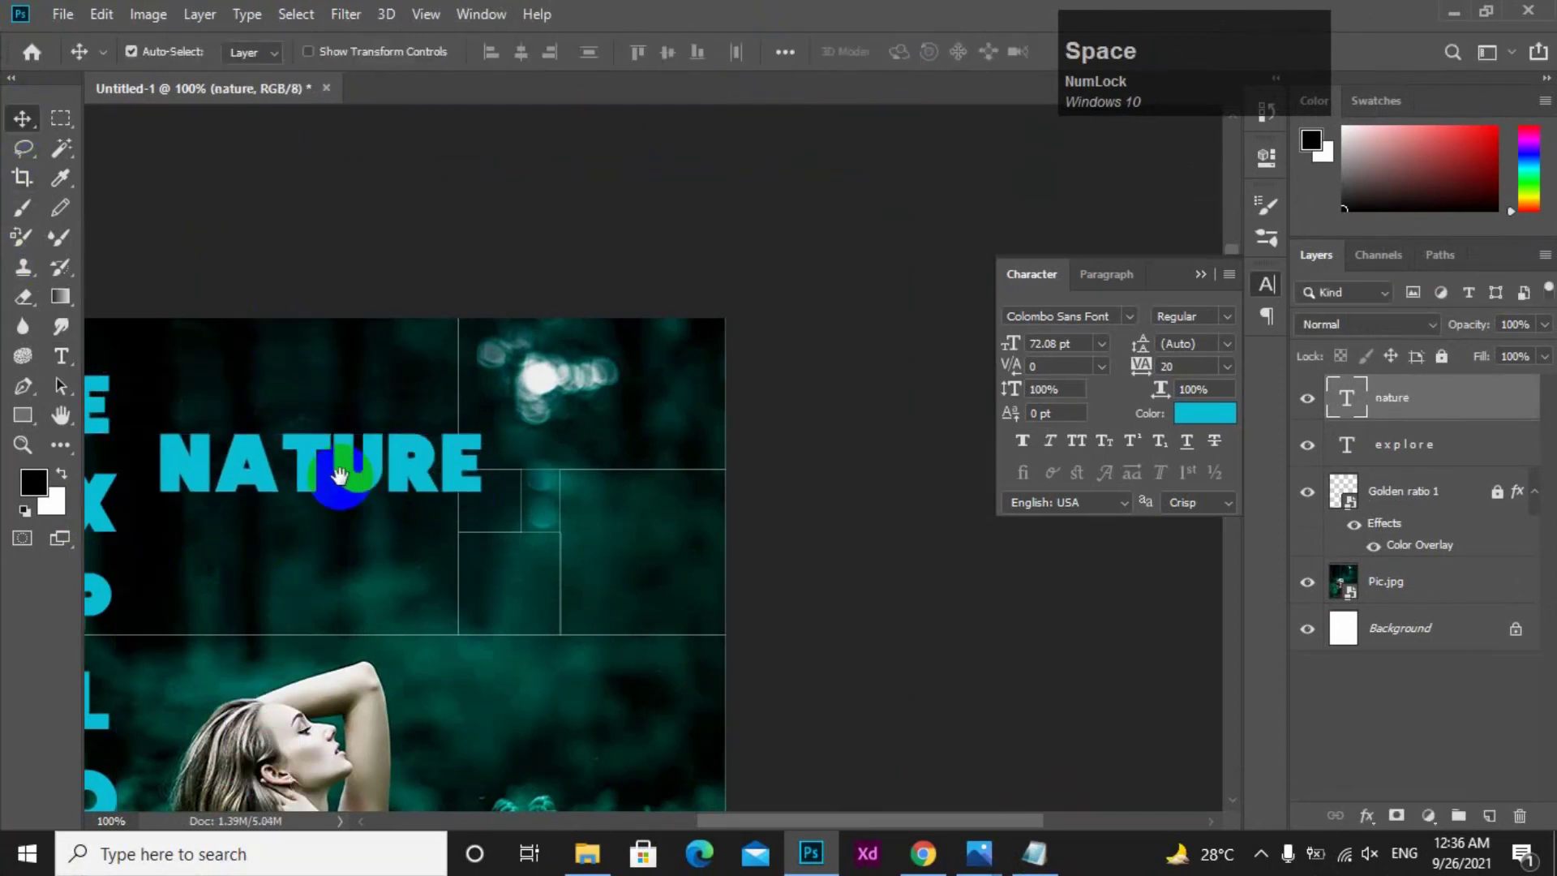
pyautogui.keyDown('alt'); pyautogui.click(305, 471); pyautogui.keyUp('alt')
pyautogui.keyDown('ctrl'); pyautogui.click(400, 460); pyautogui.keyUp('ctrl')
pyautogui.moveTo(539, 487); pyautogui.dragTo(227, 580)
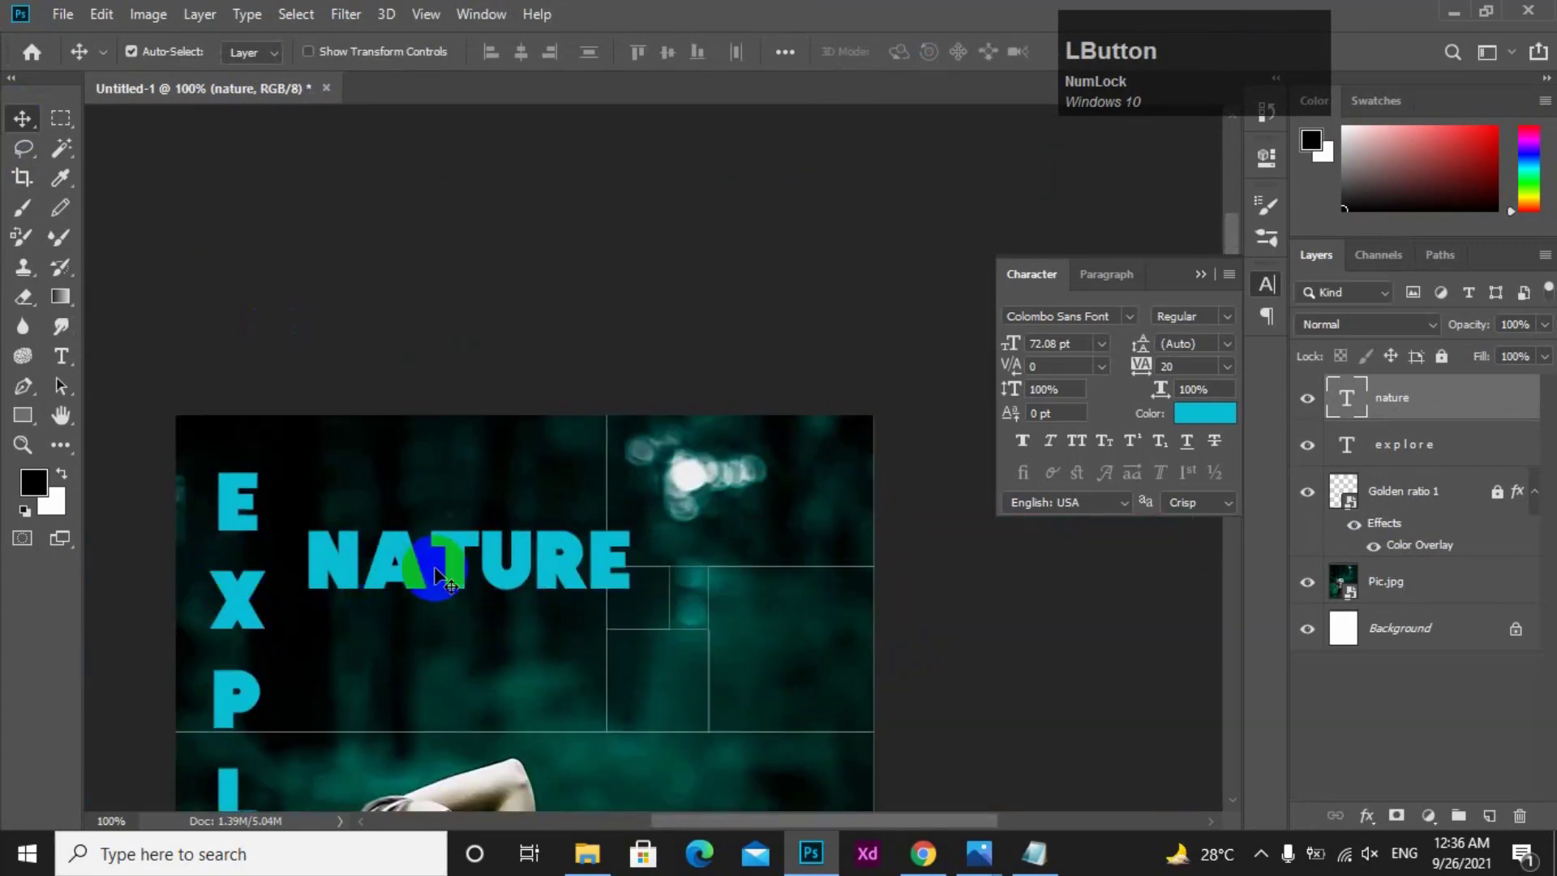
# - Examine the nature lettering in Magazine Cover Design.png in Photos, and inspect the nature text's current color in Photoshop
pyautogui.click(979, 852)
pyautogui.click(892, 750)
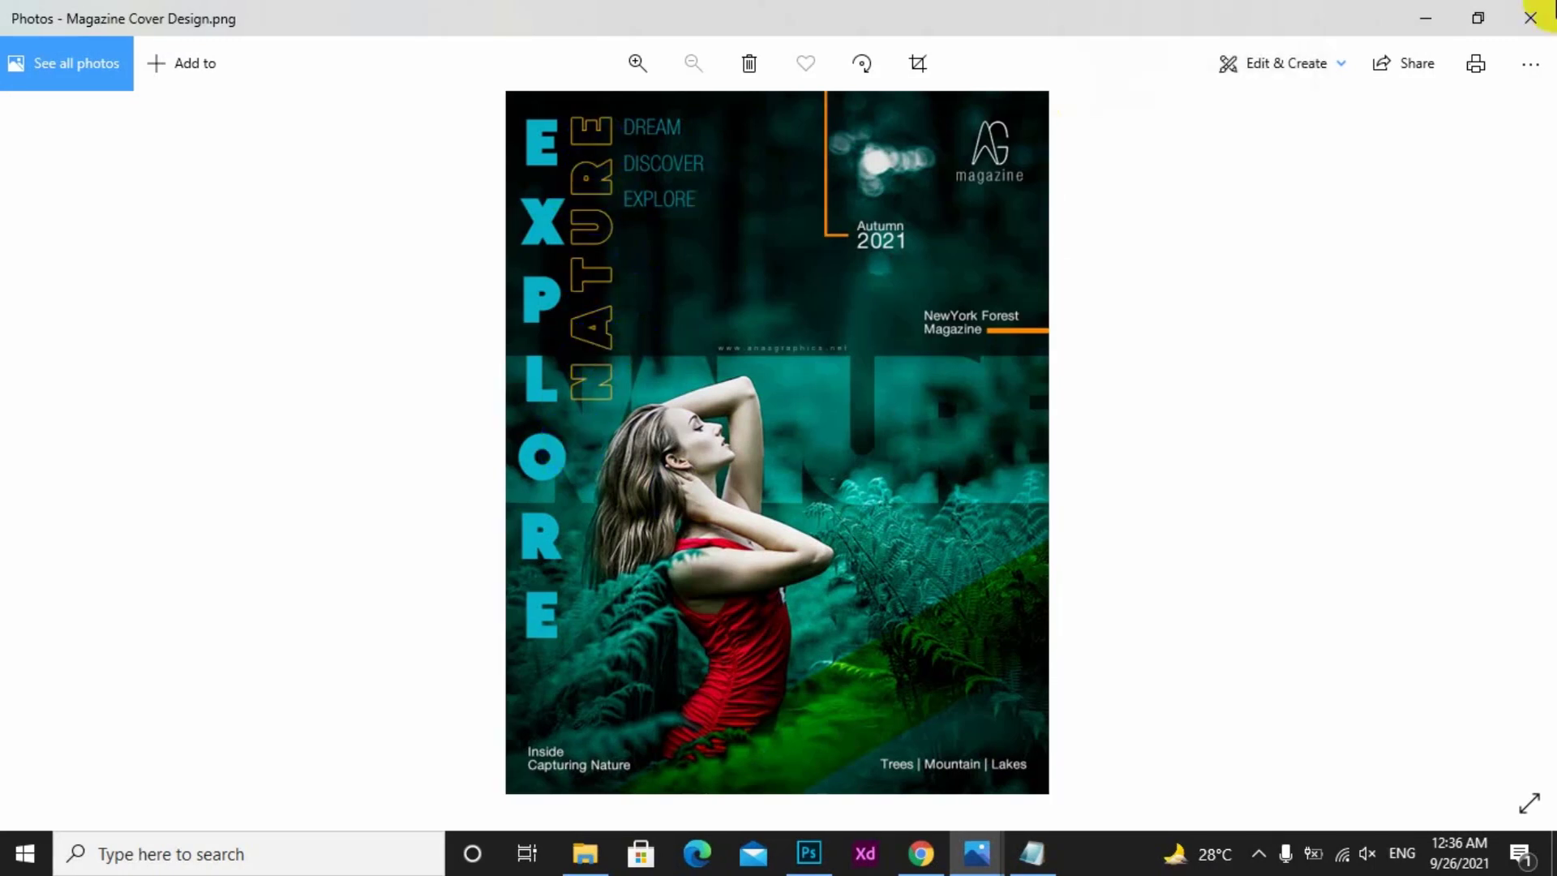
pyautogui.click(1429, 19)
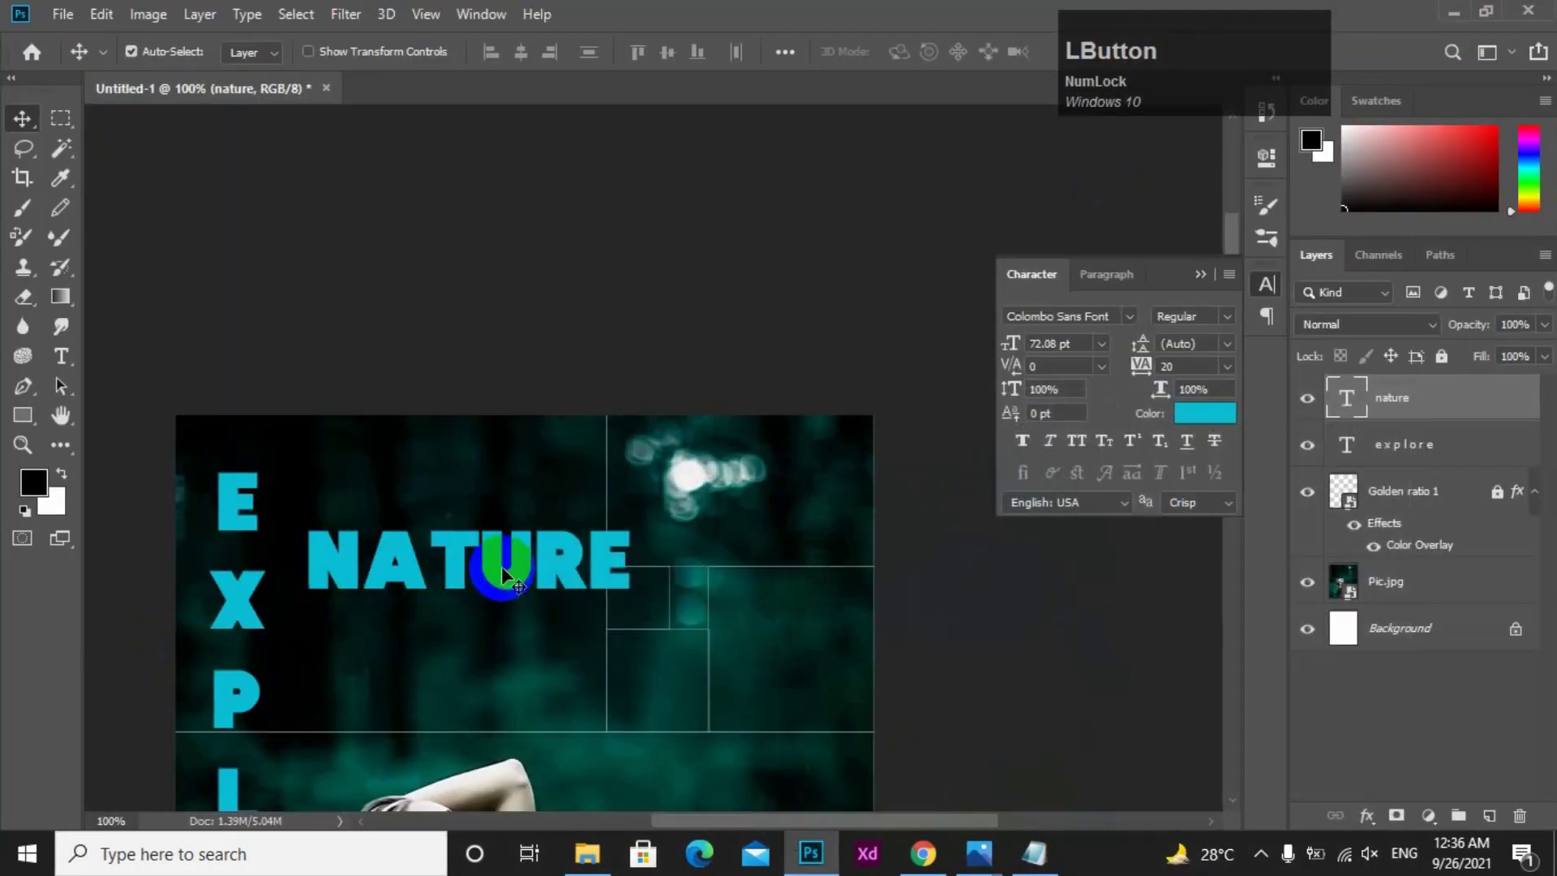
pyautogui.click(1188, 414)
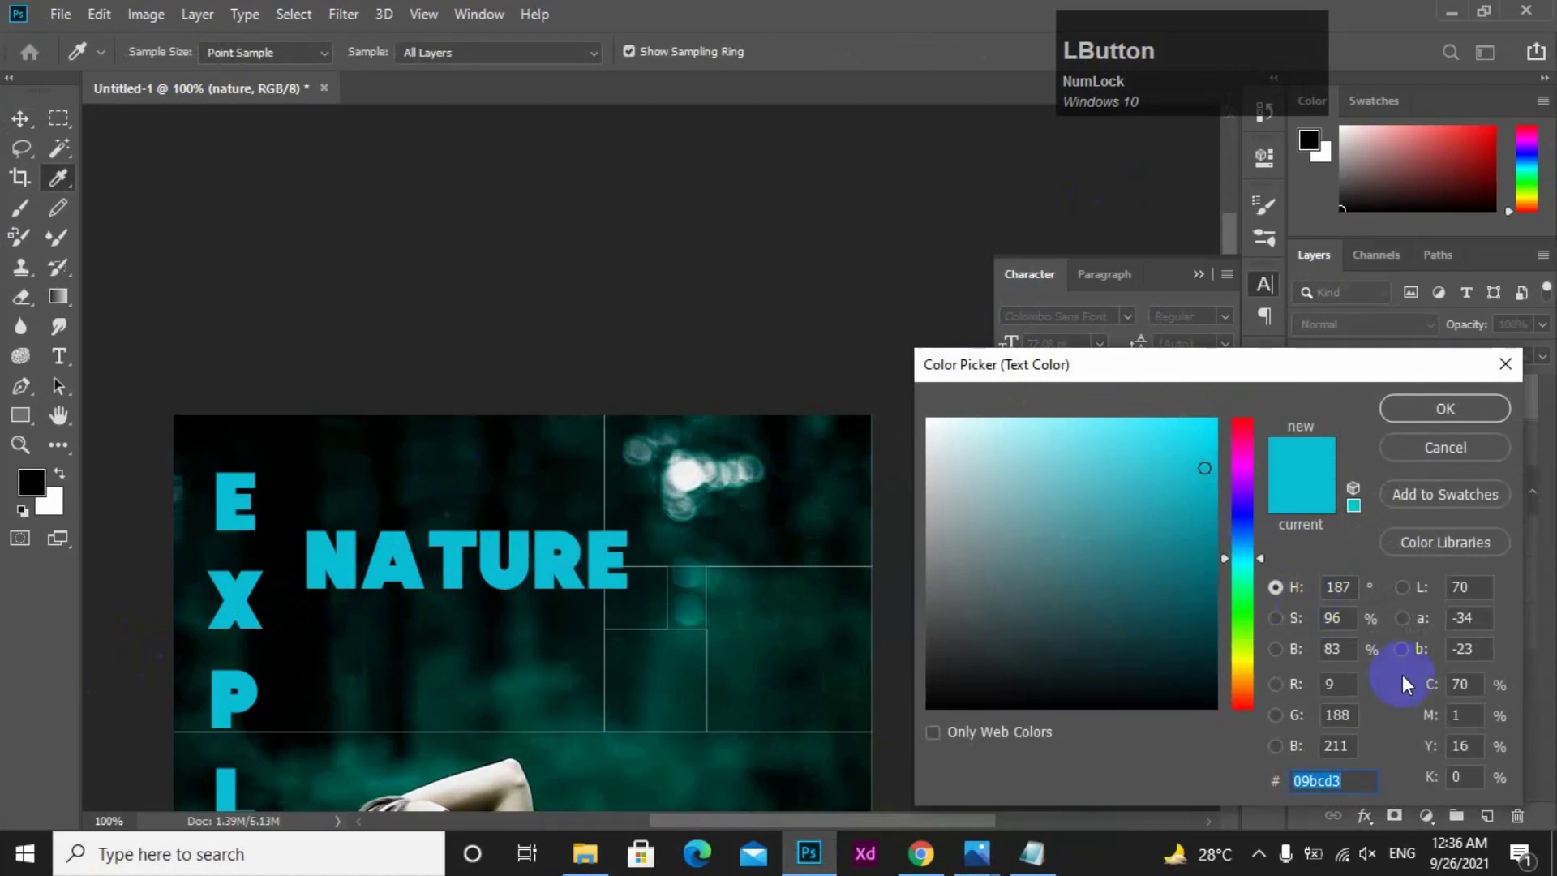
pyautogui.click(1431, 449)
# - Add a 1 px outside Stroke layer effect in orange ff8600 to the nature text
pyautogui.click(1365, 816)
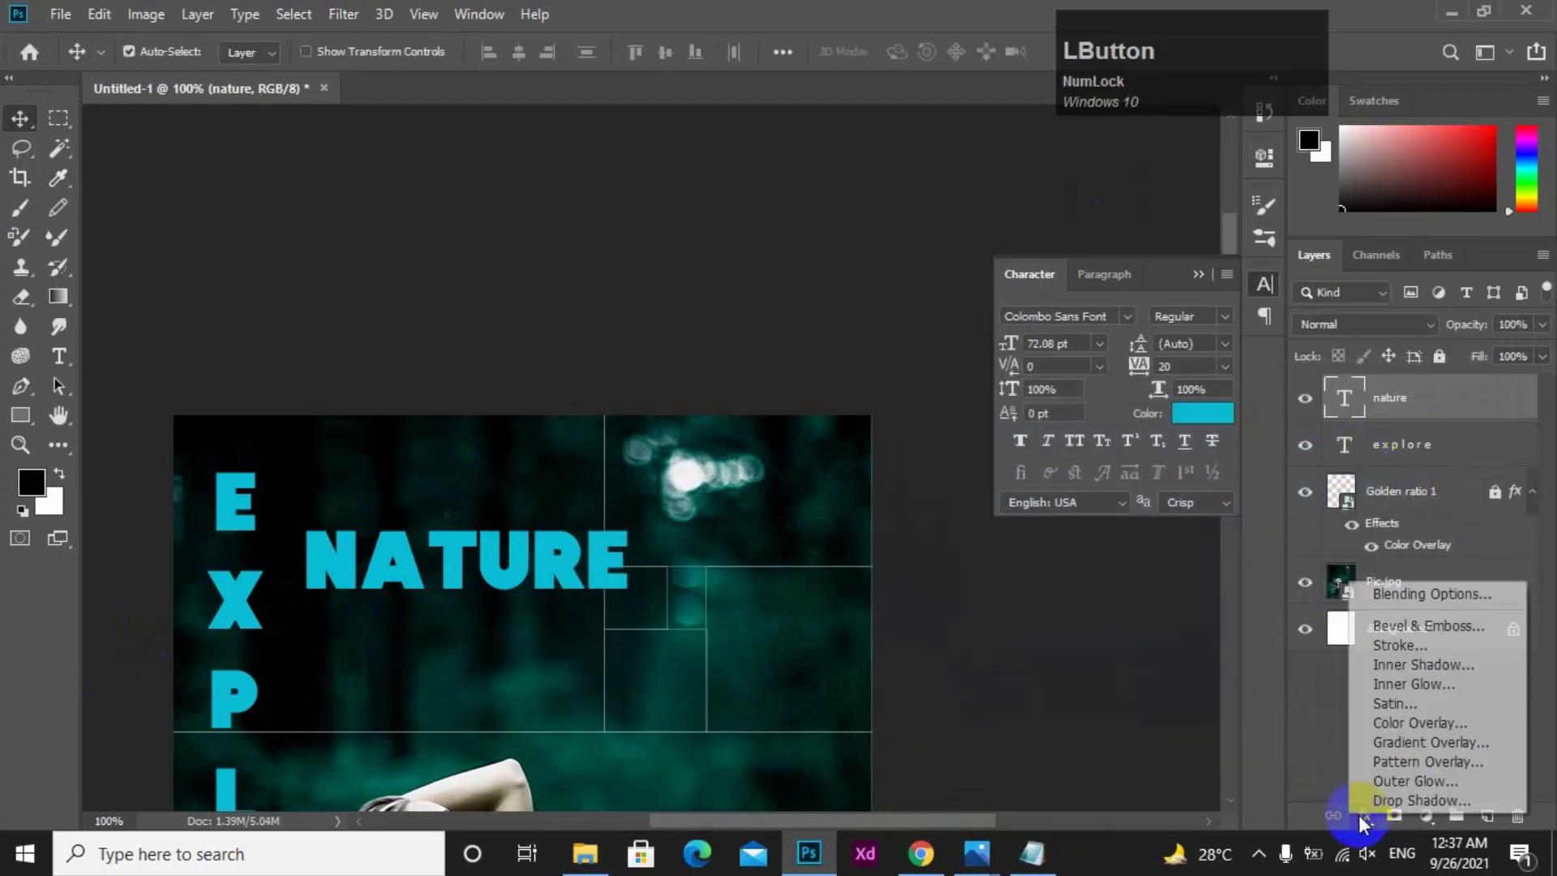
pyautogui.click(1425, 645)
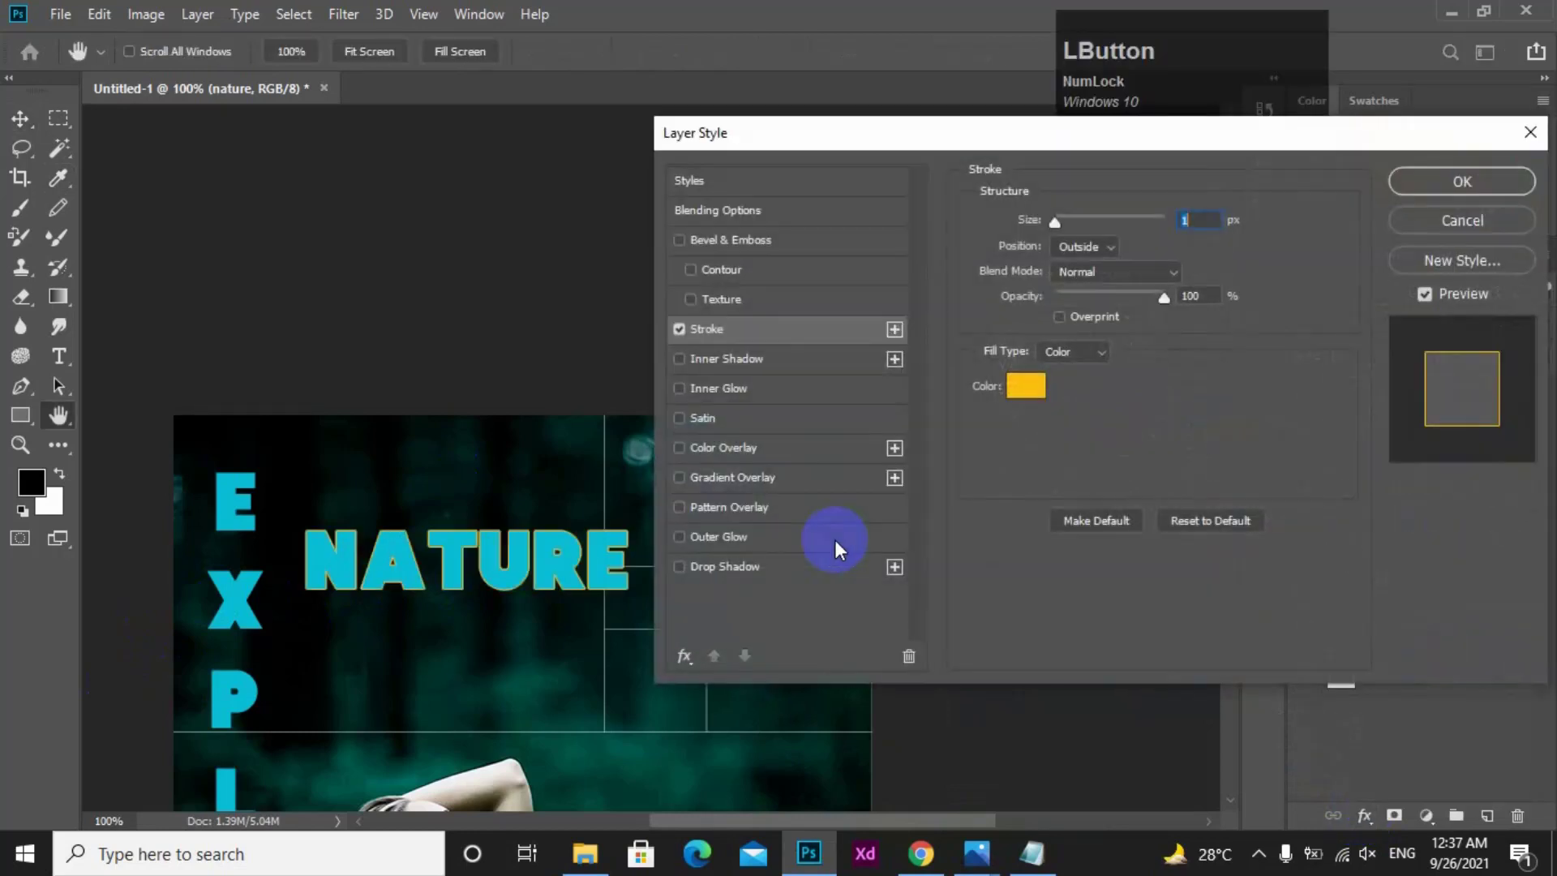
pyautogui.click(1030, 386)
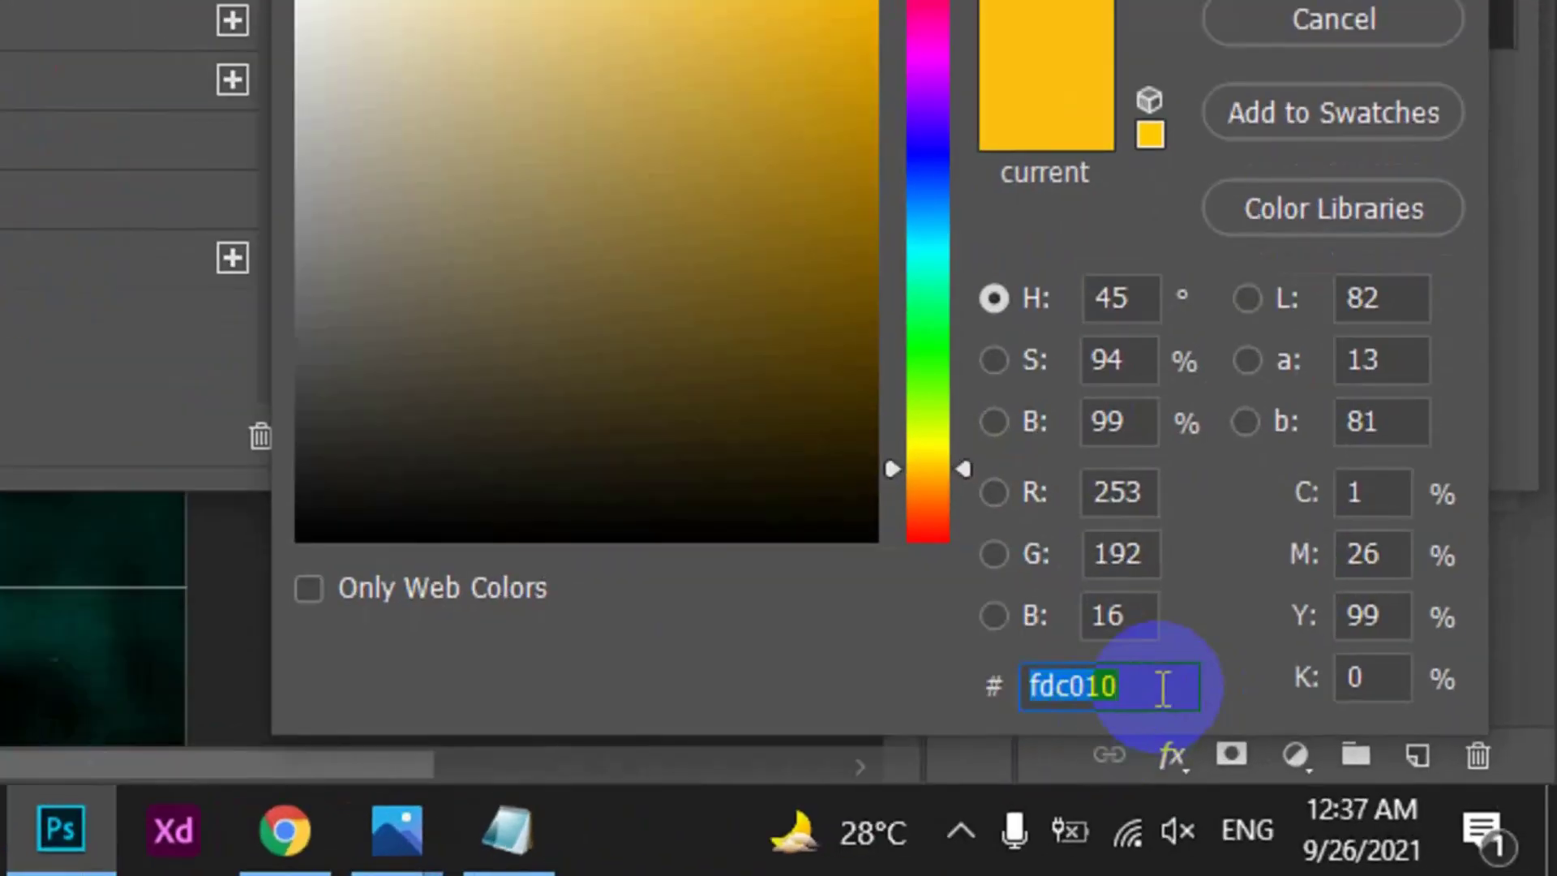
pyautogui.moveTo(1164, 685); pyautogui.dragTo(984, 706)
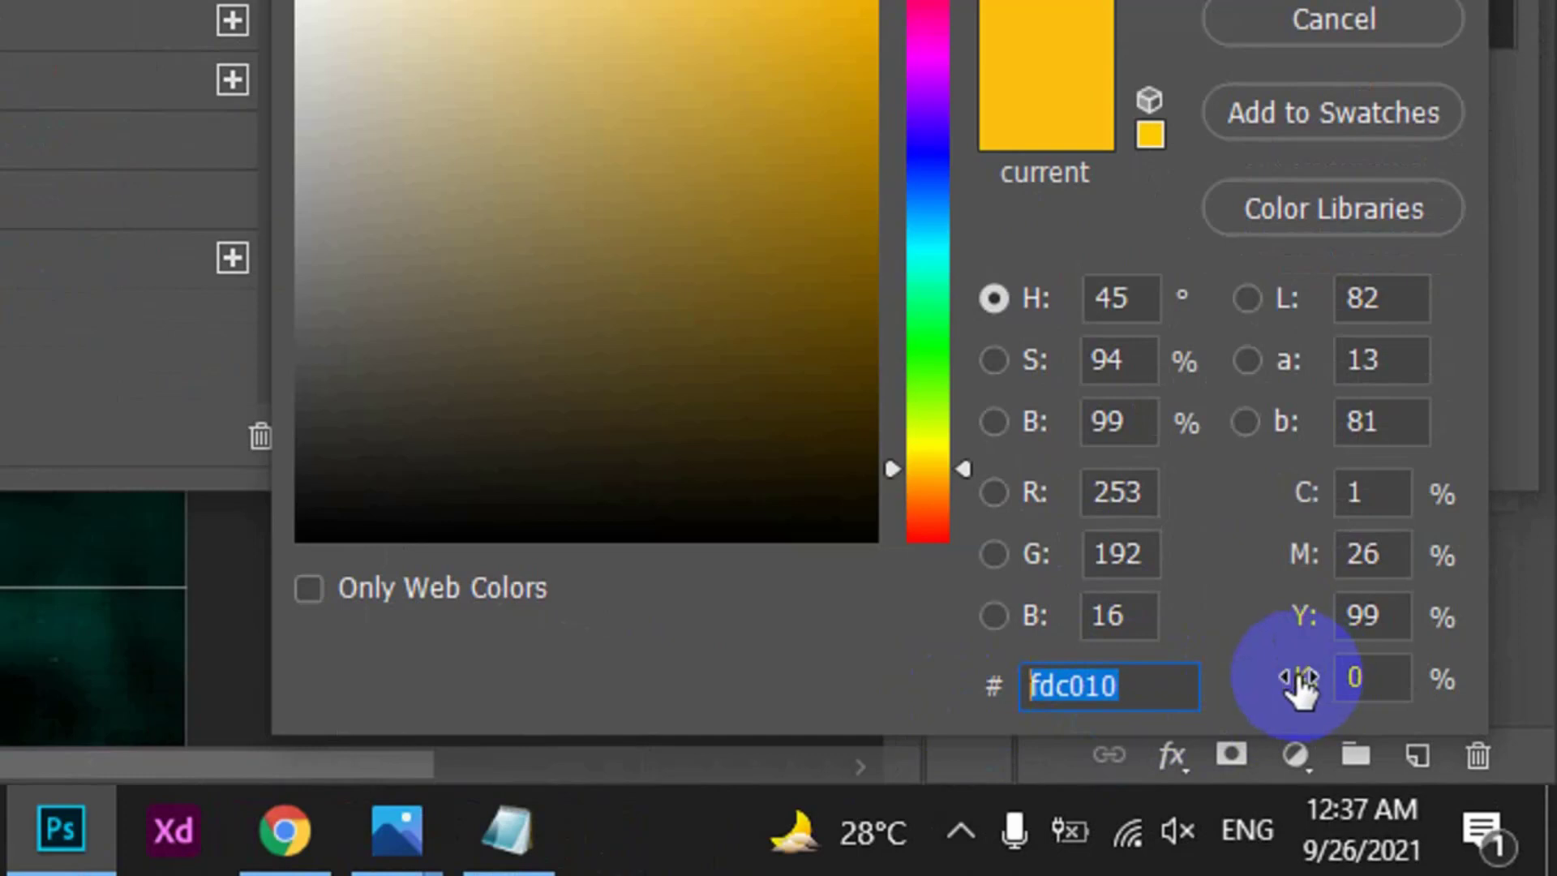
pyautogui.write('ff')
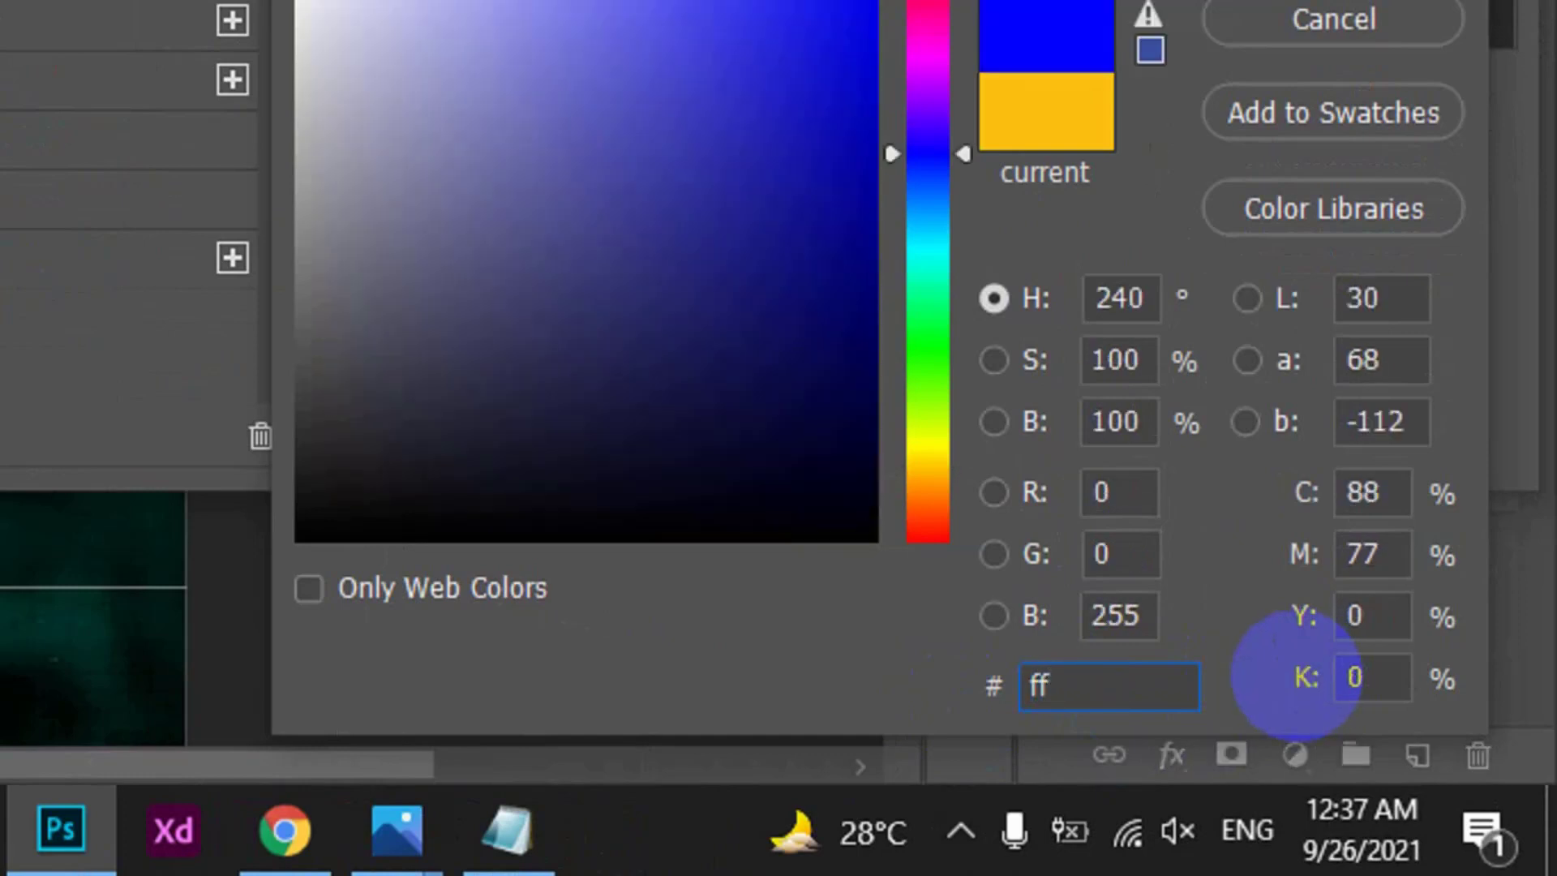
pyautogui.write('860')
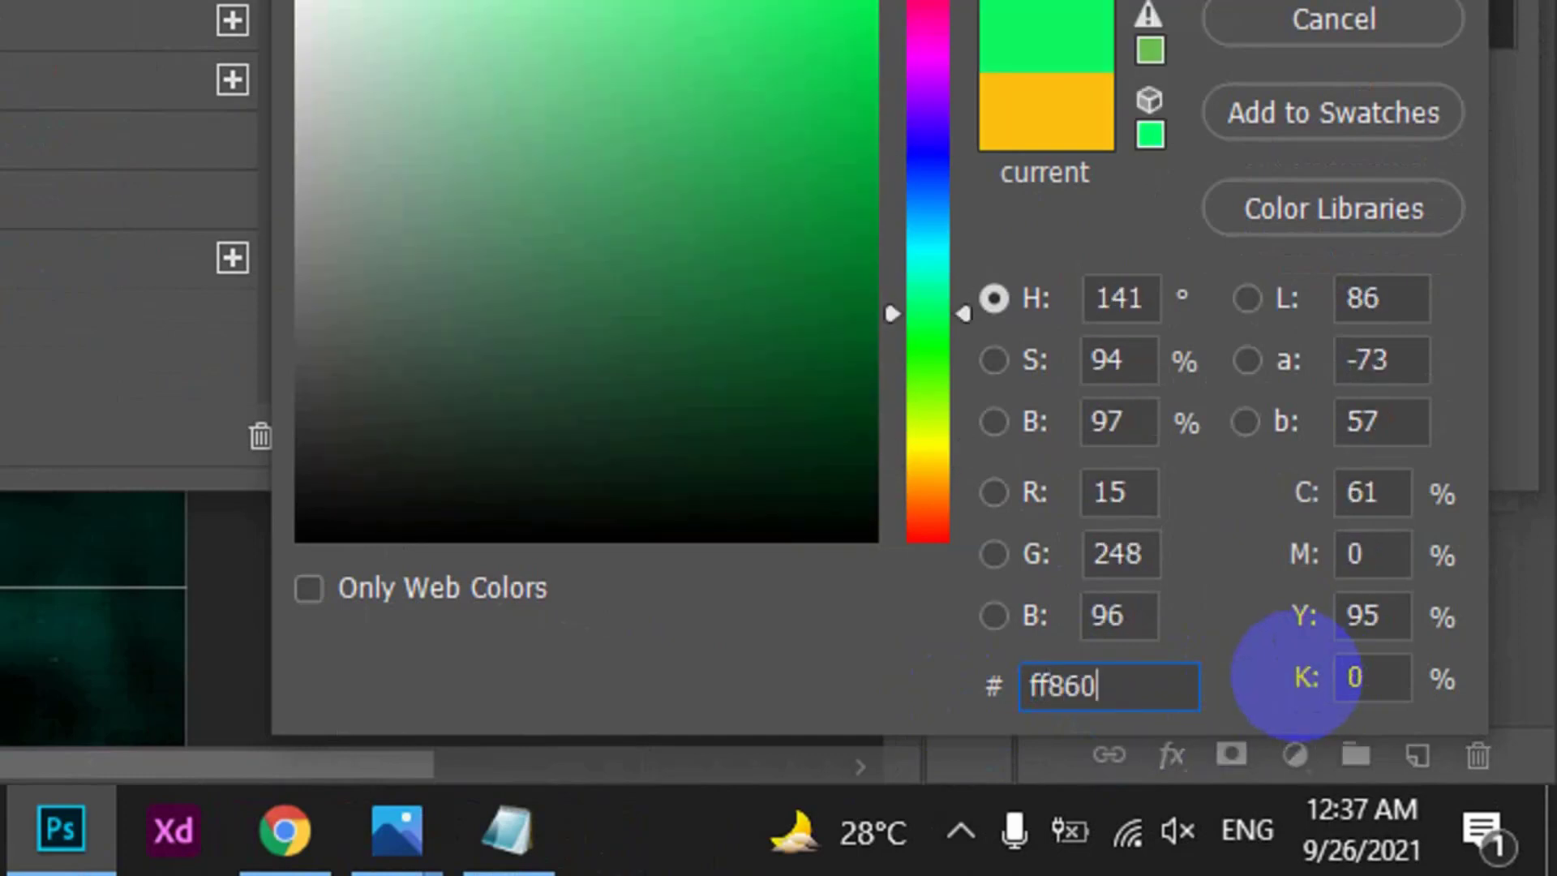
pyautogui.write('0')
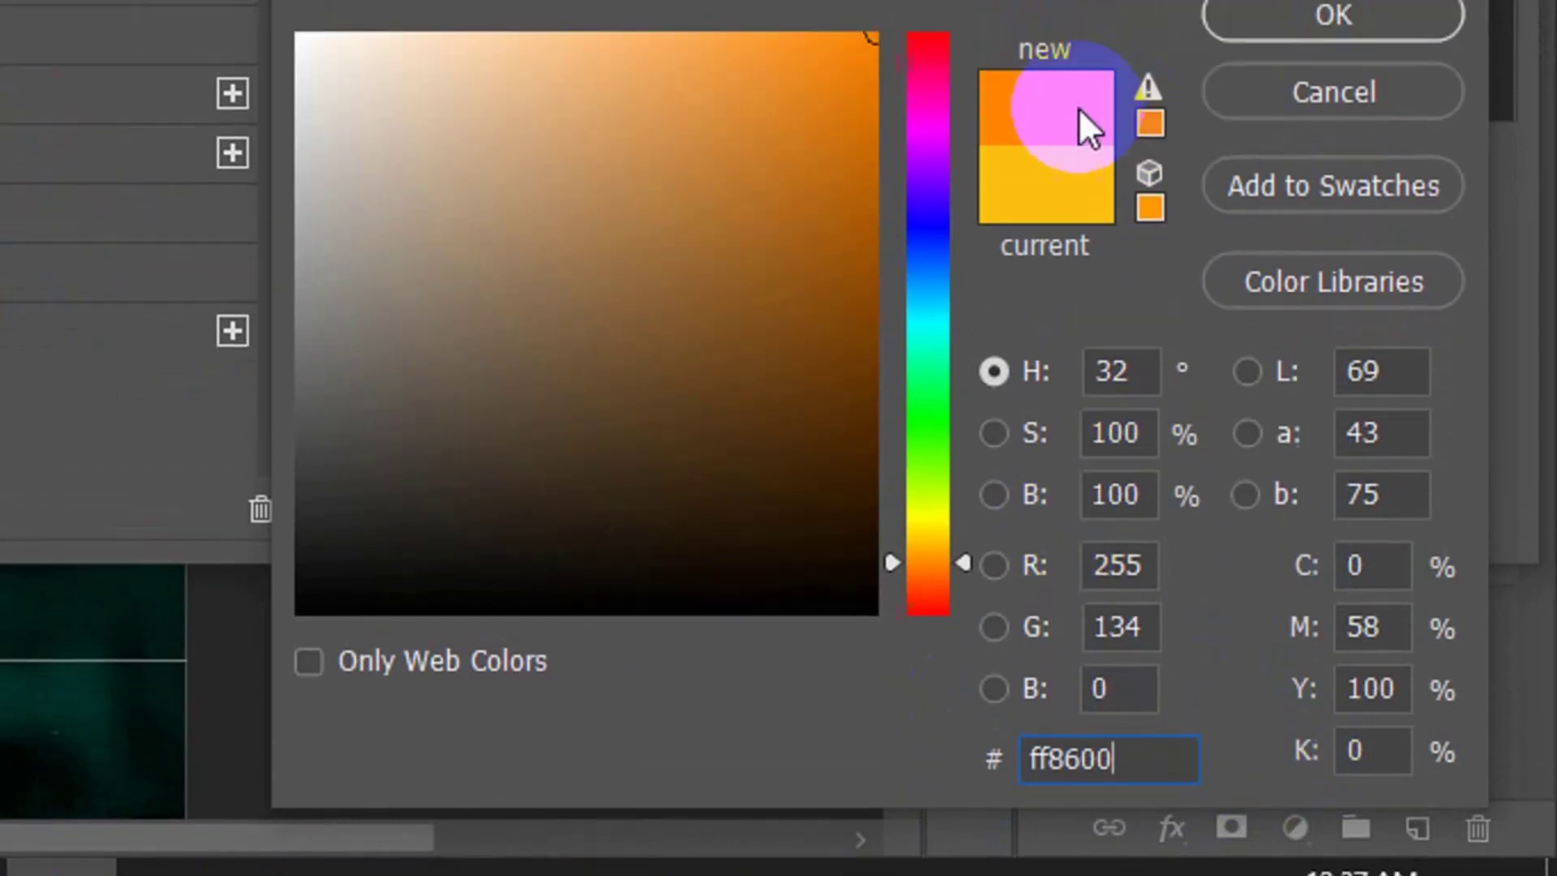
pyautogui.click(1262, 0)
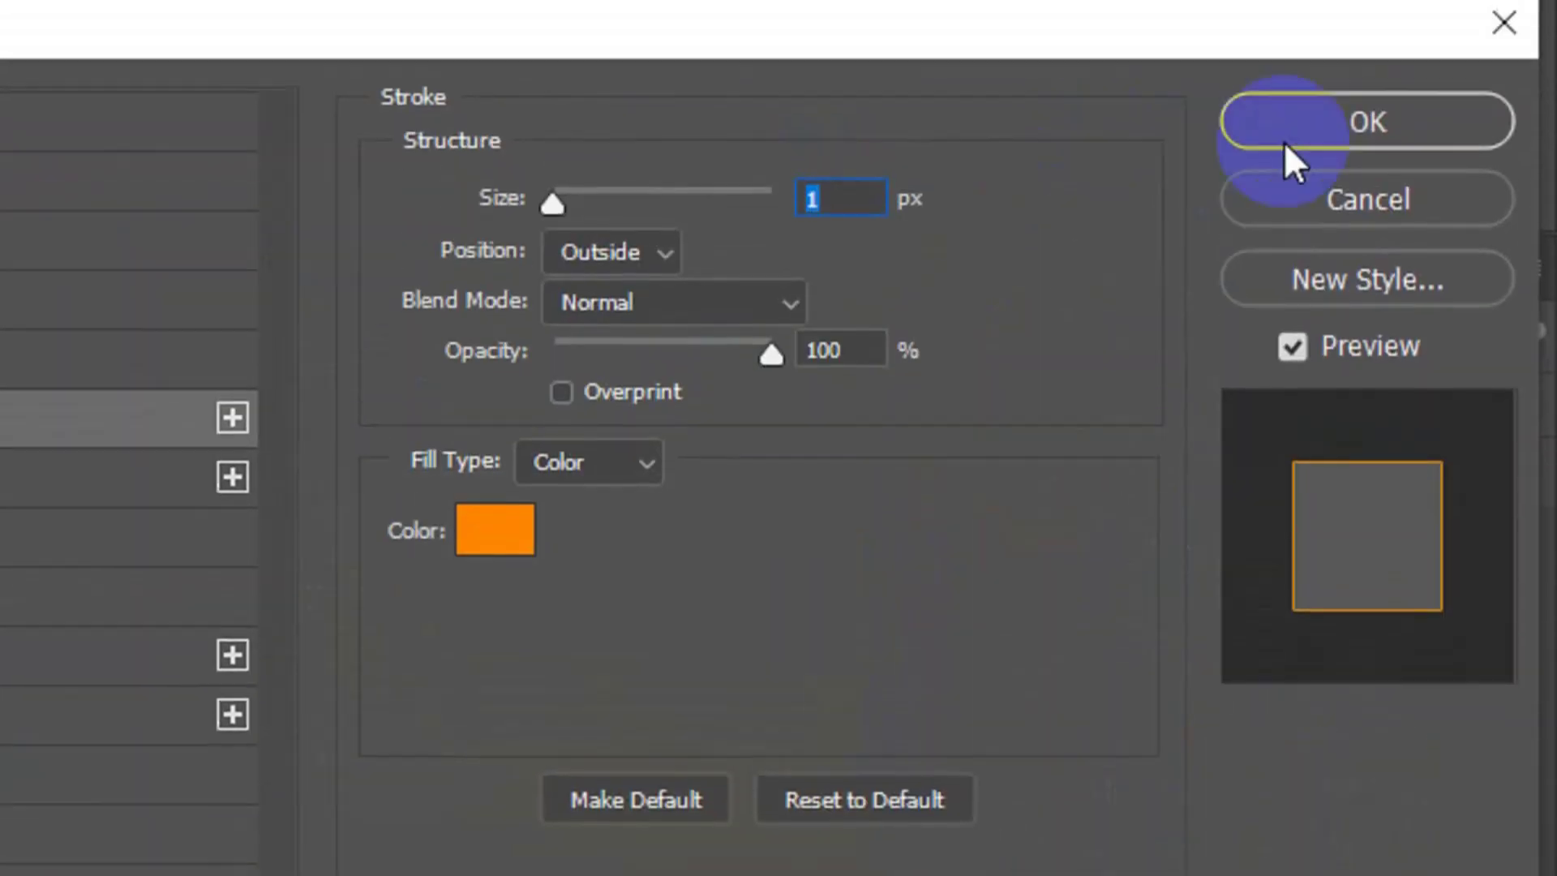
pyautogui.click(1327, 130)
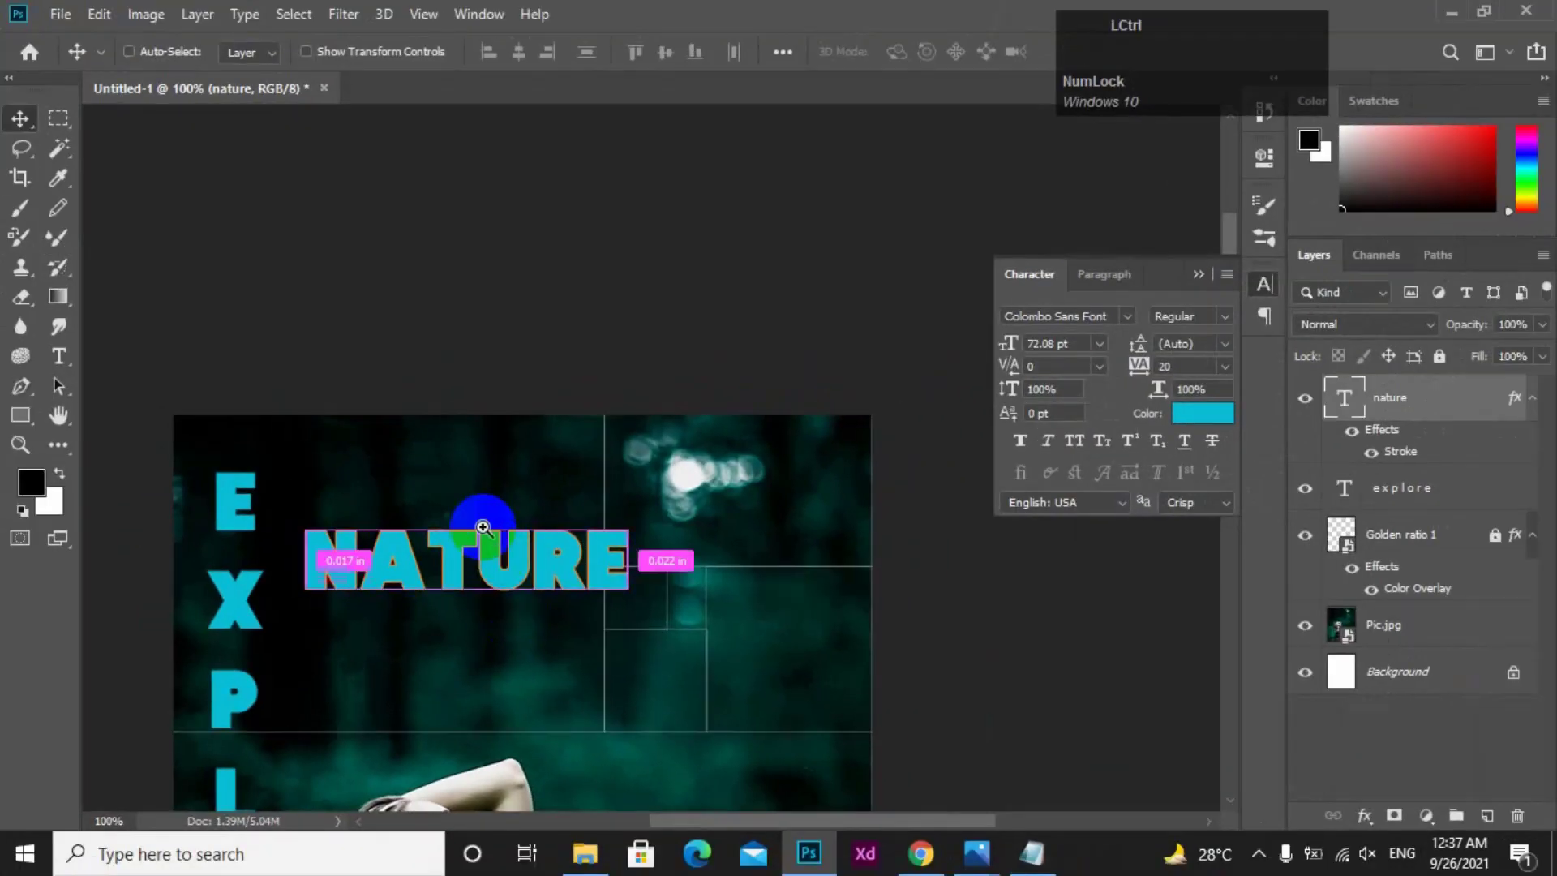
# - Lower the nature layer's fill to 0% so only the orange outline is drawn
pyautogui.keyDown('ctrl'); pyautogui.click(487, 525); pyautogui.keyUp('ctrl')
pyautogui.keyDown('ctrl'); pyautogui.click(488, 550); pyautogui.keyUp('ctrl')
pyautogui.moveTo(657, 605); pyautogui.dragTo(631, 500)
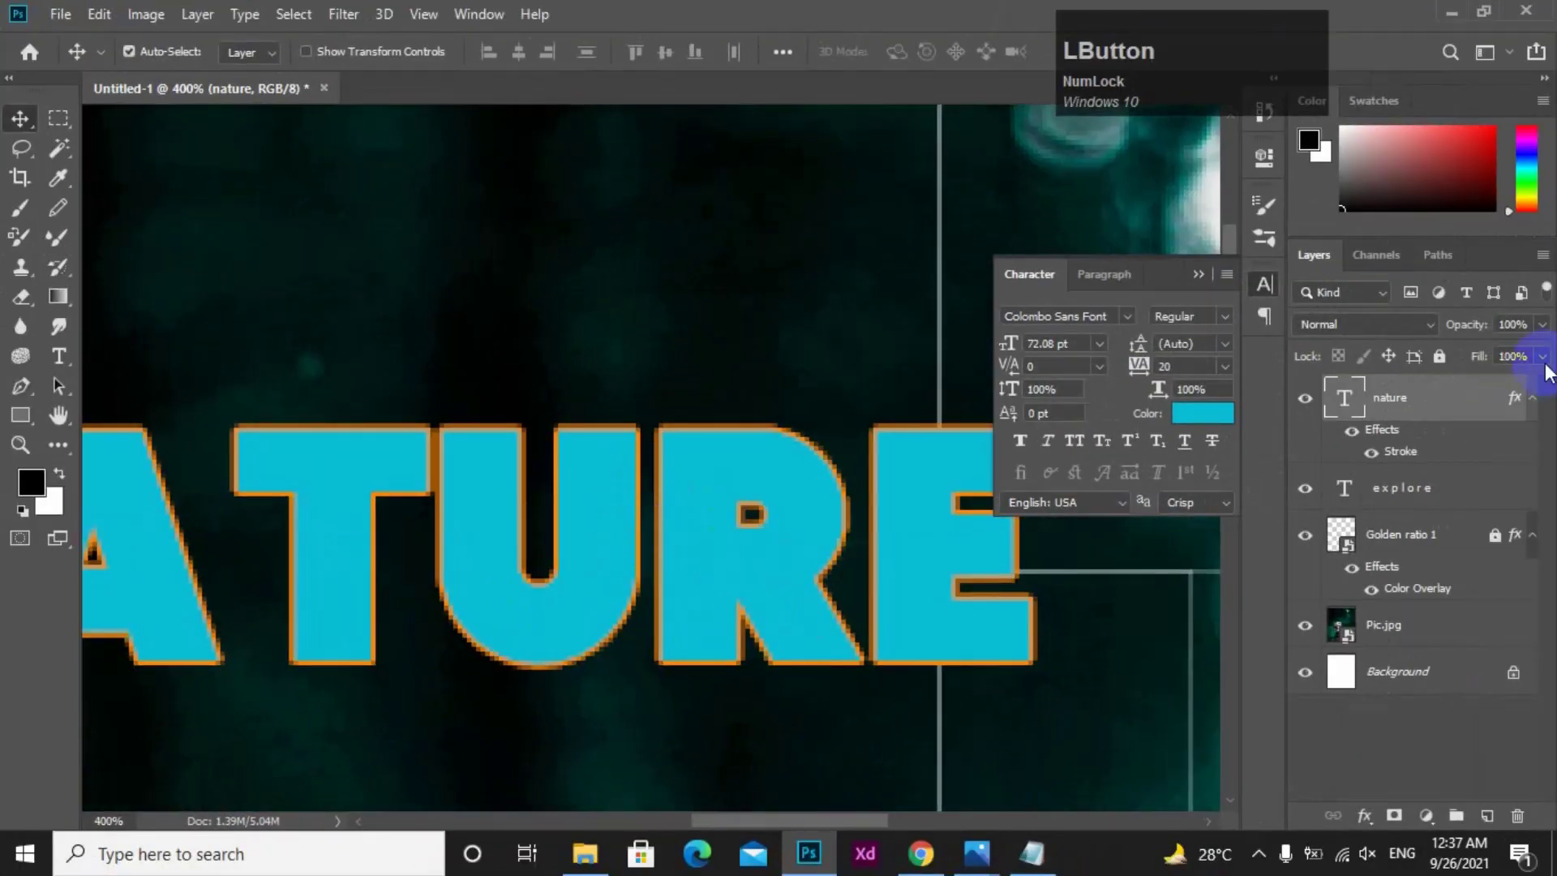
pyautogui.moveTo(1484, 363); pyautogui.dragTo(892, 454)
pyautogui.keyDown('alt'); pyautogui.click(594, 535); pyautogui.keyUp('alt')
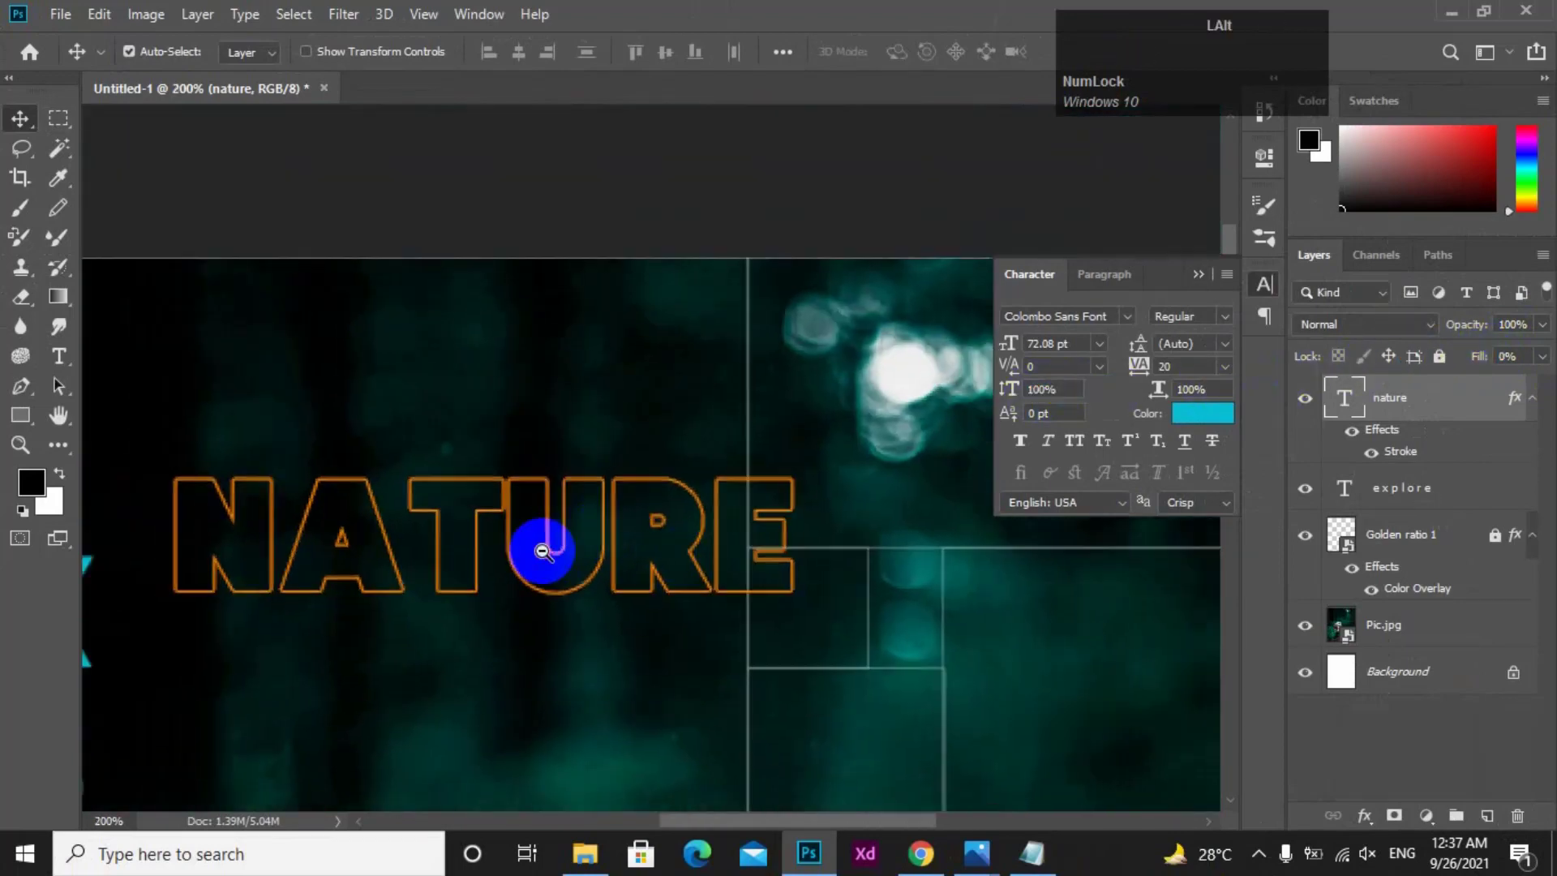
# - Set the nature text's tracking to 40
pyautogui.keyDown('alt'); pyautogui.click(542, 550); pyautogui.keyUp('alt')
pyautogui.keyDown('ctrl'); pyautogui.click(681, 525); pyautogui.keyUp('ctrl')
pyautogui.moveTo(681, 525); pyautogui.dragTo(969, 527)
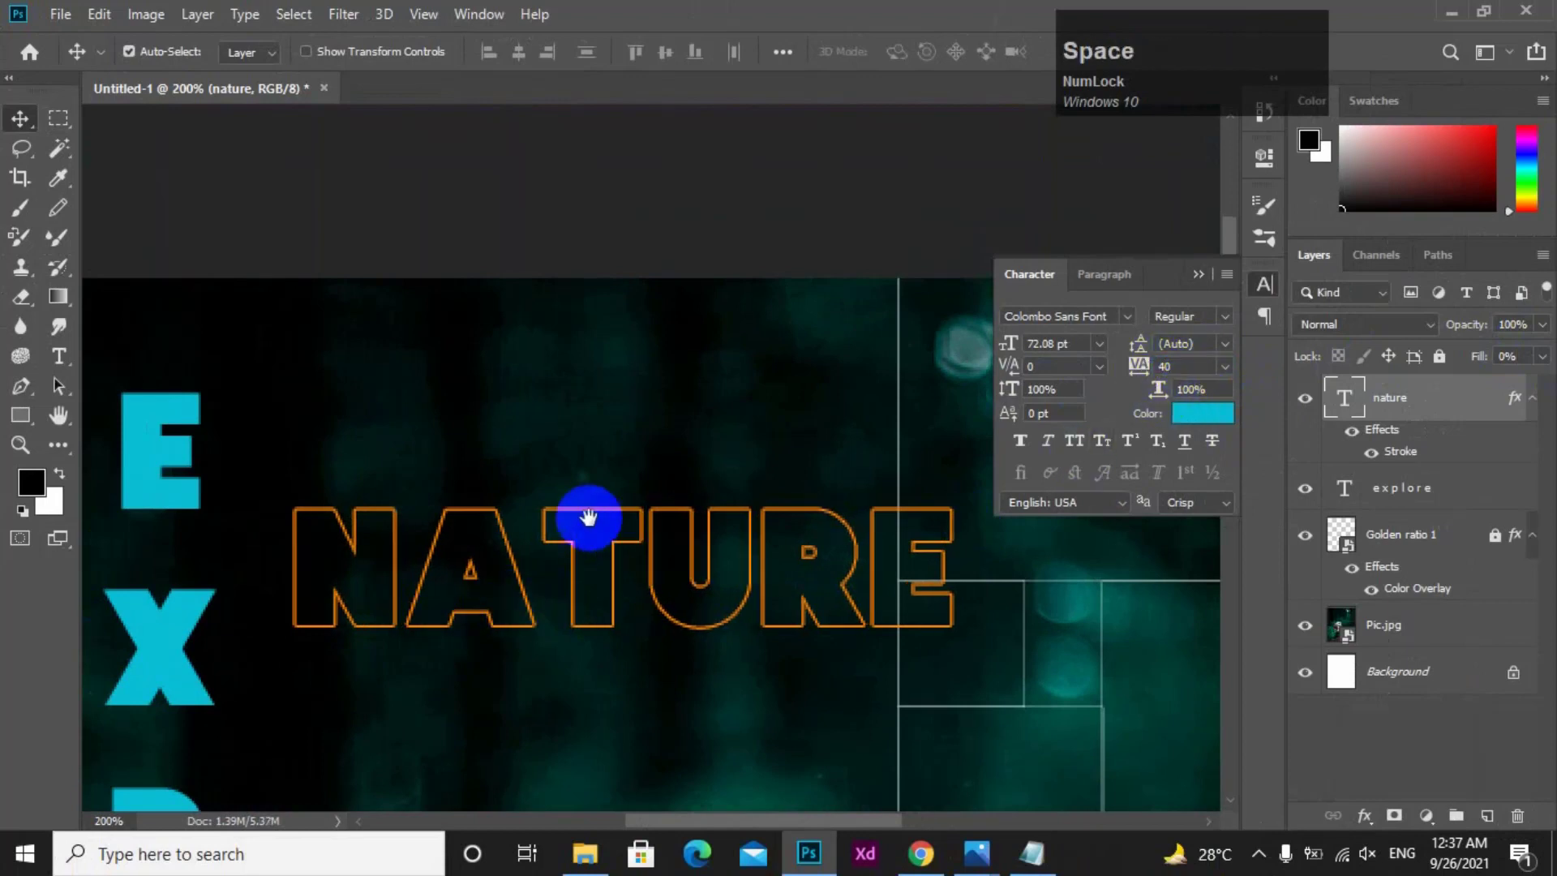
pyautogui.keyDown('alt'); pyautogui.click(561, 510); pyautogui.keyUp('alt')
pyautogui.moveTo(643, 570); pyautogui.dragTo(604, 520)
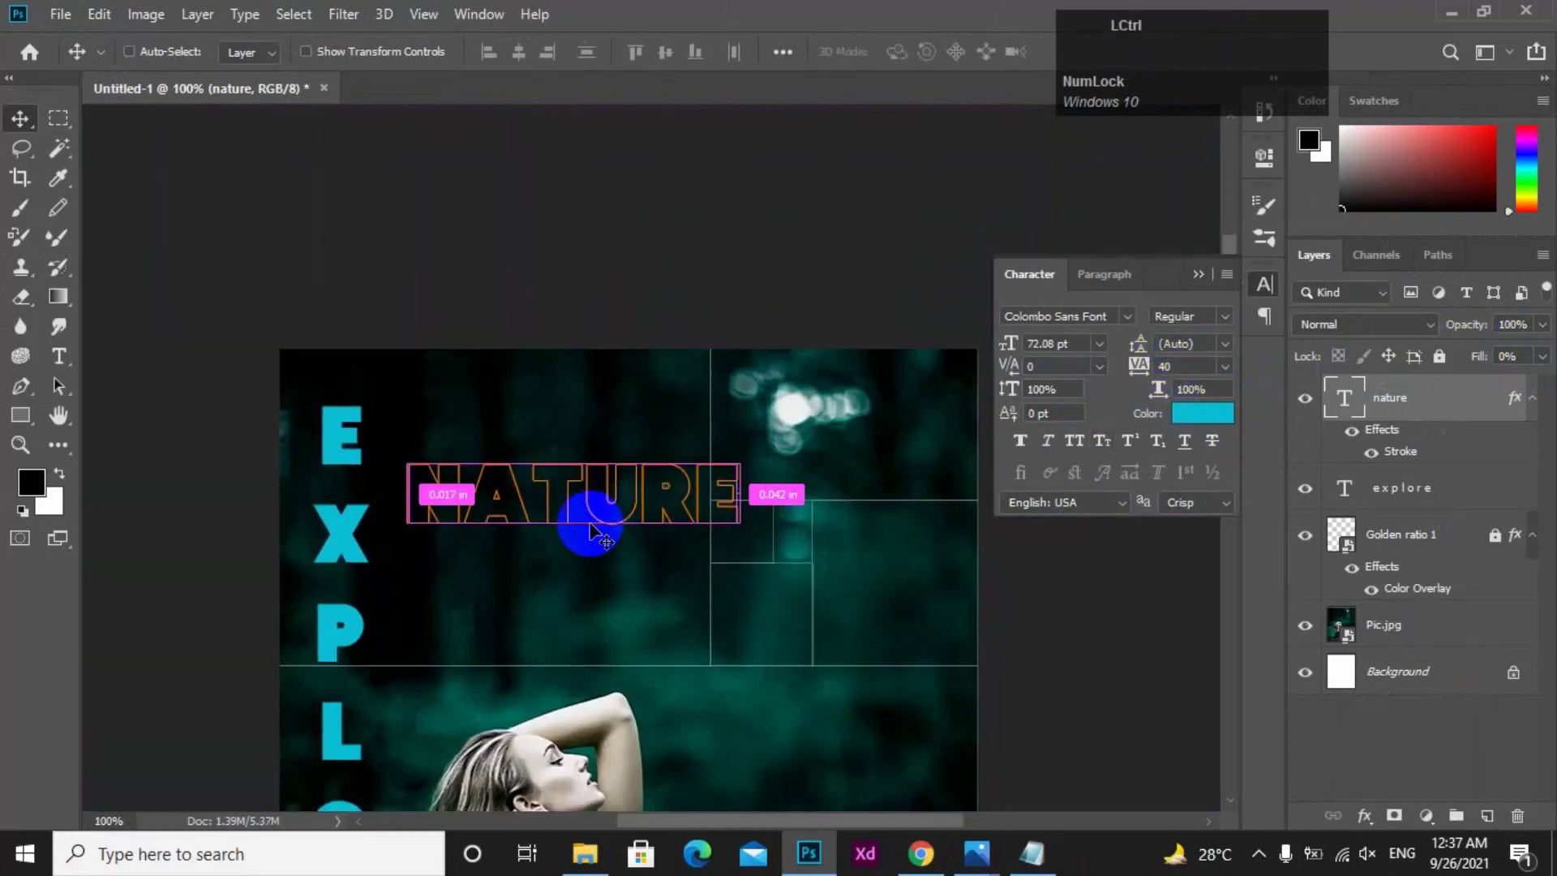
# - Rotate the nature outline to read vertically from bottom to top and place it beside the upper explore letters
pyautogui.hotkey('ctrl', 't')
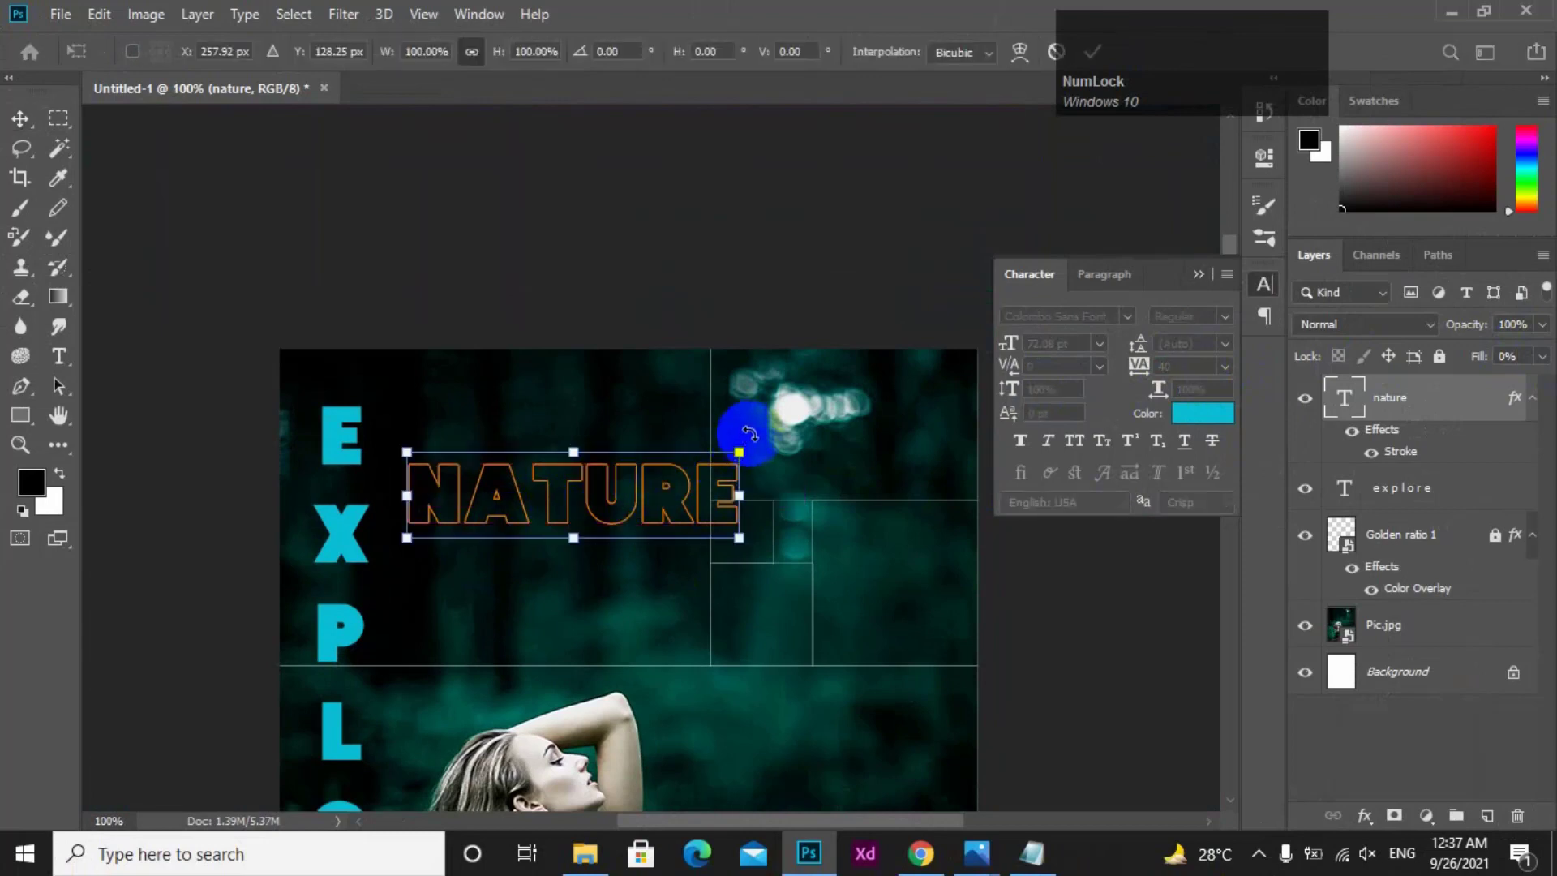
pyautogui.moveTo(750, 434); pyautogui.dragTo(424, 489)
pyautogui.keyDown('alt'); pyautogui.click(463, 521); pyautogui.keyUp('alt')
pyautogui.press('Return')
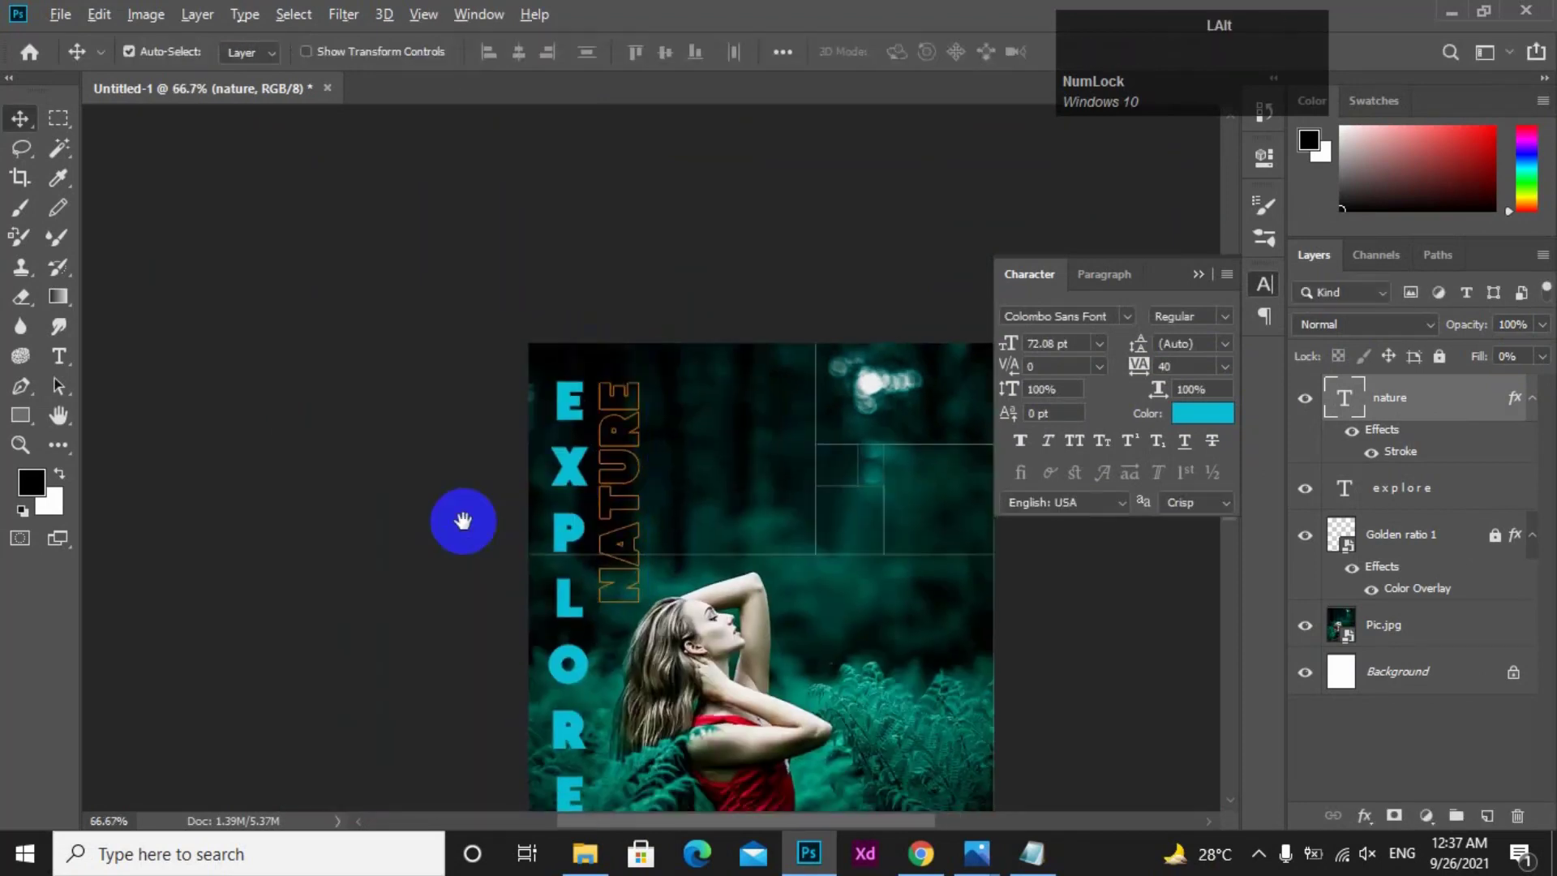
# - Enlarge the vertical nature outline proportionally to about 106.45%, or 76.73 pt, extending it downward from its top edge
pyautogui.keyDown('alt'); pyautogui.click(608, 494); pyautogui.keyUp('alt')
pyautogui.keyDown('alt'); pyautogui.click(715, 482); pyautogui.keyUp('alt')
pyautogui.keyDown('ctrl'); pyautogui.click(716, 483); pyautogui.keyUp('ctrl')
pyautogui.keyDown('ctrl'); pyautogui.click(606, 402); pyautogui.keyUp('ctrl')
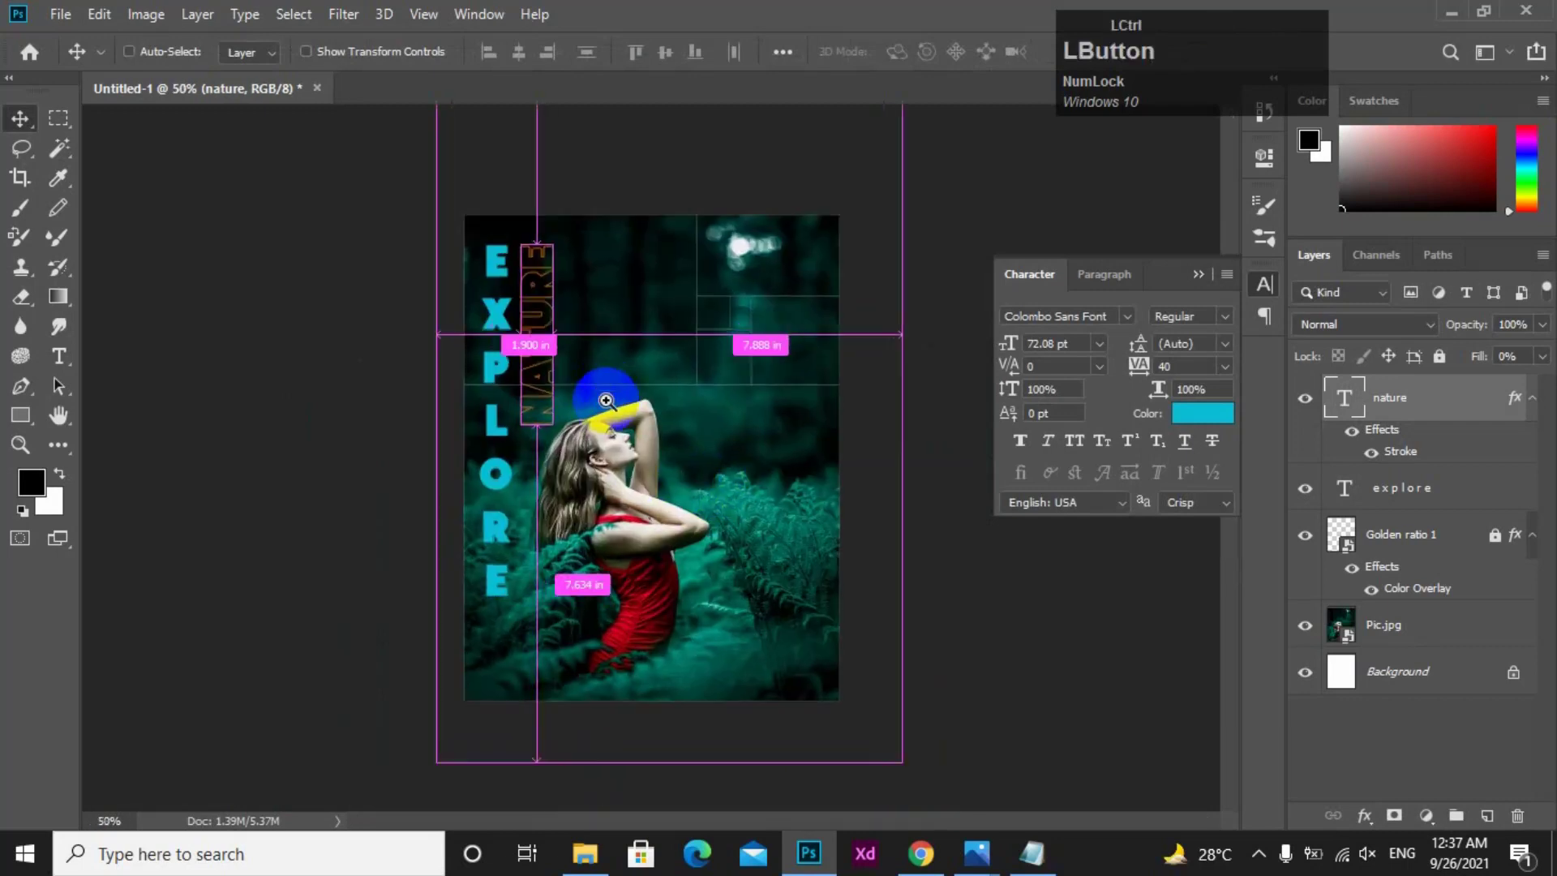
pyautogui.keyDown('ctrl'); pyautogui.click(542, 273); pyautogui.keyUp('ctrl')
pyautogui.moveTo(604, 513); pyautogui.dragTo(604, 498)
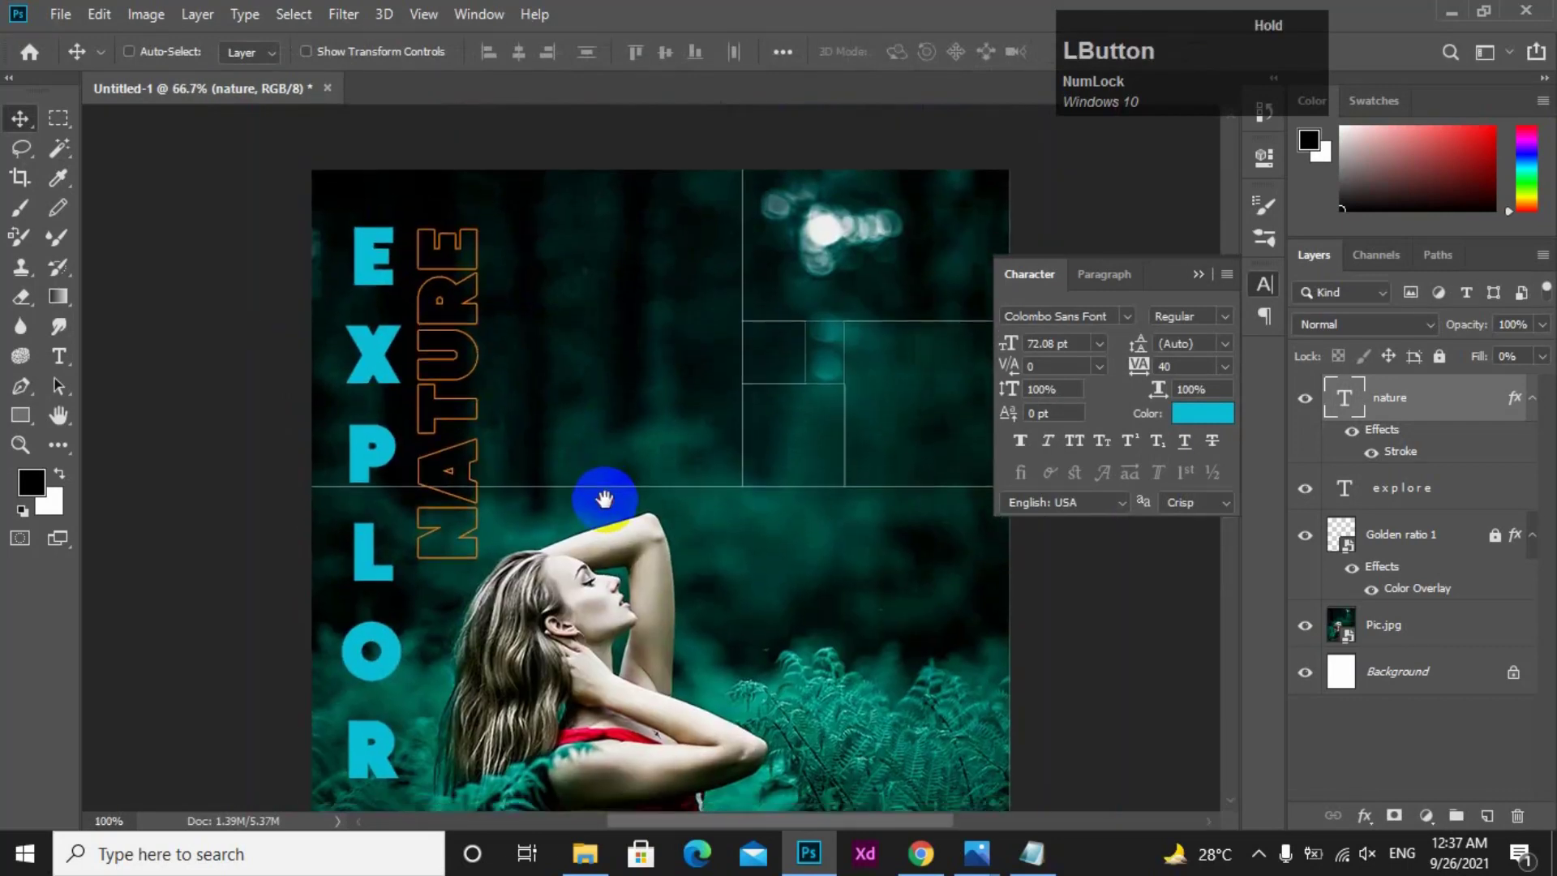
pyautogui.hotkey('ctrl', 't')
pyautogui.moveTo(444, 559); pyautogui.dragTo(448, 584)
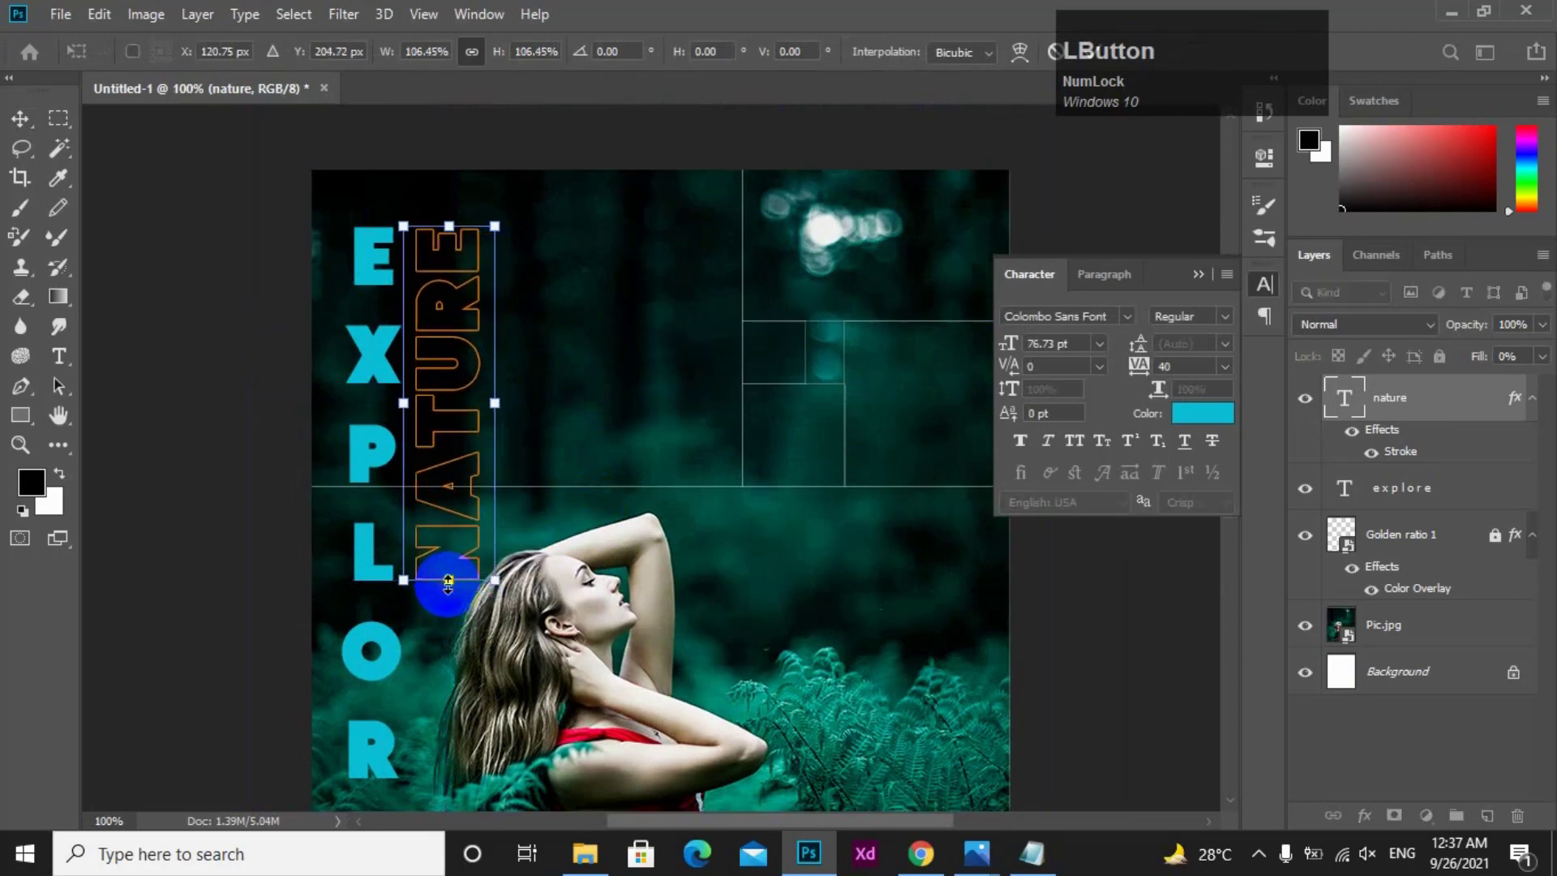
pyautogui.press('Return')
pyautogui.keyDown('alt'); pyautogui.click(580, 522); pyautogui.keyUp('alt')
pyautogui.keyDown('alt'); pyautogui.click(580, 521); pyautogui.keyUp('alt')
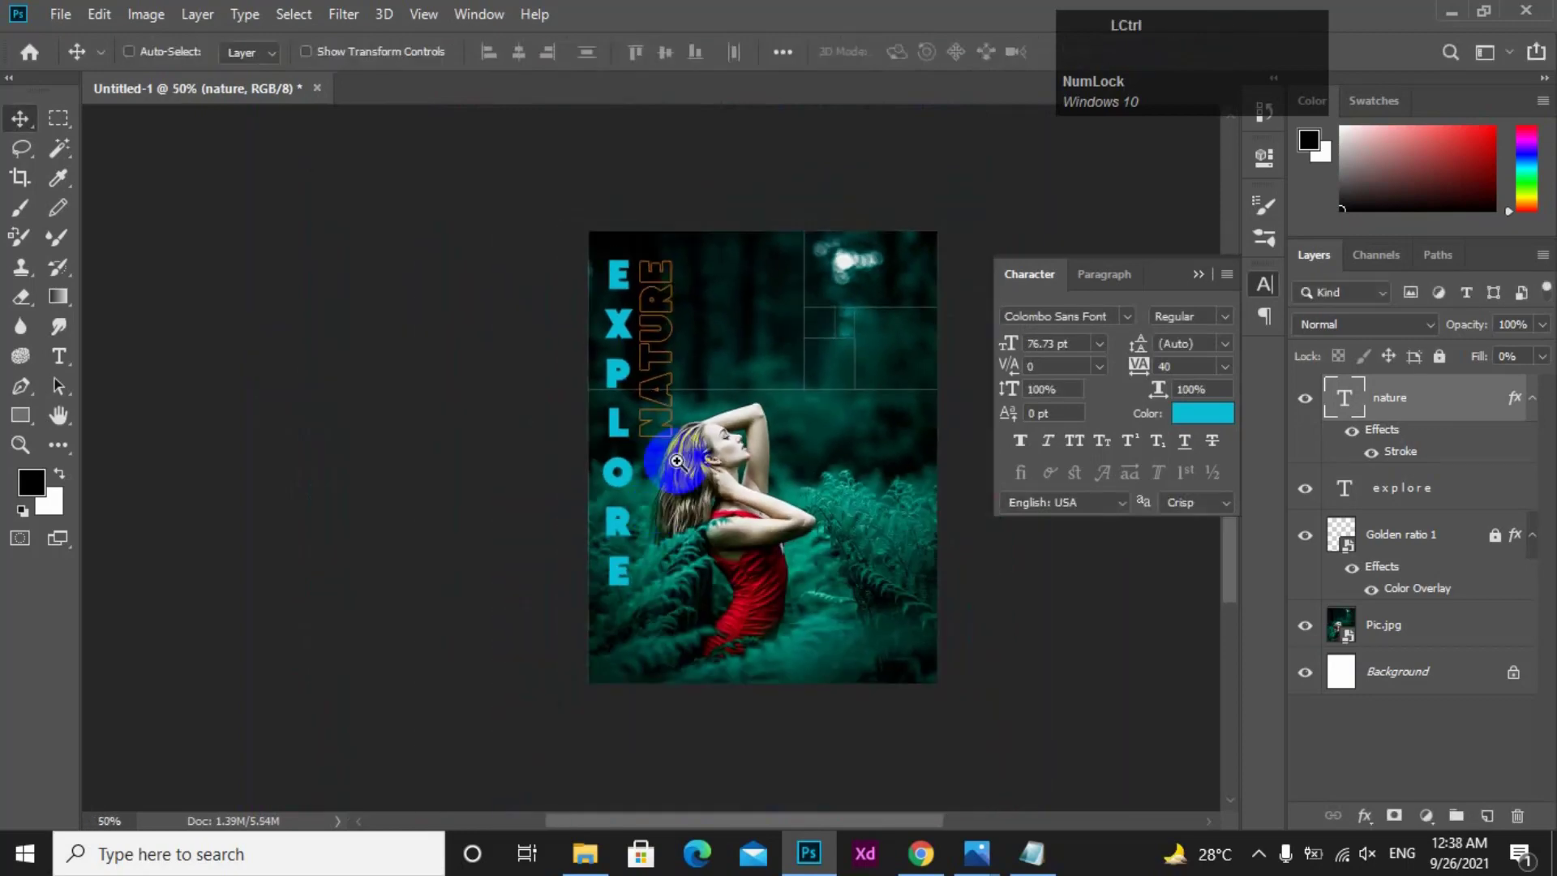
pyautogui.keyDown('ctrl'); pyautogui.click(677, 460); pyautogui.keyUp('ctrl')
pyautogui.keyDown('alt'); pyautogui.click(678, 459); pyautogui.keyUp('alt')
pyautogui.keyDown('ctrl'); pyautogui.click(654, 406); pyautogui.keyUp('ctrl')
pyautogui.keyDown('ctrl'); pyautogui.click(648, 402); pyautogui.keyUp('ctrl')
pyautogui.moveTo(621, 281); pyautogui.dragTo(528, 501)
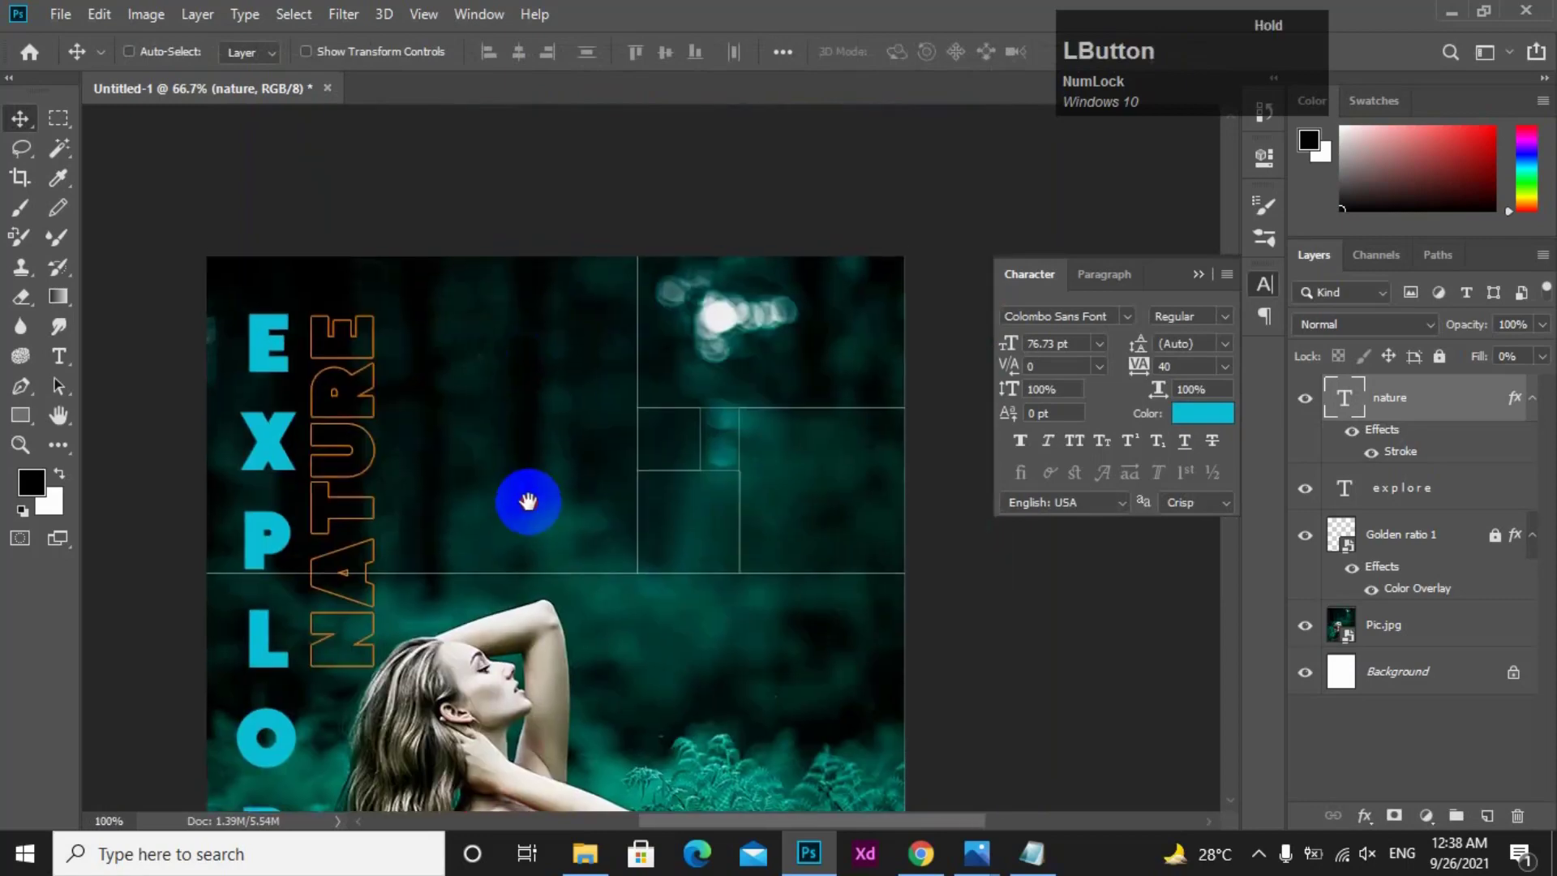
# - Copy the lines dream, discover and explore from the Notepad text file and paste them as a Photoshop text layer beside the nature outline
pyautogui.click(1032, 853)
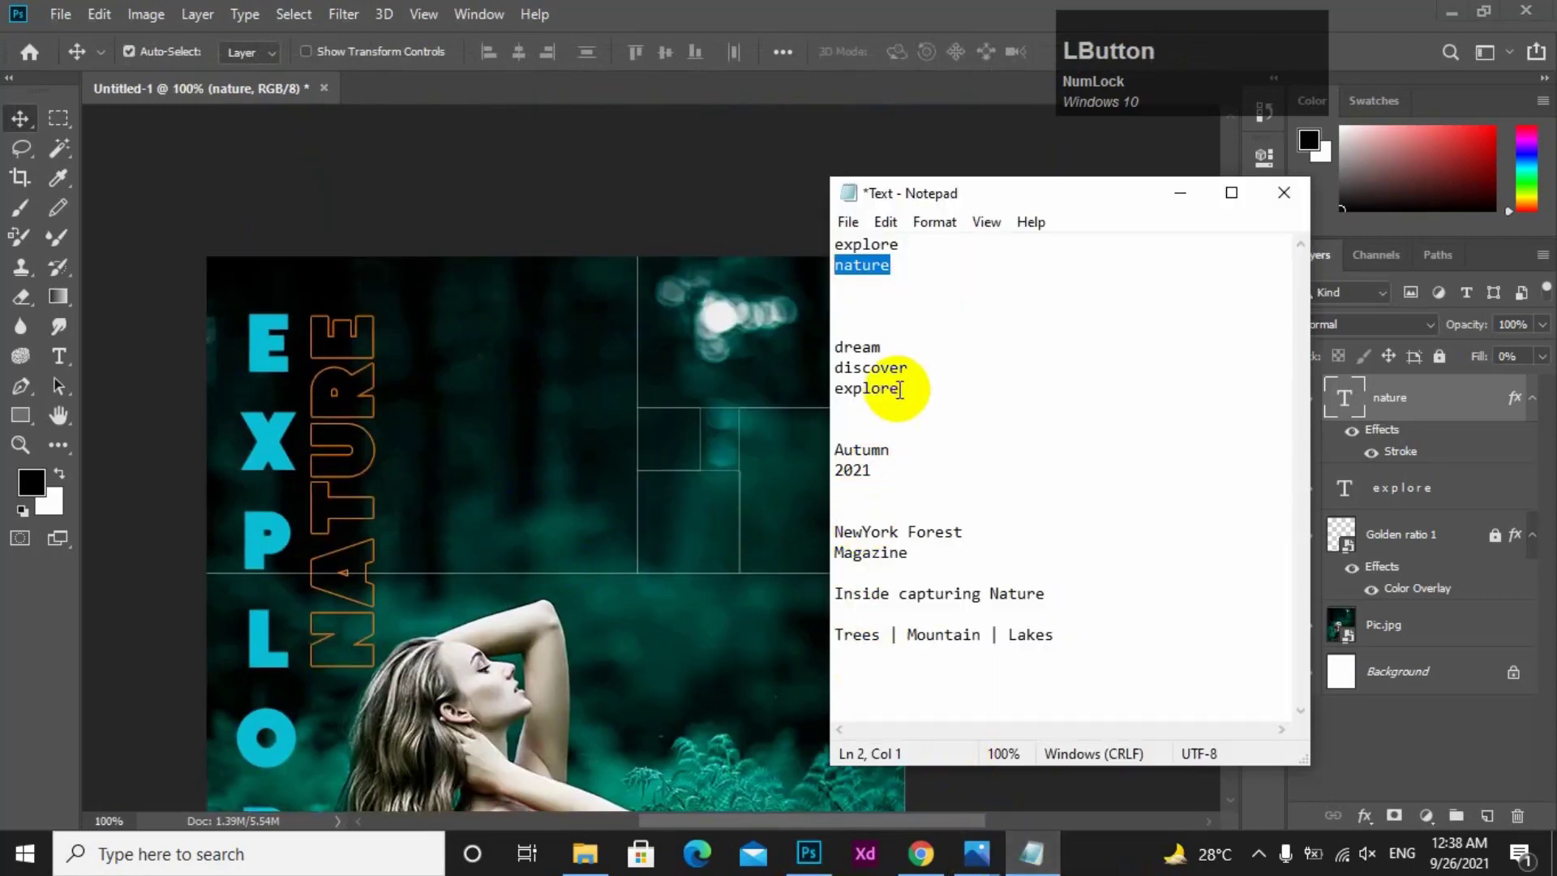
pyautogui.moveTo(906, 391); pyautogui.dragTo(776, 351)
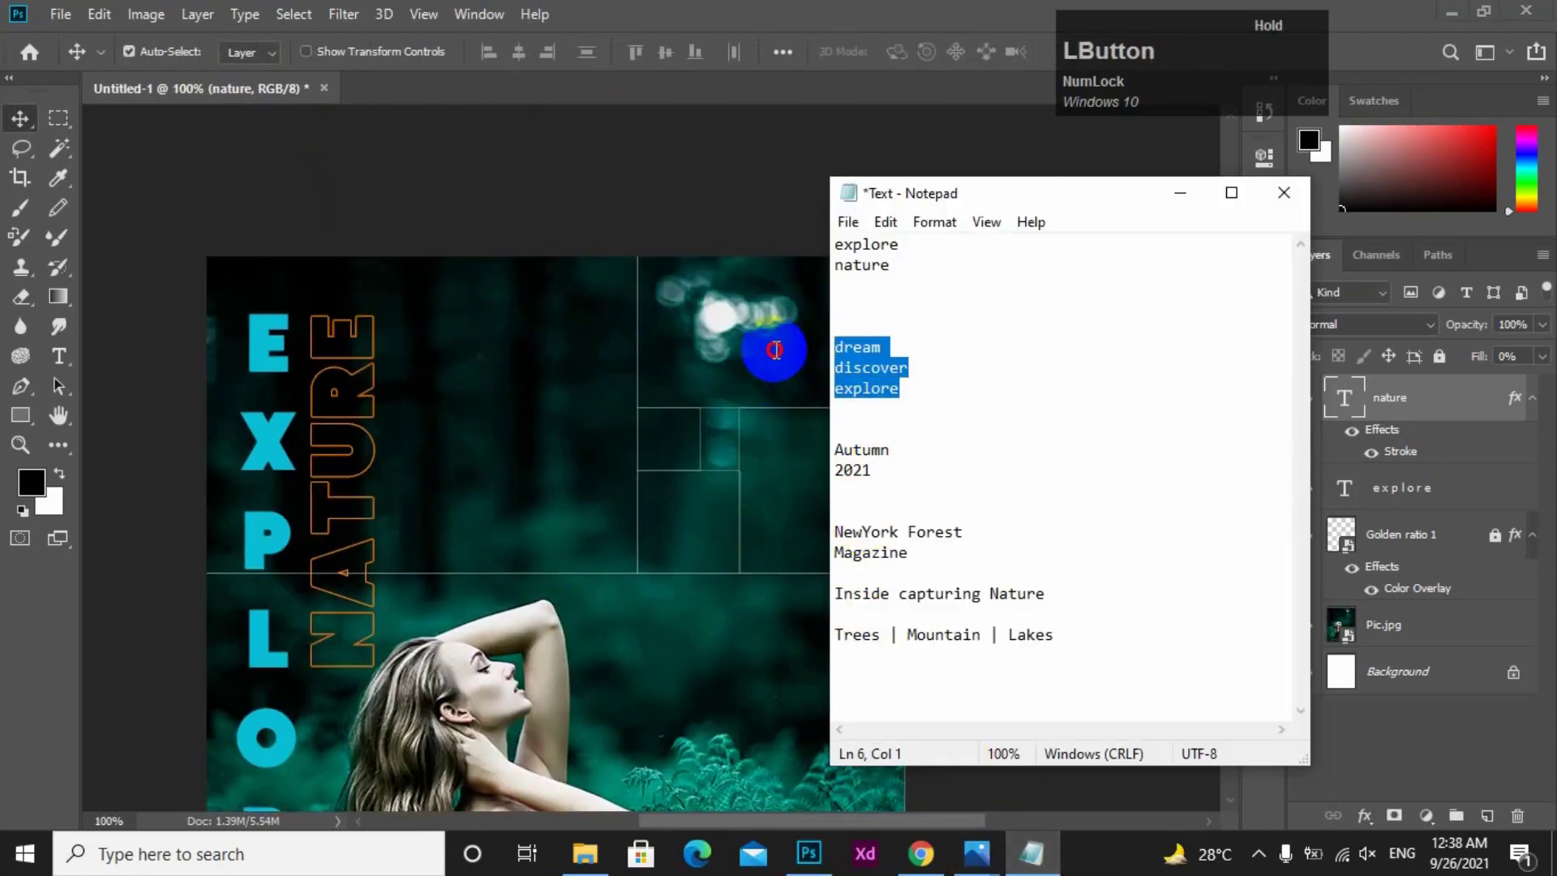
pyautogui.hotkey('ctrl', 'c')
pyautogui.click(825, 31)
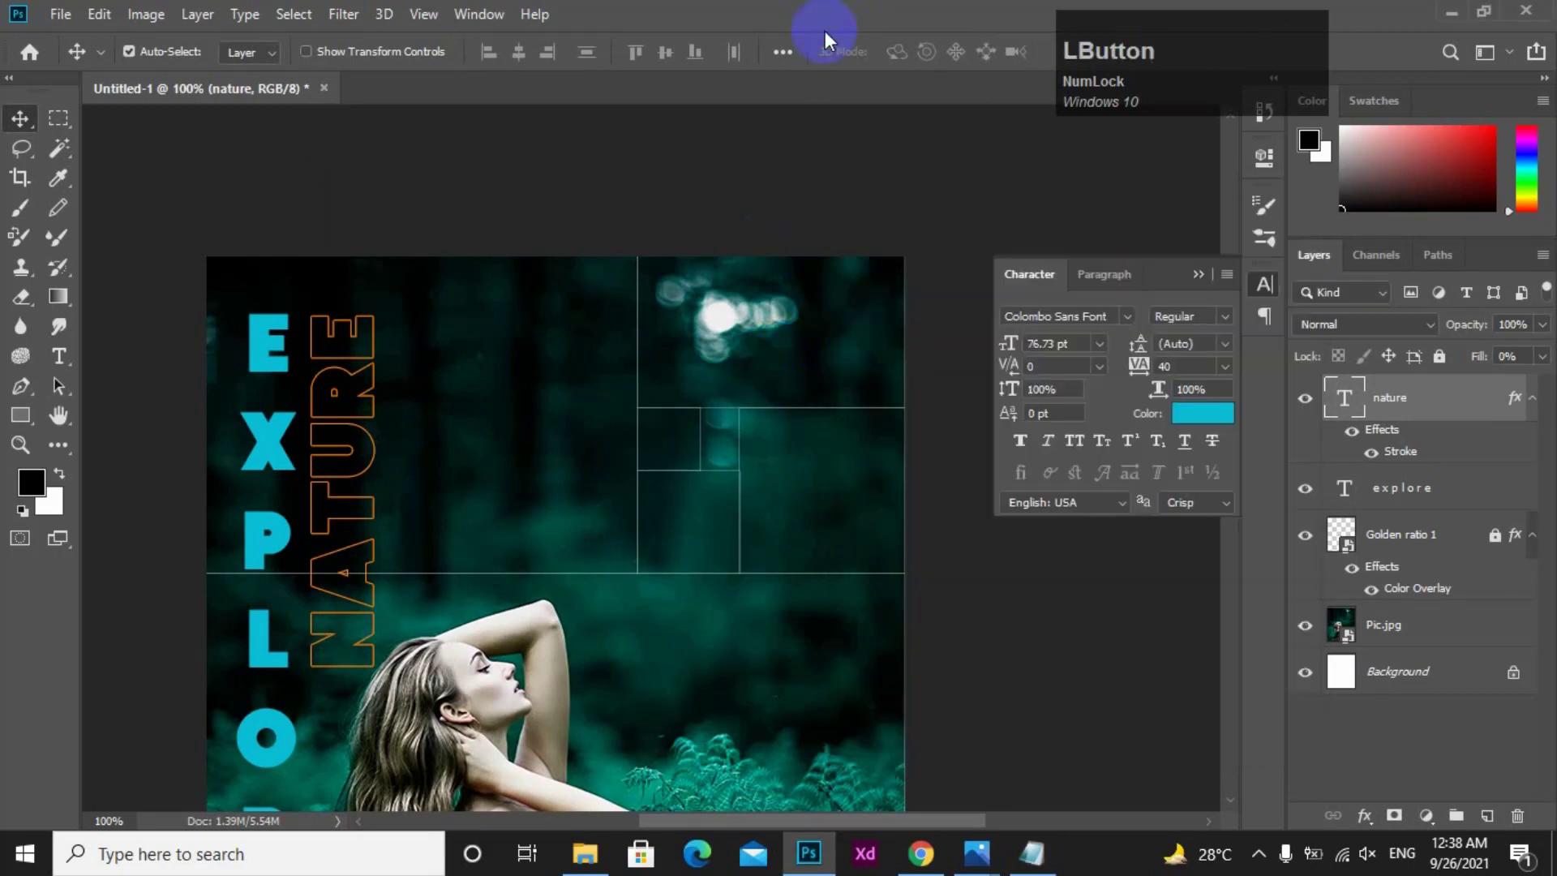
pyautogui.press('t')
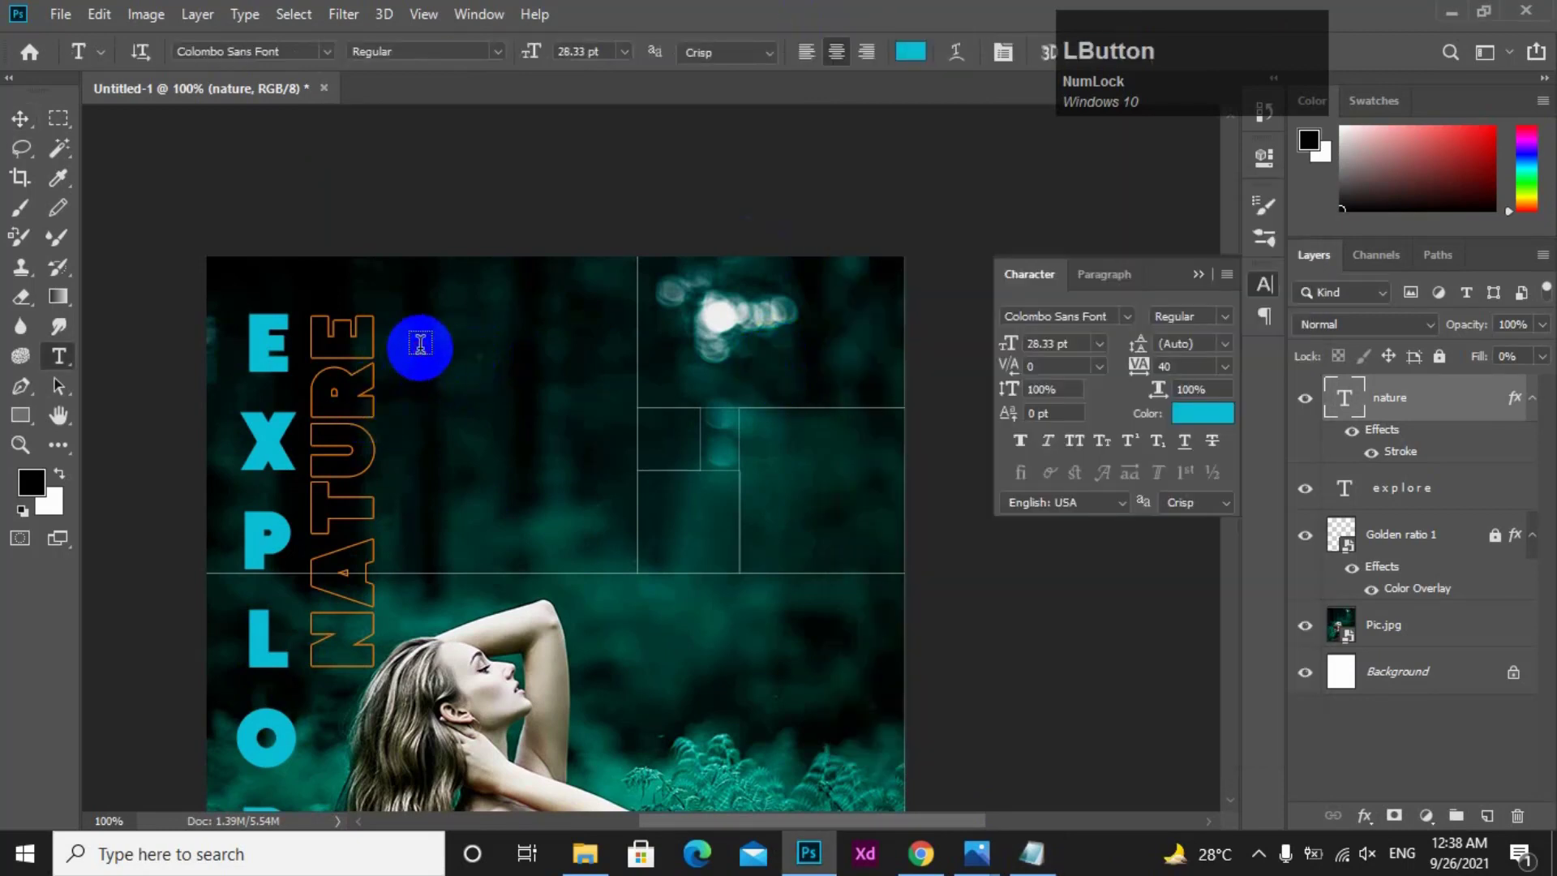
pyautogui.click(420, 345)
pyautogui.hotkey('ctrl', 'v')
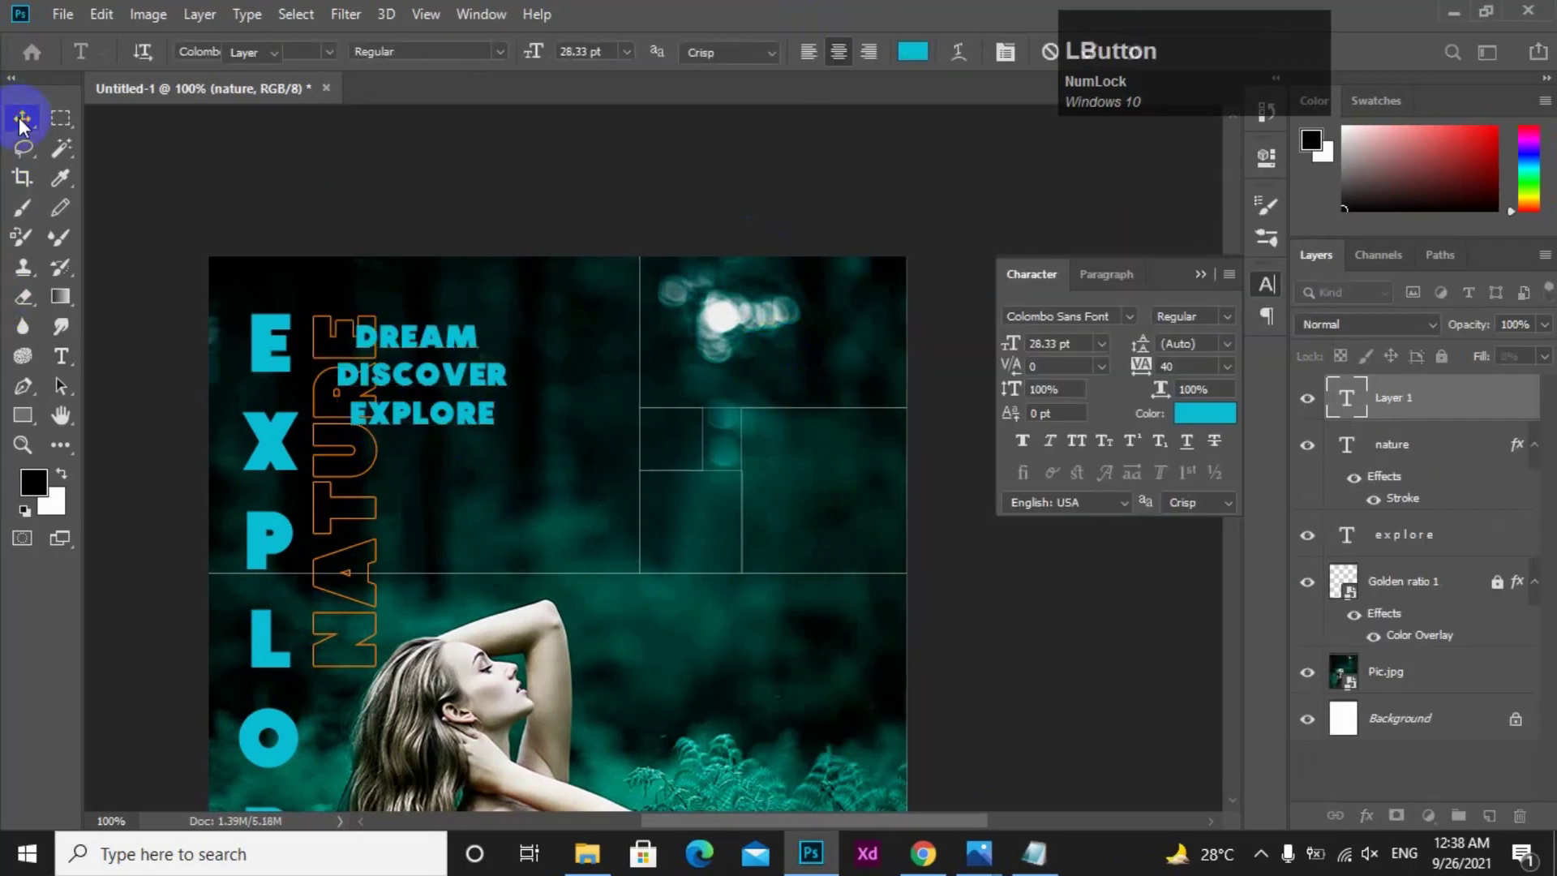
# - Move the three-line dream, discover, explore text clear of the nature outline and left-align its lines
pyautogui.keyDown('ctrl'); pyautogui.click(542, 399); pyautogui.keyUp('ctrl')
pyautogui.moveTo(459, 426); pyautogui.dragTo(515, 411)
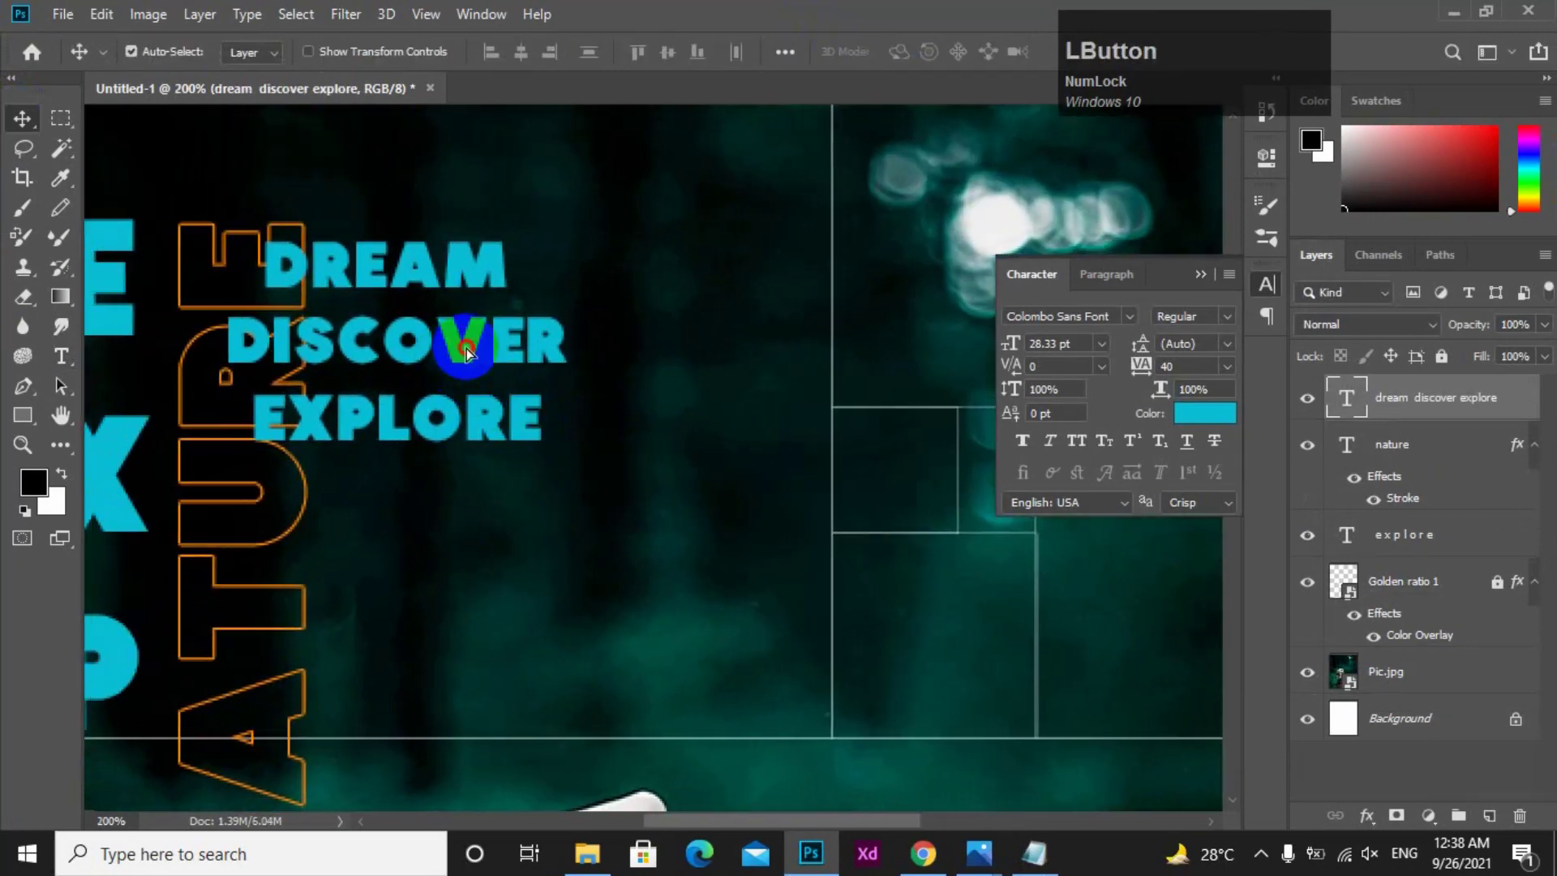
pyautogui.moveTo(467, 350); pyautogui.dragTo(580, 352)
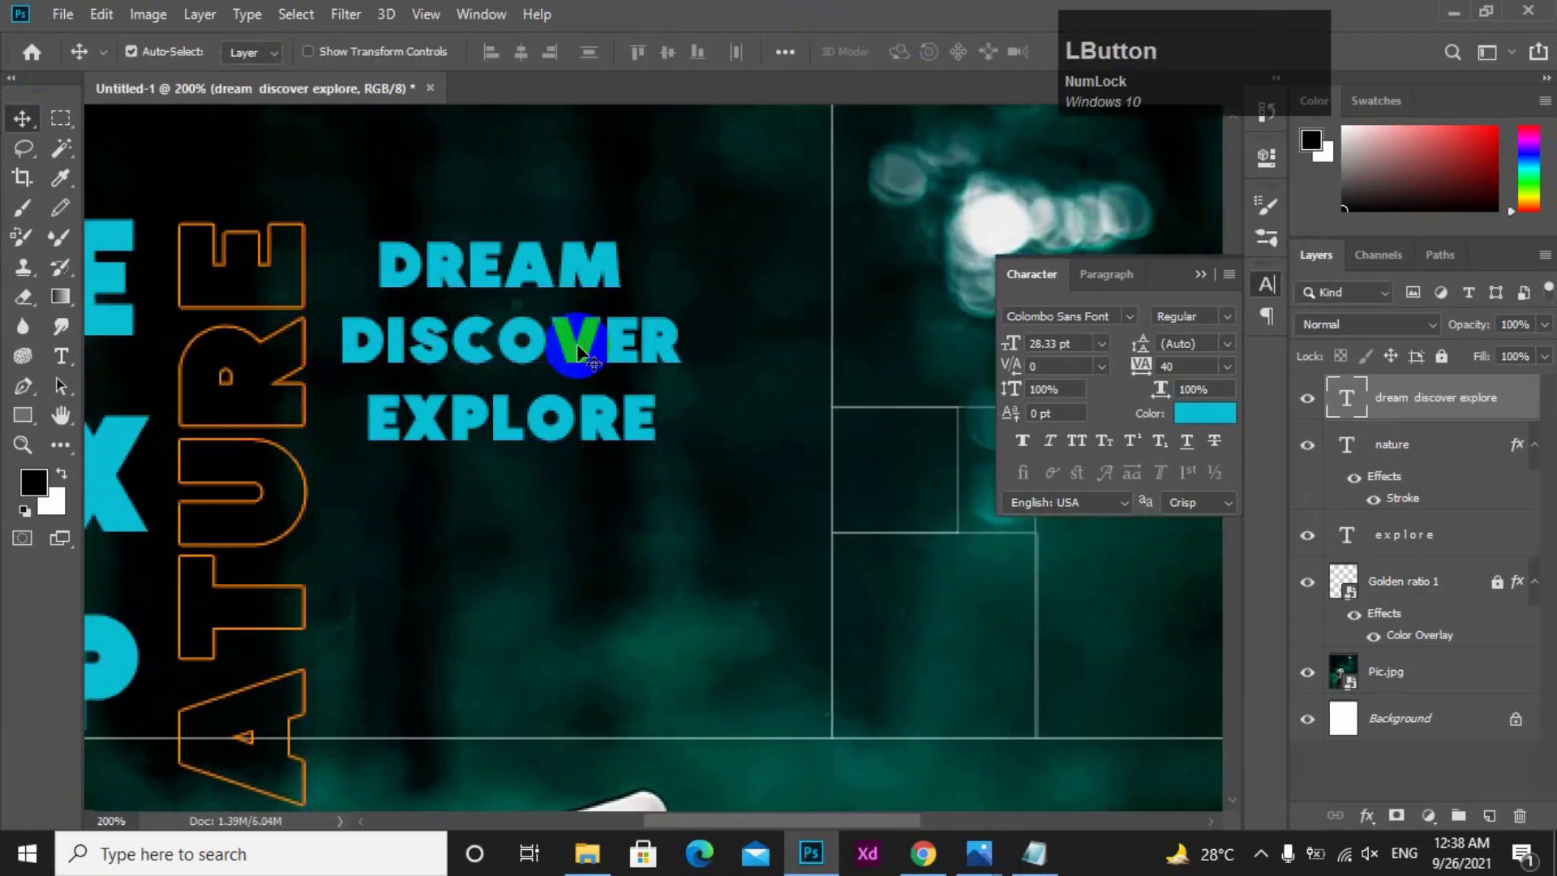
pyautogui.click(62, 357)
pyautogui.click(630, 343)
pyautogui.hotkey('ctrl', 'a')
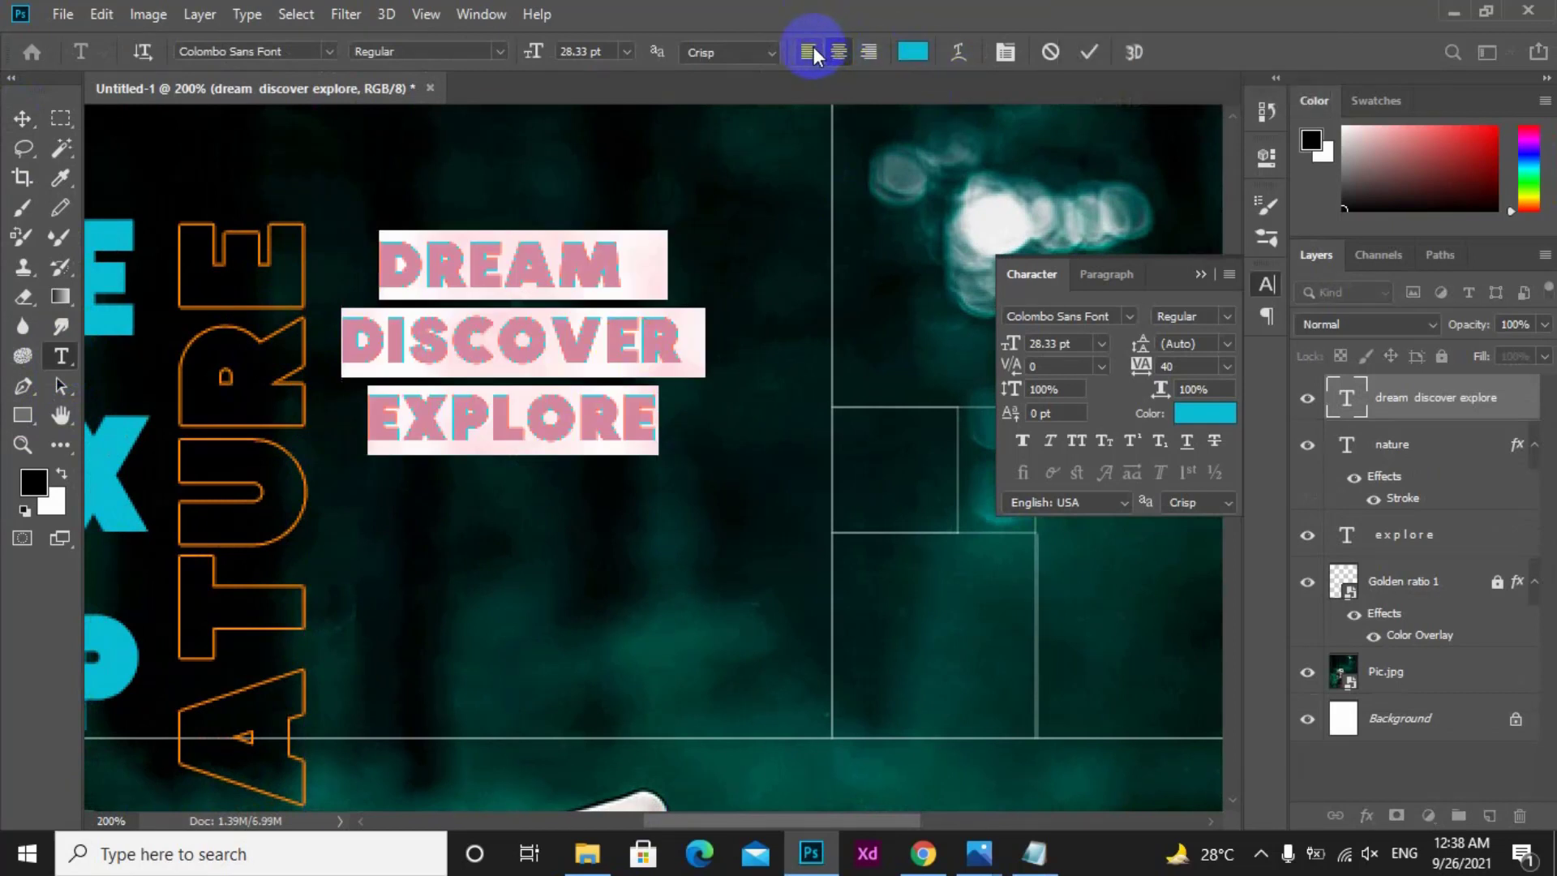
pyautogui.click(810, 52)
pyautogui.click(22, 122)
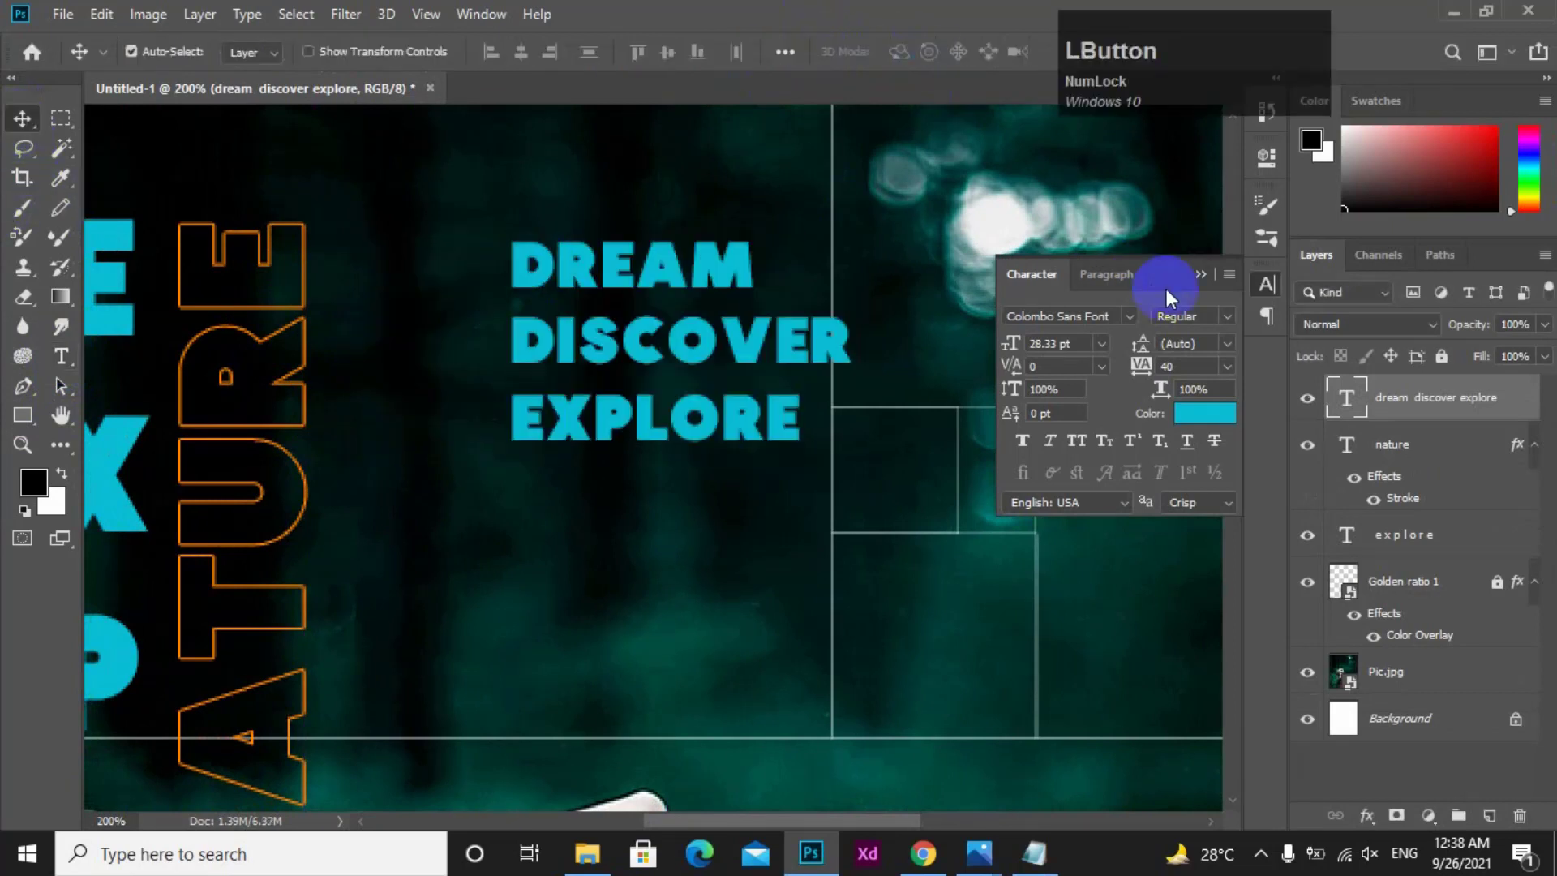
# - Change the font of the dream, discover, explore text to Helvetica LT Std Roman
pyautogui.write('h')
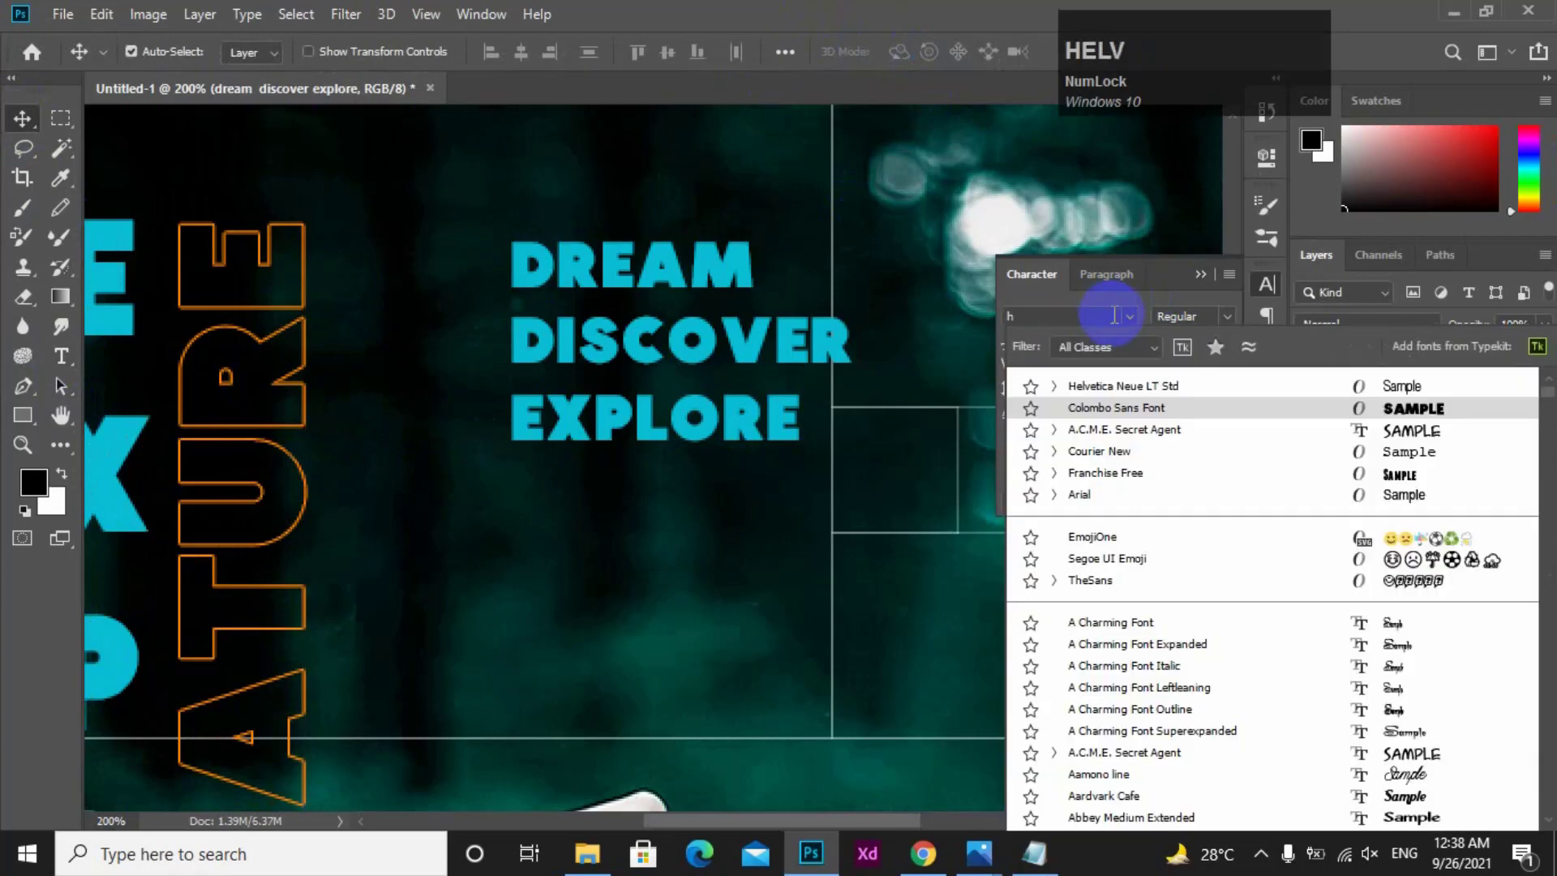
pyautogui.write('e')
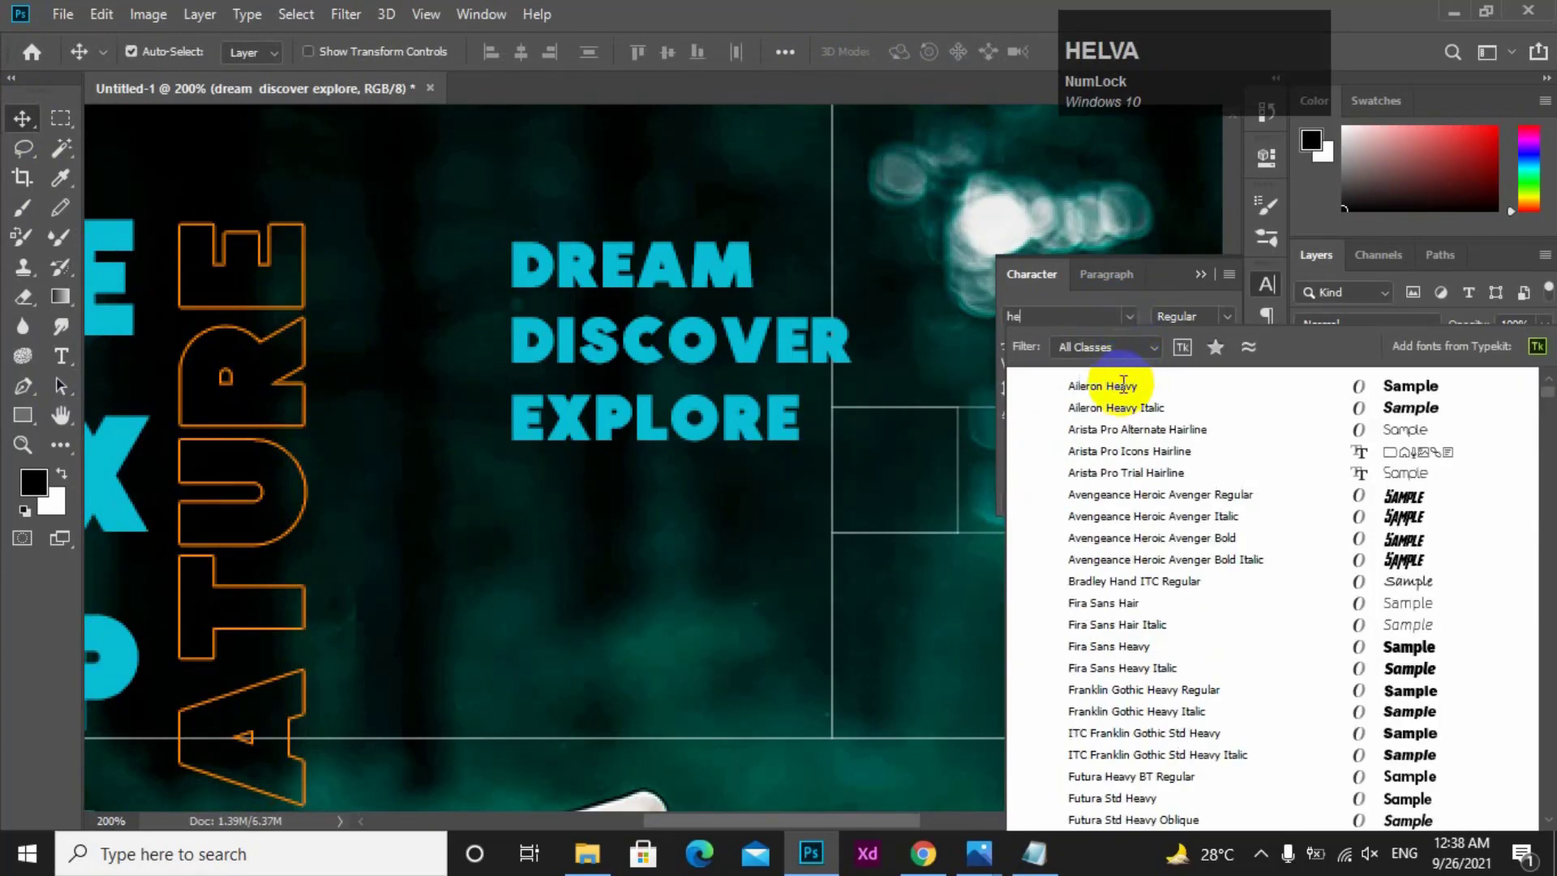
pyautogui.write('lva')
pyautogui.press('BackSpace')
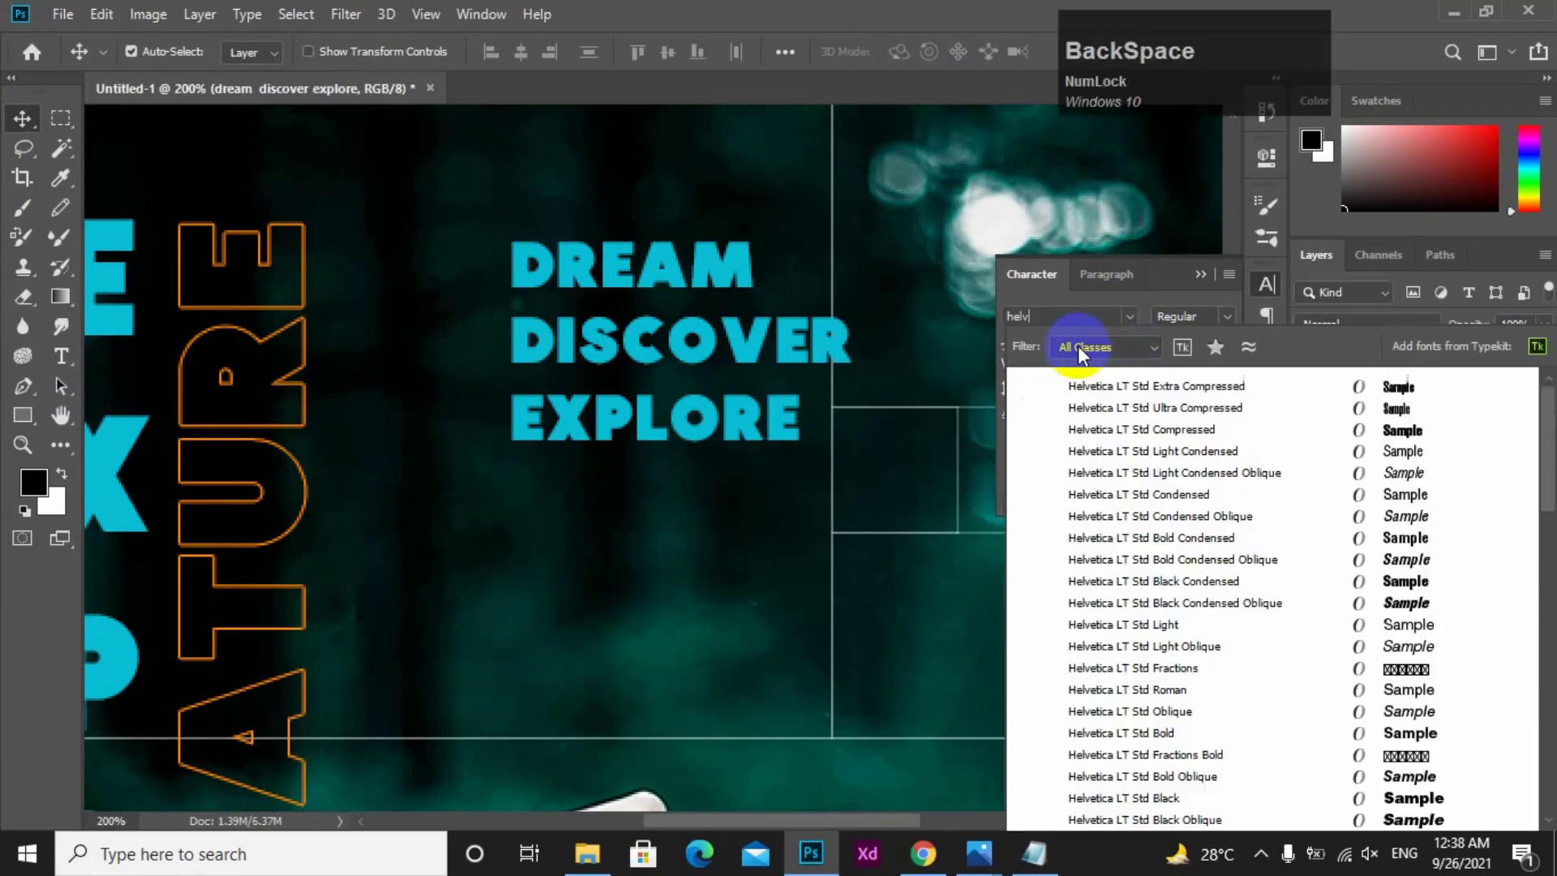
pyautogui.click(1175, 690)
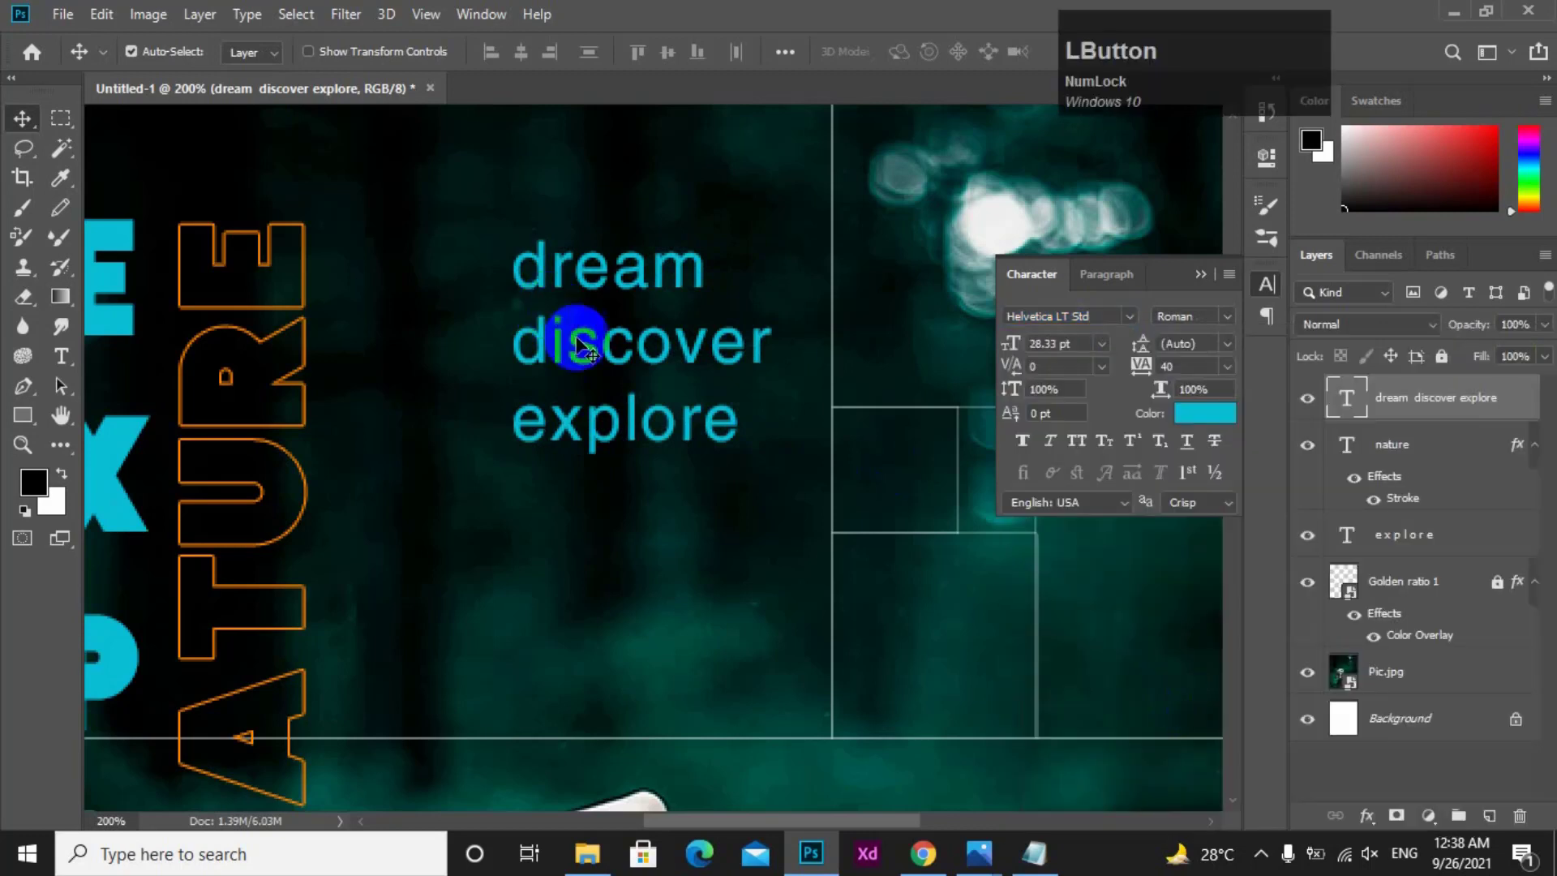
# - Capitalize the first letter of each line so the text reads Dream, Discover, Explore
pyautogui.press('t')
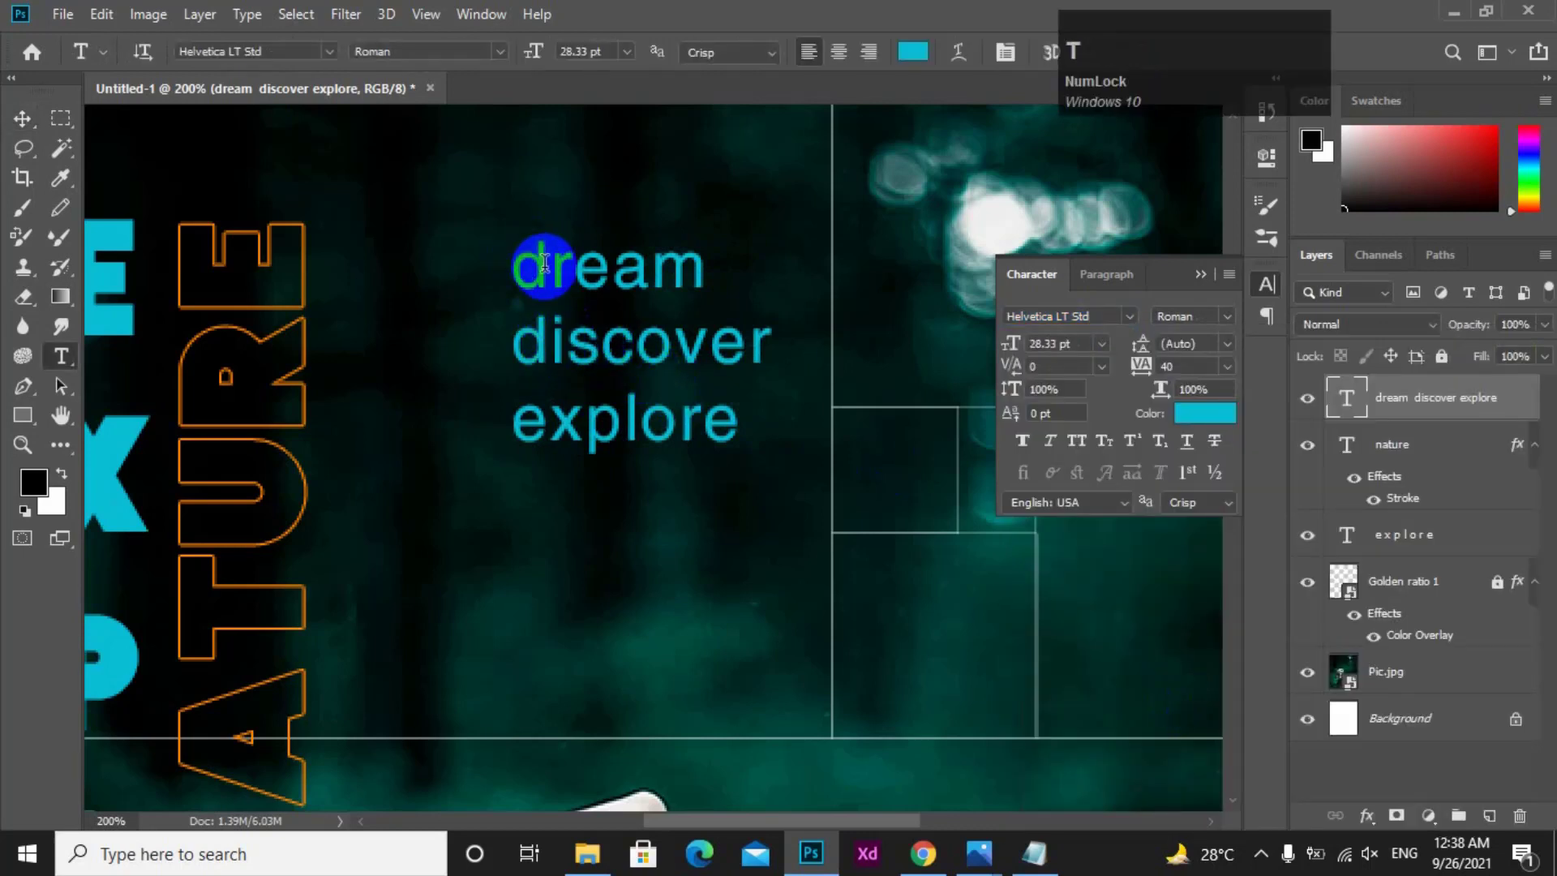
pyautogui.moveTo(543, 264); pyautogui.dragTo(520, 265)
pyautogui.write('D')
pyautogui.press('Down')
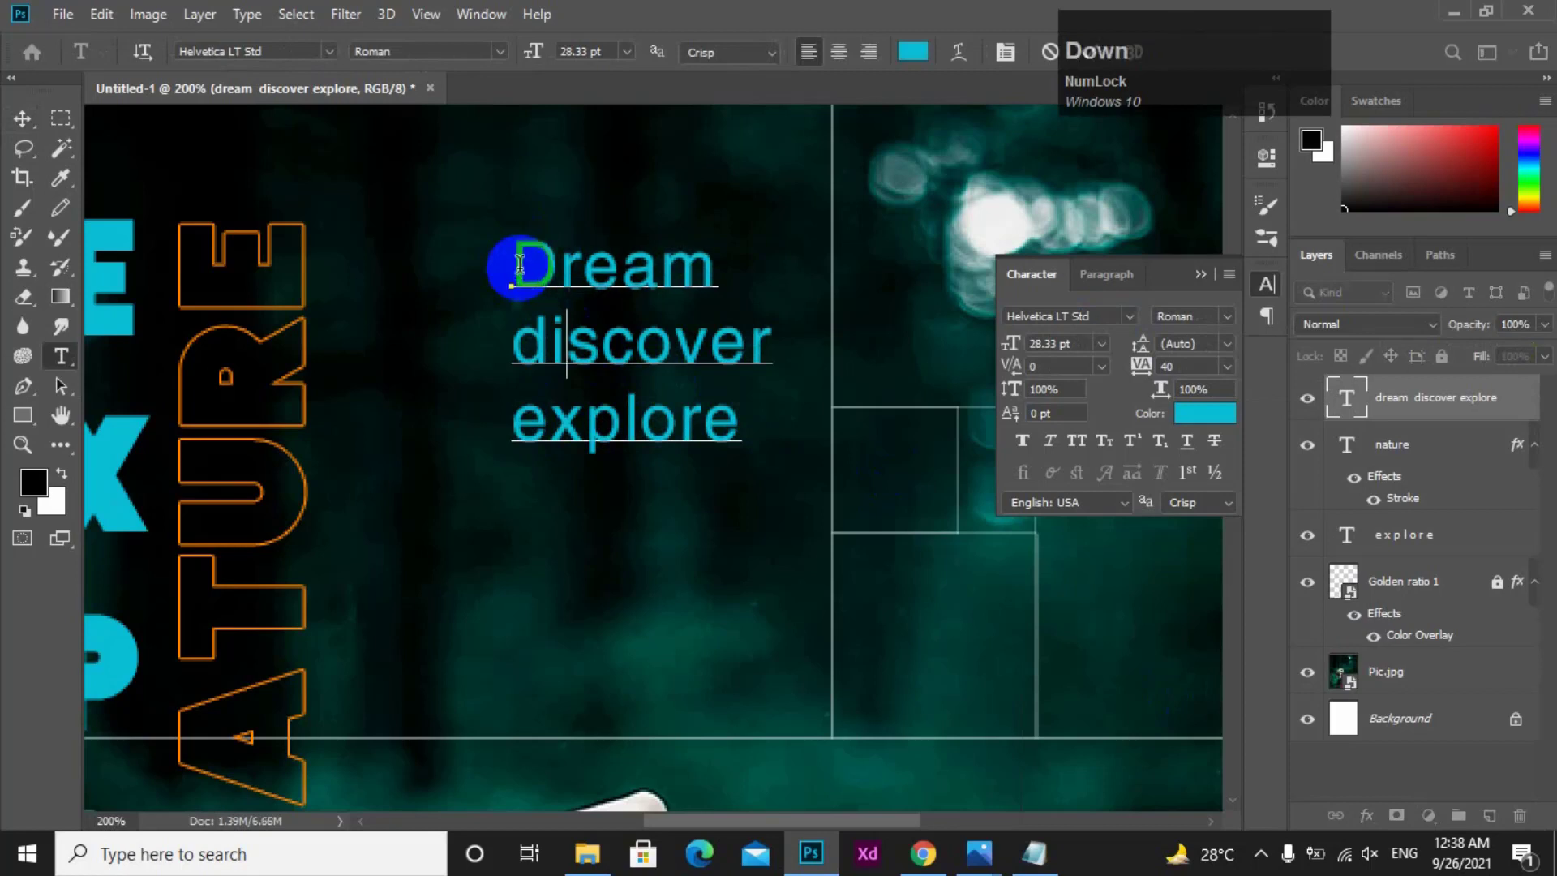
pyautogui.press('Delete')
pyautogui.write('D')
pyautogui.press('Down')
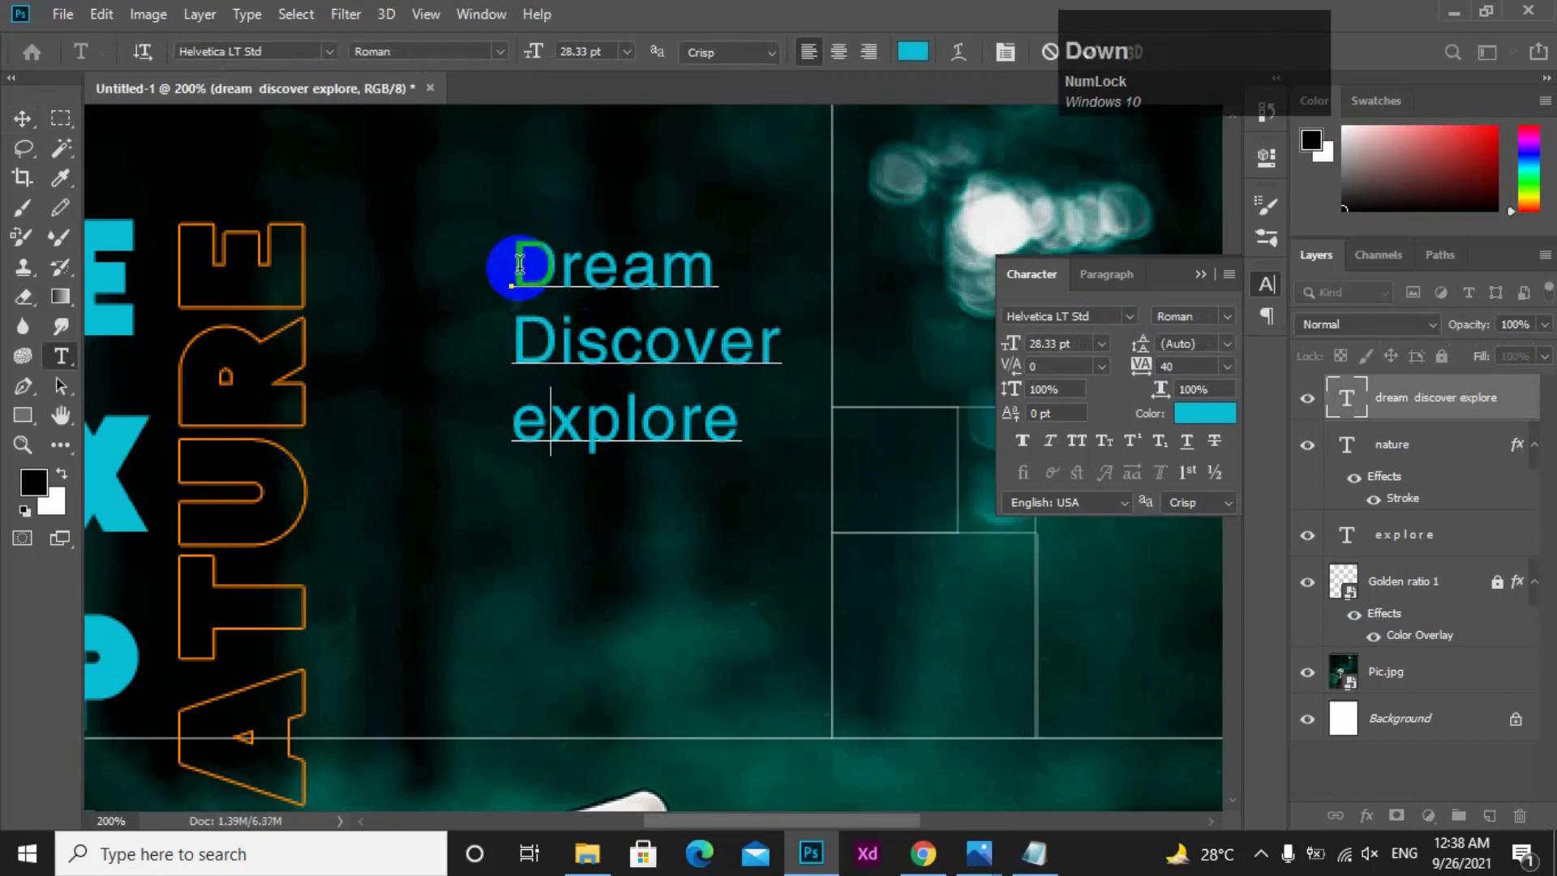
pyautogui.press('Delete')
pyautogui.write('W')
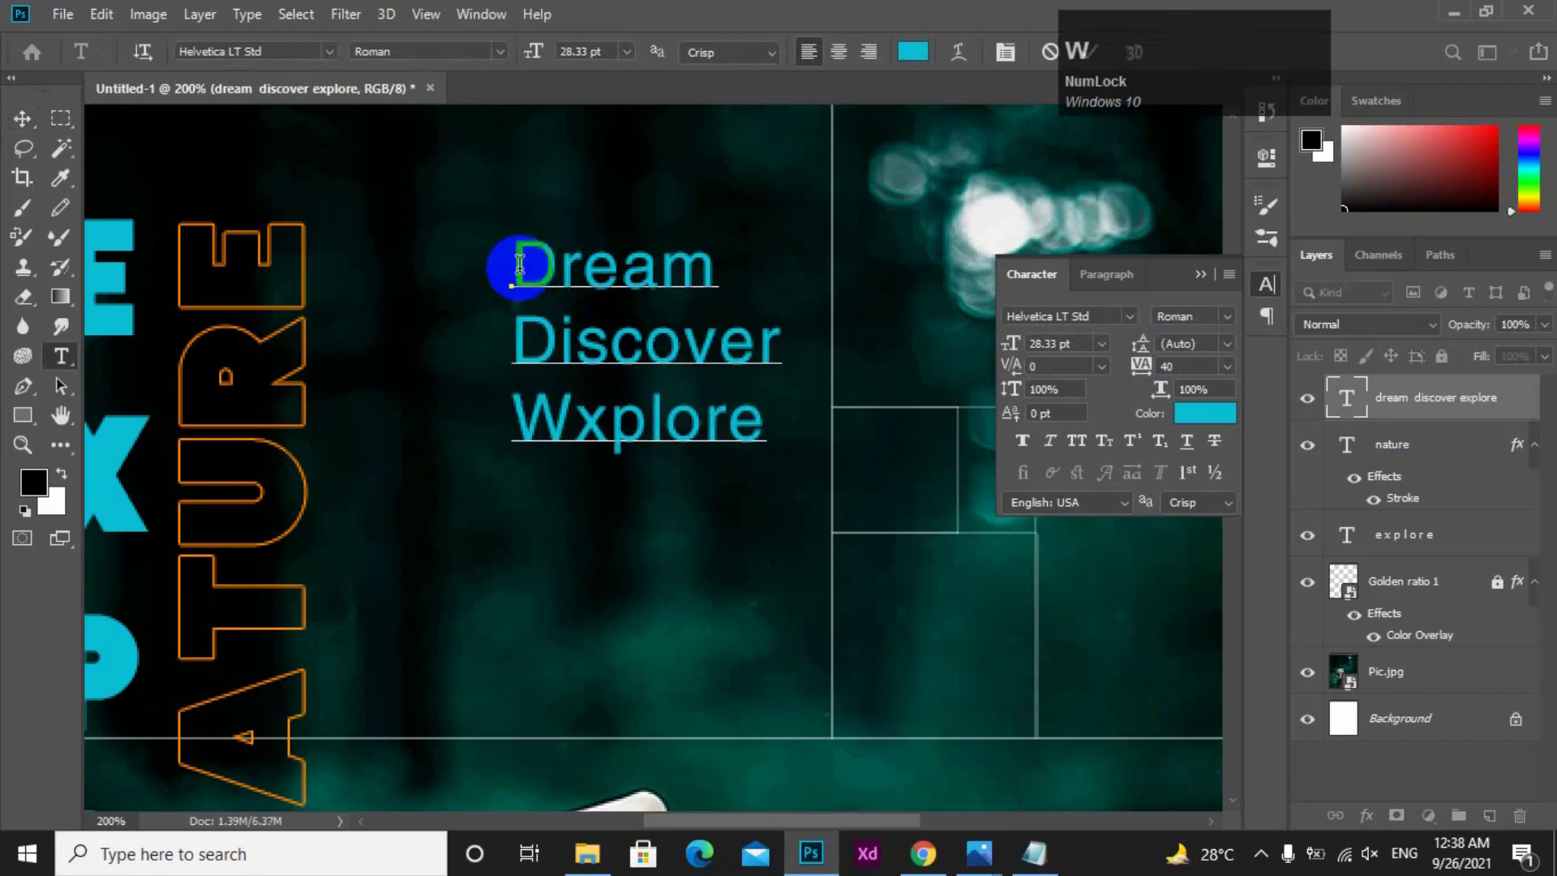
pyautogui.press('BackSpace')
pyautogui.write('E')
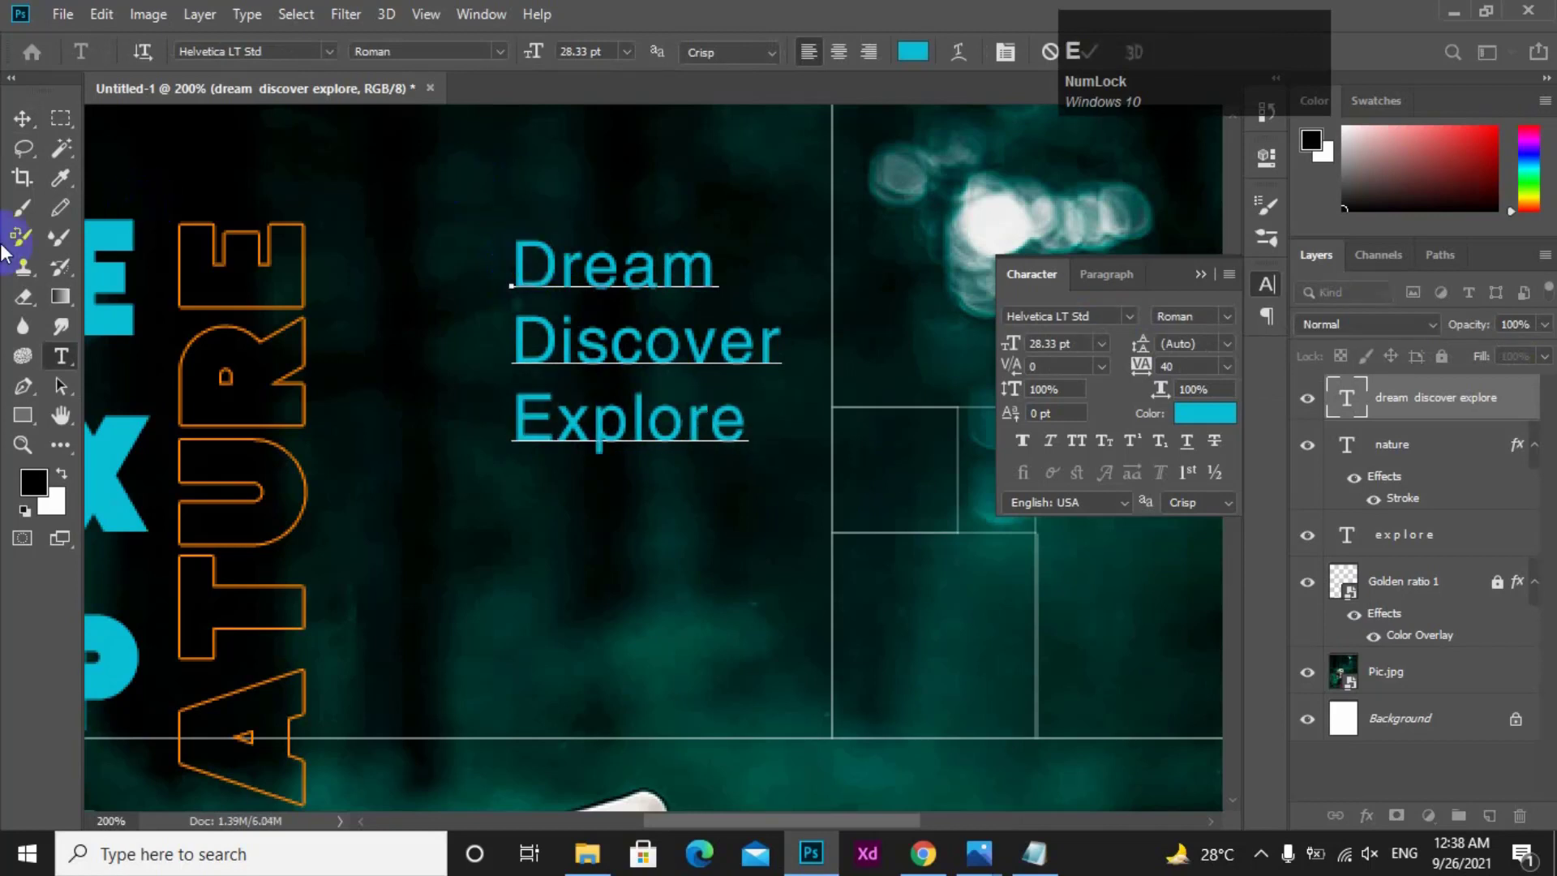
pyautogui.click(24, 119)
# - Place the Dream, Discover, Explore text beside the upper nature letters and scale it proportionally to about 80%, or 22.67 pt
pyautogui.moveTo(635, 284); pyautogui.dragTo(479, 256)
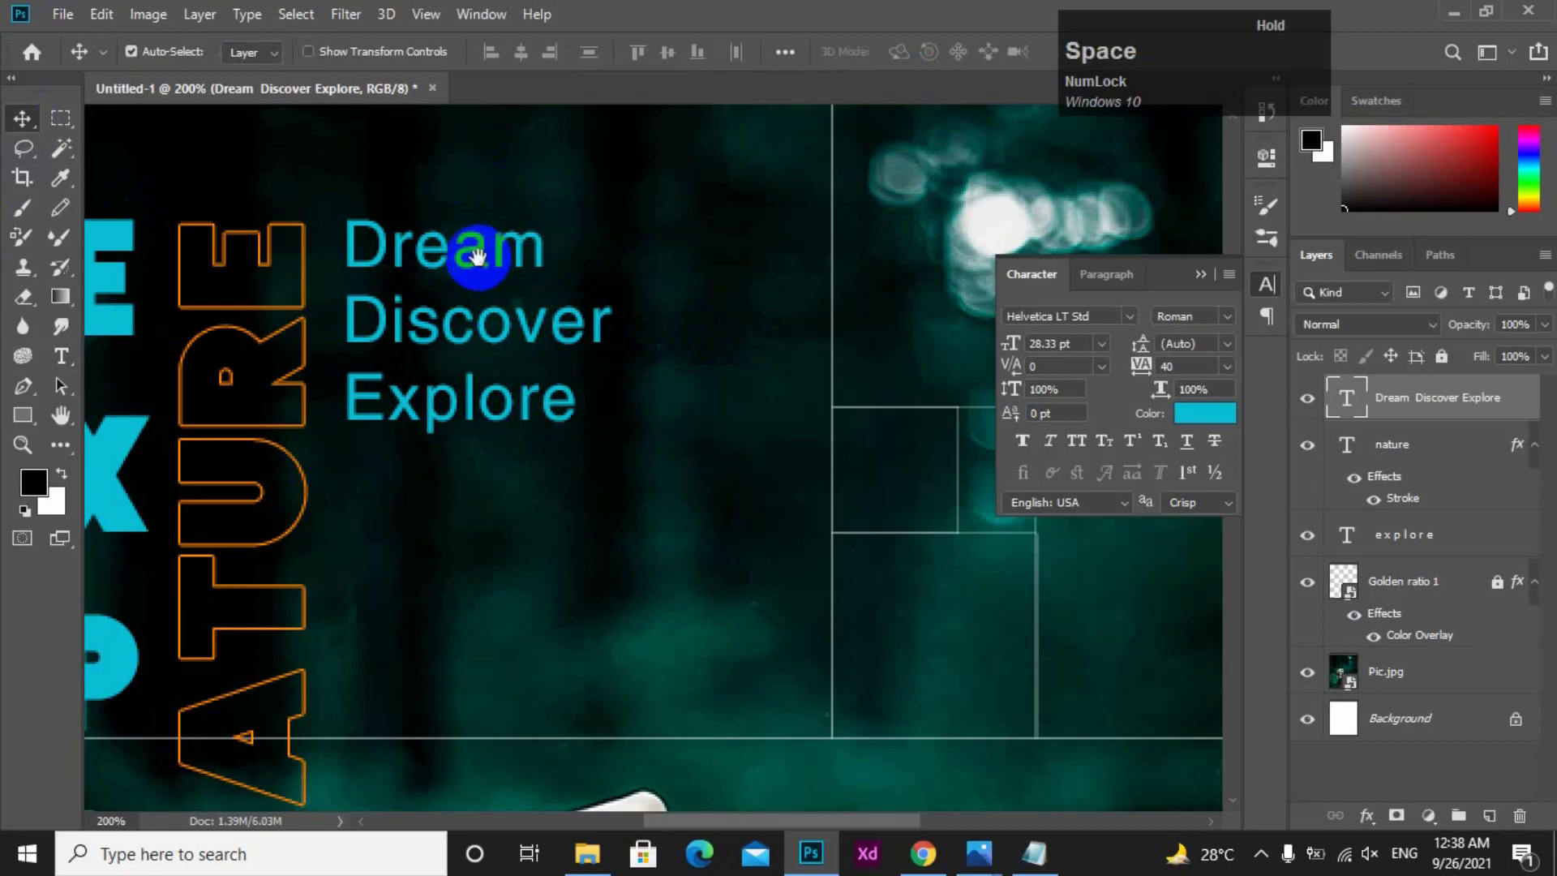
pyautogui.keyDown('alt'); pyautogui.click(503, 335); pyautogui.keyUp('alt')
pyautogui.keyDown('alt'); pyautogui.click(503, 335); pyautogui.keyUp('alt')
pyautogui.moveTo(555, 380); pyautogui.dragTo(515, 333)
pyautogui.keyDown('ctrl'); pyautogui.click(510, 292); pyautogui.keyUp('ctrl')
pyautogui.hotkey('ctrl', 't')
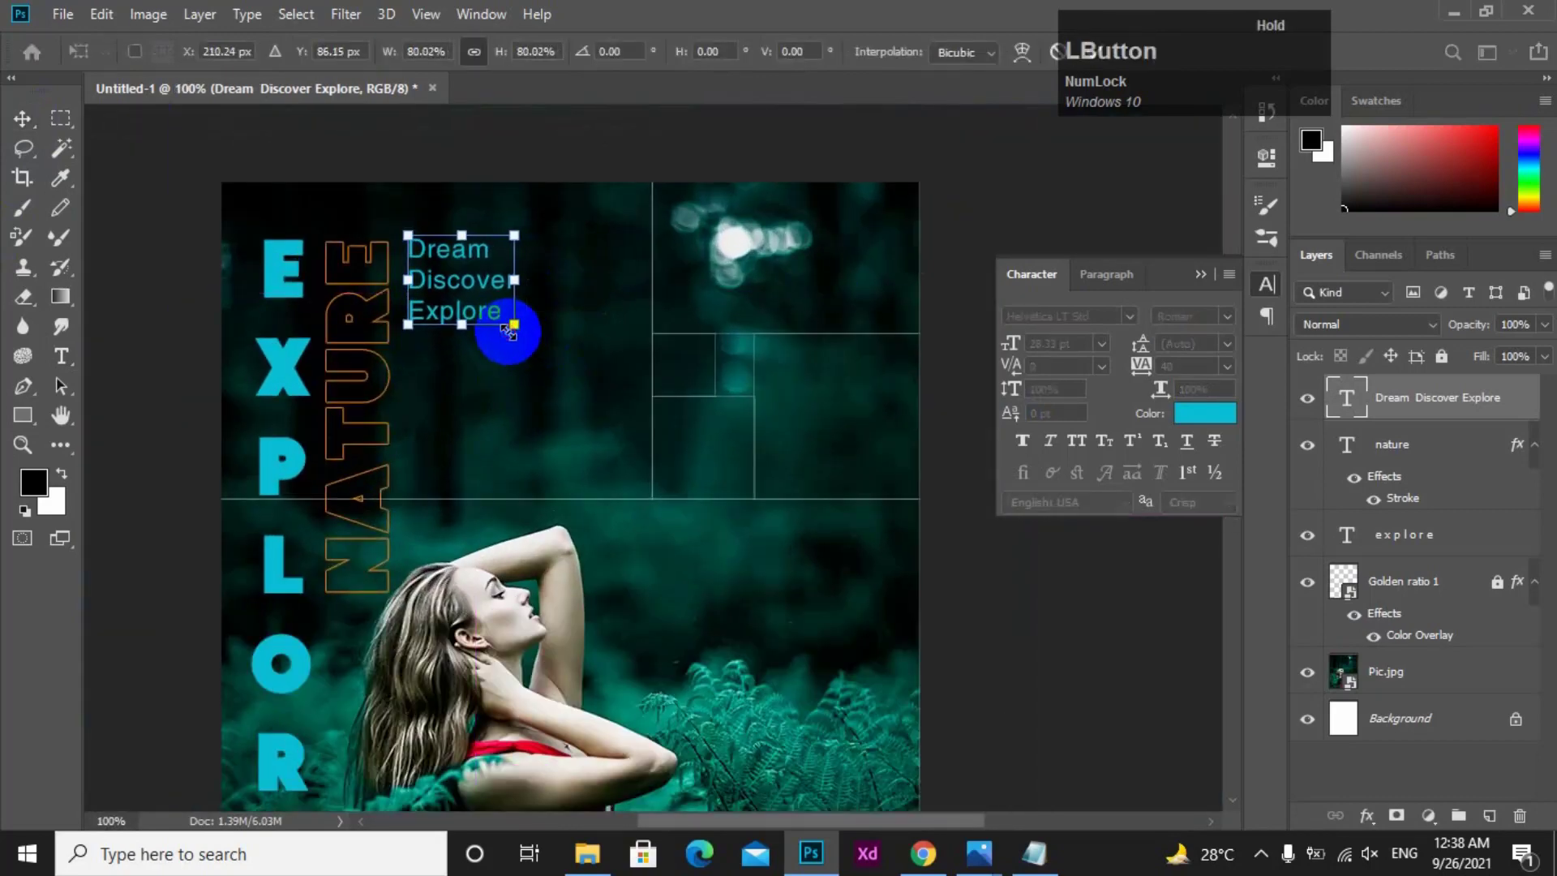
pyautogui.press('Return')
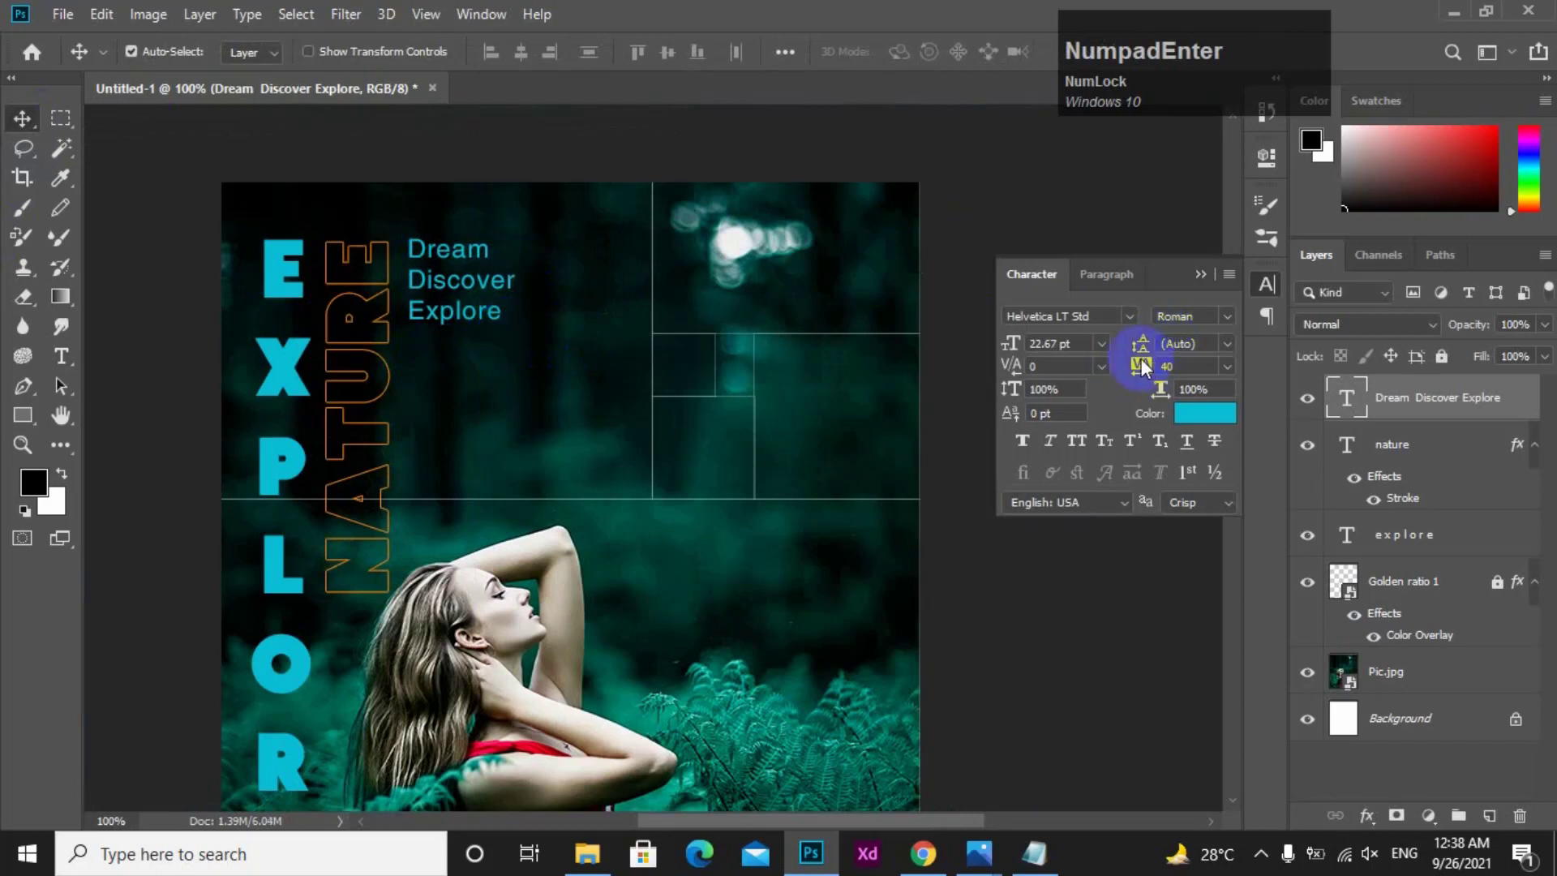
# - Set the leading of the Dream, Discover, Explore text to 42.01 pt and nudge the block into position beside the nature outline
pyautogui.moveTo(1150, 344); pyautogui.dragTo(1151, 339)
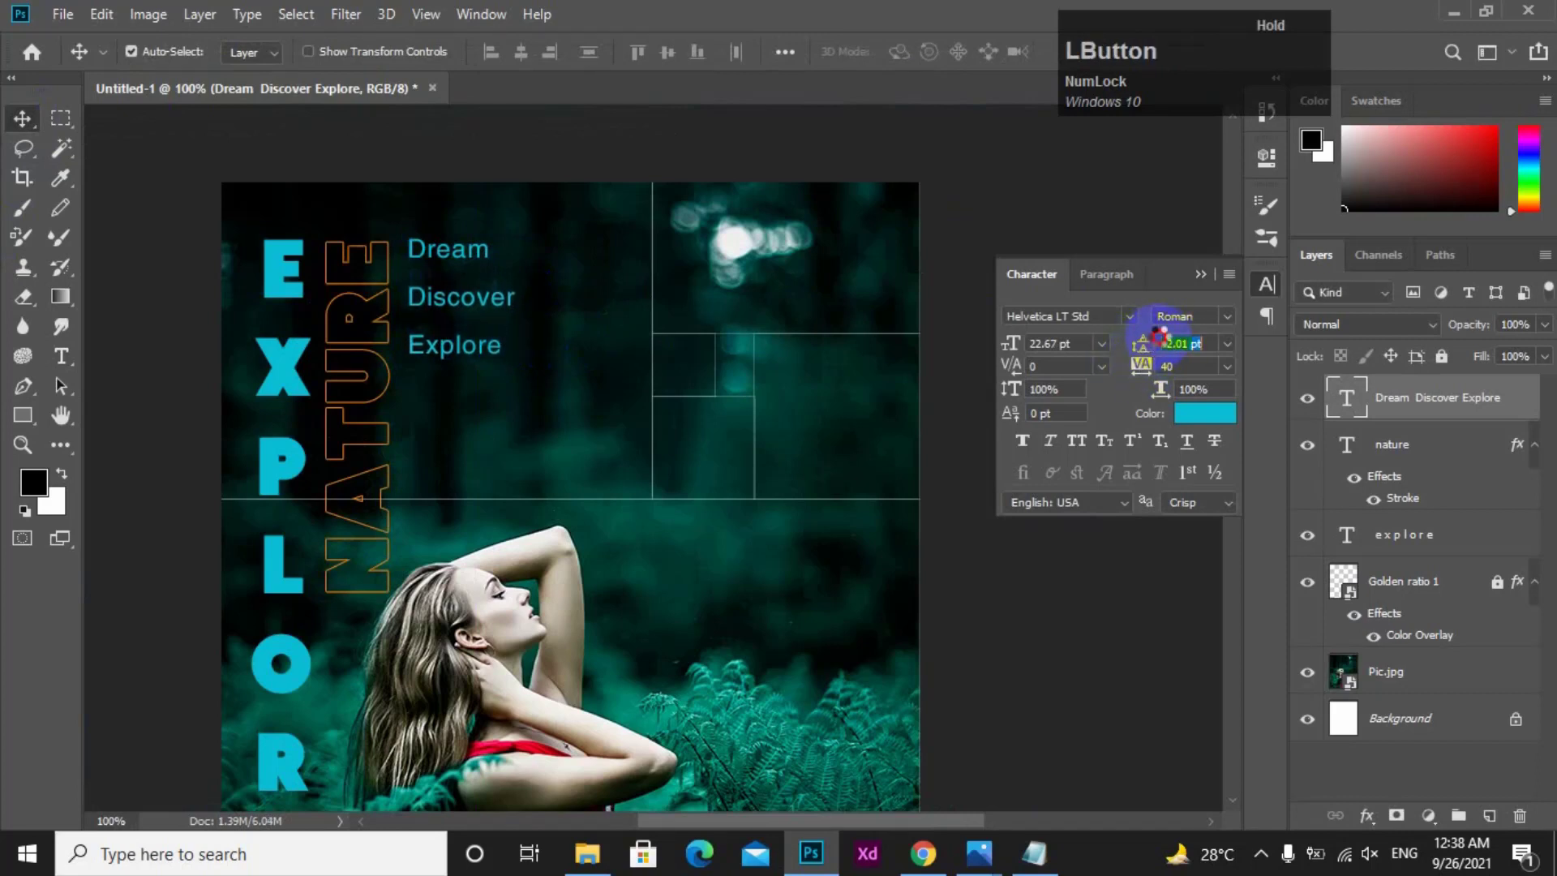
pyautogui.click(578, 344)
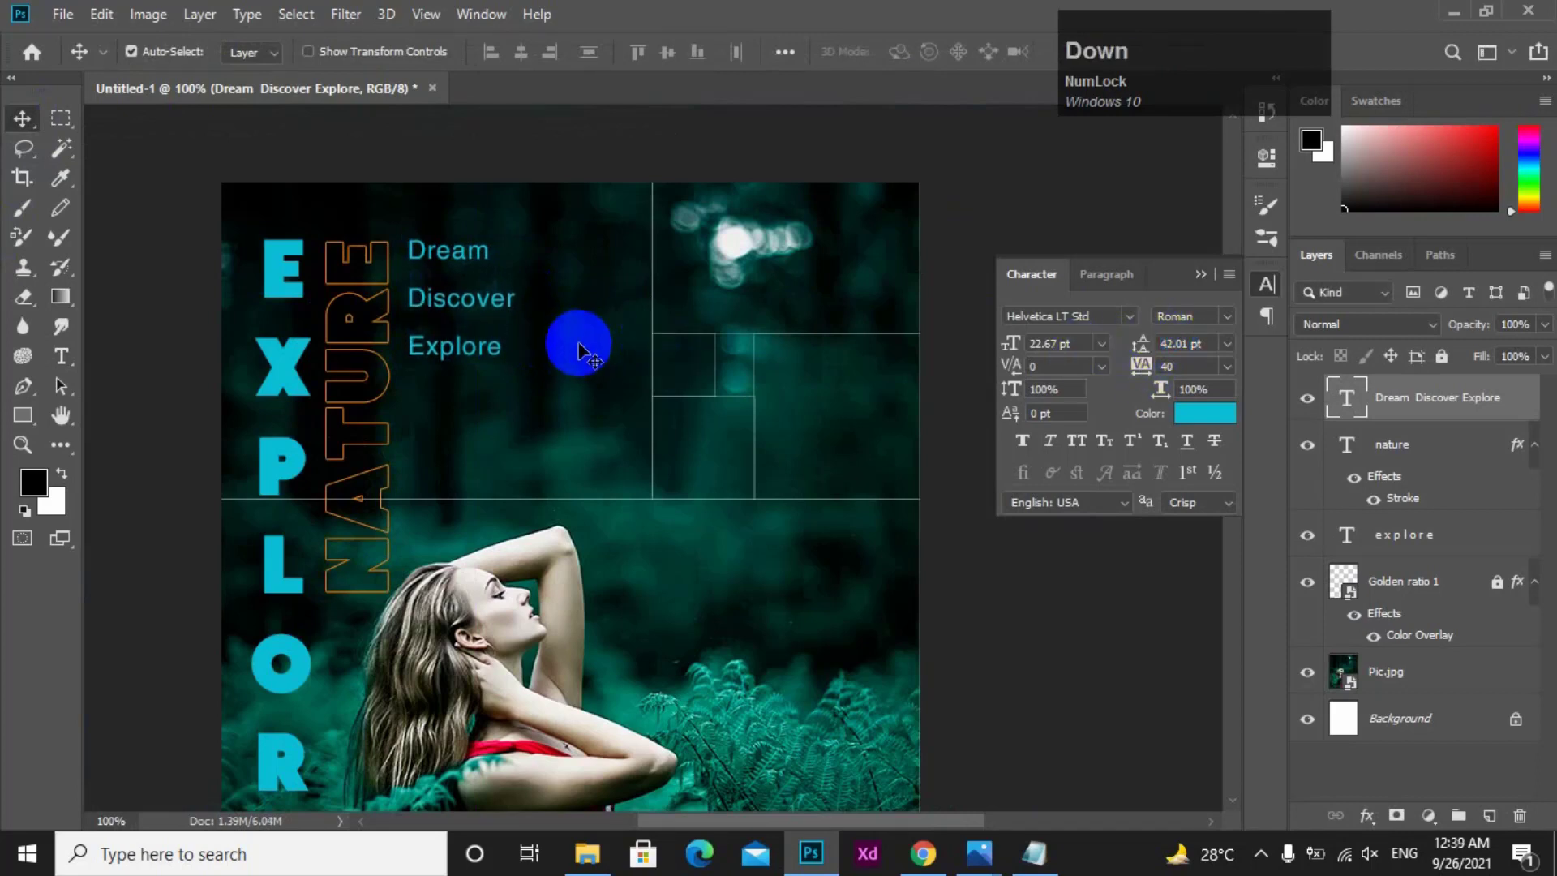
pyautogui.keyDown('alt'); pyautogui.click(579, 343); pyautogui.keyUp('alt')
pyautogui.keyDown('alt'); pyautogui.click(581, 343); pyautogui.keyUp('alt')
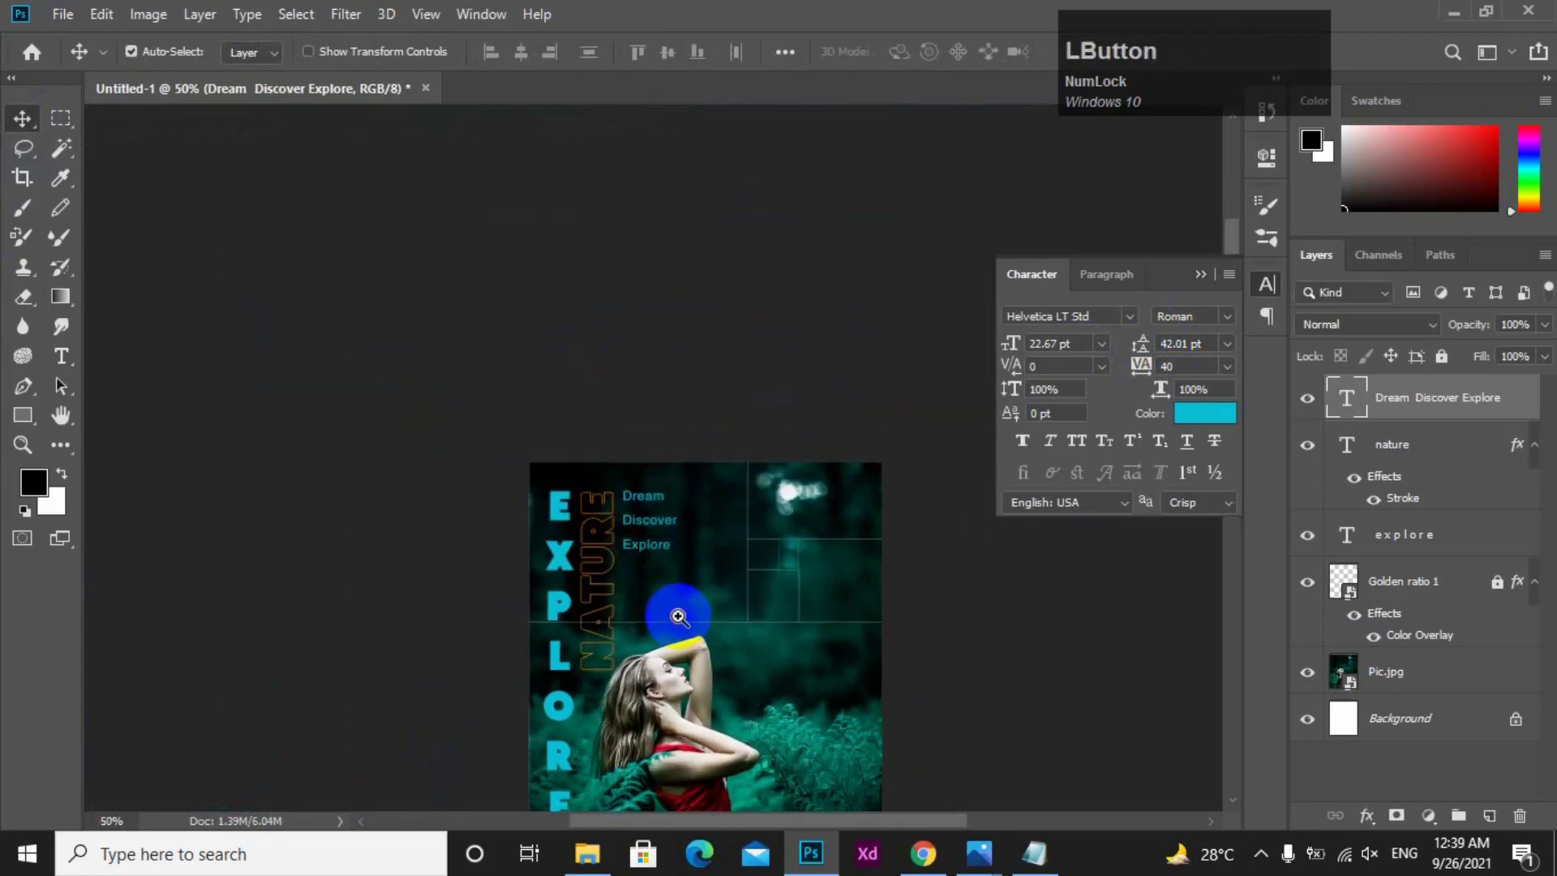
pyautogui.moveTo(678, 616); pyautogui.dragTo(473, 486)
pyautogui.keyDown('ctrl'); pyautogui.click(579, 294); pyautogui.keyUp('ctrl')
pyautogui.keyDown('ctrl'); pyautogui.click(579, 294); pyautogui.keyUp('ctrl')
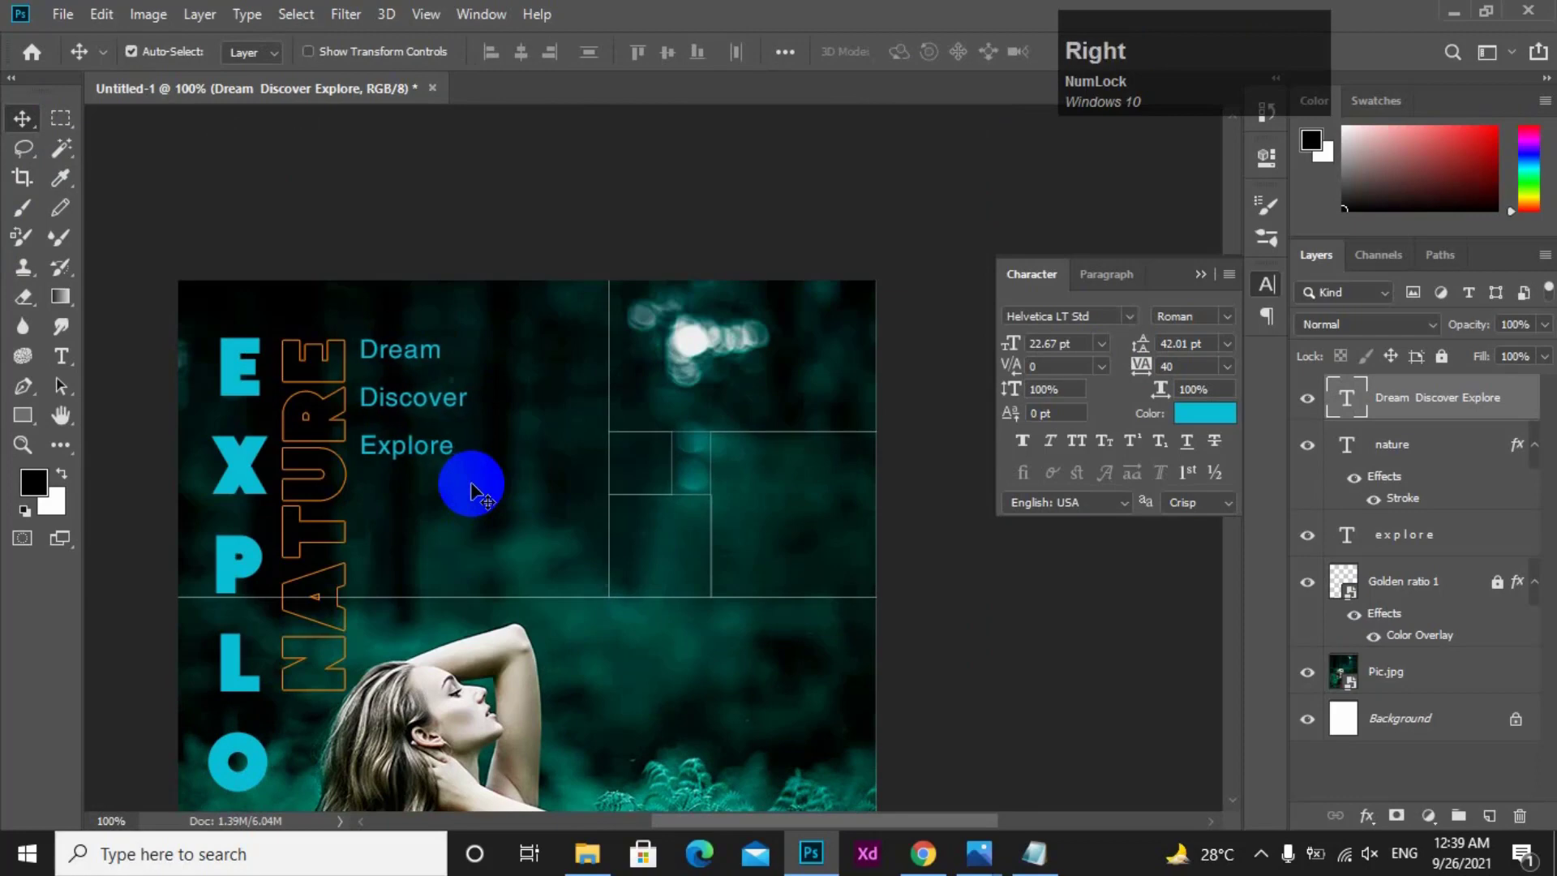
# - Examine the whole cover layout and the empty golden ratio sections in its upper-right area
pyautogui.keyDown('alt'); pyautogui.click(472, 484); pyautogui.keyUp('alt')
pyautogui.keyDown('alt'); pyautogui.click(472, 484); pyautogui.keyUp('alt')
pyautogui.moveTo(665, 511); pyautogui.dragTo(445, 410)
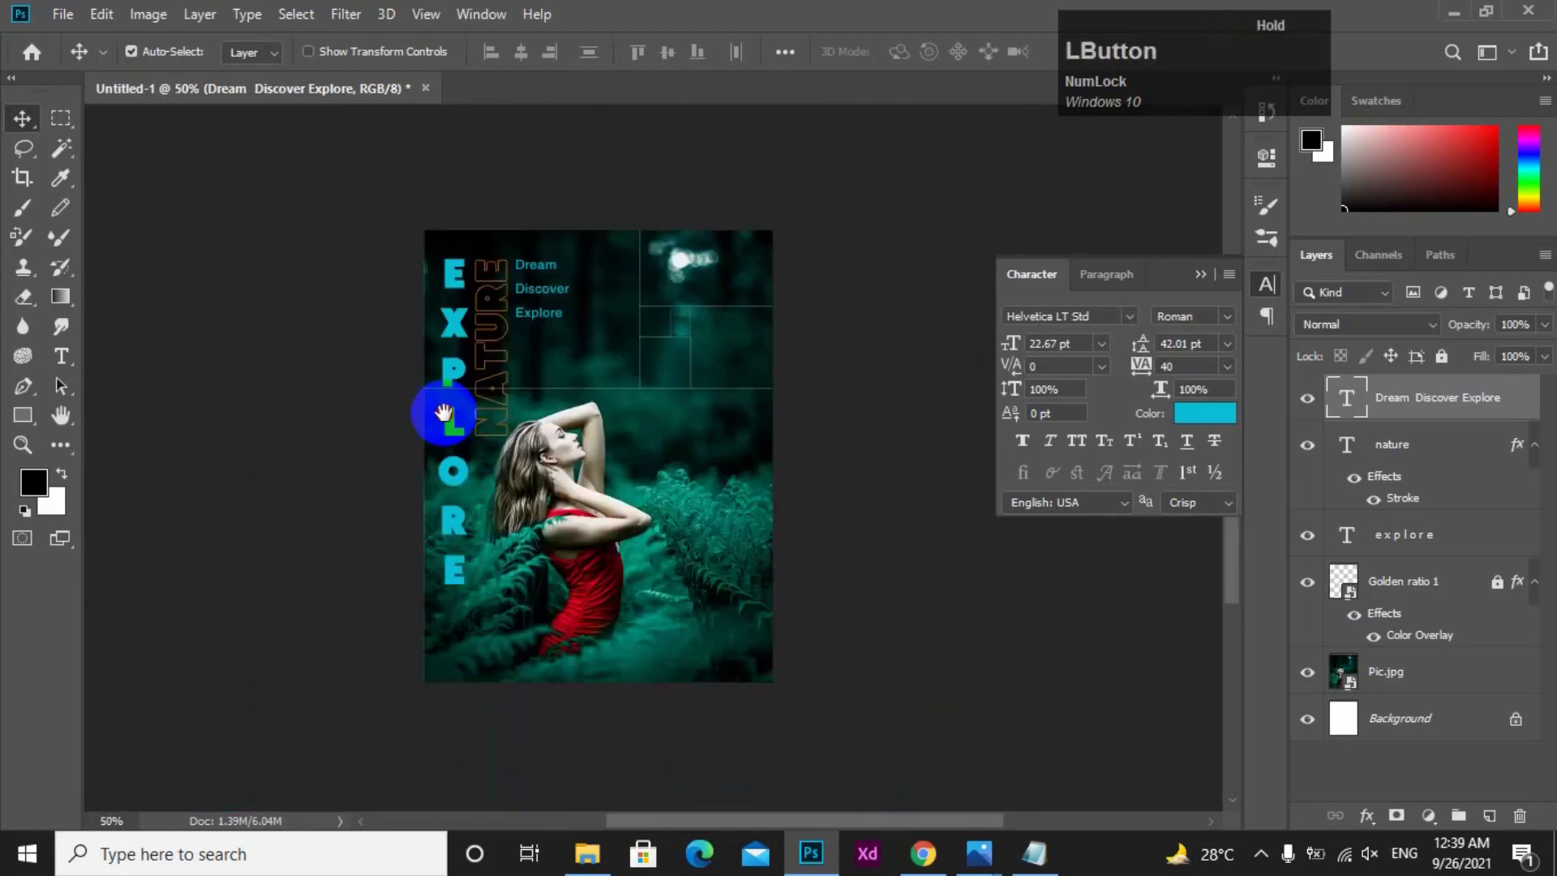
pyautogui.keyDown('ctrl'); pyautogui.click(639, 431); pyautogui.keyUp('ctrl')
pyautogui.keyDown('alt'); pyautogui.click(639, 431); pyautogui.keyUp('alt')
pyautogui.keyDown('ctrl'); pyautogui.click(671, 300); pyautogui.keyUp('ctrl')
pyautogui.keyDown('ctrl'); pyautogui.click(671, 300); pyautogui.keyUp('ctrl')
pyautogui.moveTo(852, 311); pyautogui.dragTo(507, 594)
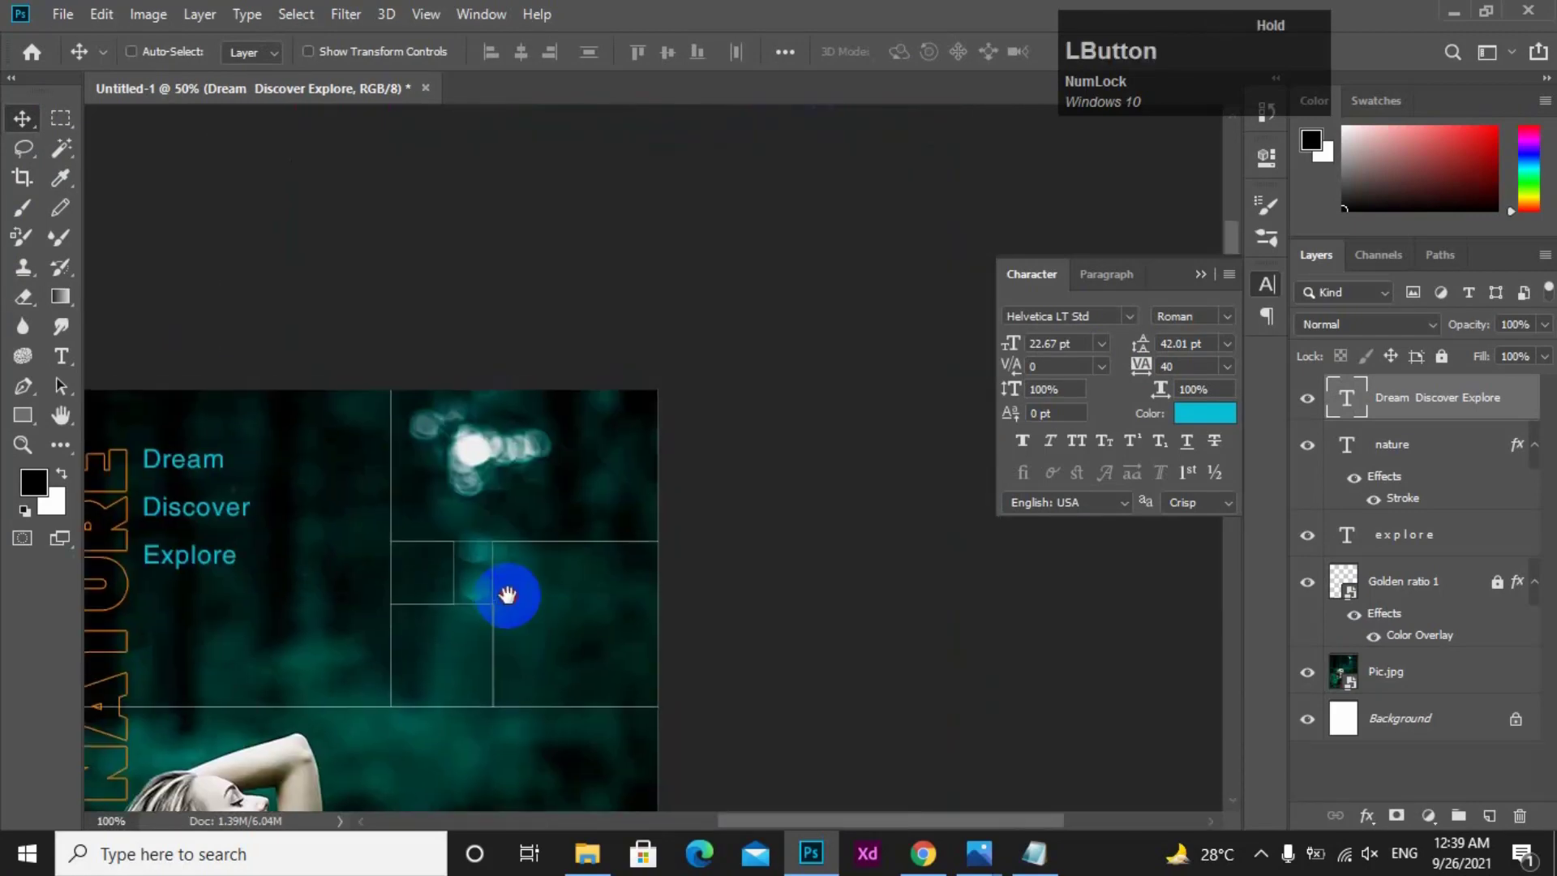
pyautogui.keyDown('ctrl'); pyautogui.click(626, 484); pyautogui.keyUp('ctrl')
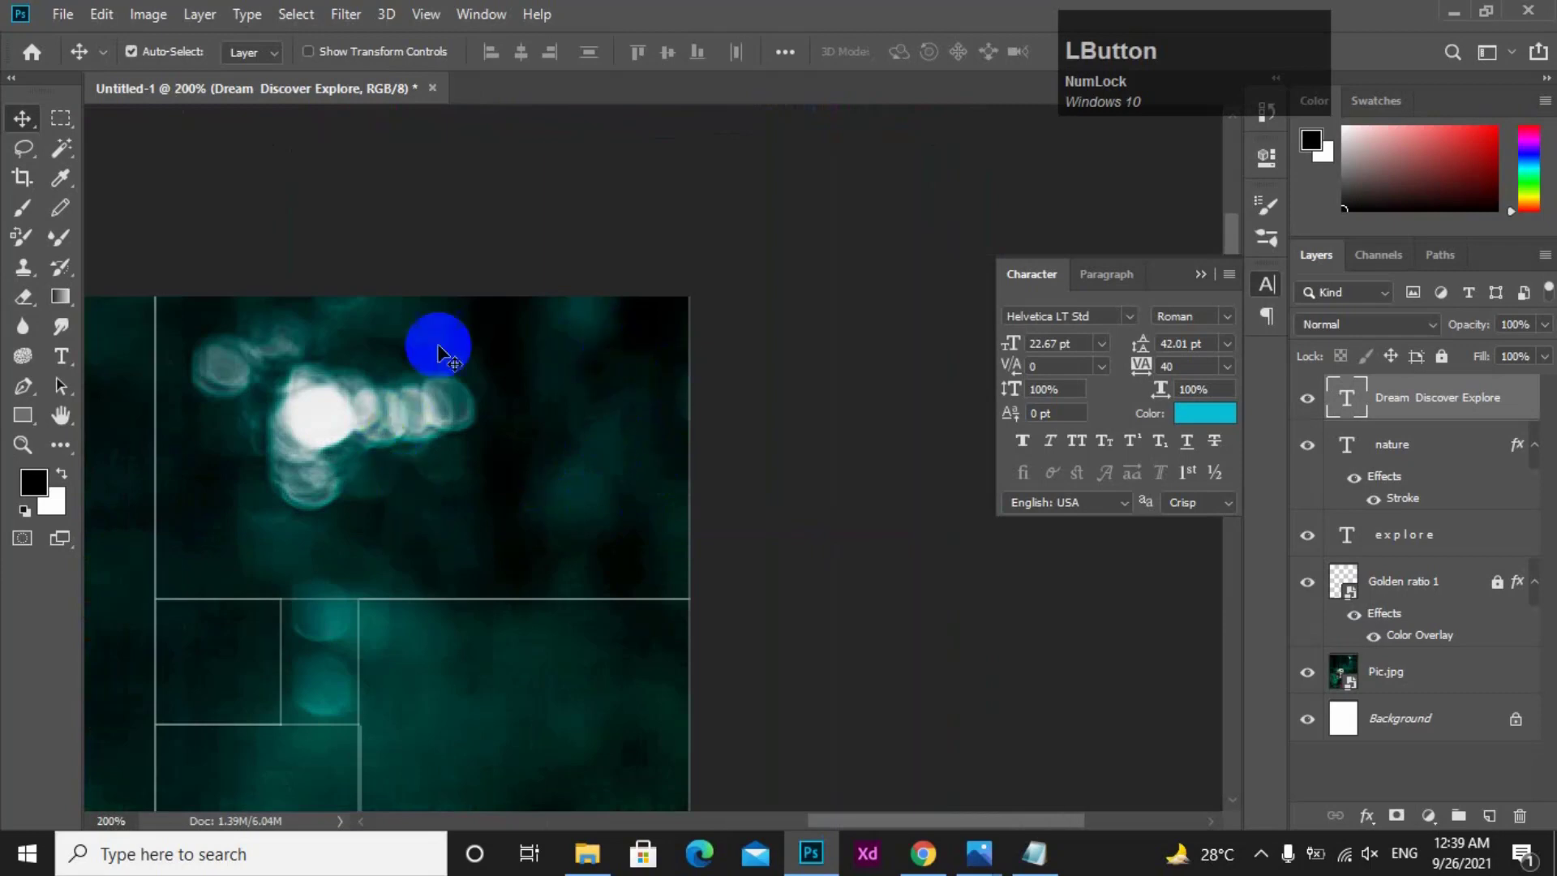
pyautogui.keyDown('alt'); pyautogui.click(519, 470); pyautogui.keyUp('alt')
pyautogui.moveTo(702, 536); pyautogui.dragTo(728, 449)
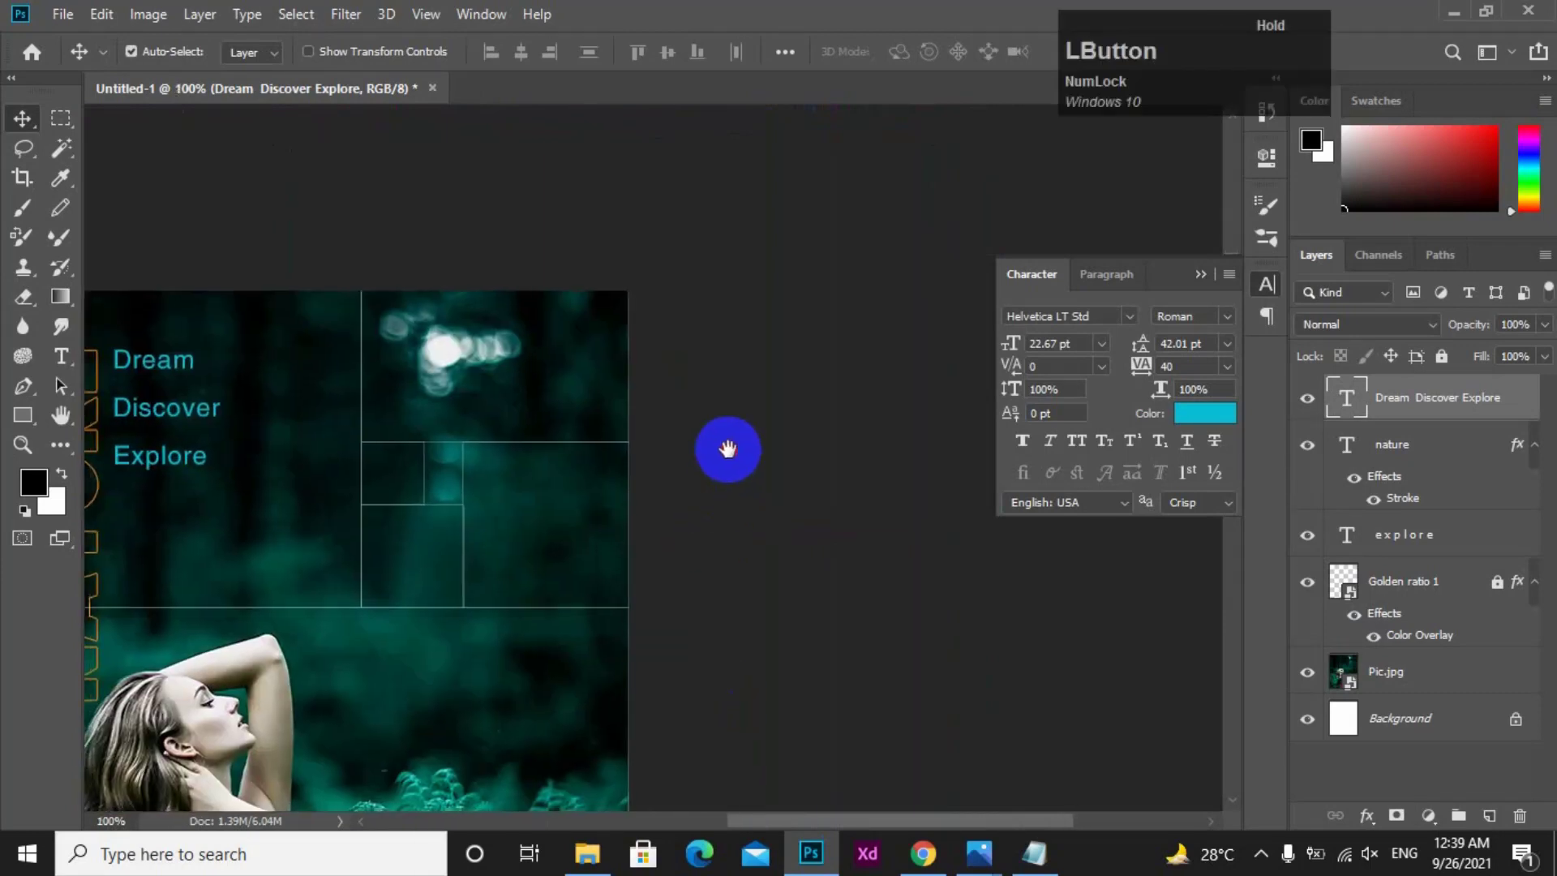
# - Open Magazine Cover Design.psd from the Ingredients folder in Photoshop
pyautogui.click(588, 853)
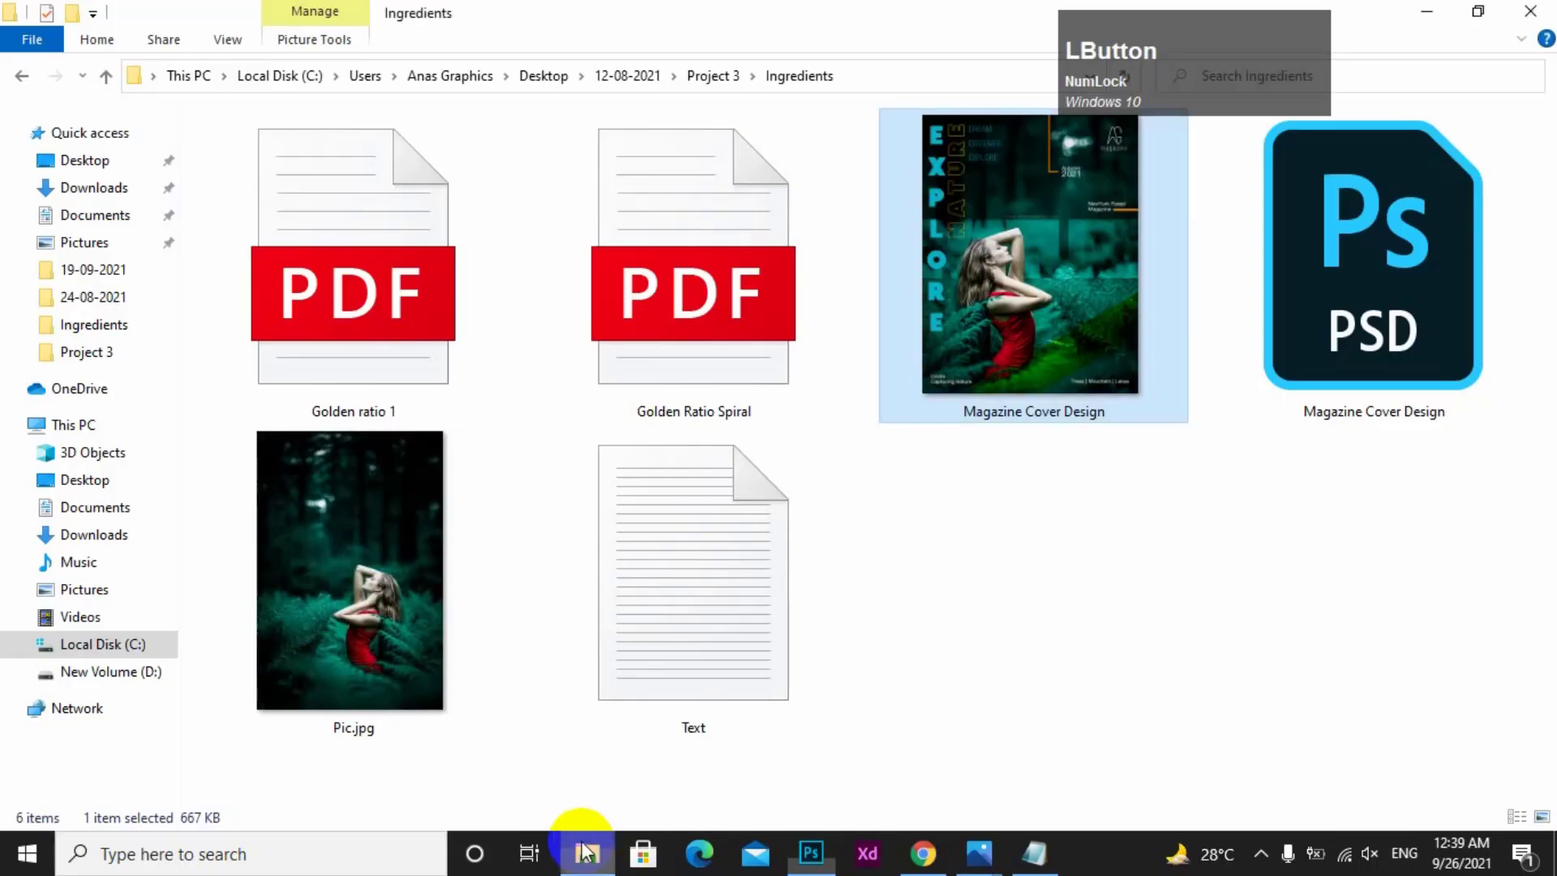
pyautogui.click(1321, 240)
pyautogui.press('Return')
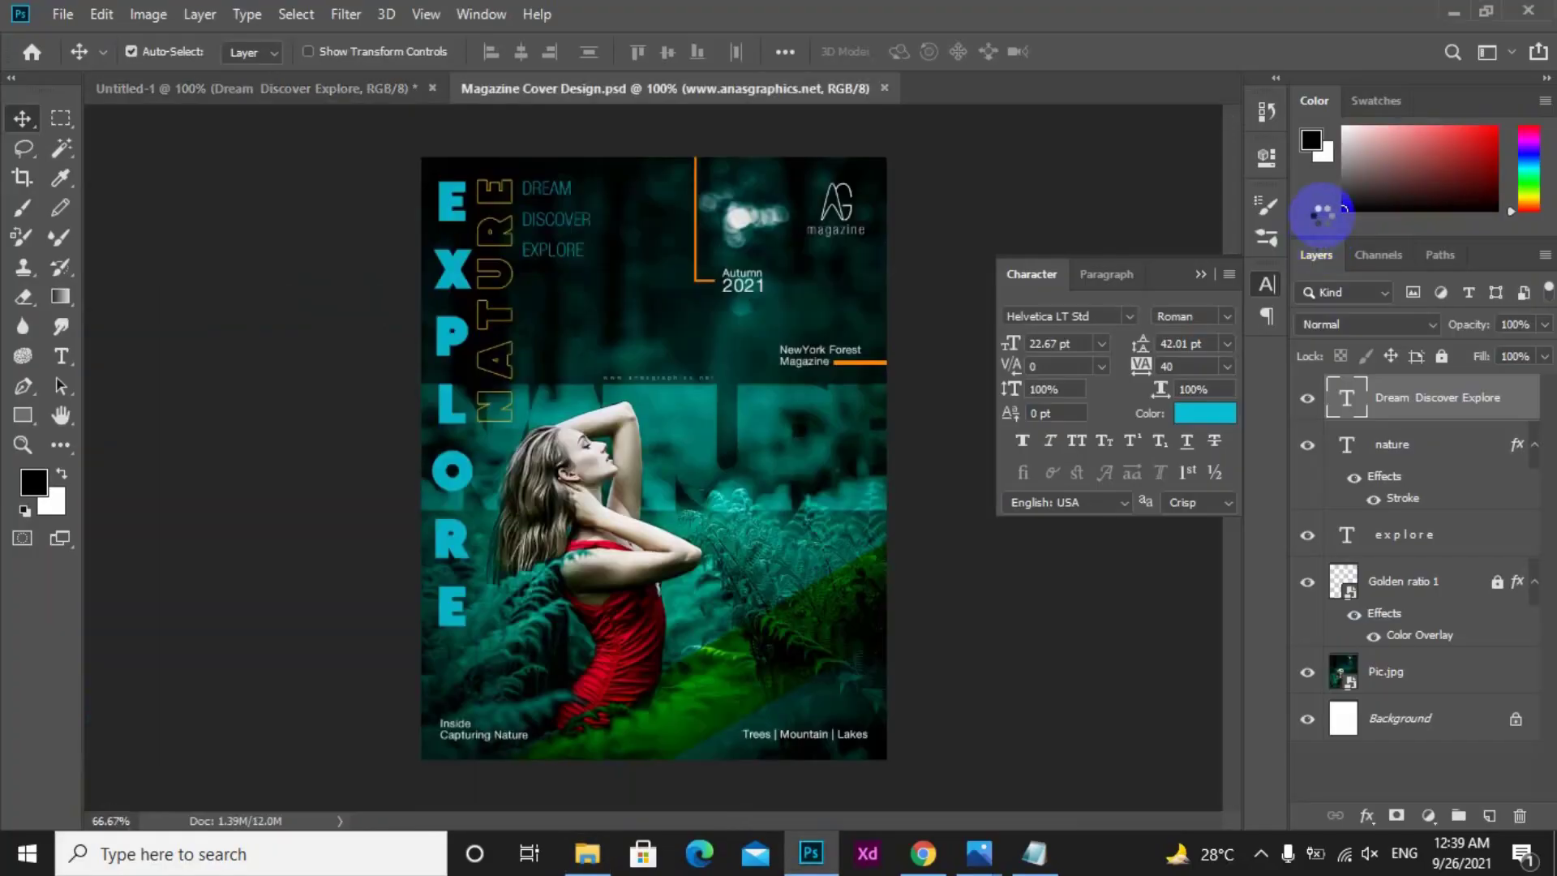
# - Copy the AG logo and its magazine text from Magazine Cover Design.psd into the top-right grid section of the Untitled-1 cover
pyautogui.press('space')
pyautogui.keyDown('ctrl'); pyautogui.click(830, 216); pyautogui.keyUp('ctrl')
pyautogui.keyDown('ctrl'); pyautogui.click(830, 216); pyautogui.keyUp('ctrl')
pyautogui.moveTo(840, 241); pyautogui.dragTo(188, 605)
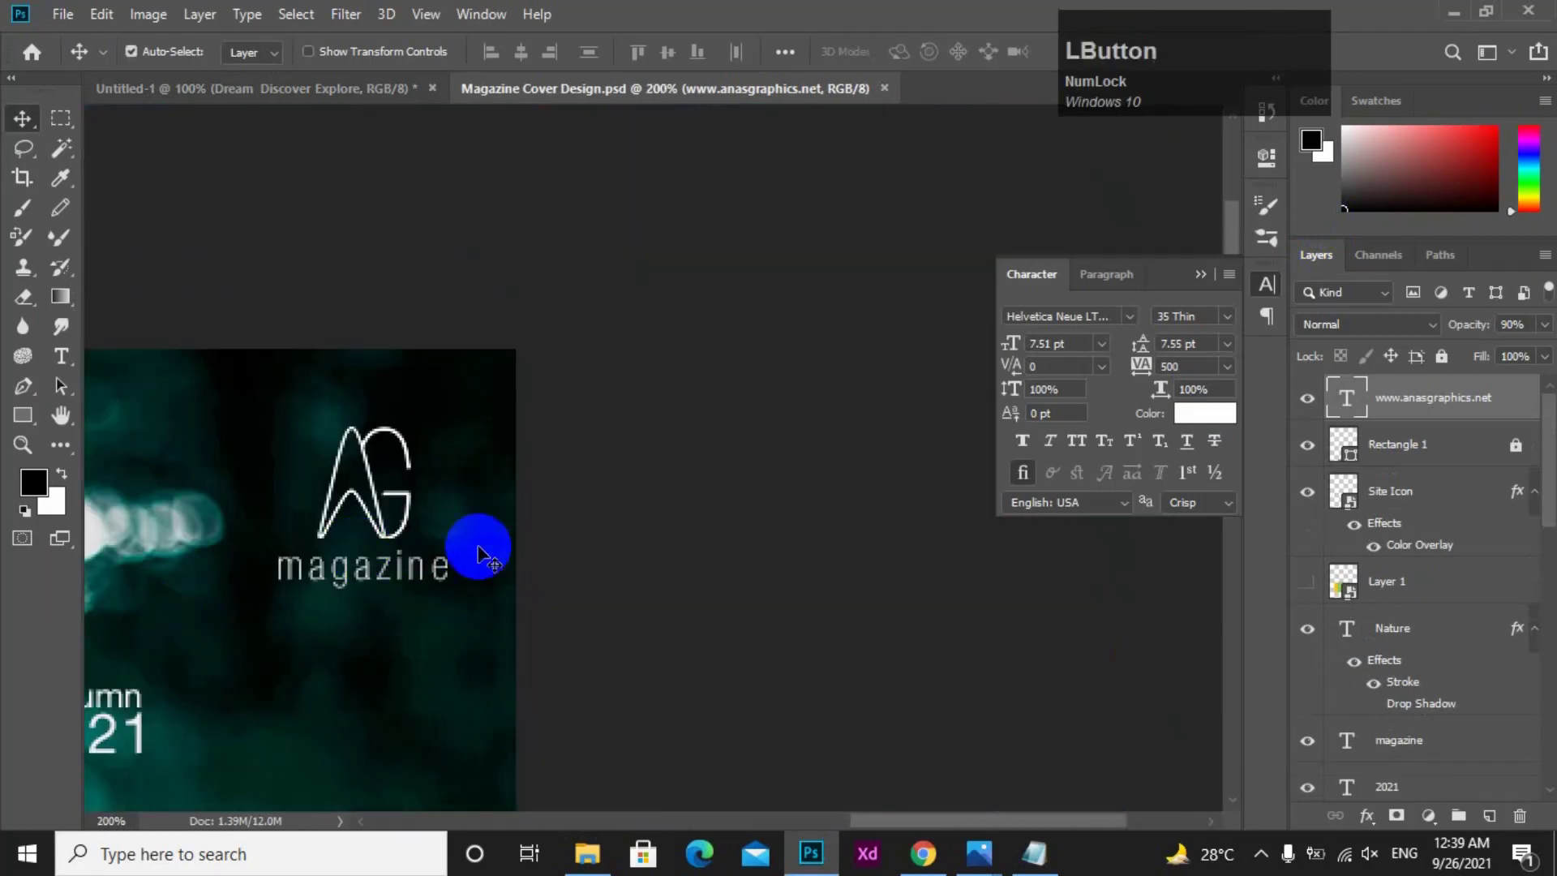
pyautogui.click(429, 671)
pyautogui.moveTo(275, 366); pyautogui.dragTo(421, 608)
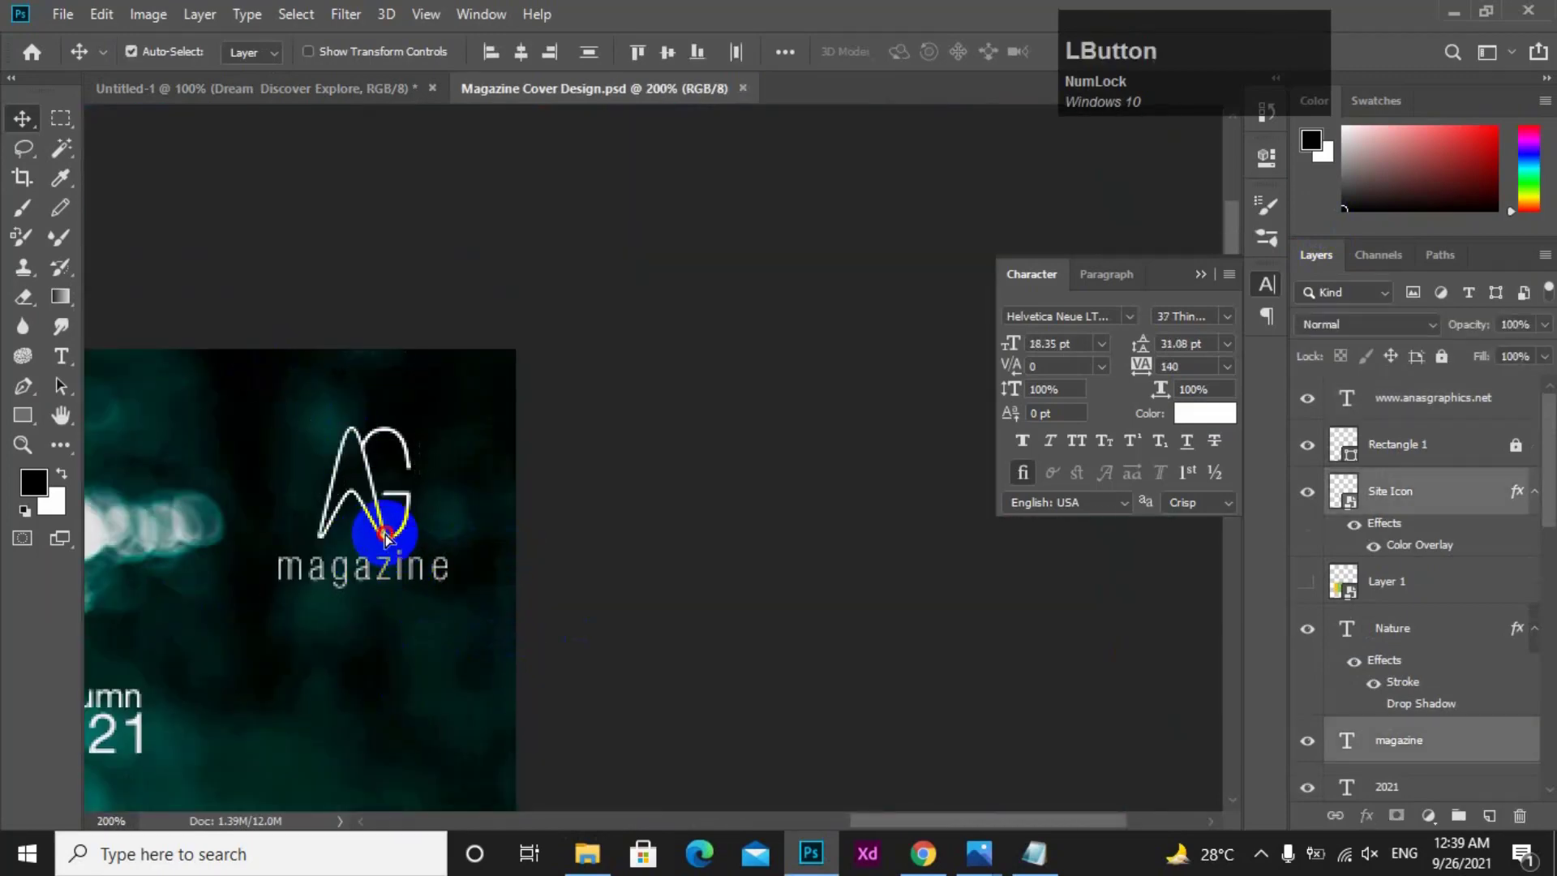
pyautogui.moveTo(388, 538); pyautogui.dragTo(536, 357)
pyautogui.keyDown('alt'); pyautogui.click(646, 490); pyautogui.keyUp('alt')
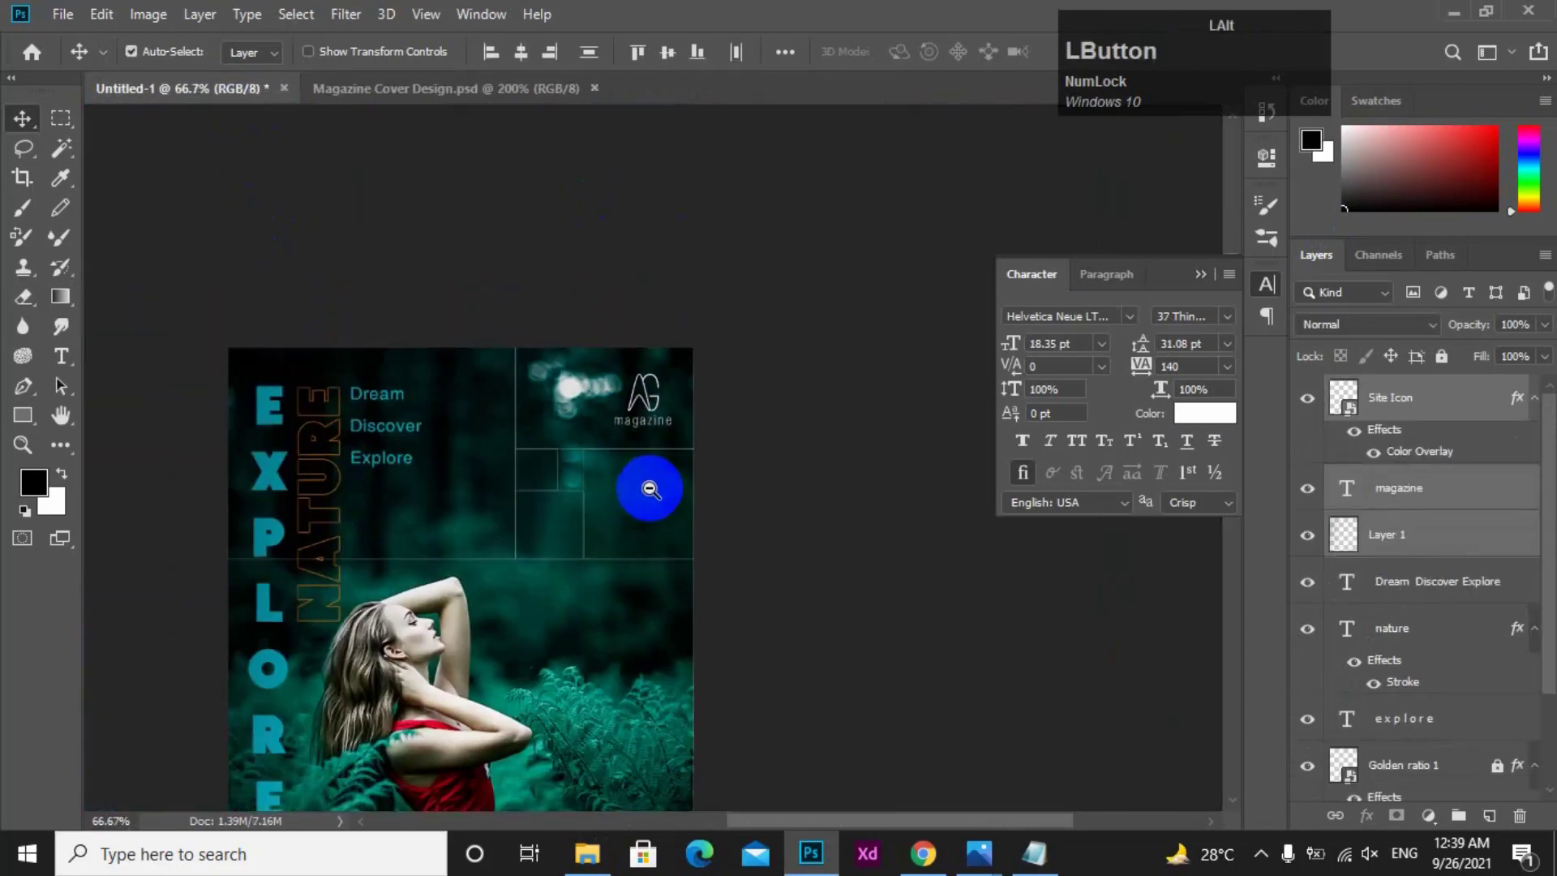
pyautogui.keyDown('alt'); pyautogui.click(702, 528); pyautogui.keyUp('alt')
pyautogui.keyDown('ctrl'); pyautogui.click(792, 580); pyautogui.keyUp('ctrl')
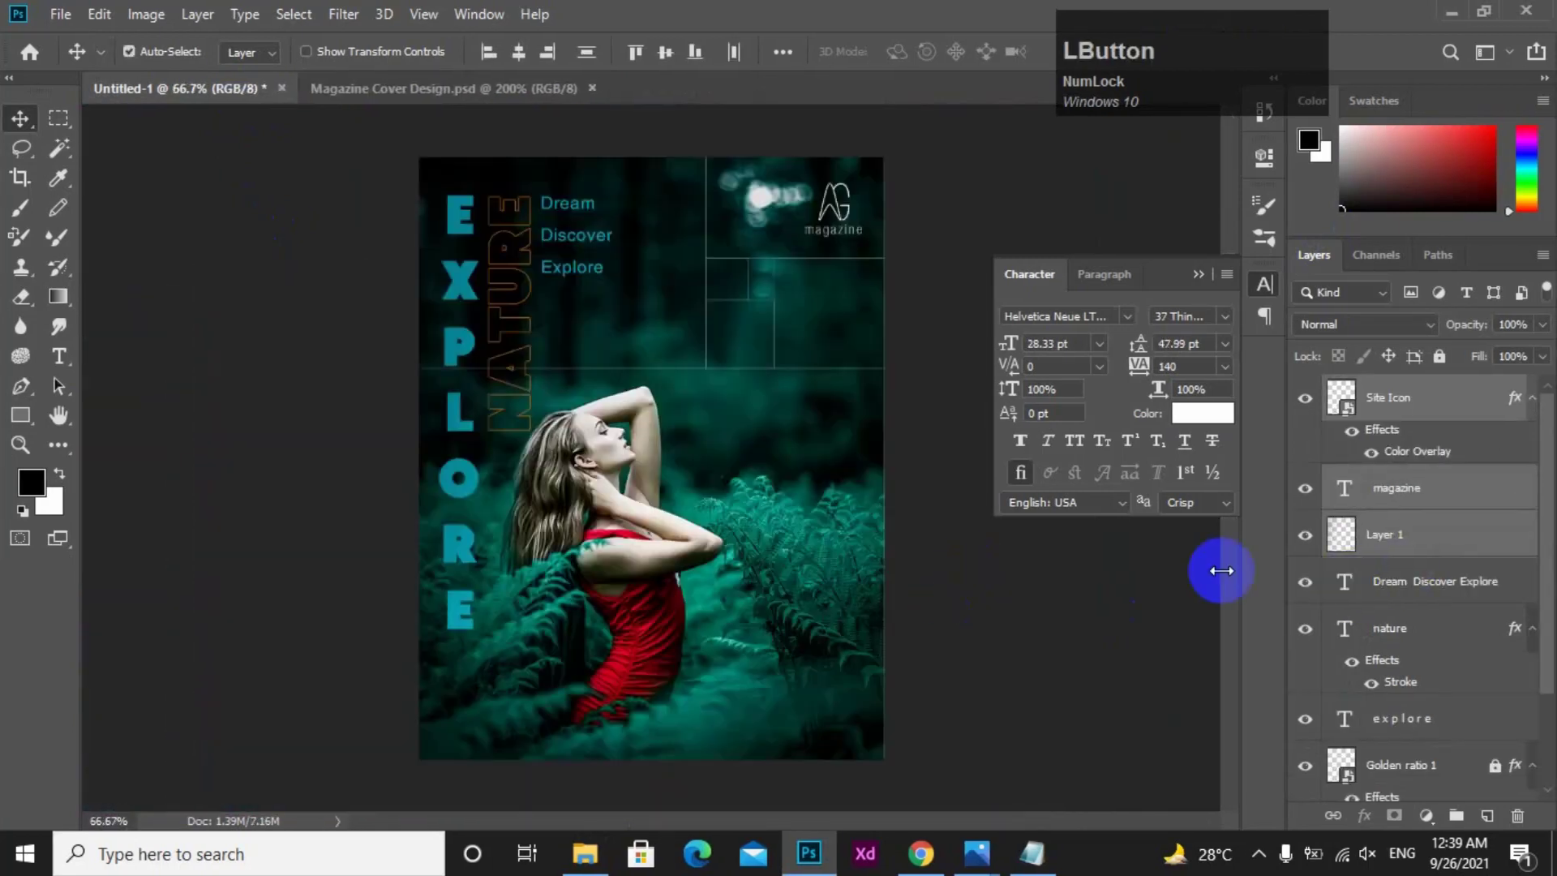
# - Delete the empty Layer 1 that came in with the AG logo and magazine text
pyautogui.click(1340, 541)
pyautogui.click(1309, 535)
pyautogui.press('space')
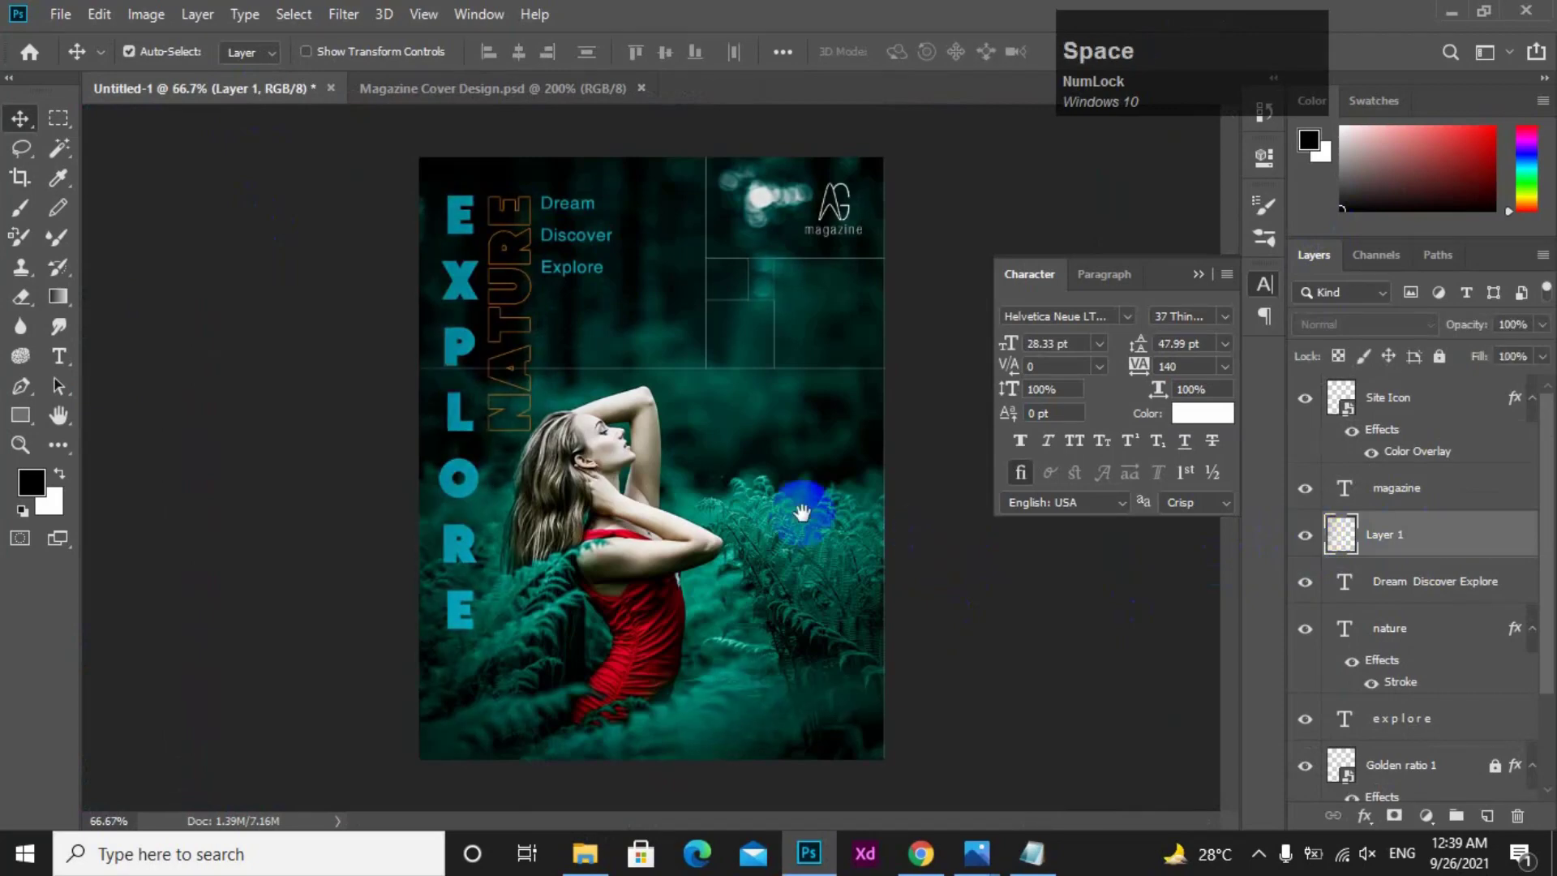
pyautogui.press('Delete')
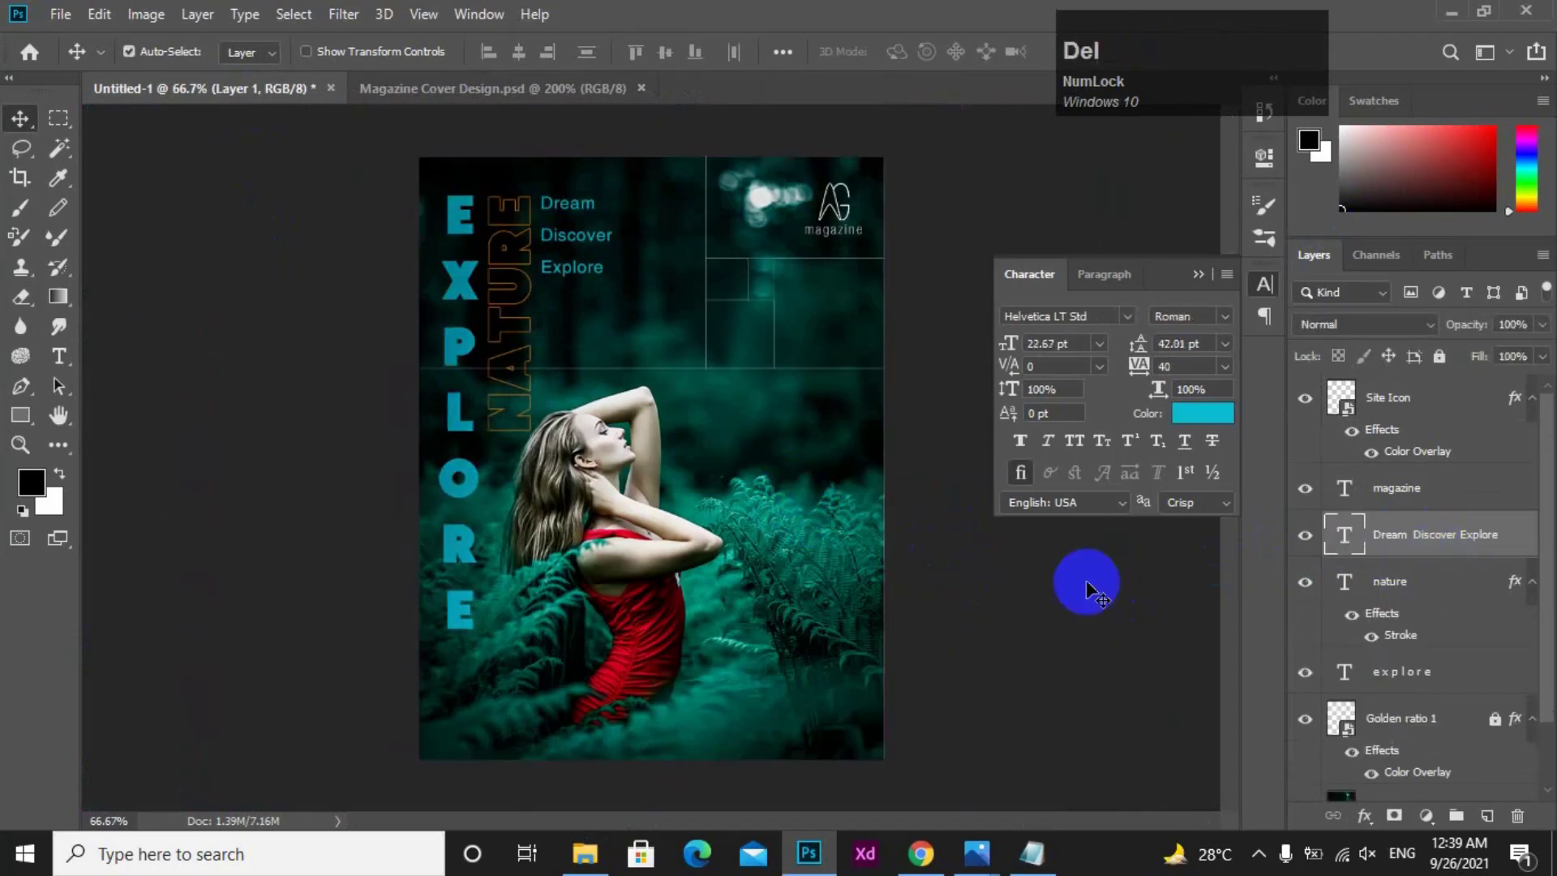
# - Copy the Autumn 2021 lines from the Text file in Notepad and return to the Photoshop cover
pyautogui.keyDown('ctrl'); pyautogui.click(775, 282); pyautogui.keyUp('ctrl')
pyautogui.keyDown('ctrl'); pyautogui.click(751, 333); pyautogui.keyUp('ctrl')
pyautogui.moveTo(846, 499); pyautogui.dragTo(586, 394)
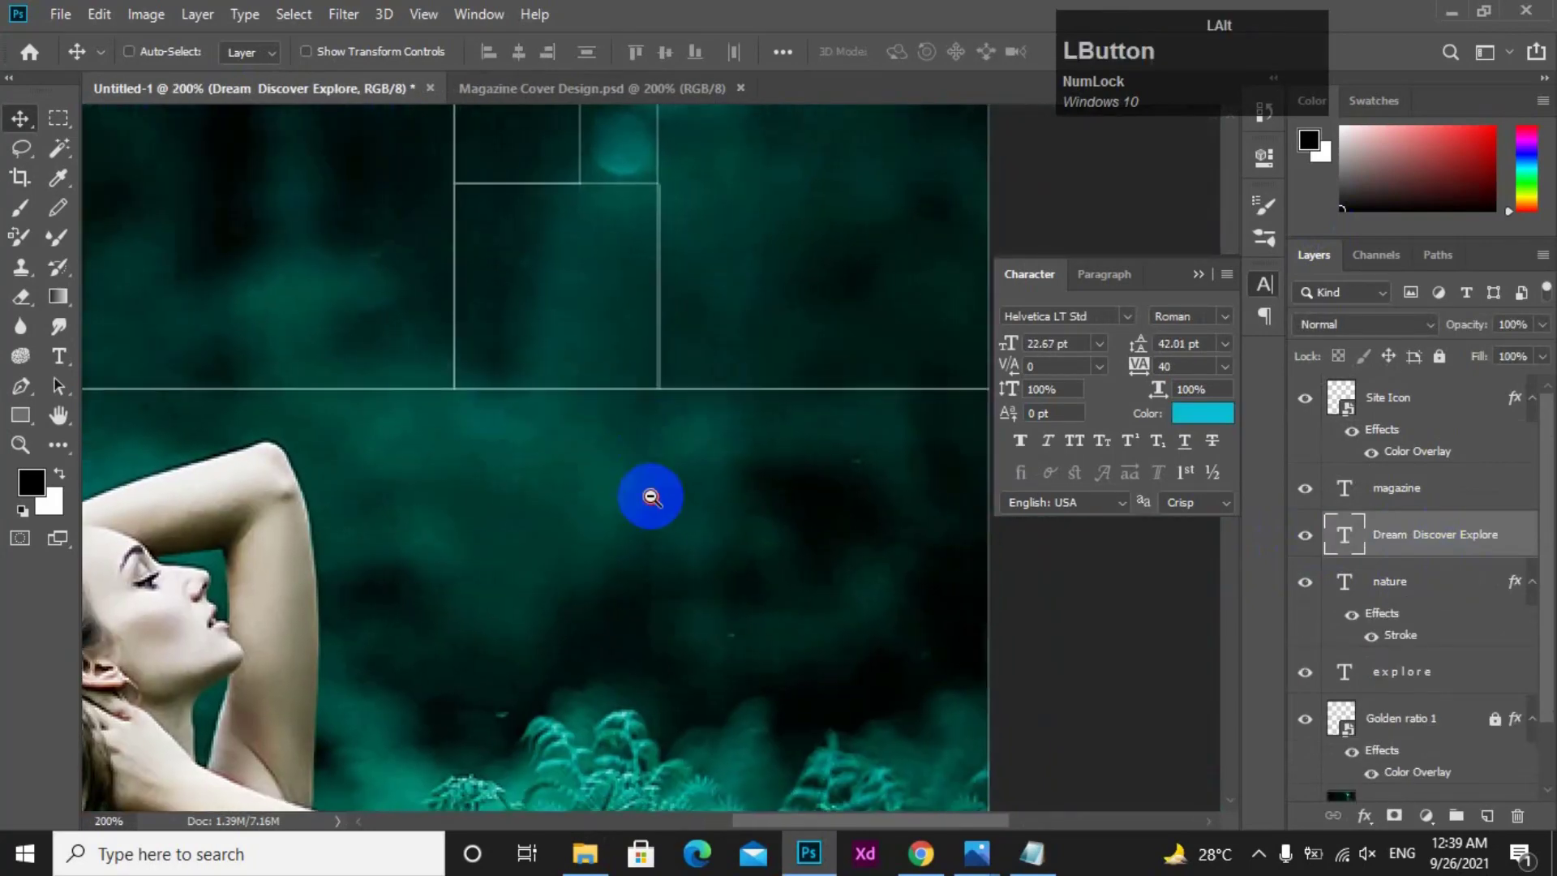
pyautogui.keyDown('alt'); pyautogui.click(649, 497); pyautogui.keyUp('alt')
pyautogui.moveTo(695, 681); pyautogui.dragTo(622, 341)
pyautogui.click(1031, 852)
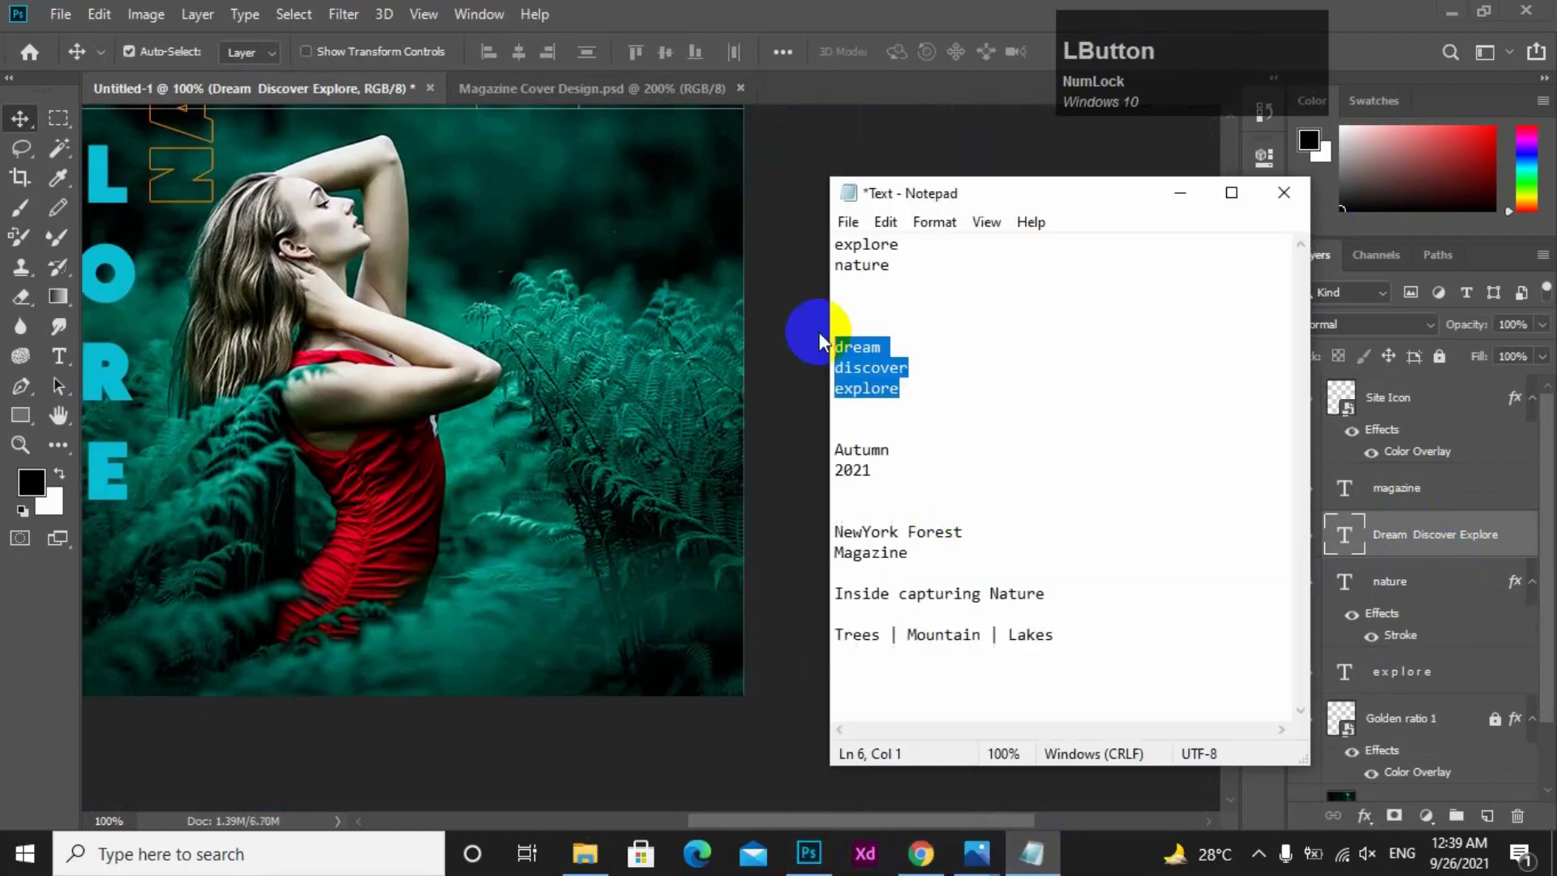
pyautogui.moveTo(932, 479); pyautogui.dragTo(753, 439)
pyautogui.hotkey('ctrl', 'c')
pyautogui.click(820, 7)
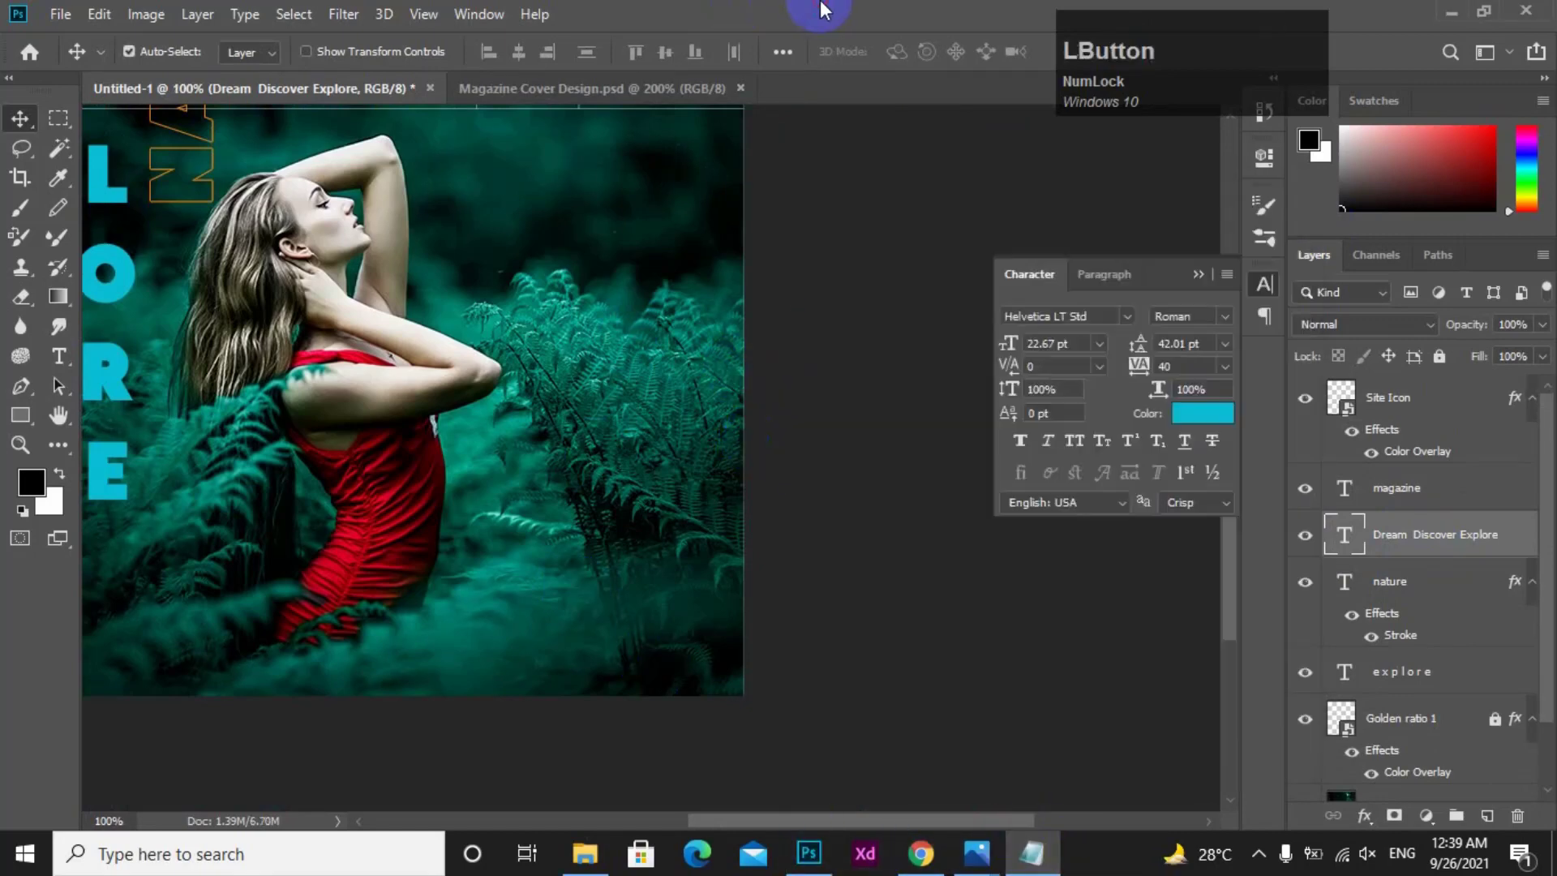
# - Duplicate the Dream Discover Explore text block into the narrow grid section below the logo's section
pyautogui.keyDown('alt'); pyautogui.click(627, 322); pyautogui.keyUp('alt')
pyautogui.keyDown('ctrl'); pyautogui.click(674, 323); pyautogui.keyUp('ctrl')
pyautogui.moveTo(627, 267); pyautogui.dragTo(538, 513)
pyautogui.keyDown('ctrl'); pyautogui.click(648, 552); pyautogui.keyUp('ctrl')
pyautogui.moveTo(227, 448); pyautogui.dragTo(389, 493)
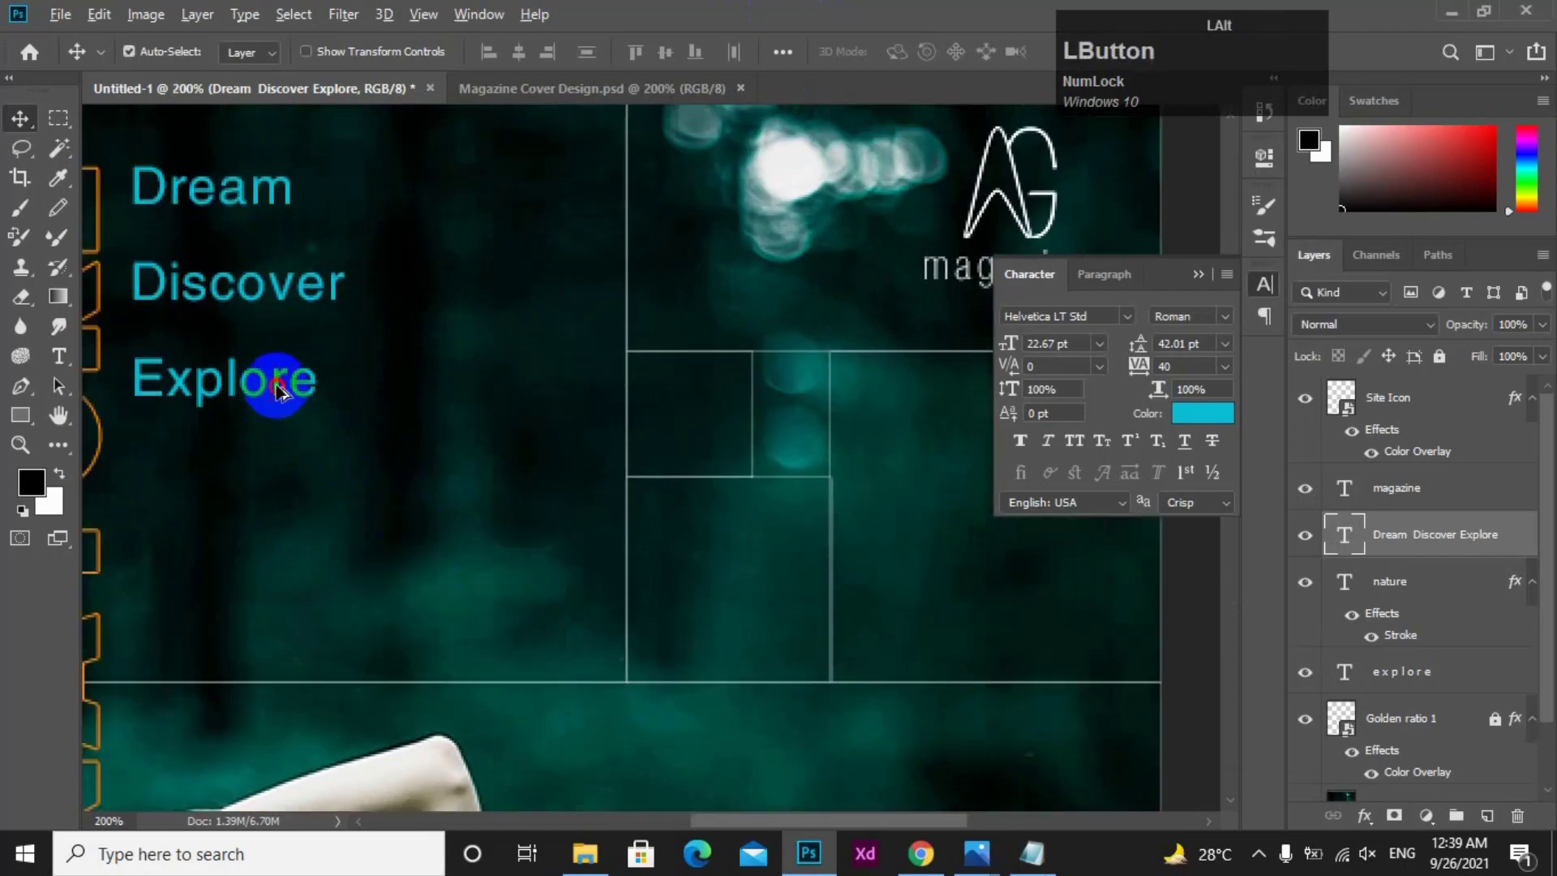
pyautogui.moveTo(277, 390); pyautogui.dragTo(785, 596)
# - Replace the duplicated text with the copied Autumn 2021 lines and remove the blank line above them
pyautogui.click(62, 358)
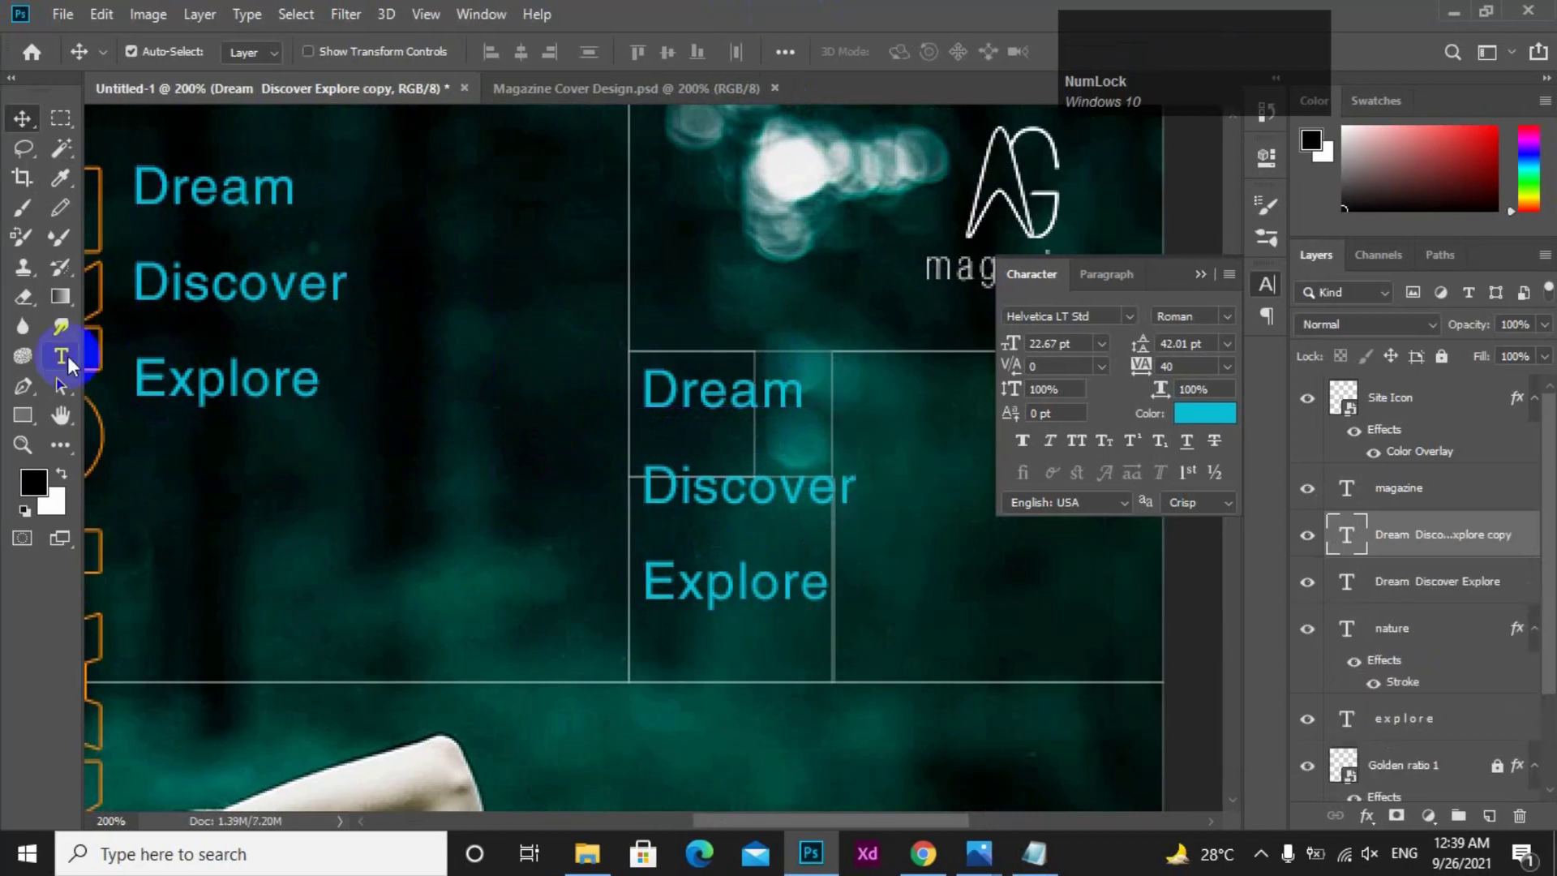
pyautogui.click(670, 486)
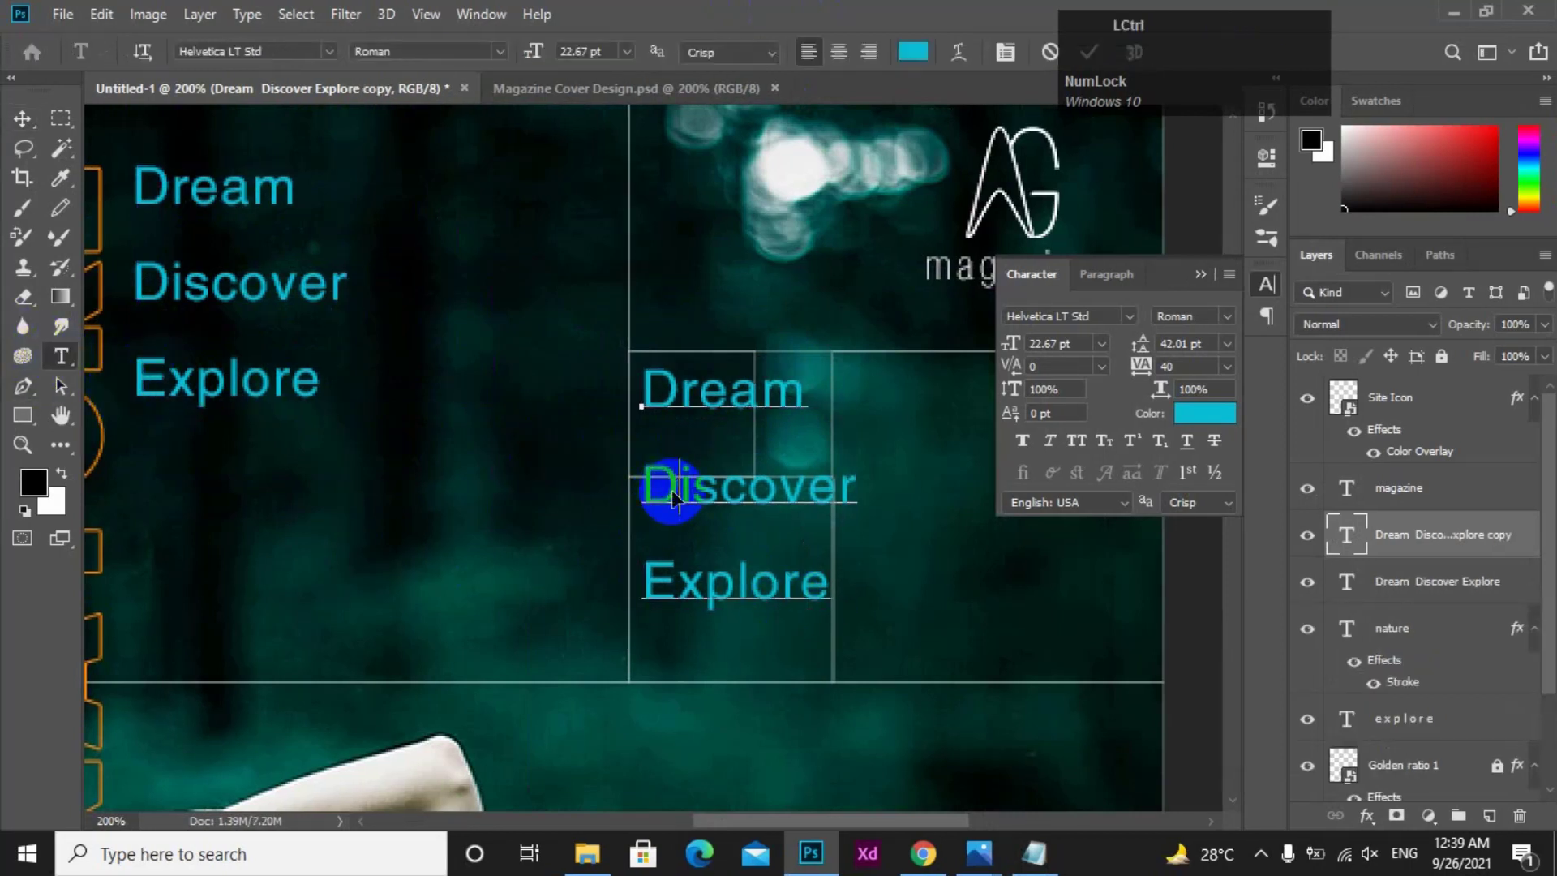
pyautogui.hotkey('ctrl', 'a')
pyautogui.hotkey('ctrl', 'v')
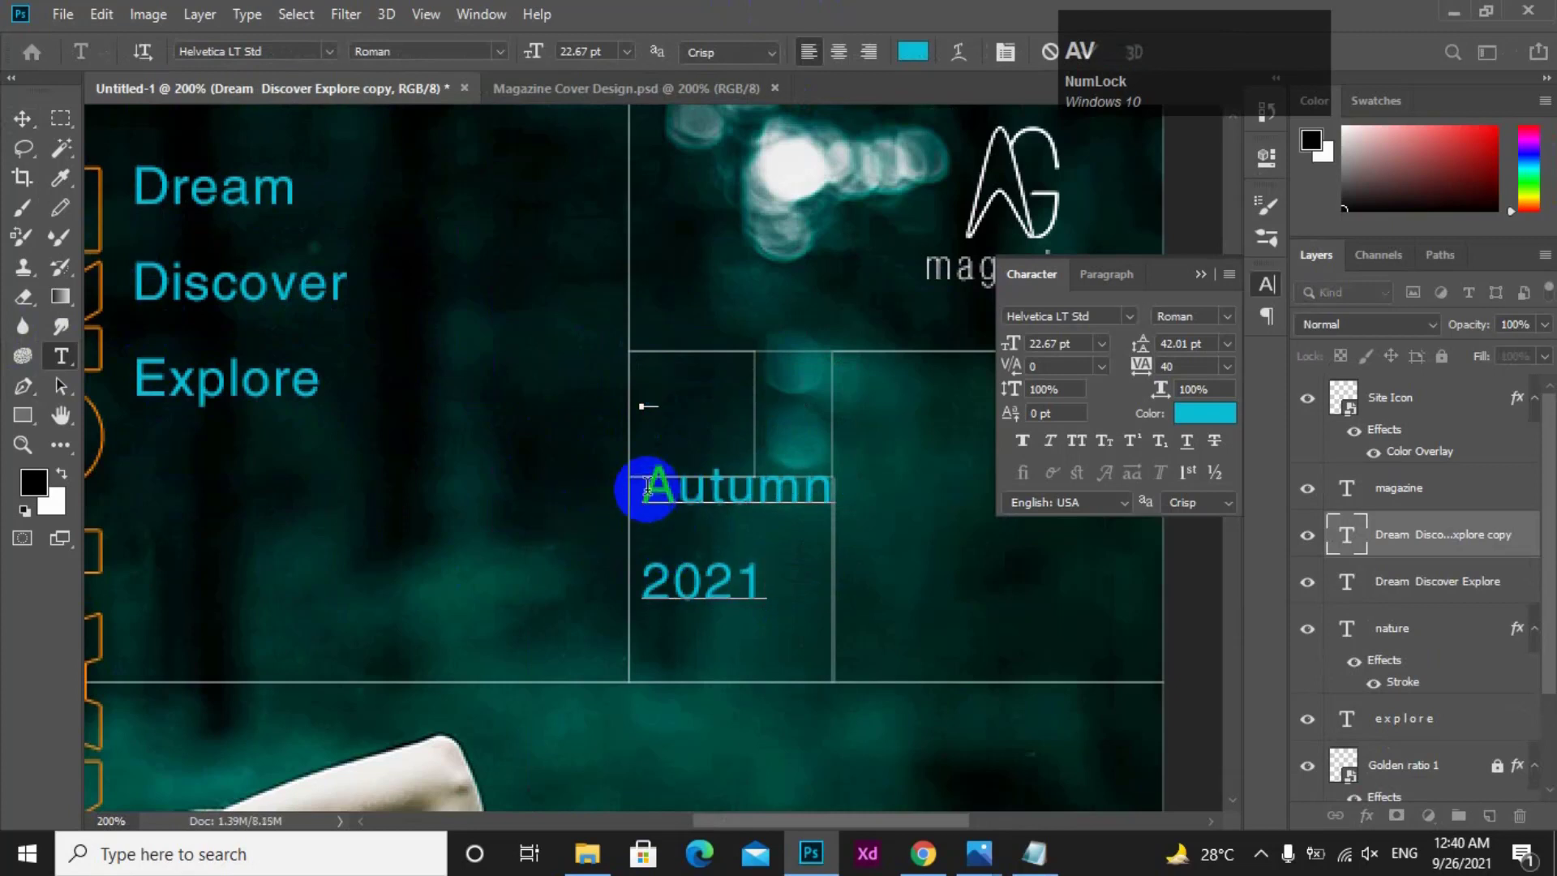
pyautogui.click(584, 300)
pyautogui.press('BackSpace')
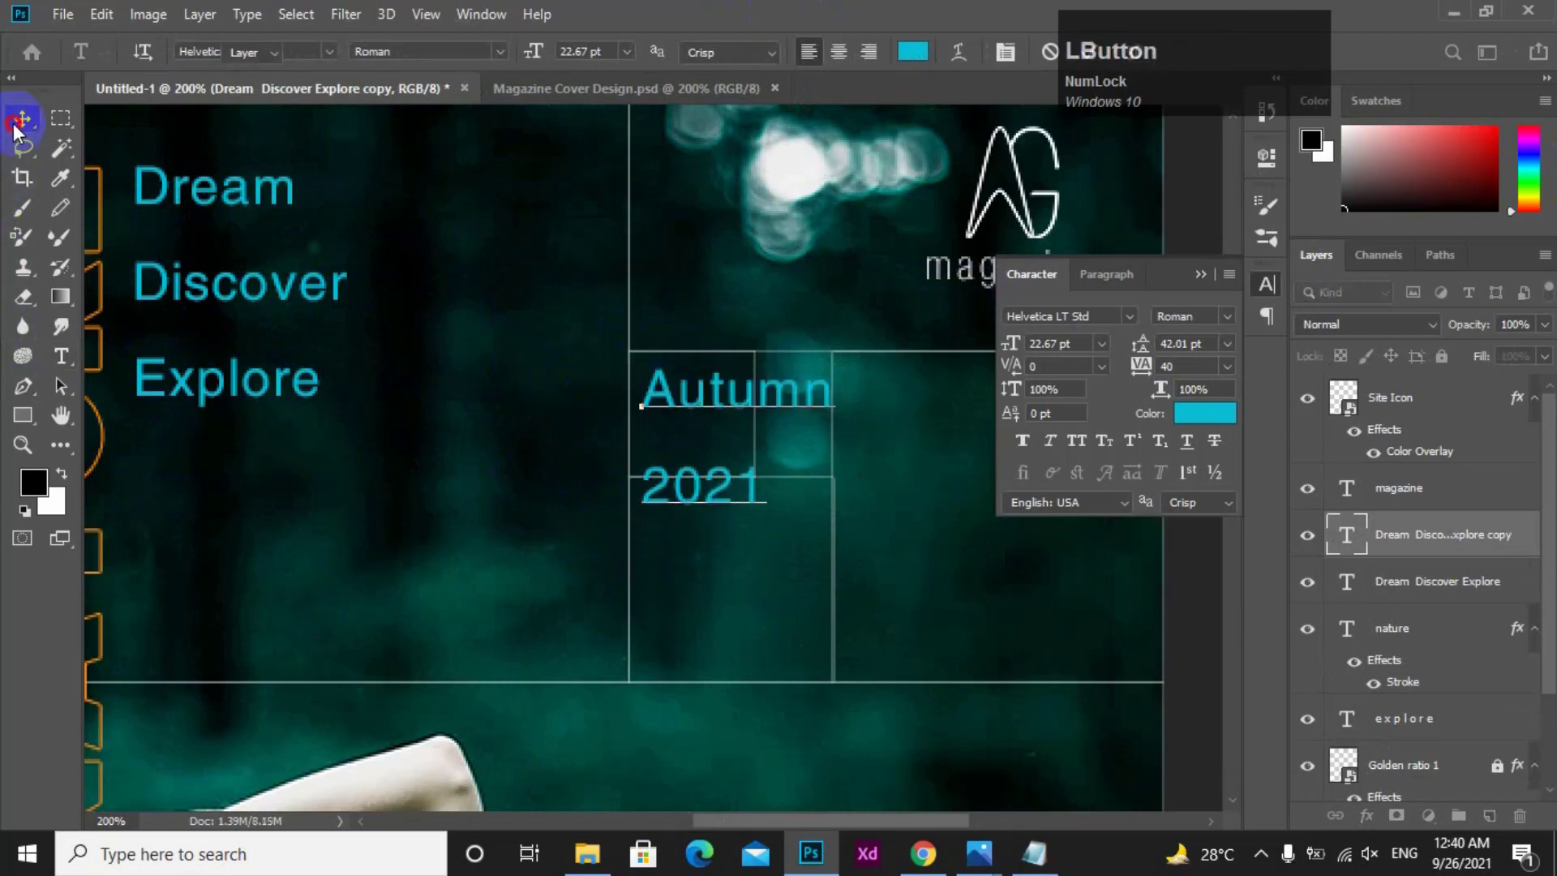
pyautogui.click(19, 120)
# - Set the 2021 line to 38.67 pt with 31.01 pt leading so it sits tightly under Autumn
pyautogui.doubleClick(761, 487)
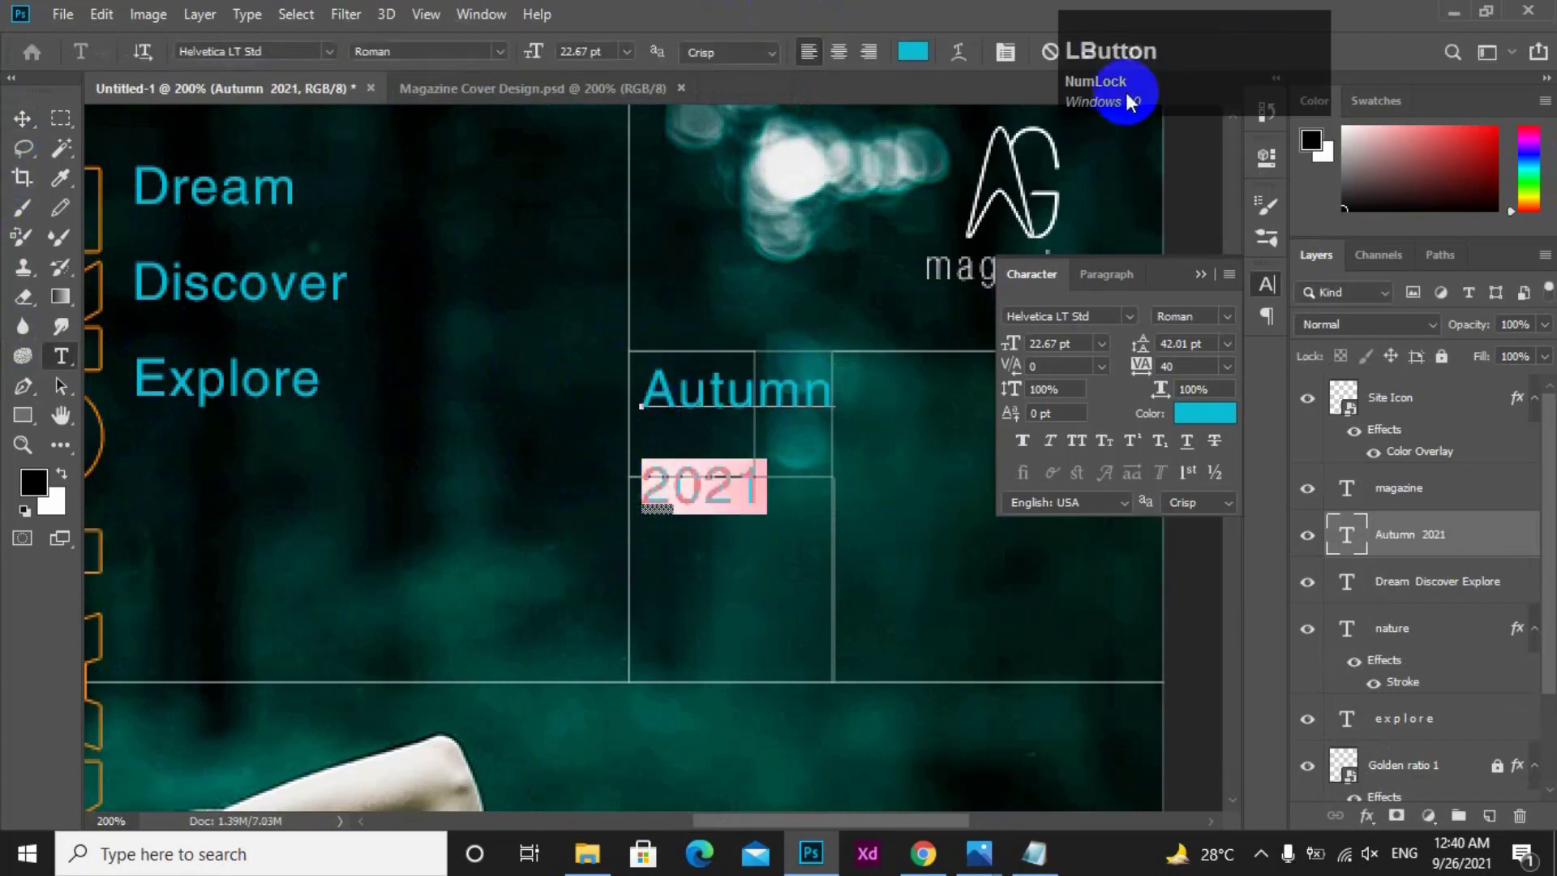
pyautogui.moveTo(1014, 345); pyautogui.dragTo(1034, 344)
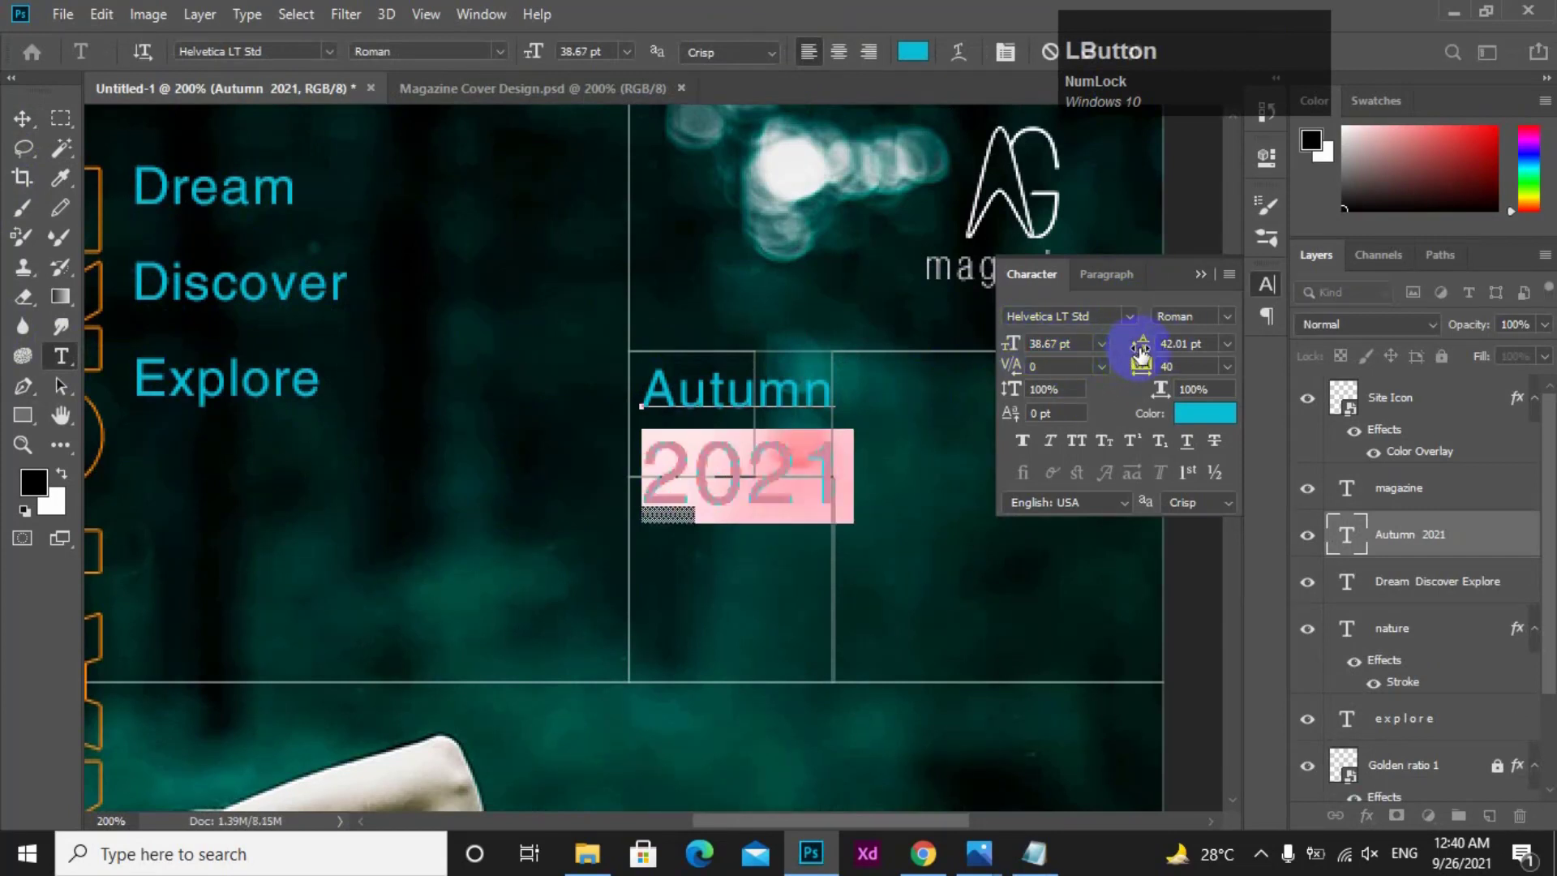
pyautogui.moveTo(1141, 353); pyautogui.dragTo(1130, 343)
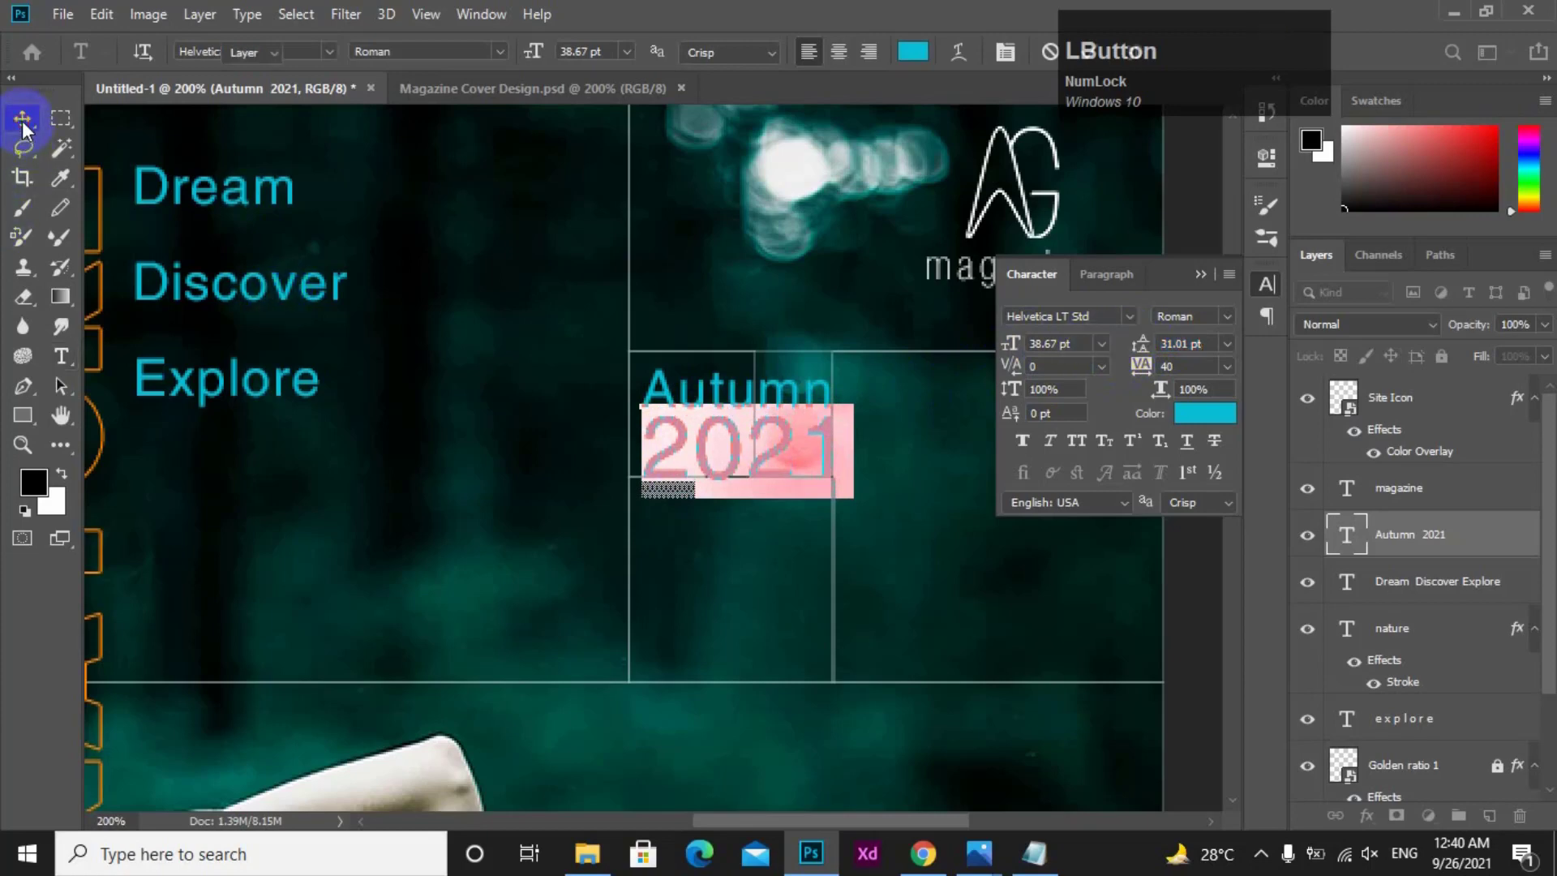
# - Move the Autumn 2021 block into the small upper grid cell and scale it down to fit inside
pyautogui.scroll(1, 771, 378)
pyautogui.moveTo(808, 490); pyautogui.dragTo(761, 528)
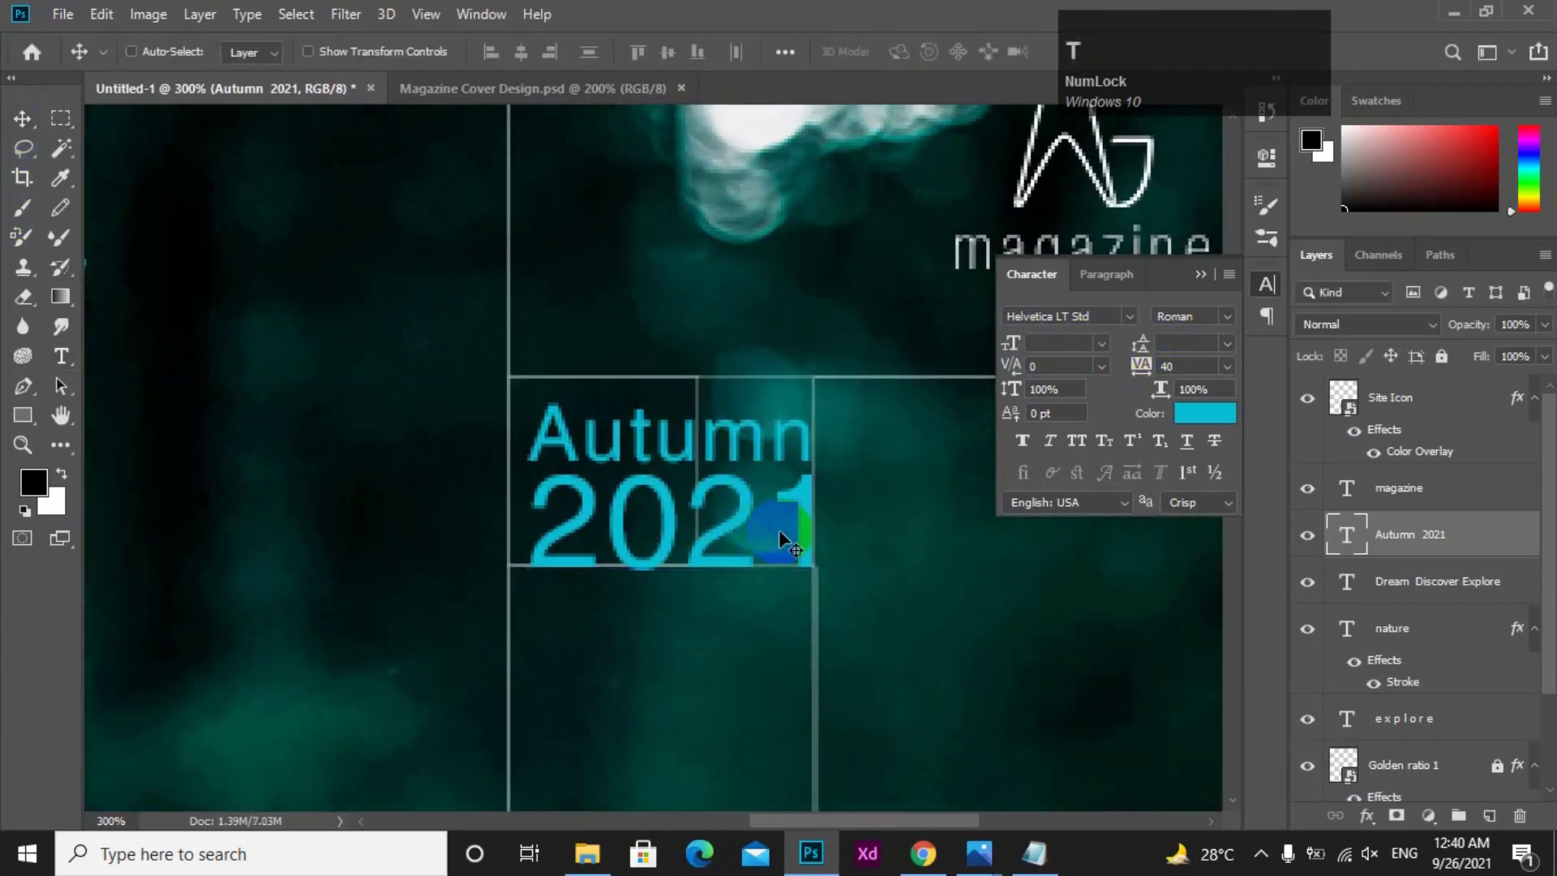
pyautogui.hotkey('ctrl', 't')
pyautogui.moveTo(845, 497); pyautogui.dragTo(771, 488)
pyautogui.press('KP_Enter')
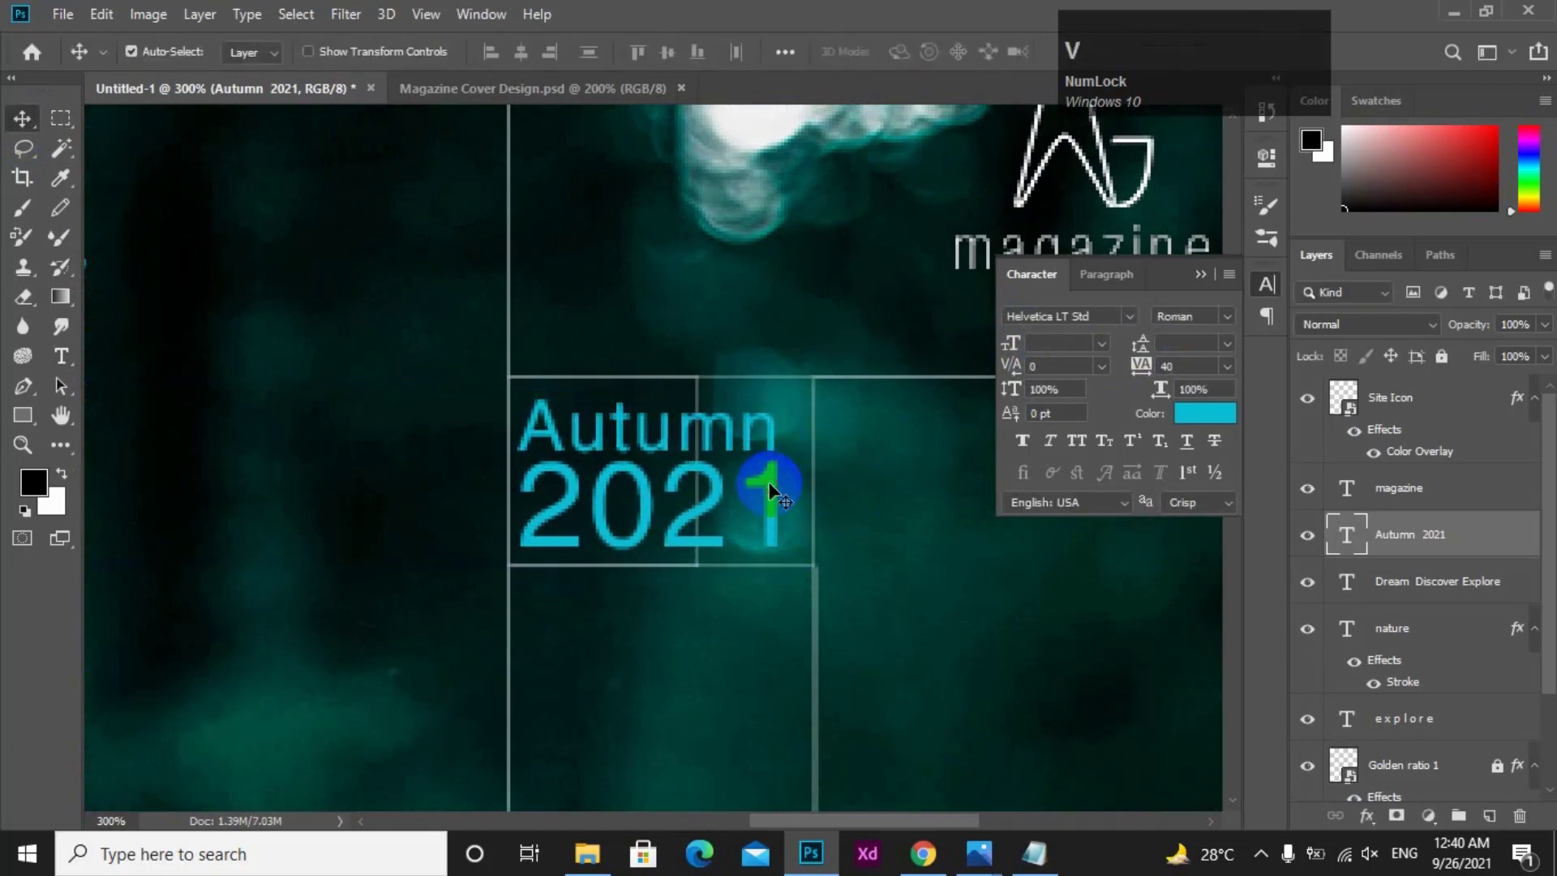
pyautogui.press('Right')
pyautogui.scroll(-3, 769, 482)
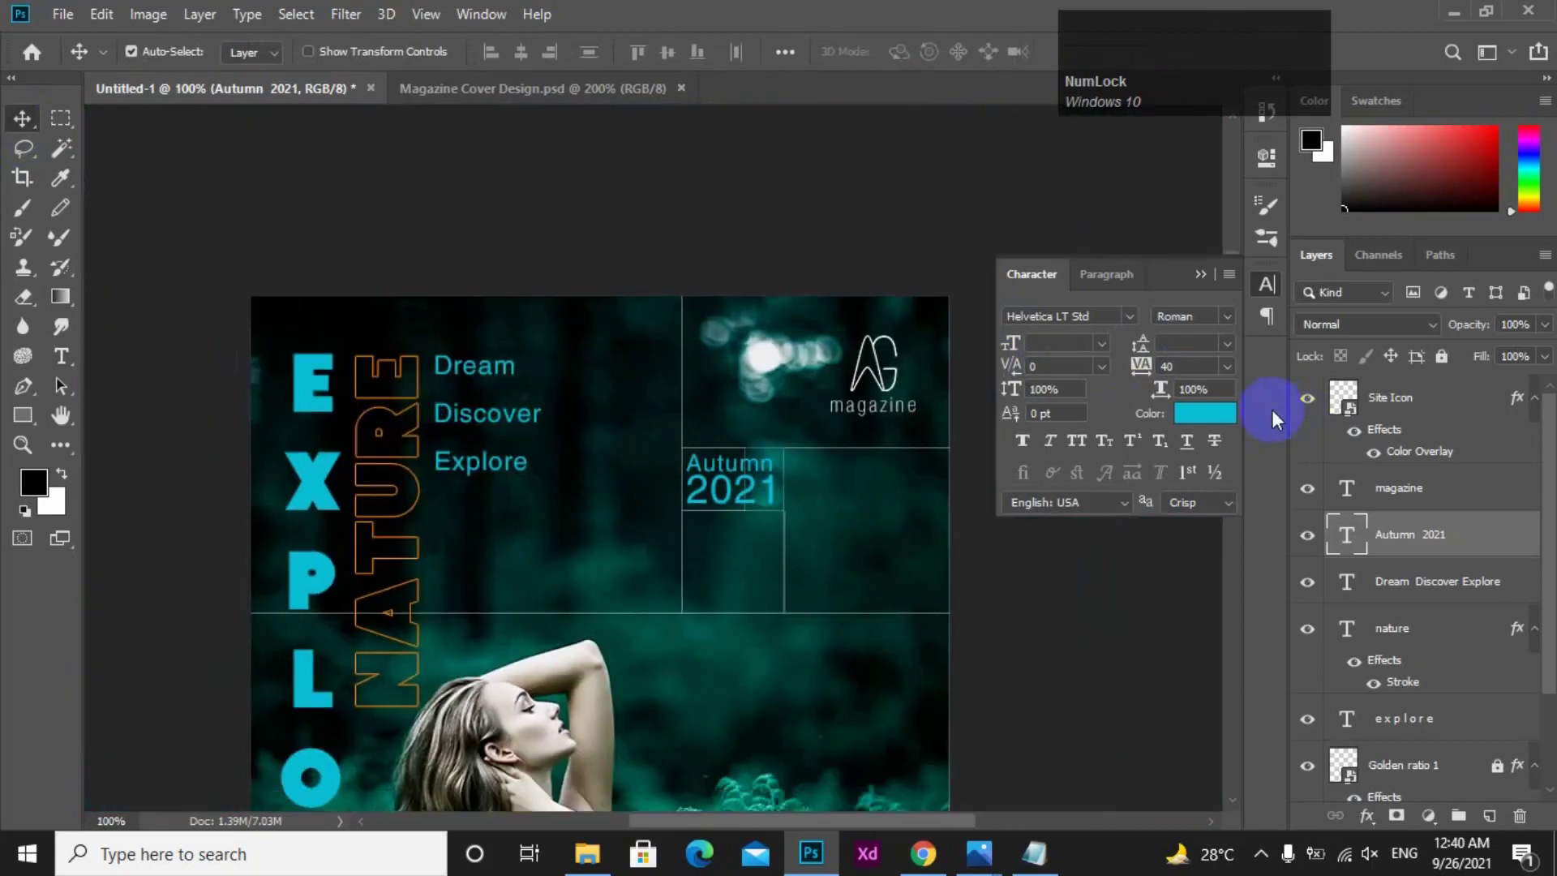
# - Change the Autumn 2021 text color to white (ffffff)
pyautogui.click(1213, 415)
pyautogui.click(1098, 414)
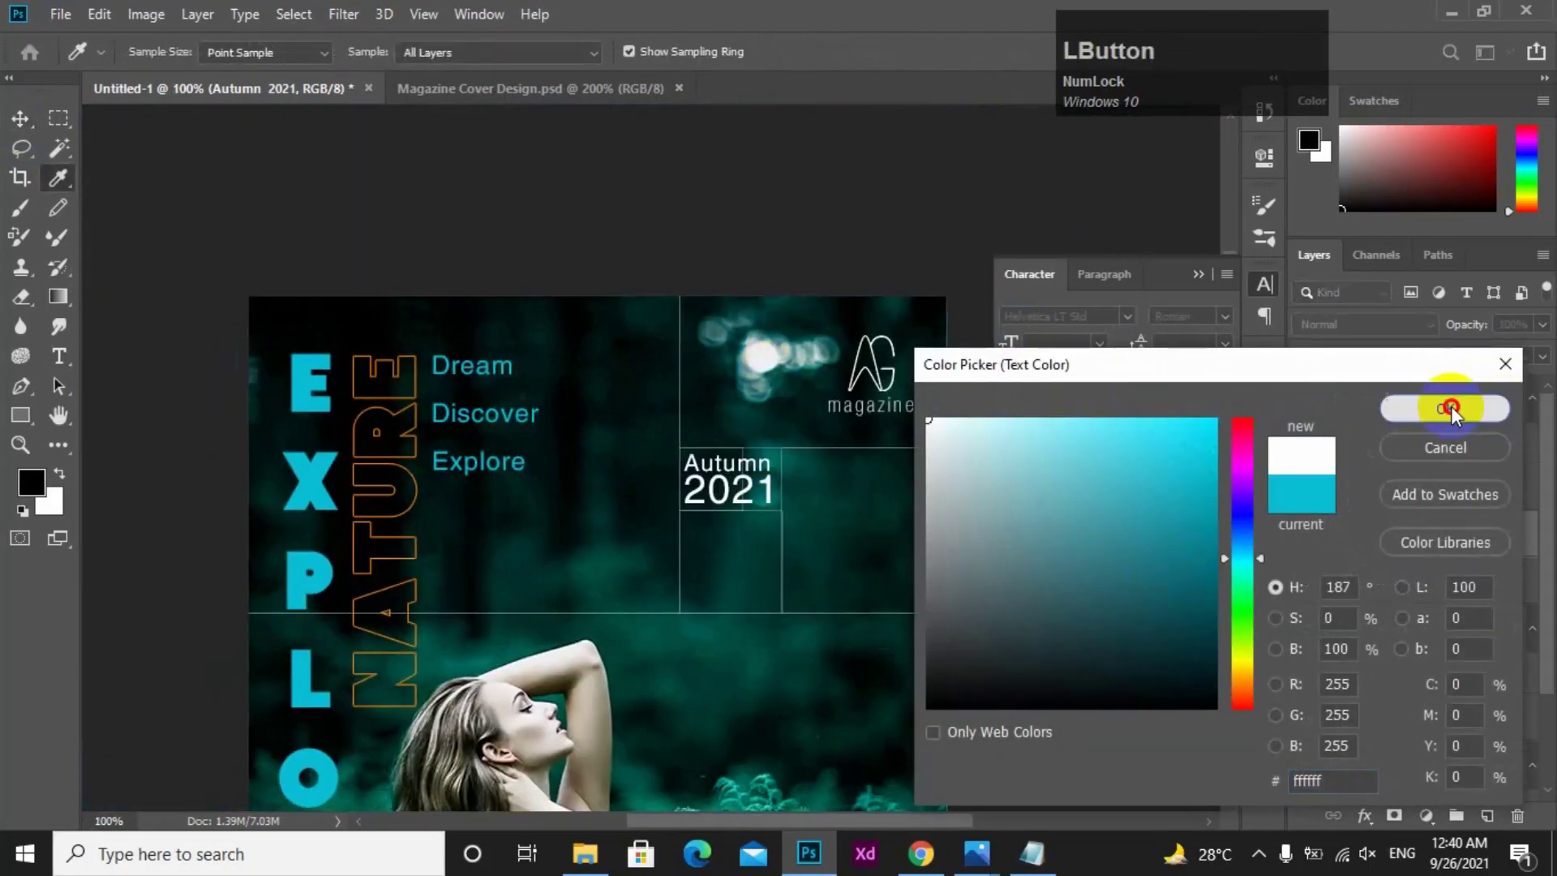
pyautogui.click(1450, 405)
# - Recolor the Dream Discover Explore text white, keeping the block in its original position
pyautogui.moveTo(534, 537); pyautogui.dragTo(531, 347)
pyautogui.keyDown('ctrl'); pyautogui.click(368, 256); pyautogui.keyUp('ctrl')
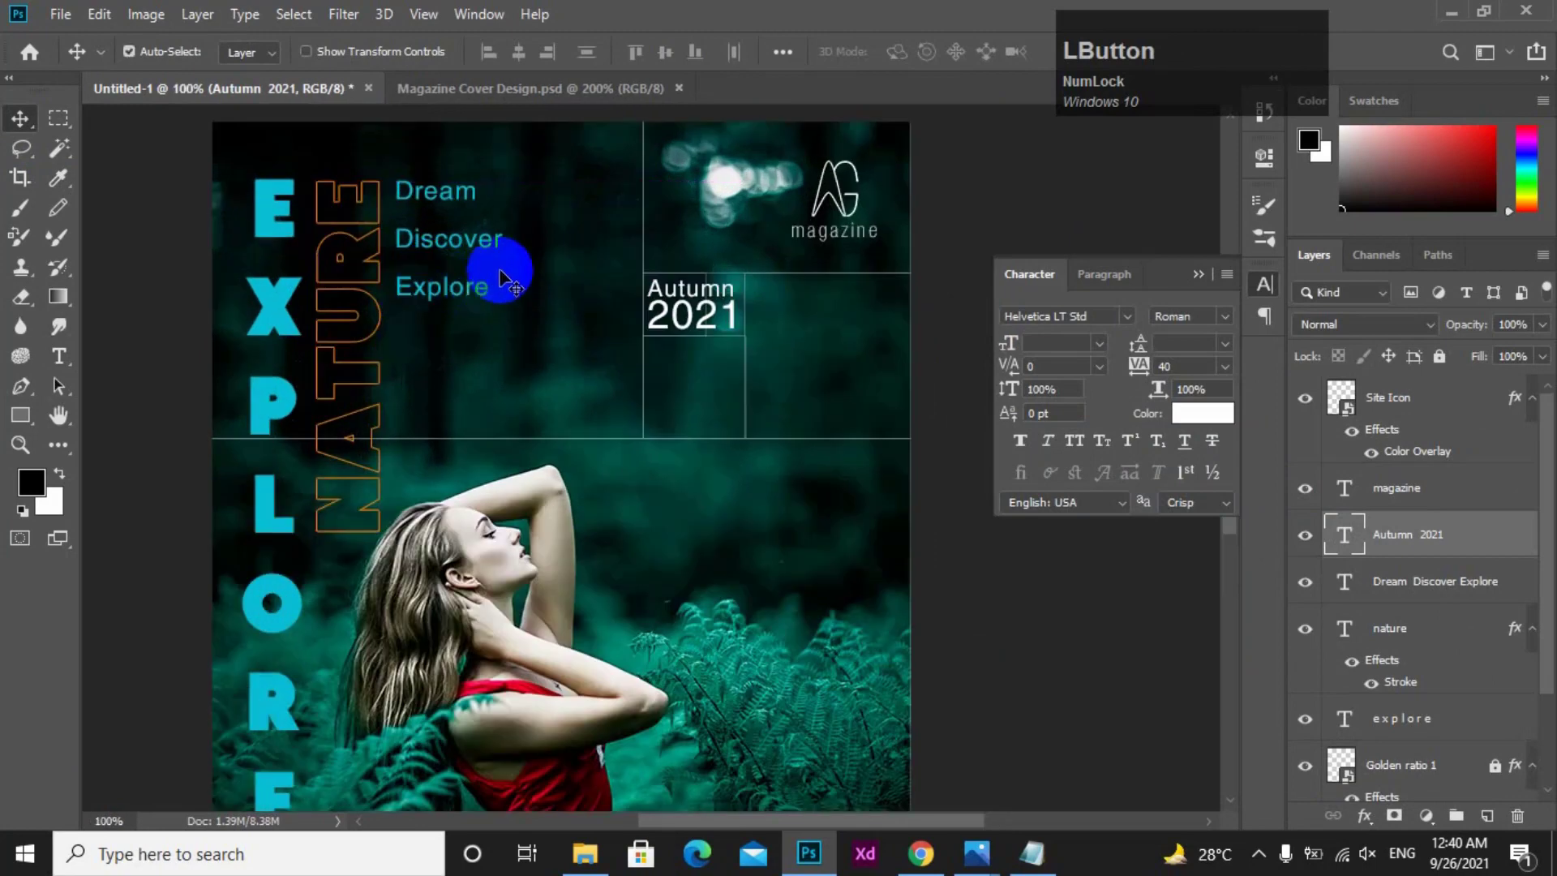
pyautogui.moveTo(502, 270); pyautogui.dragTo(473, 305)
pyautogui.hotkey('ctrl', 'z')
pyautogui.click(1208, 412)
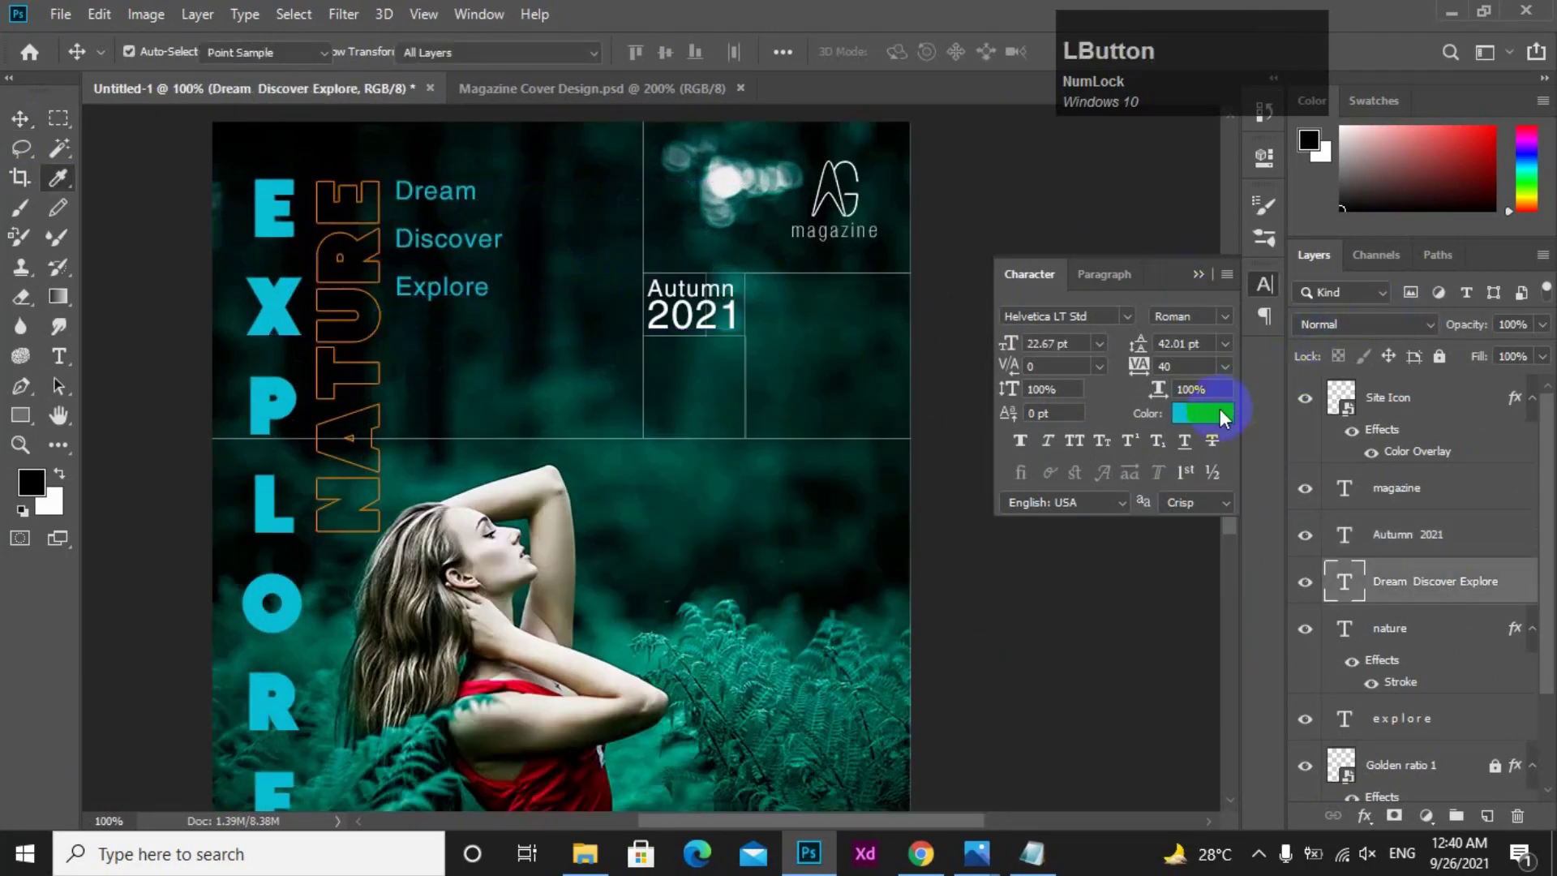
pyautogui.moveTo(1124, 501); pyautogui.dragTo(721, 343)
pyautogui.click(1459, 412)
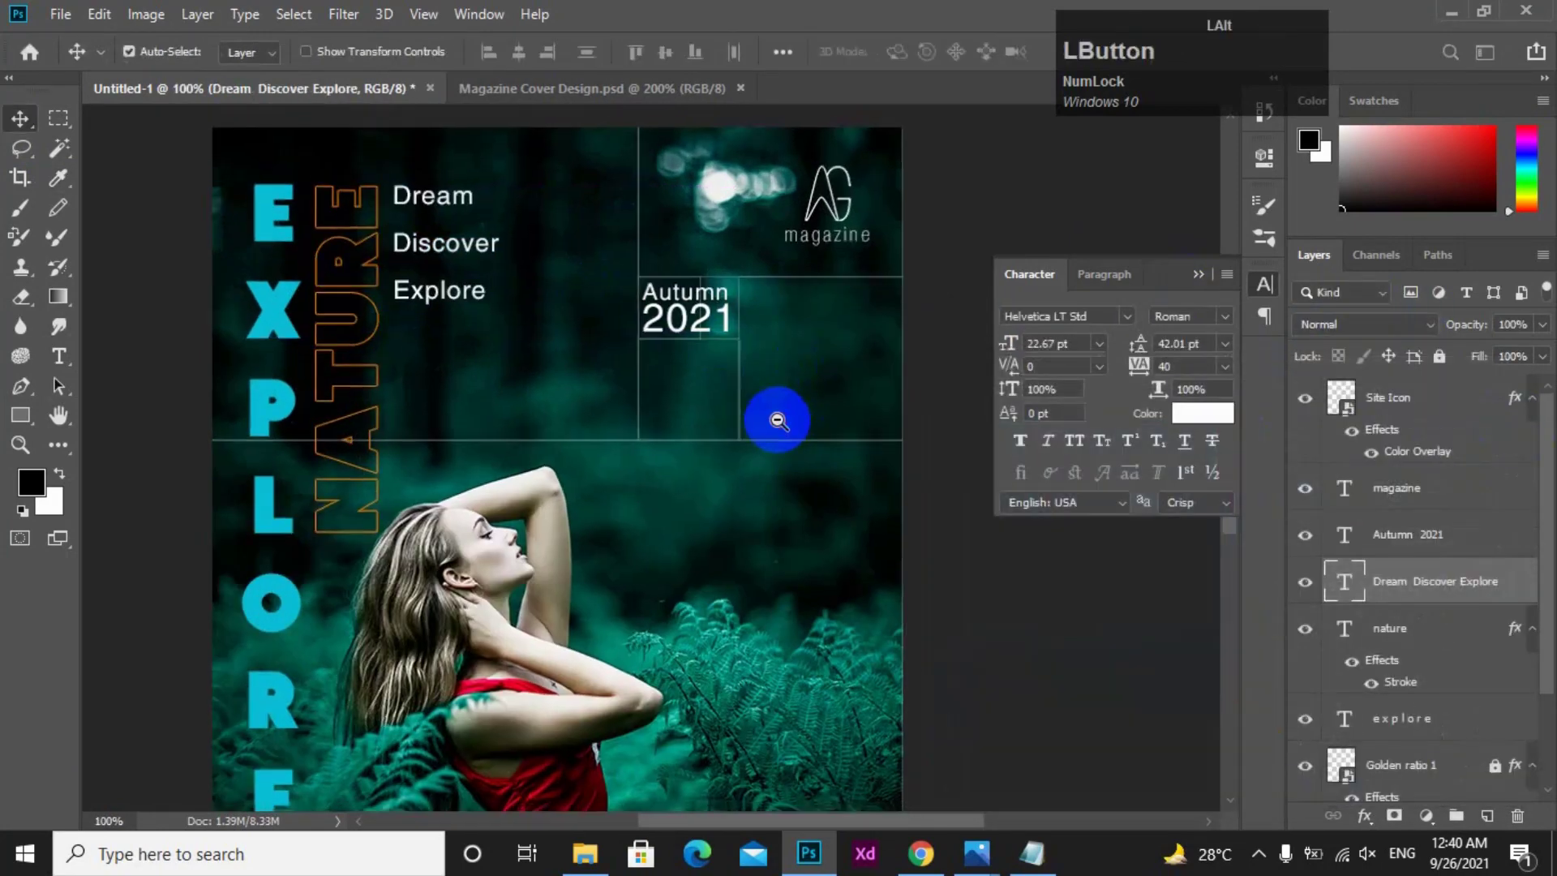
# - Scale the Autumn 2021 text down a little more within its grid cell
pyautogui.keyDown('alt'); pyautogui.click(392, 528); pyautogui.keyUp('alt')
pyautogui.keyDown('ctrl'); pyautogui.click(698, 320); pyautogui.keyUp('ctrl')
pyautogui.keyDown('ctrl'); pyautogui.click(697, 323); pyautogui.keyUp('ctrl')
pyautogui.keyDown('ctrl'); pyautogui.click(696, 323); pyautogui.keyUp('ctrl')
pyautogui.moveTo(276, 613); pyautogui.dragTo(480, 545)
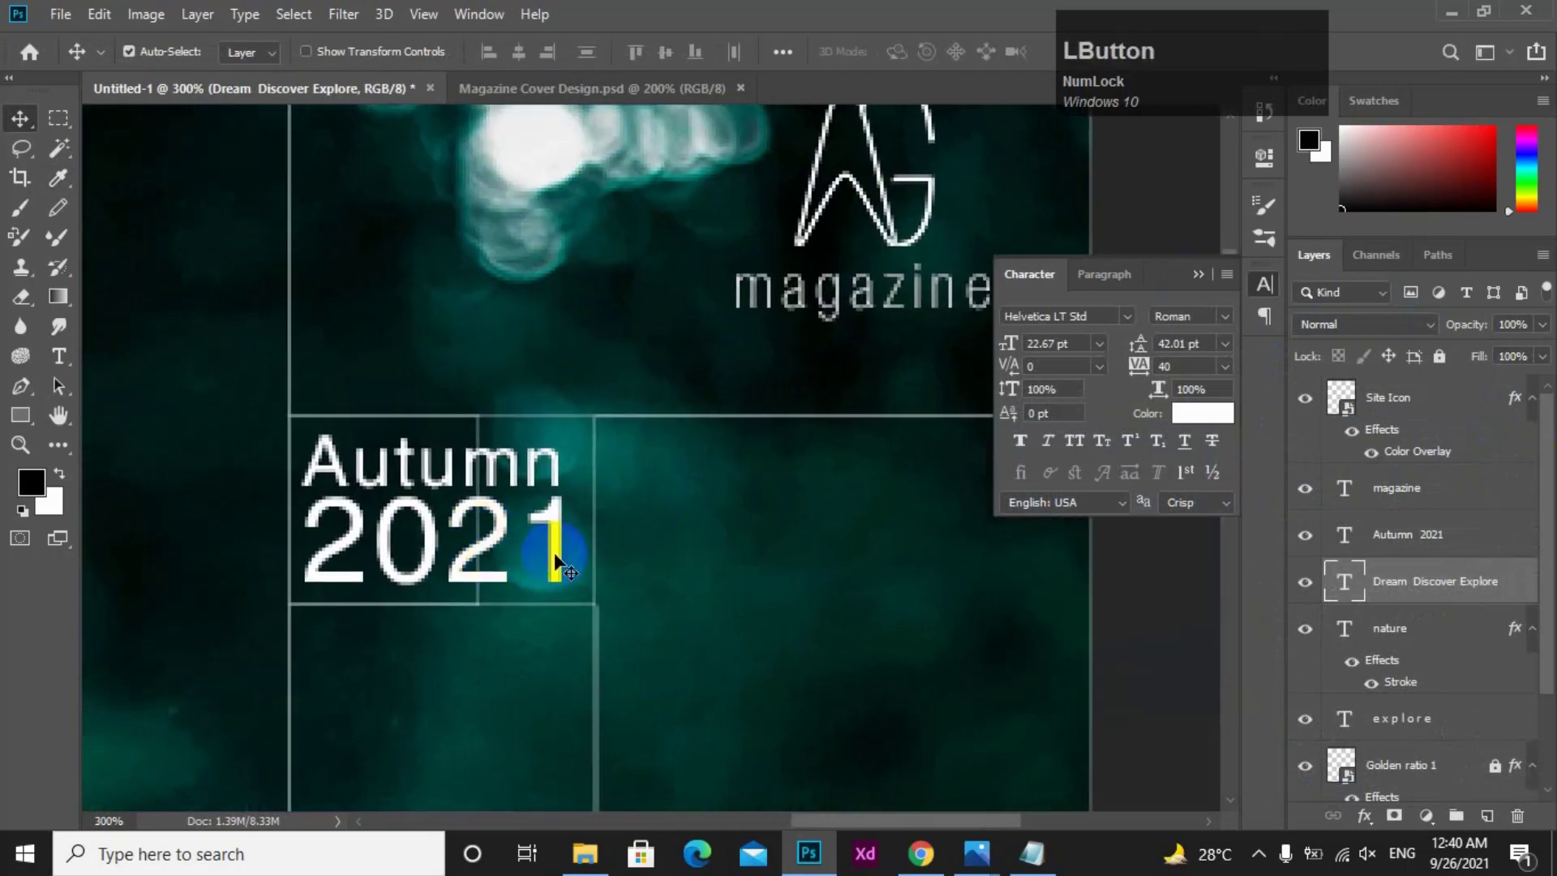
pyautogui.click(557, 538)
pyautogui.hotkey('ctrl', 't')
pyautogui.moveTo(568, 519)
pyautogui.mouseDown()
pyautogui.moveTo(514, 511)
pyautogui.moveTo(551, 506)
pyautogui.mouseUp()
pyautogui.press('Return')
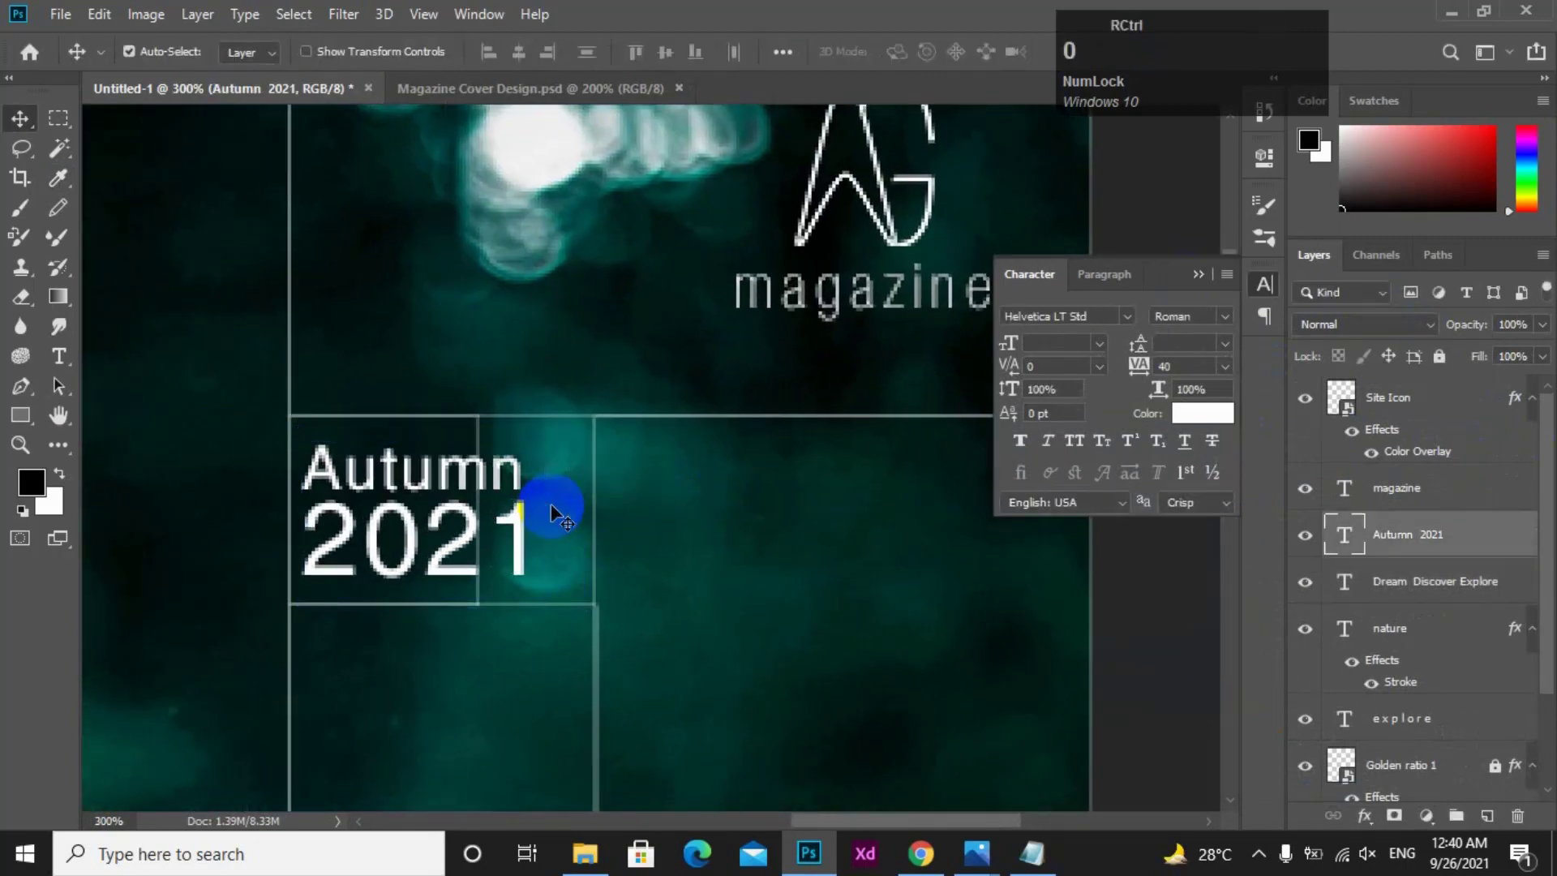
pyautogui.hotkey('ctrl', '0')
# - Copy the NewYork Forest Magazine lines from the Text file in Notepad and minimize it
pyautogui.click(1032, 854)
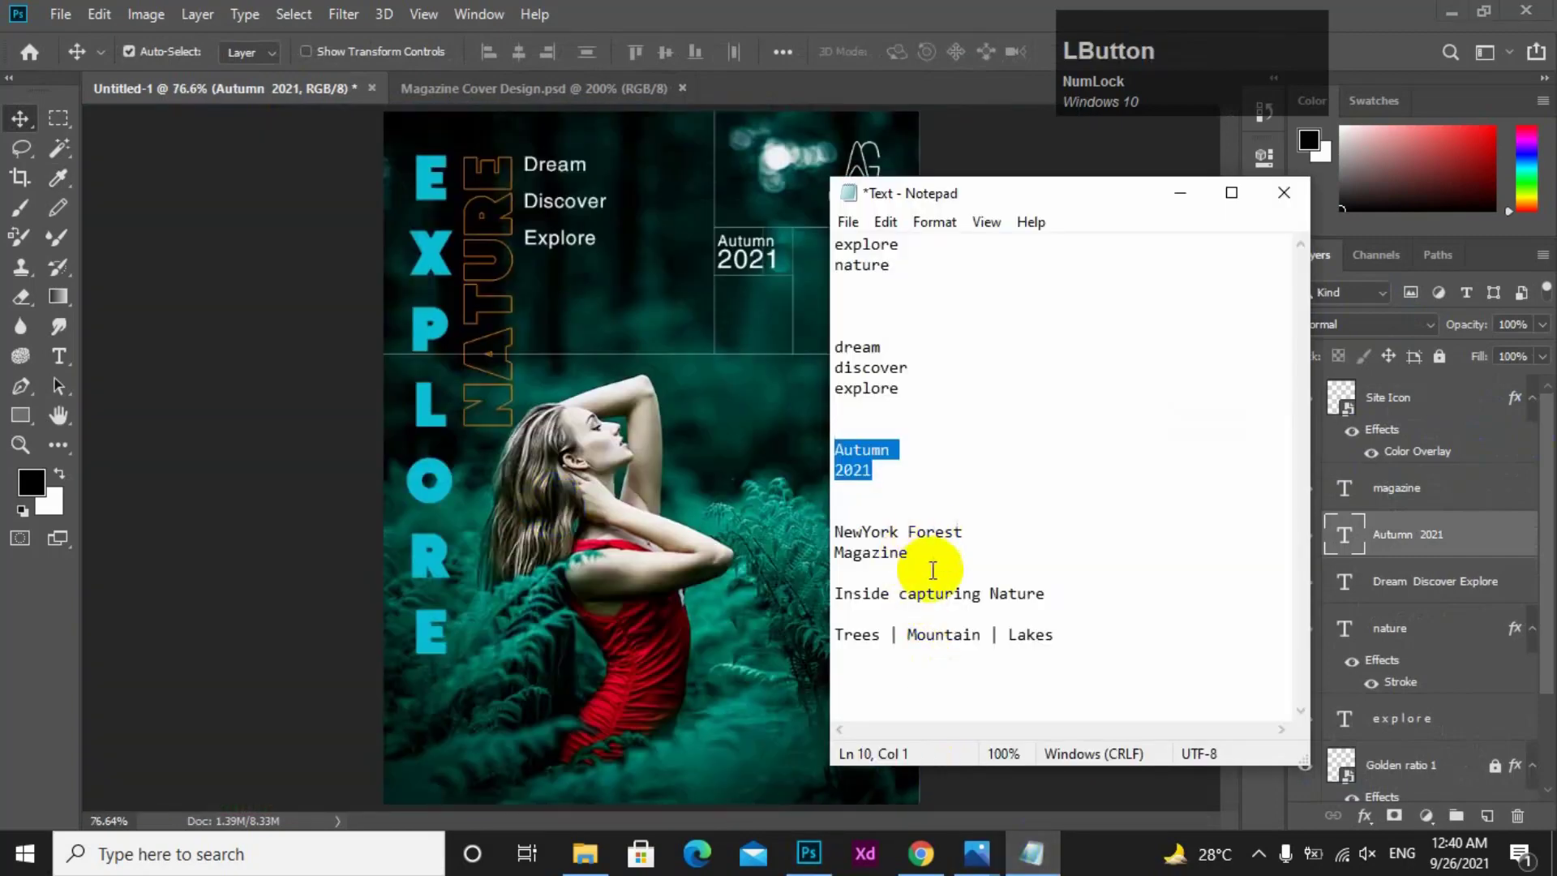
pyautogui.moveTo(910, 558); pyautogui.dragTo(812, 531)
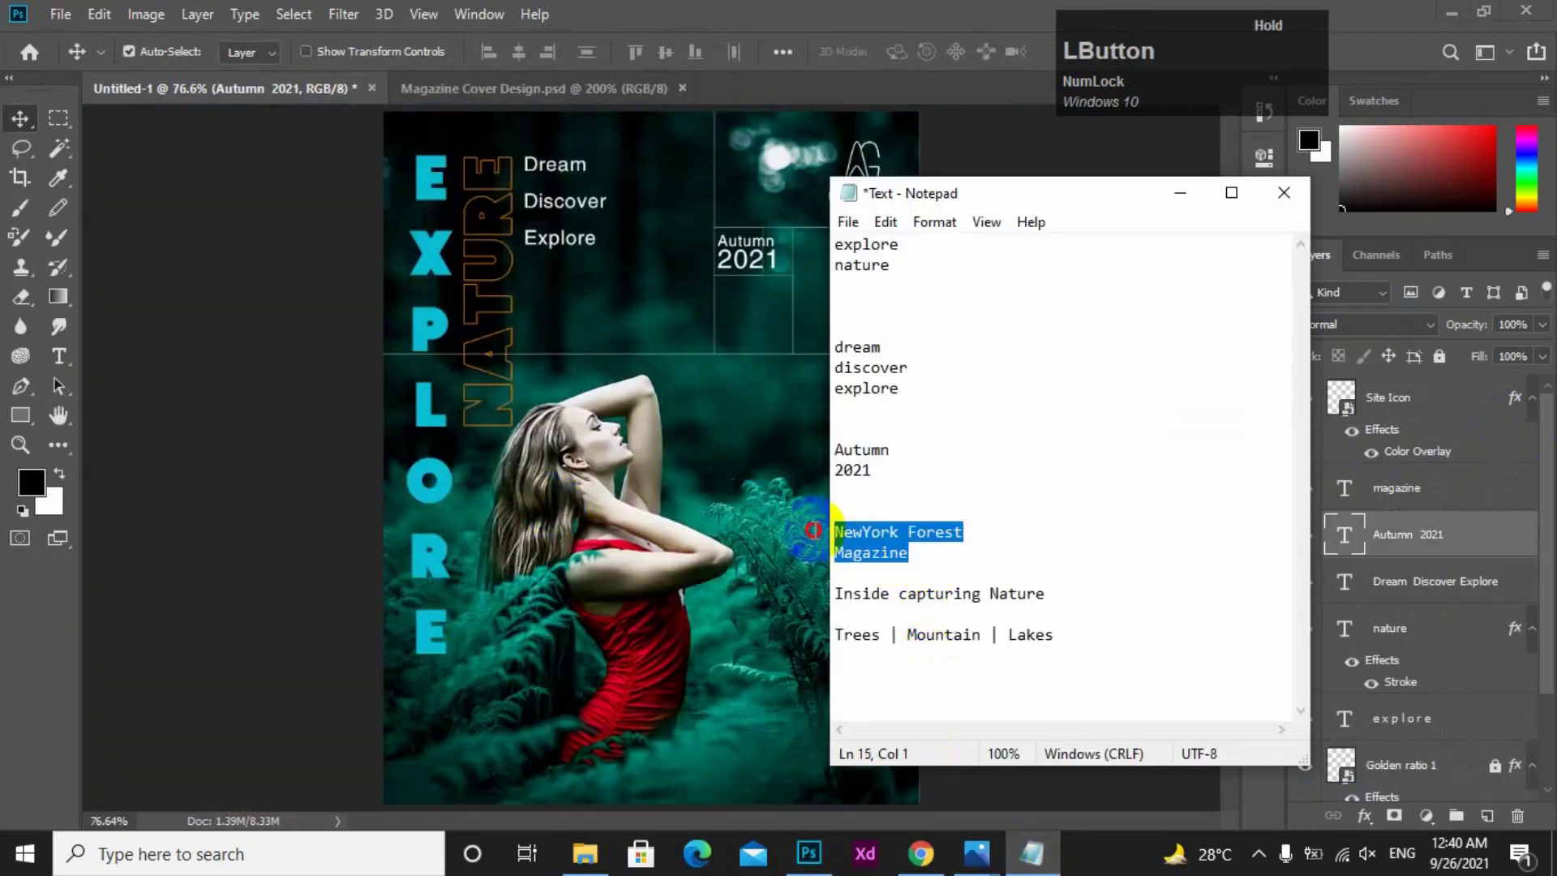
pyautogui.click(1197, 189)
# - Duplicate the Autumn 2021 text into the larger grid section beneath the logo and replace its wording with NewYork Forest Magazine
pyautogui.hotkey('ctrl', 'space')
pyautogui.keyDown('ctrl'); pyautogui.click(783, 296); pyautogui.keyUp('ctrl')
pyautogui.moveTo(733, 300); pyautogui.dragTo(802, 442)
pyautogui.keyDown('ctrl'); pyautogui.click(556, 241); pyautogui.keyUp('ctrl')
pyautogui.press('t')
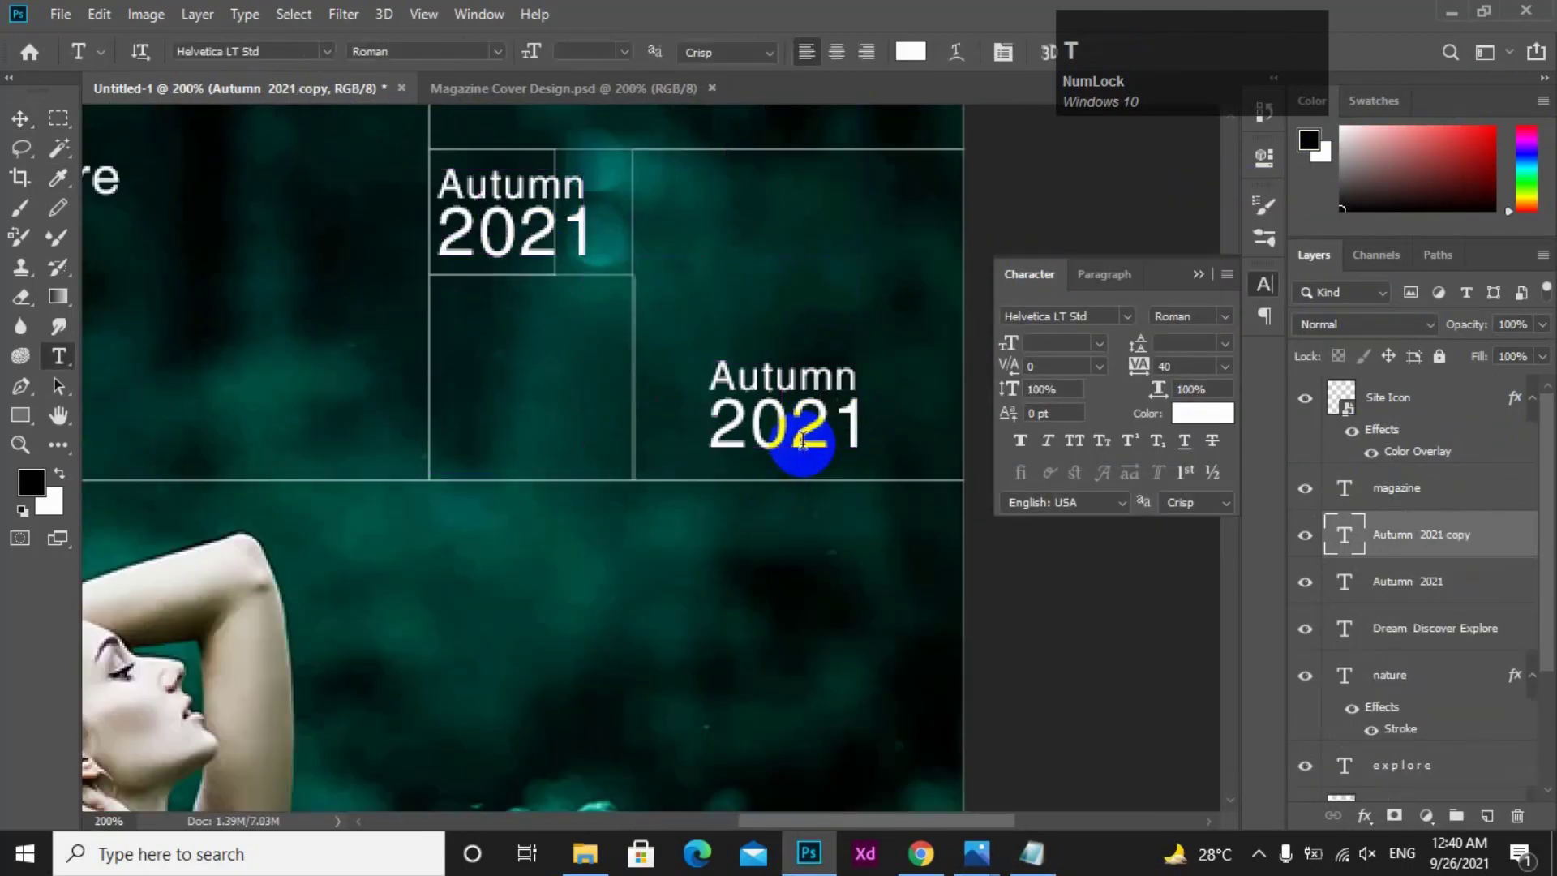
pyautogui.hotkey('ctrl', 'a')
pyautogui.hotkey('ctrl', 'v')
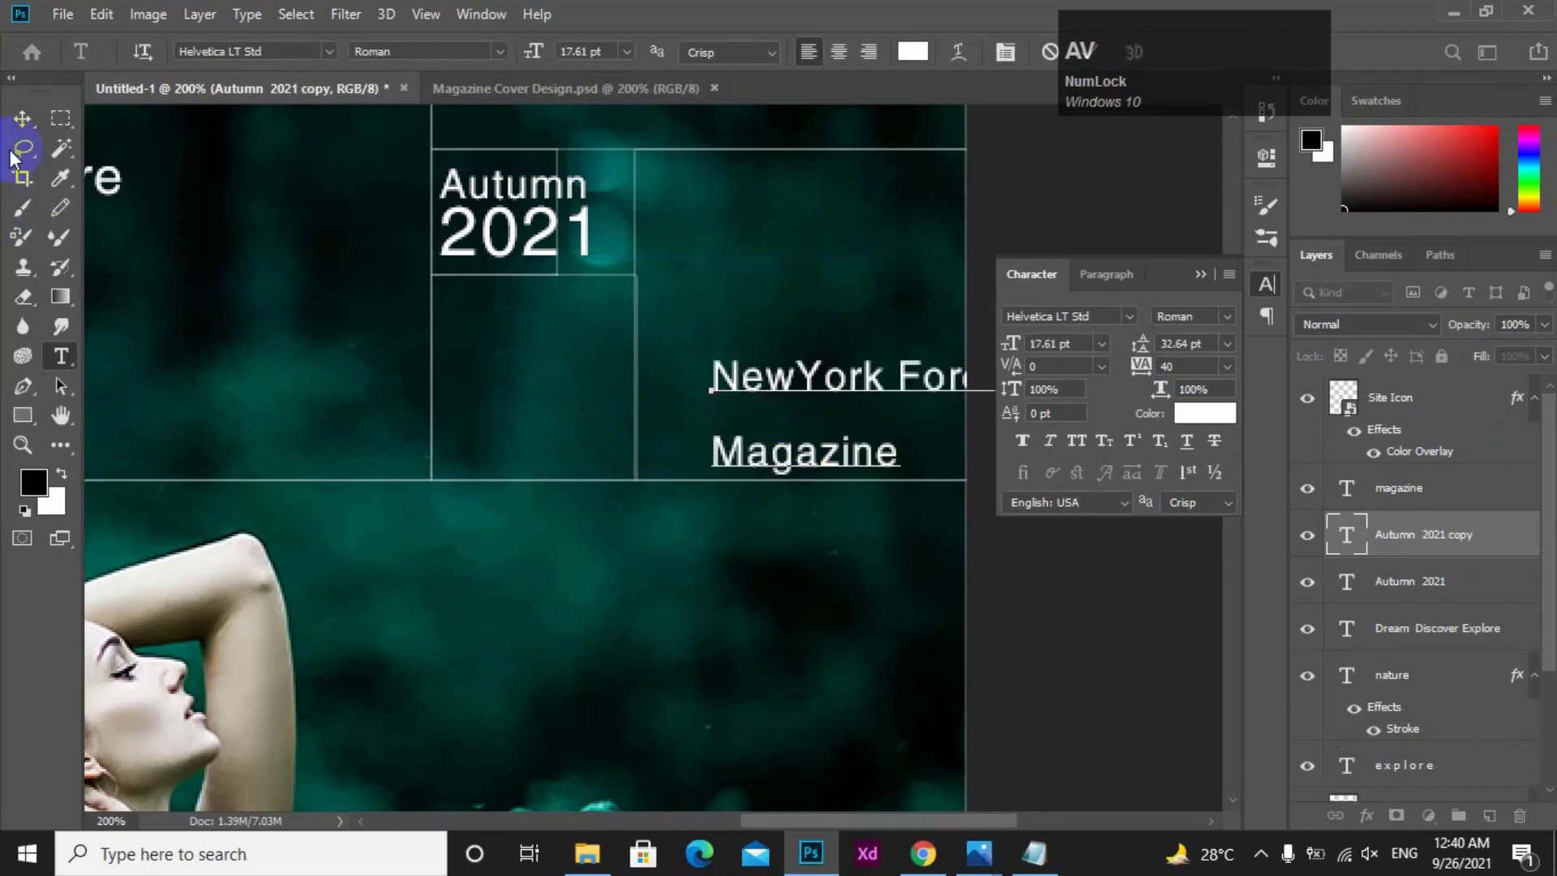
pyautogui.click(21, 118)
pyautogui.click(582, 374)
# - Set the leading of the NewYork Forest Magazine text to 16.64 pt
pyautogui.keyDown('ctrl'); pyautogui.click(746, 397); pyautogui.keyUp('ctrl')
pyautogui.press('t')
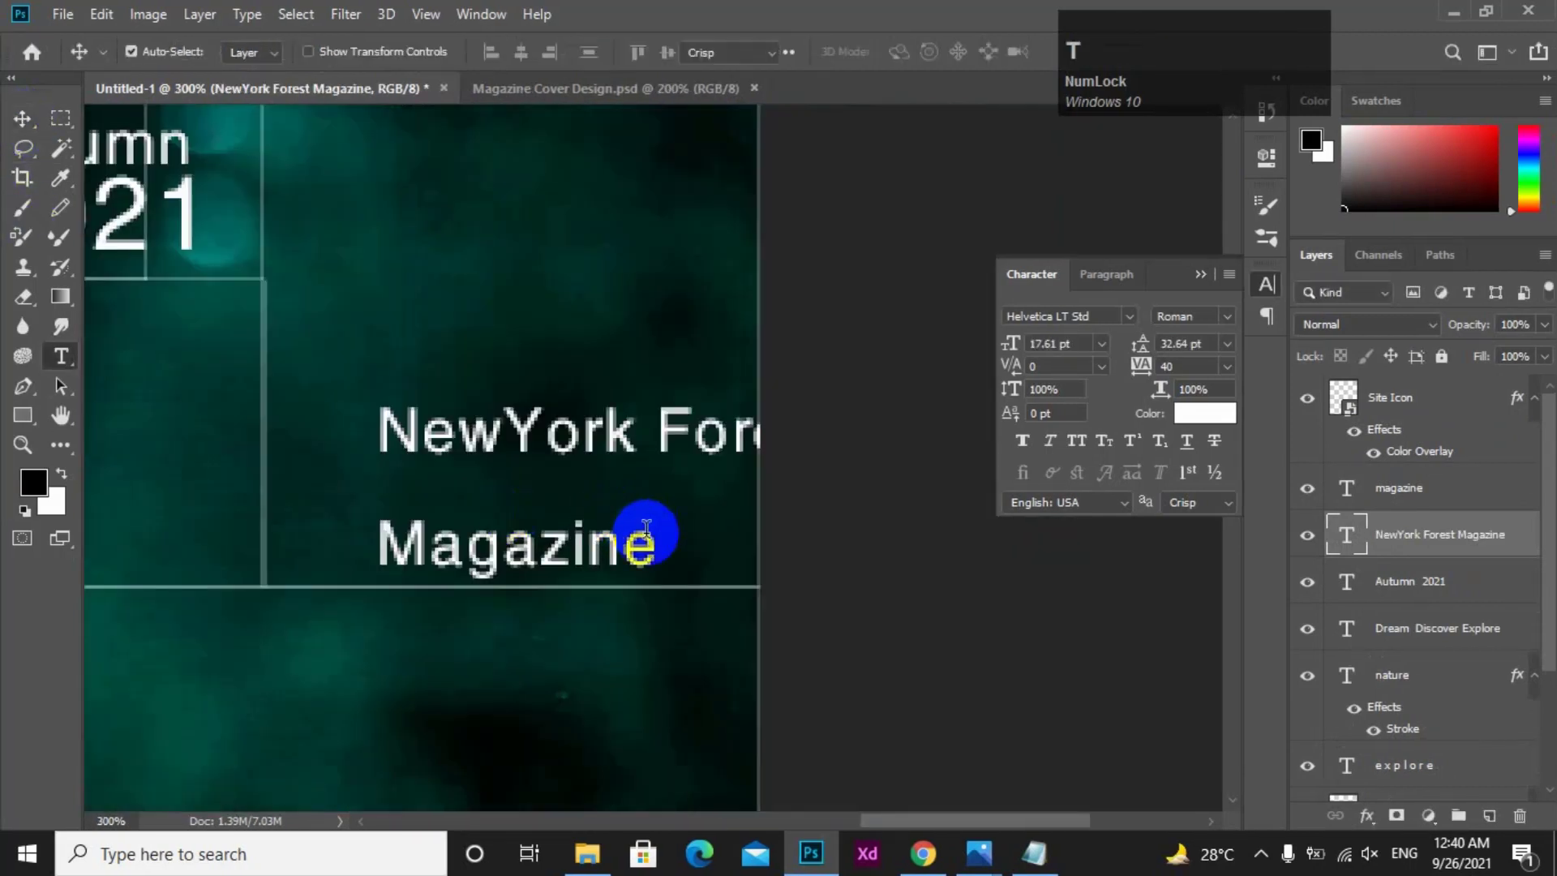
pyautogui.moveTo(653, 549); pyautogui.dragTo(282, 441)
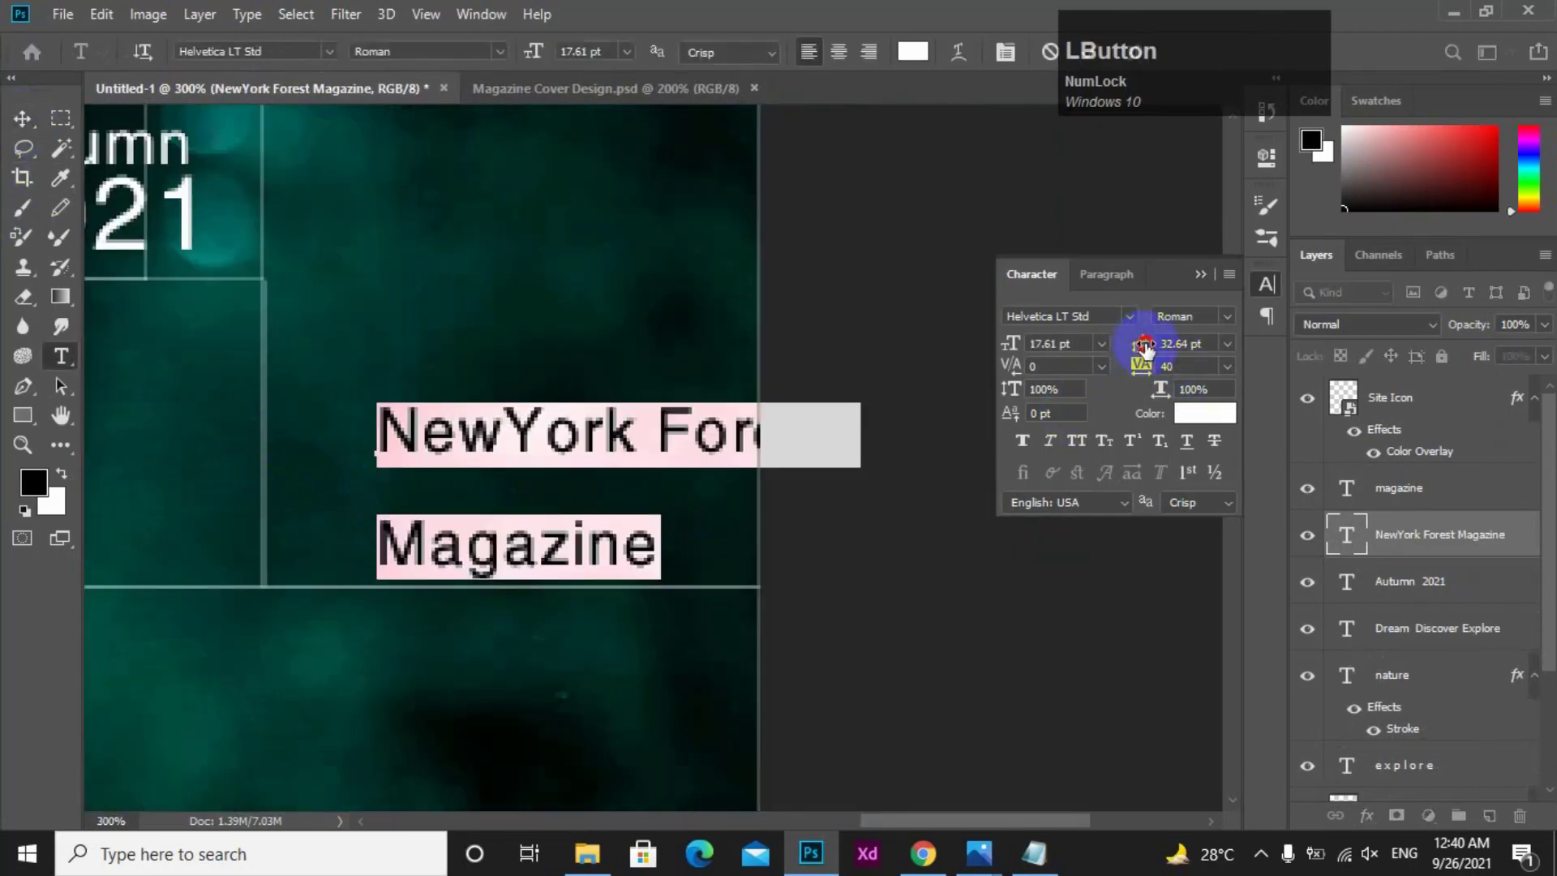
pyautogui.moveTo(1145, 347); pyautogui.dragTo(1130, 347)
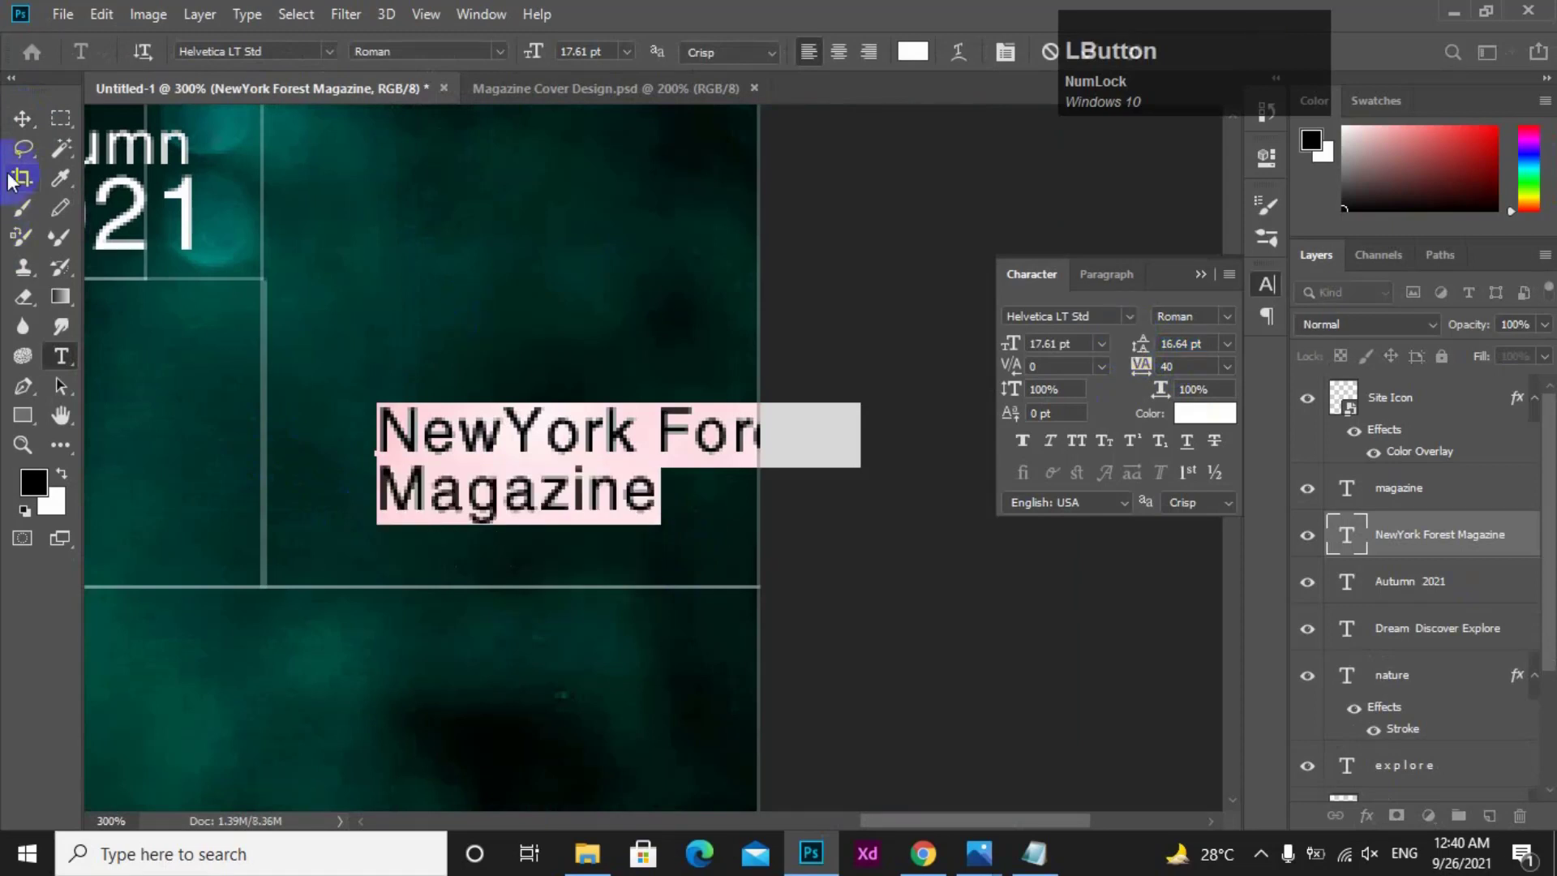
pyautogui.click(22, 120)
# - Move the NewYork Forest Magazine text to the bottom of its grid section and scale it down to 16.4 pt
pyautogui.moveTo(514, 431); pyautogui.dragTo(434, 486)
pyautogui.keyDown('alt'); pyautogui.click(477, 525); pyautogui.keyUp('alt')
pyautogui.keyDown('alt'); pyautogui.click(476, 524); pyautogui.keyUp('alt')
pyautogui.keyDown('alt'); pyautogui.click(538, 484); pyautogui.keyUp('alt')
pyautogui.keyDown('ctrl'); pyautogui.click(655, 511); pyautogui.keyUp('ctrl')
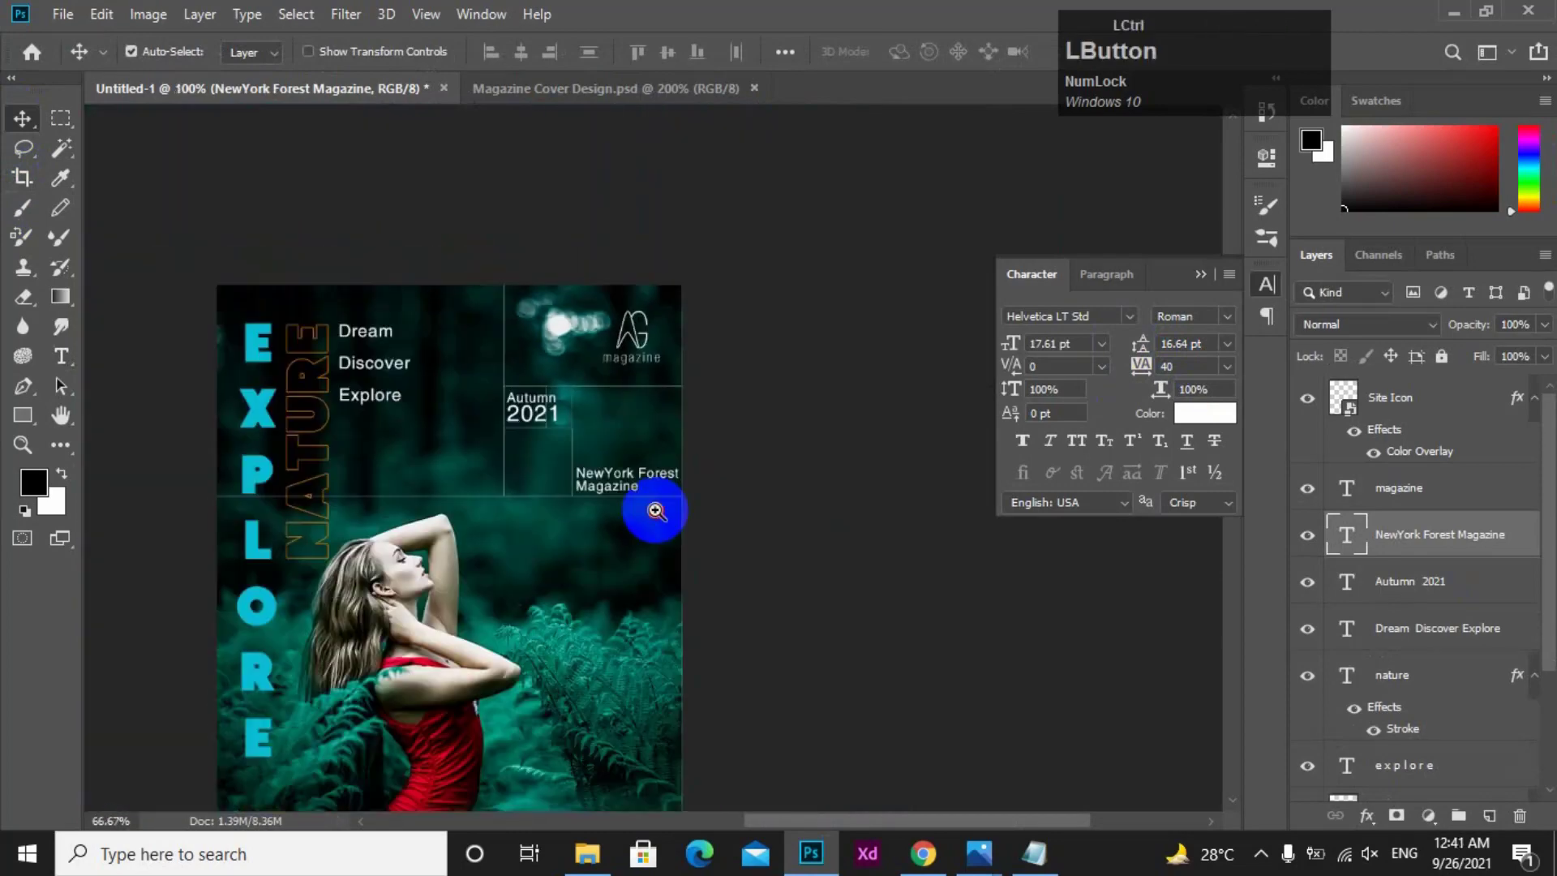
pyautogui.moveTo(655, 511); pyautogui.dragTo(566, 552)
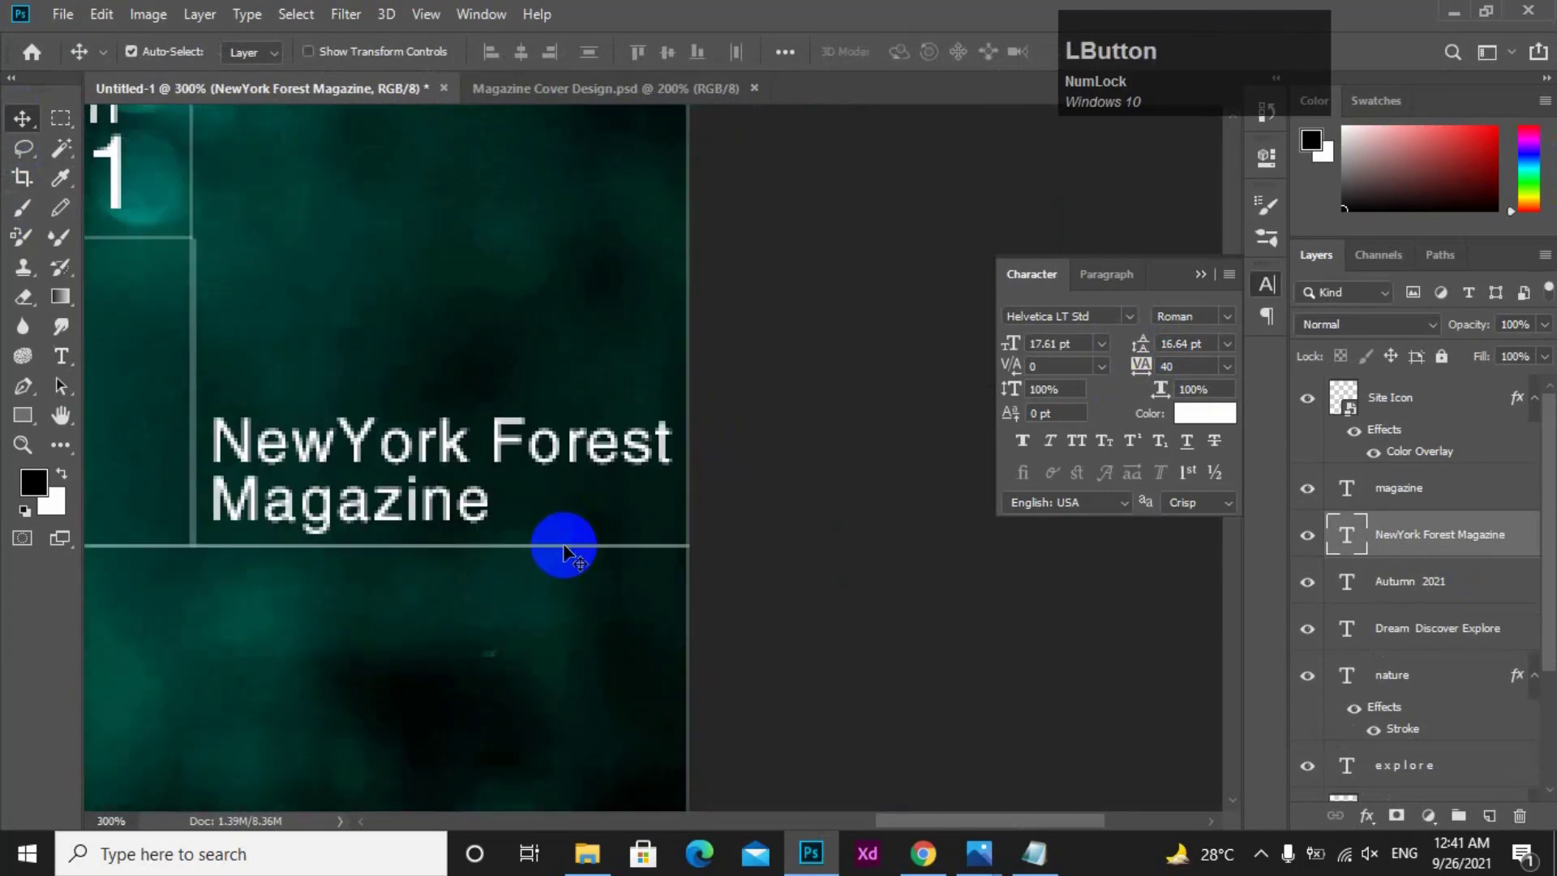
pyautogui.hotkey('ctrl', 't')
pyautogui.moveTo(673, 475); pyautogui.dragTo(643, 476)
pyautogui.press('KP_Enter')
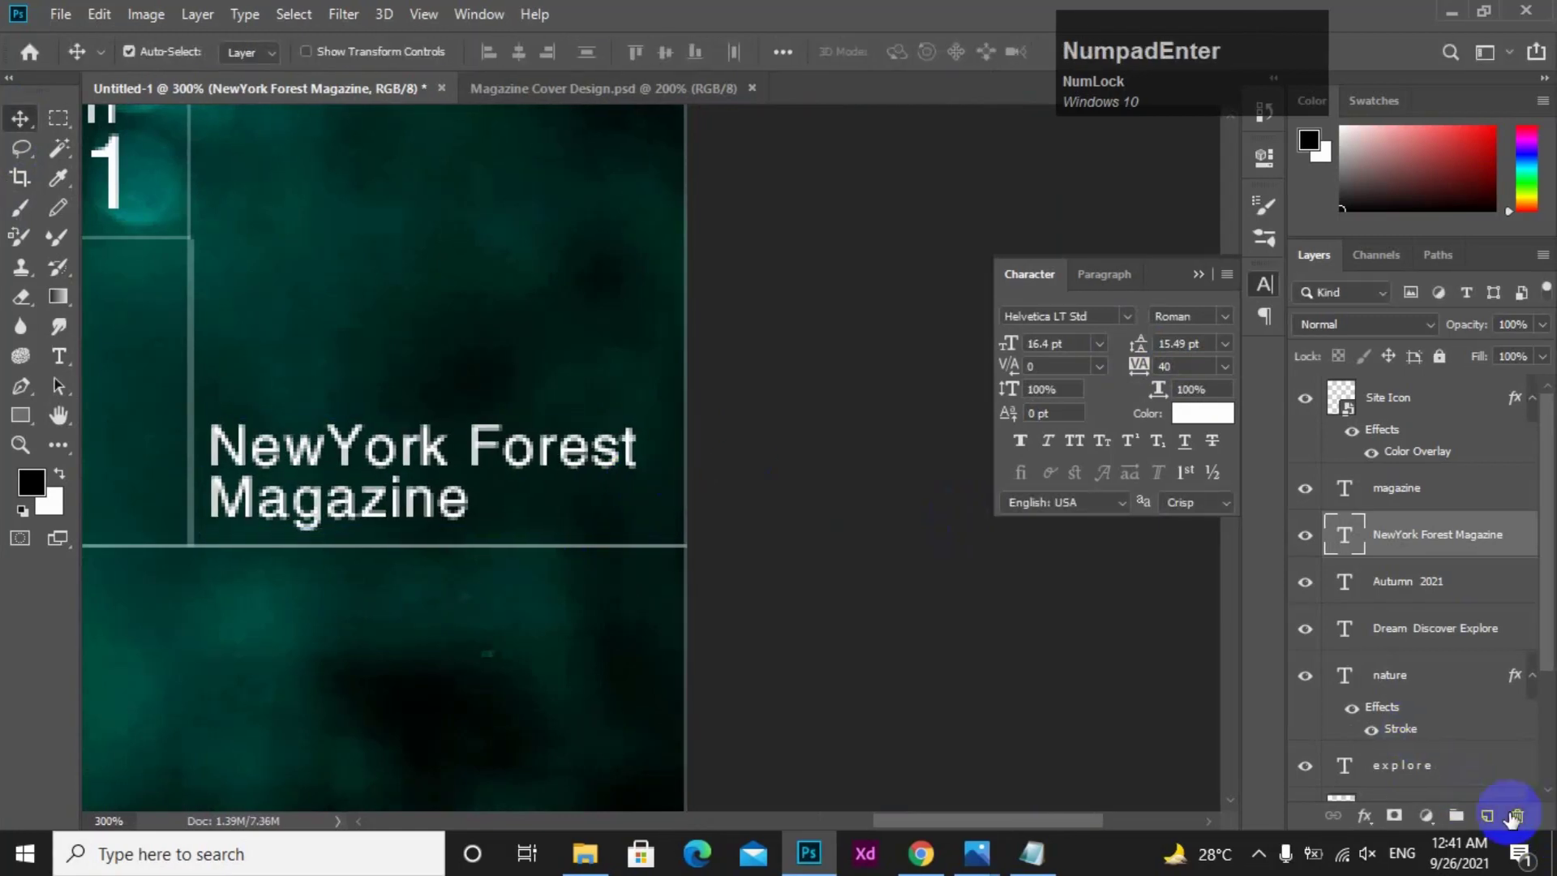
# - Add a new layer and draw a thin rectangle about 73 × 7 px beside the word Magazine
pyautogui.click(1491, 817)
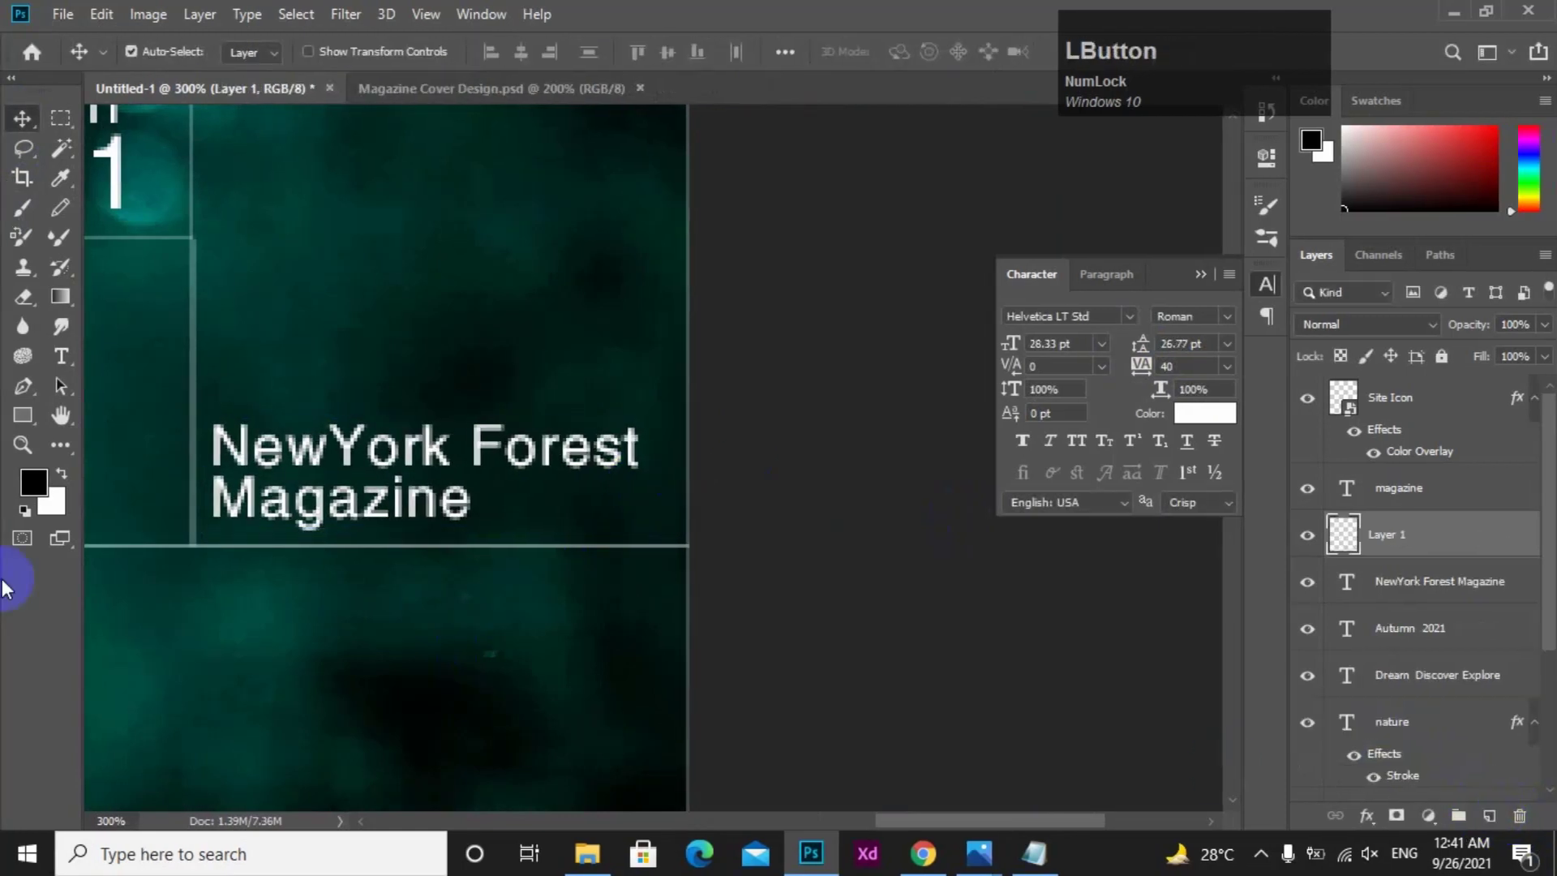
pyautogui.click(22, 418)
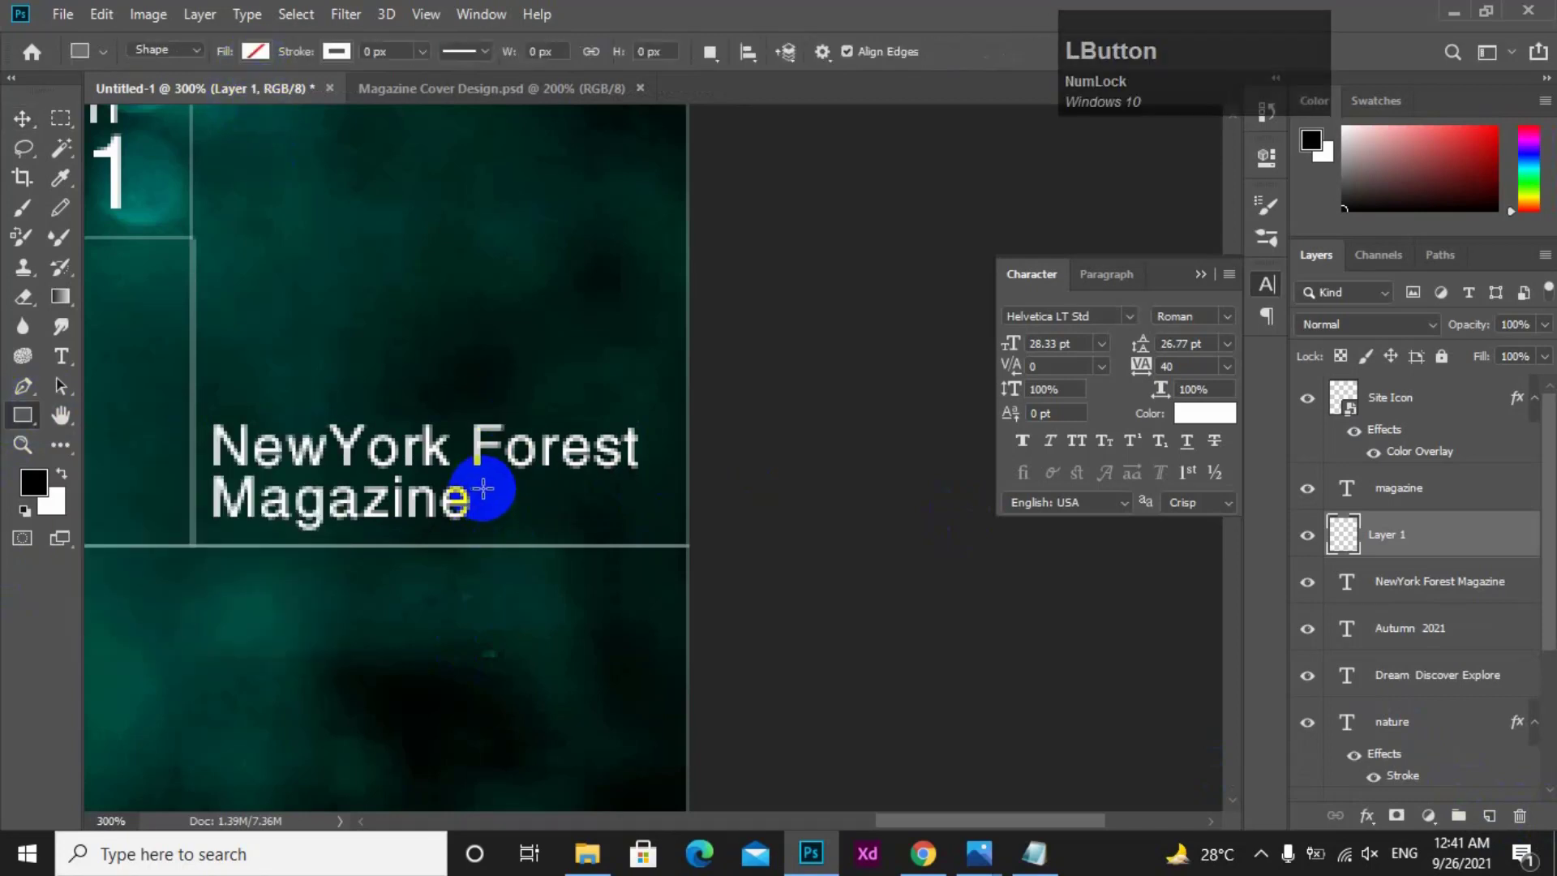
pyautogui.moveTo(479, 488); pyautogui.dragTo(504, 497)
pyautogui.moveTo(620, 509); pyautogui.dragTo(733, 511)
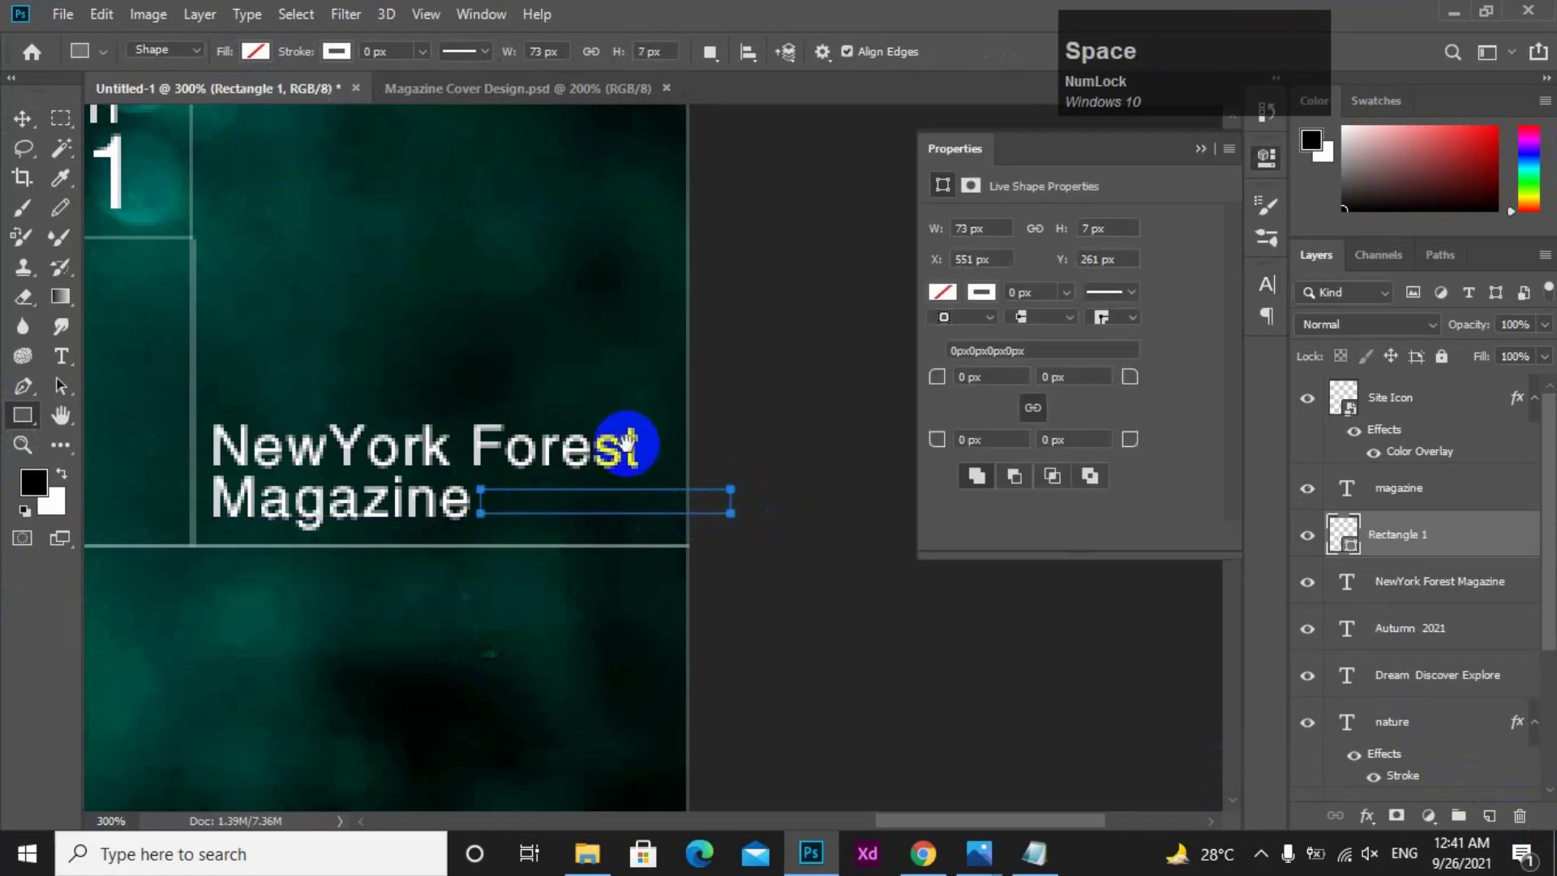
# - Fill the thin rectangle beside the word Magazine with orange ff8600
pyautogui.scroll(-1, 508, 383)
pyautogui.moveTo(427, 416); pyautogui.dragTo(810, 666)
pyautogui.scroll(-1, 410, 476)
pyautogui.moveTo(411, 476); pyautogui.dragTo(475, 487)
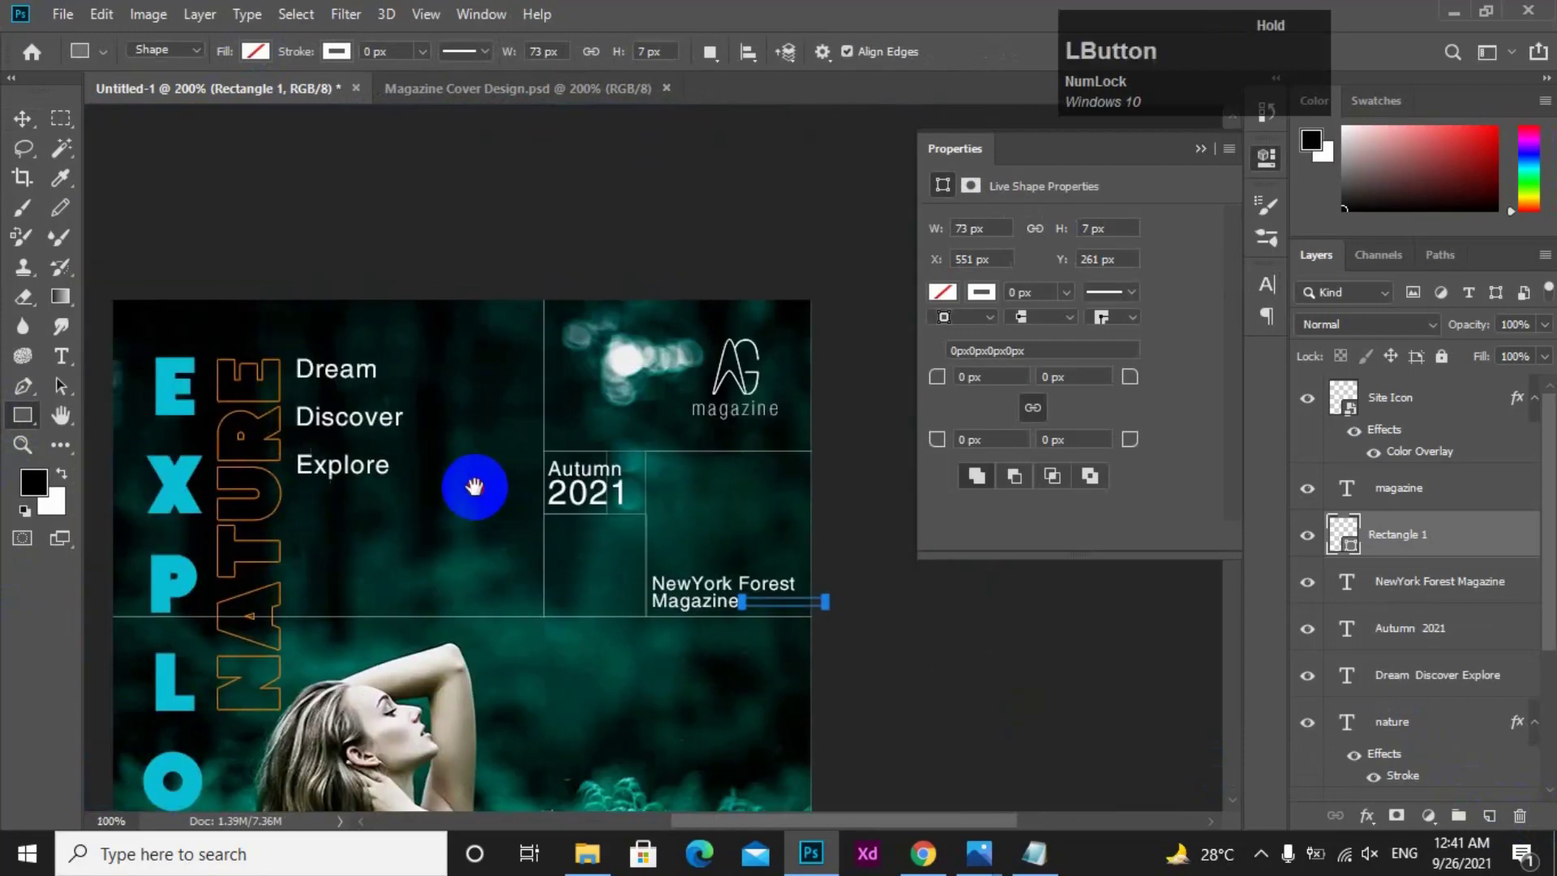
pyautogui.click(260, 55)
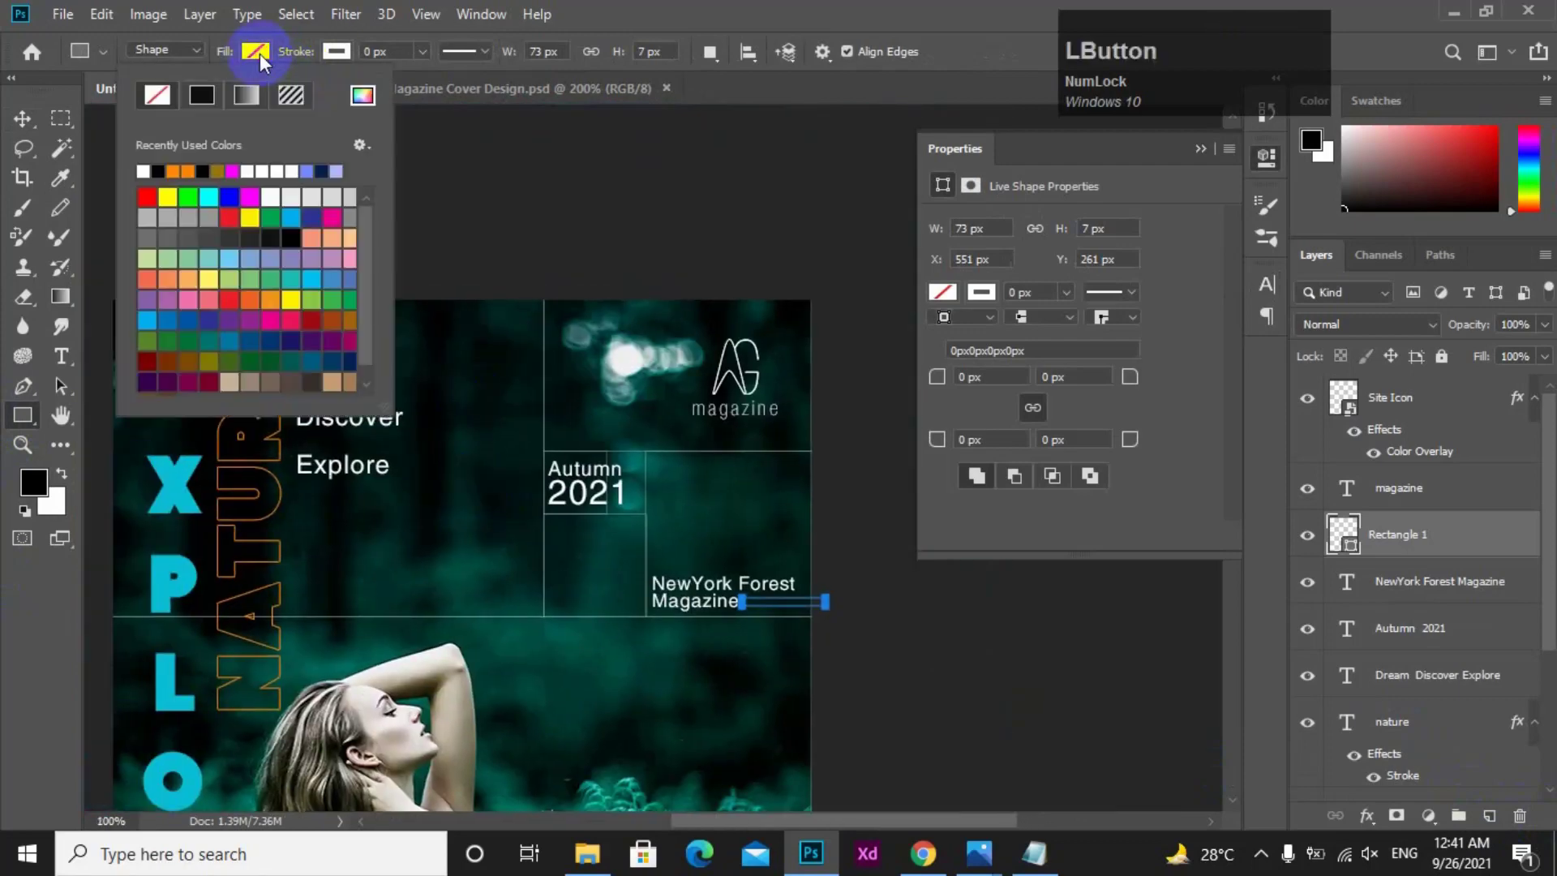
pyautogui.click(362, 95)
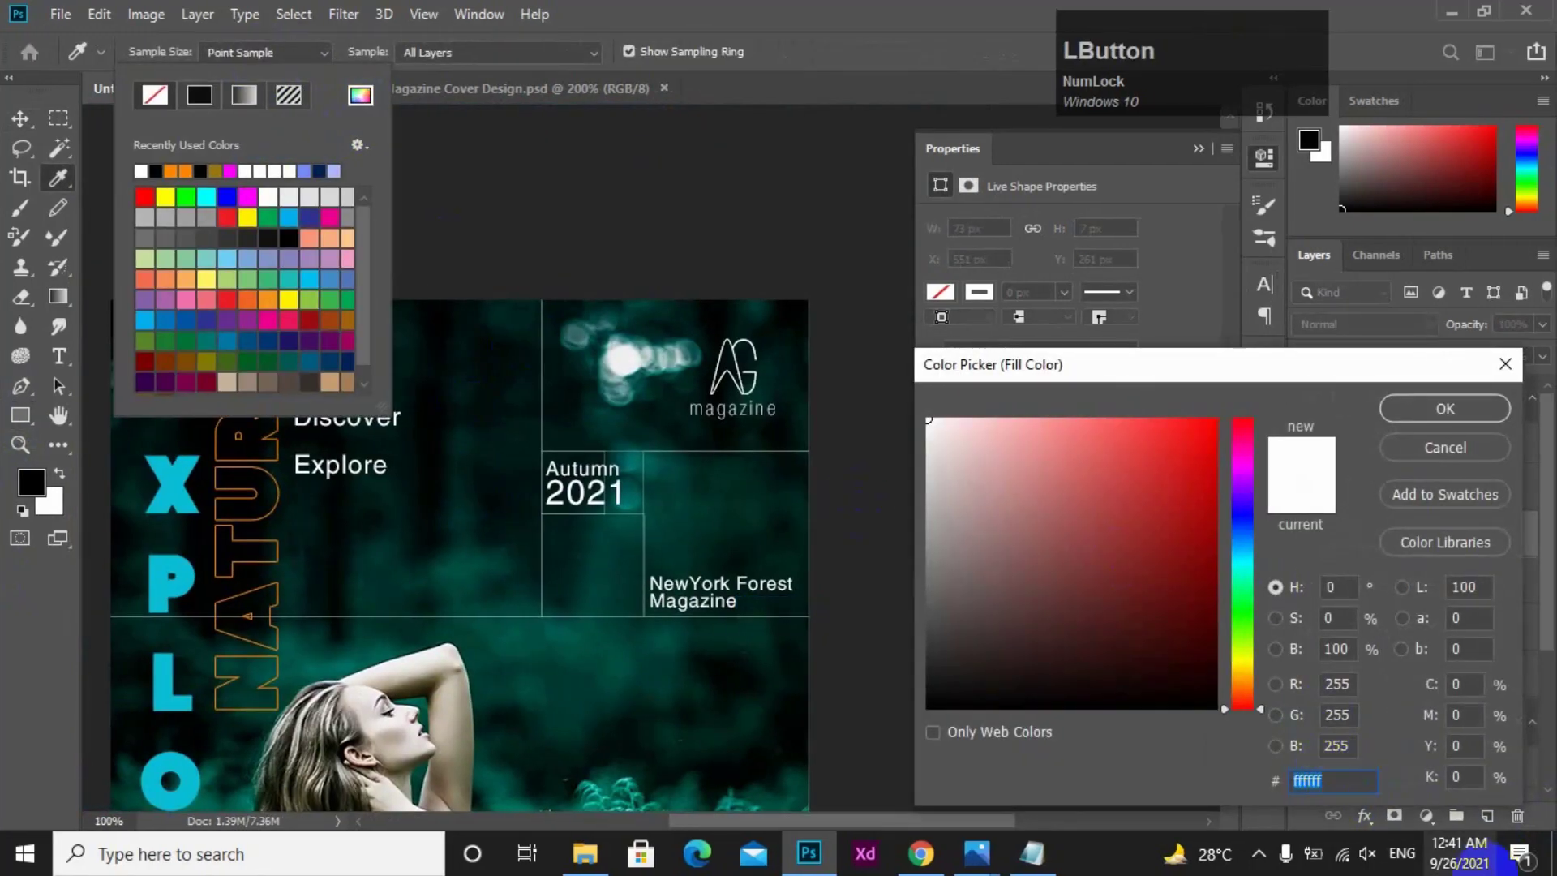
pyautogui.write('ff')
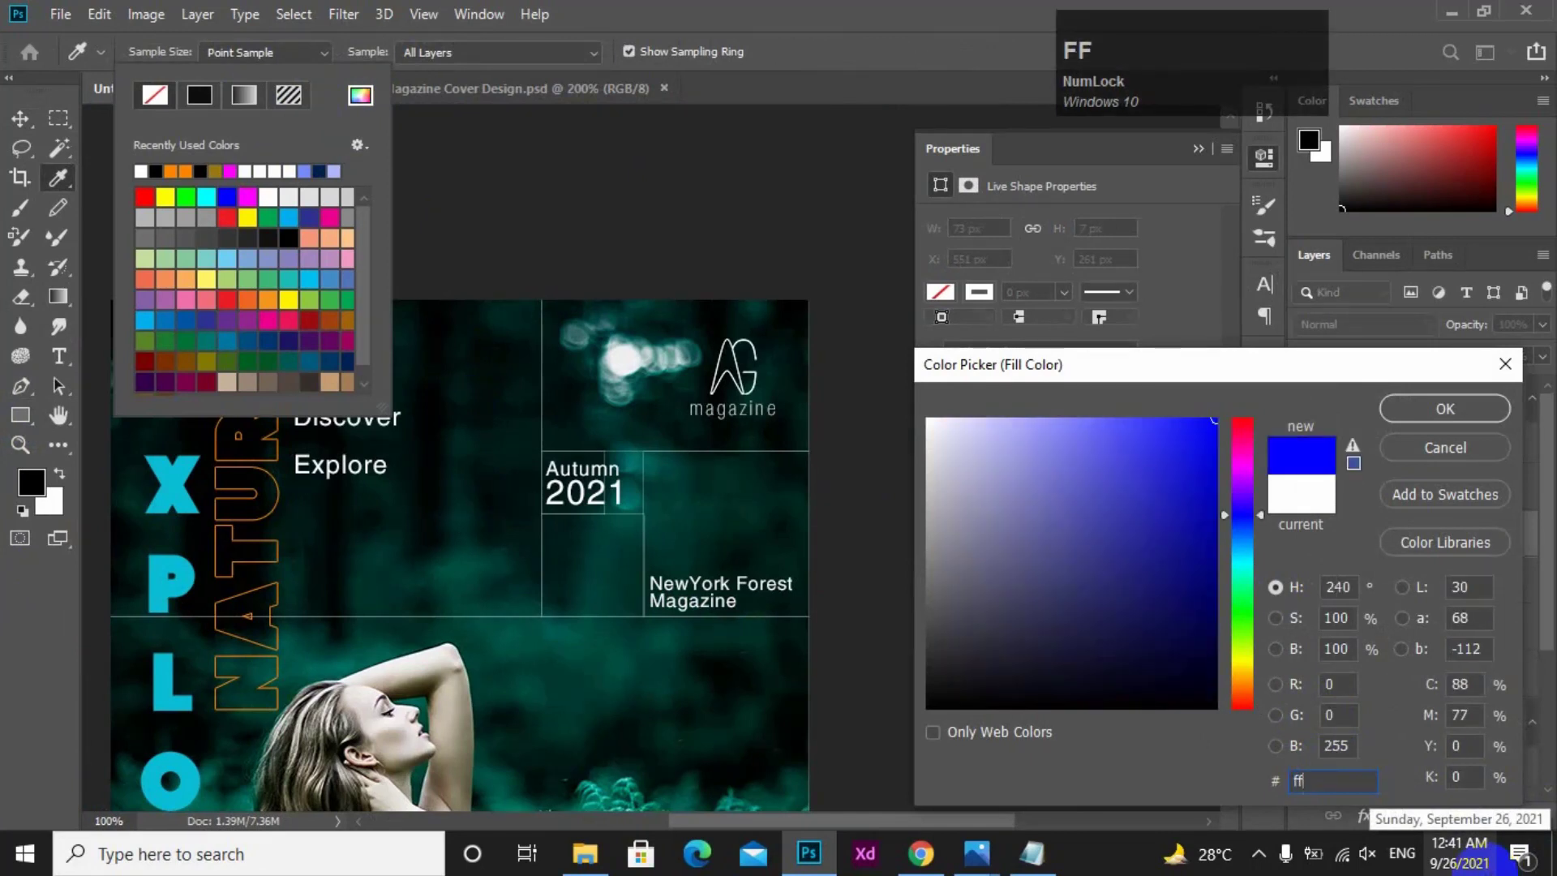
pyautogui.write('86')
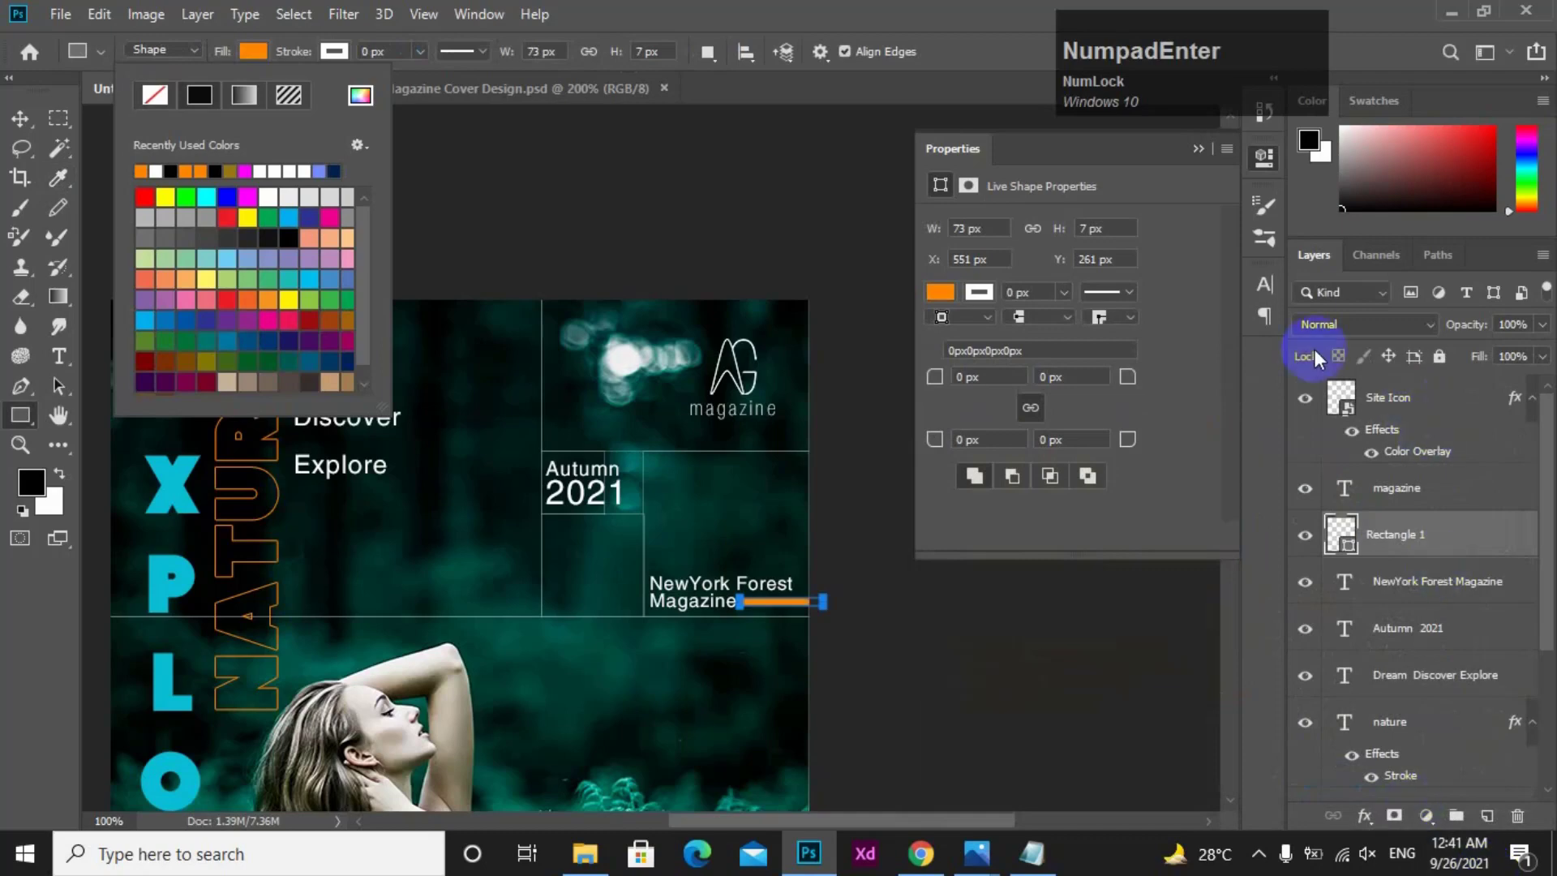
pyautogui.click(1200, 149)
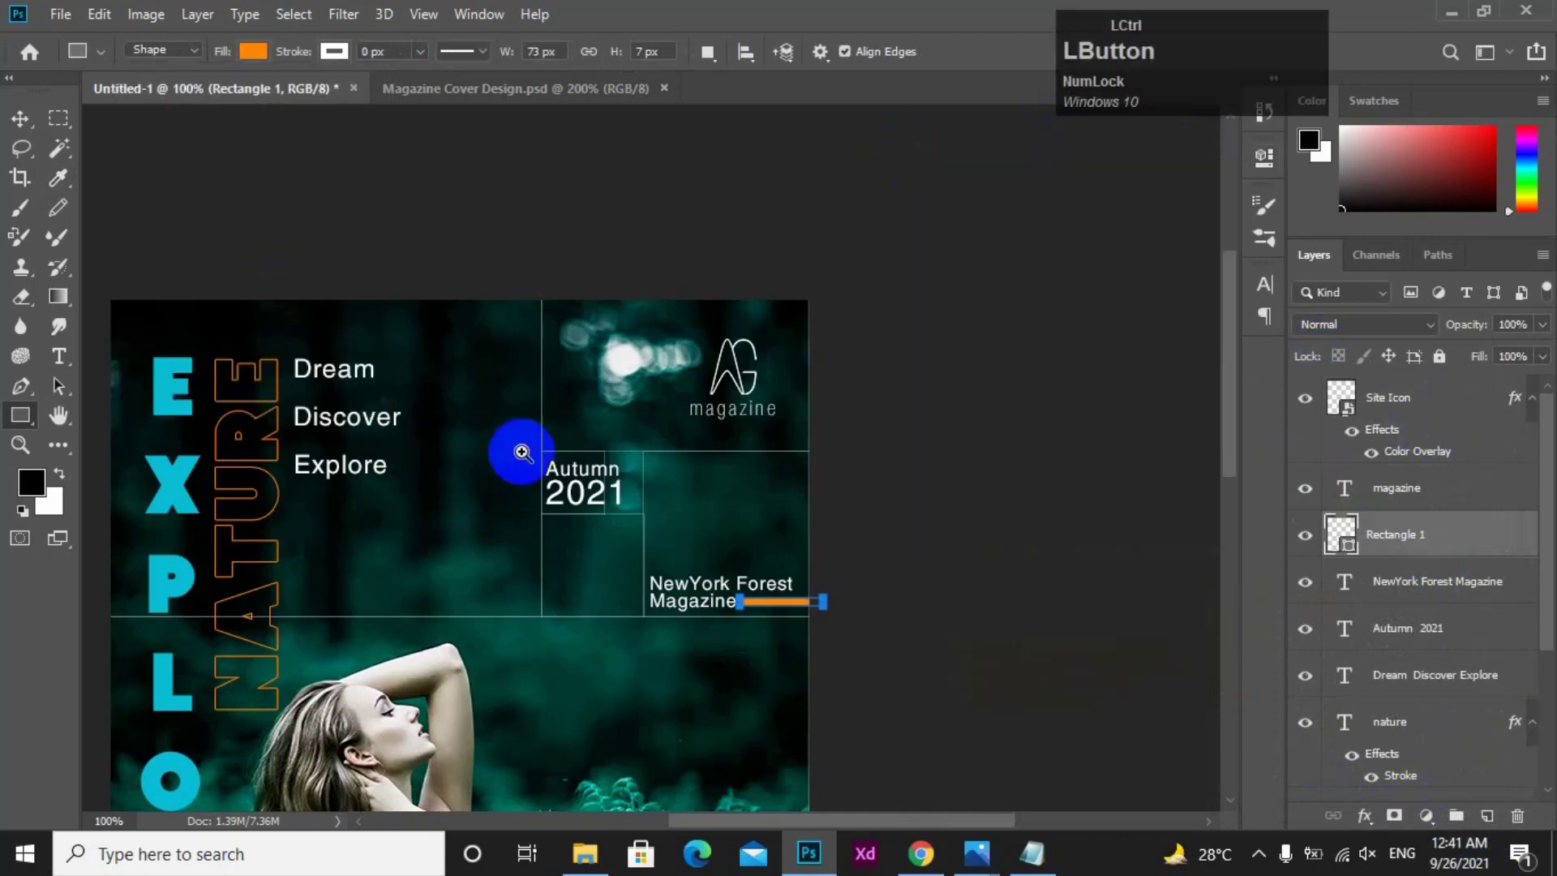
# - On a new layer, draw an L-shaped Pen line about 19 × 181 px from above the page to Autumn 2021, with a 4 px stroke
pyautogui.keyDown('ctrl'); pyautogui.click(522, 453); pyautogui.keyUp('ctrl')
pyautogui.moveTo(587, 454); pyautogui.dragTo(520, 412)
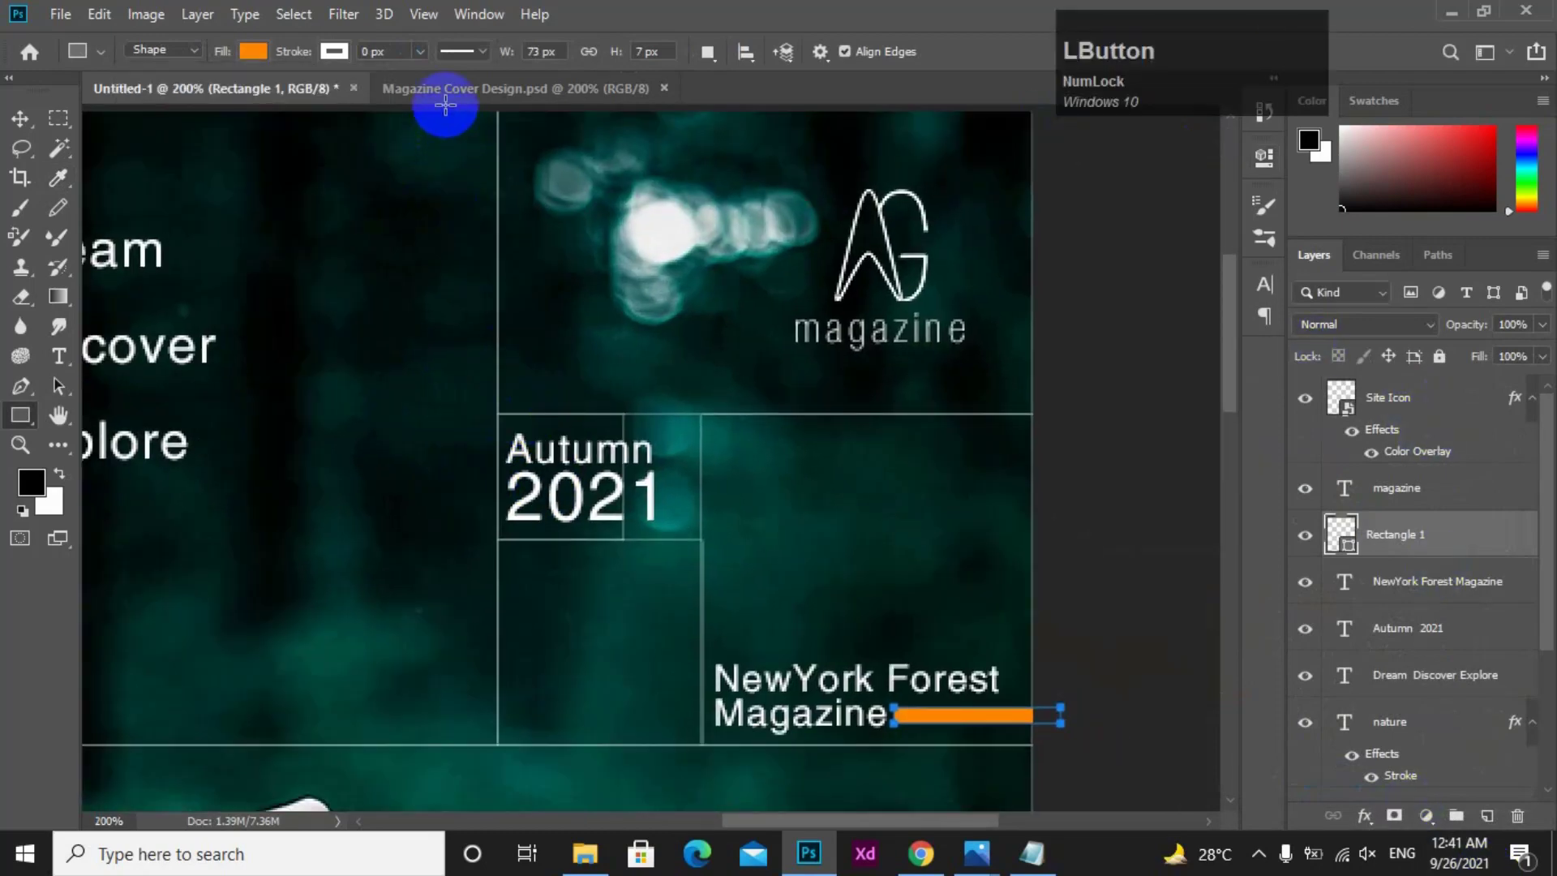
pyautogui.keyDown('alt'); pyautogui.click(521, 387); pyautogui.keyUp('alt')
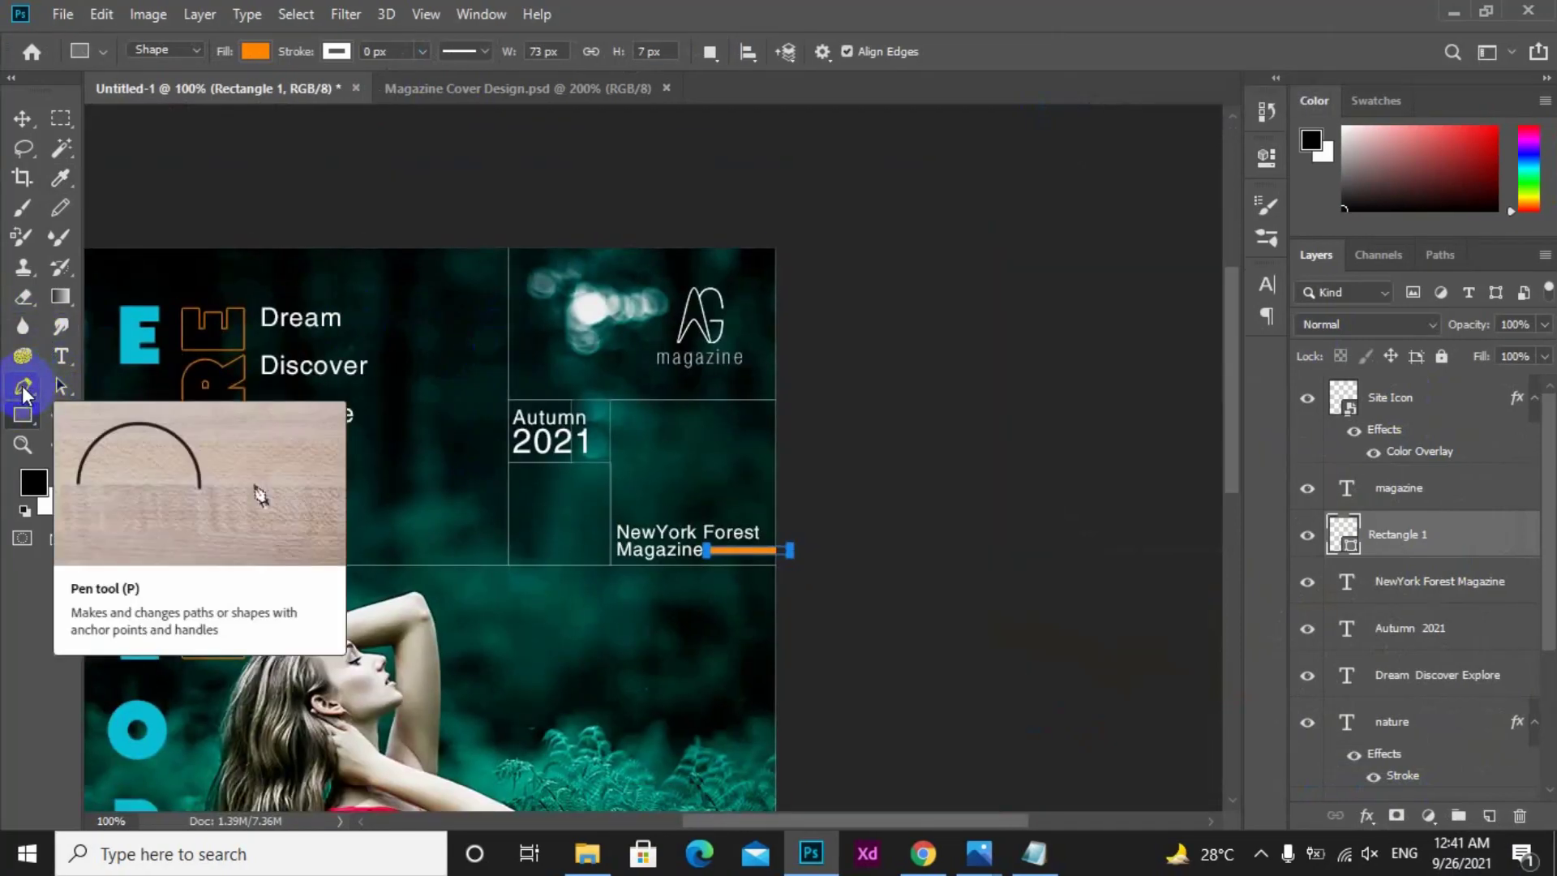
pyautogui.click(23, 391)
pyautogui.click(1487, 816)
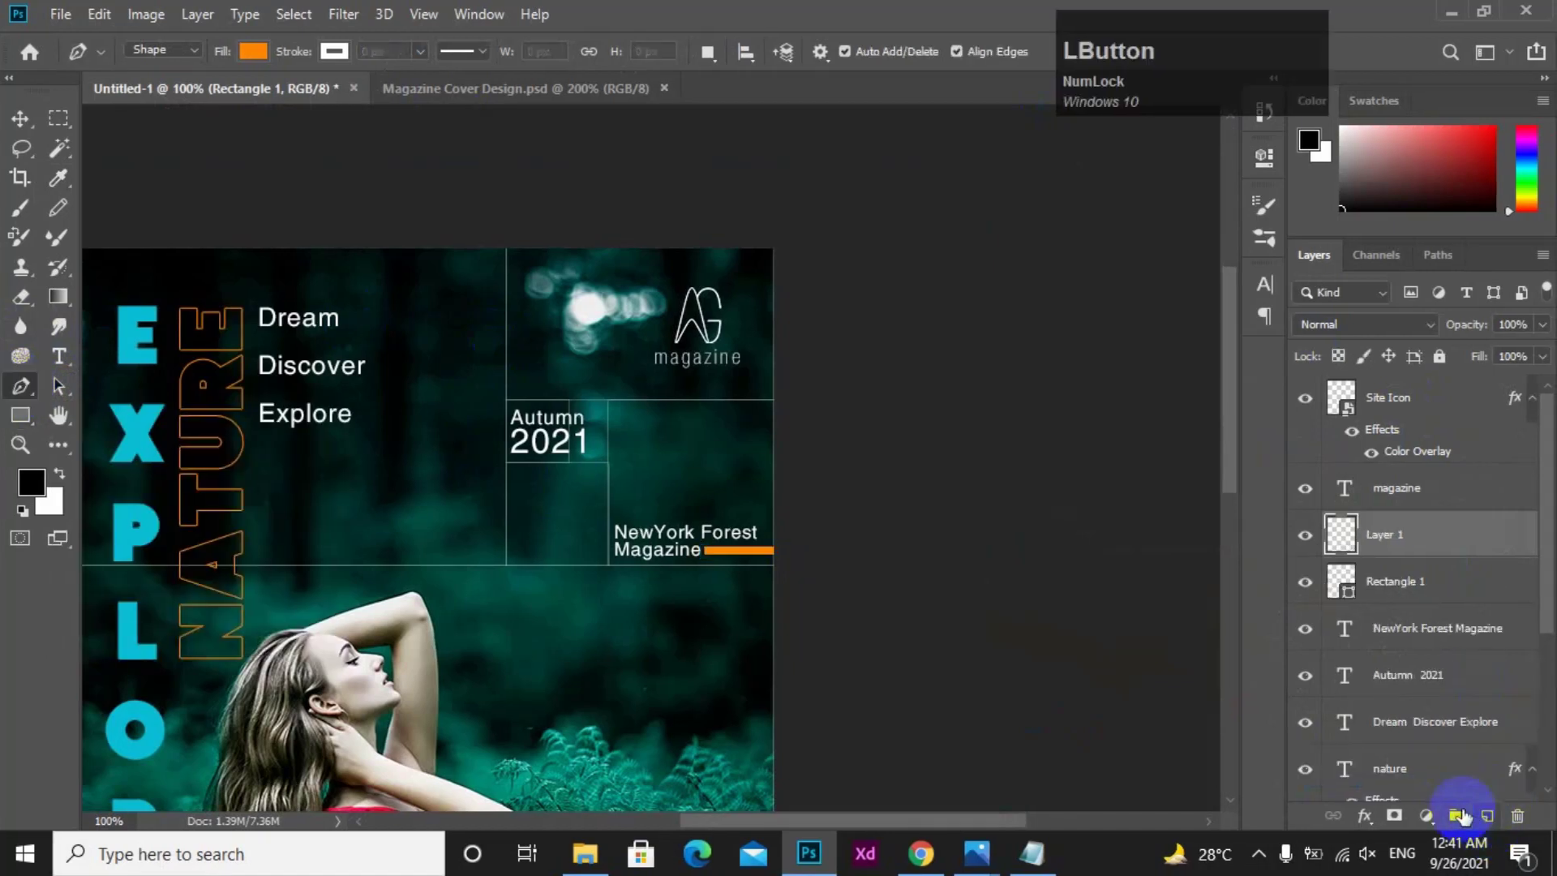
pyautogui.keyDown('ctrl'); pyautogui.click(540, 253); pyautogui.keyUp('ctrl')
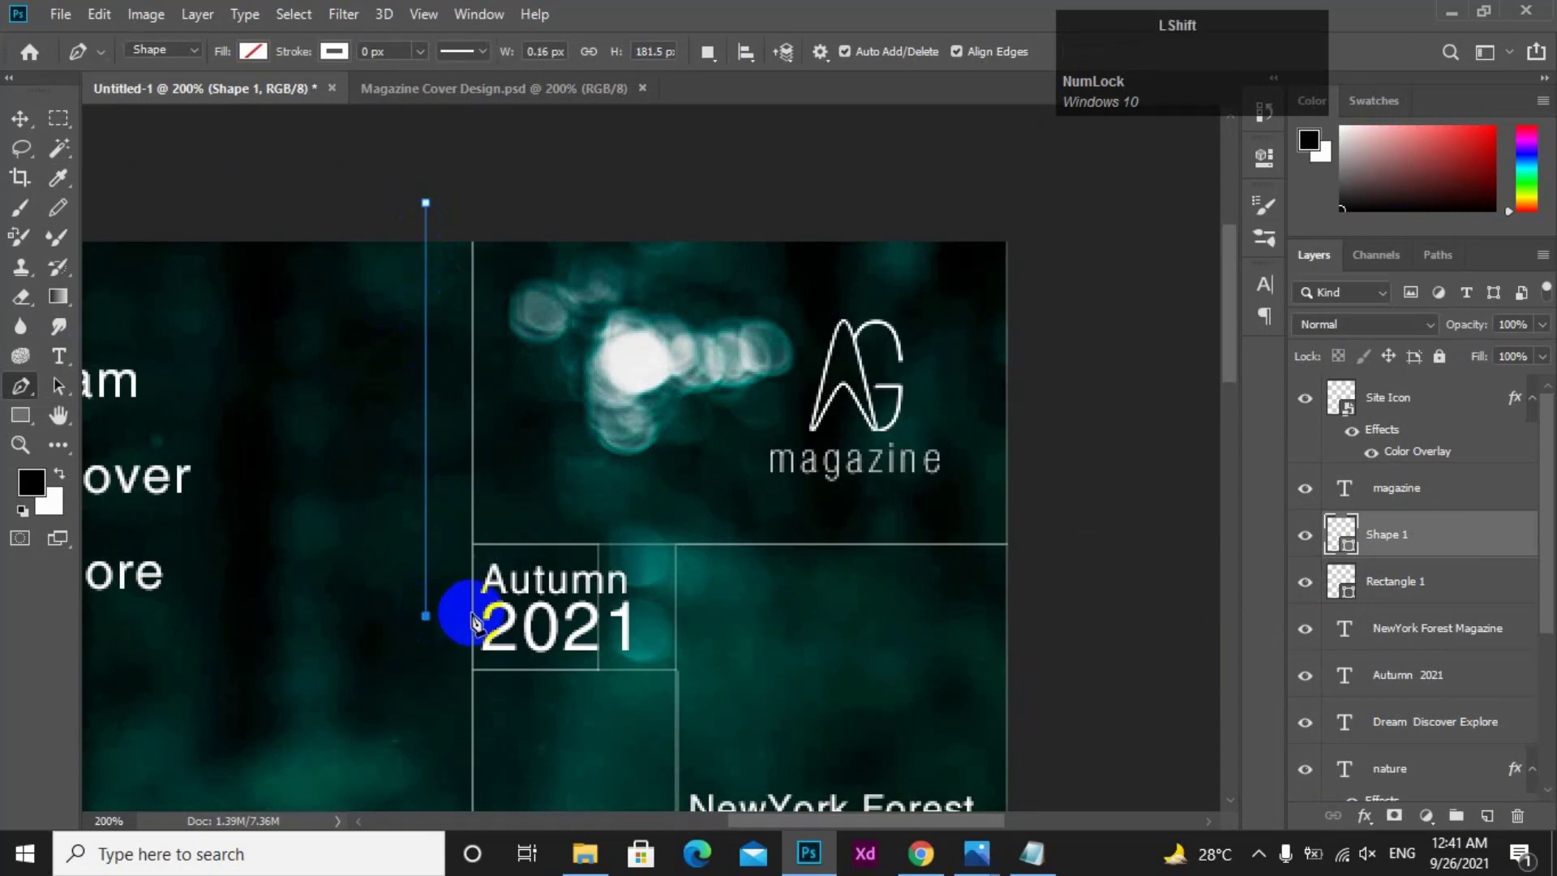
pyautogui.click(470, 616)
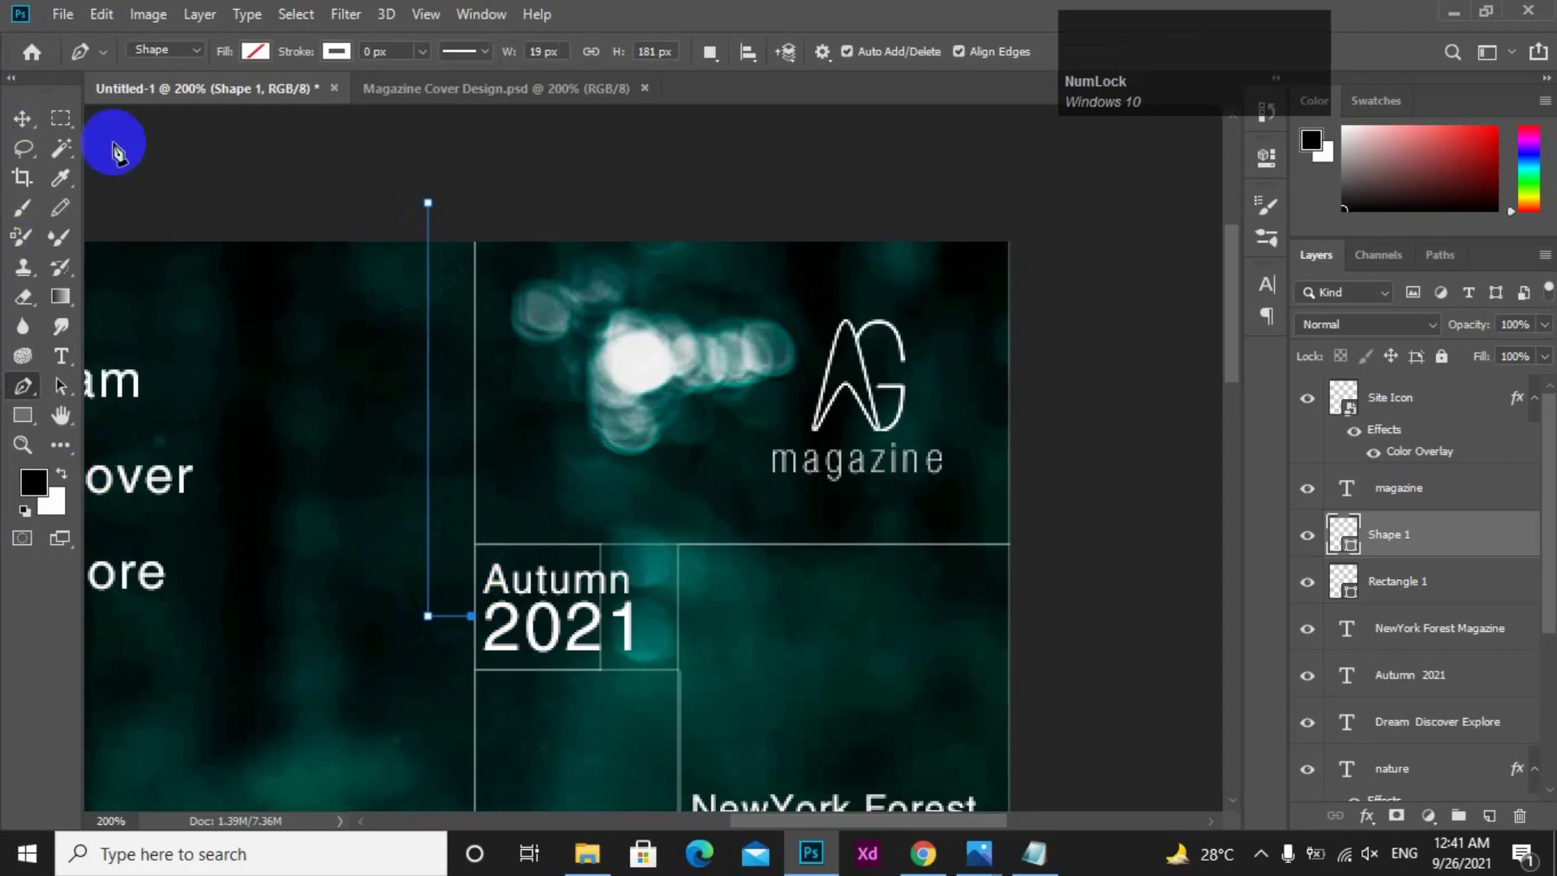
pyautogui.moveTo(292, 51); pyautogui.dragTo(294, 53)
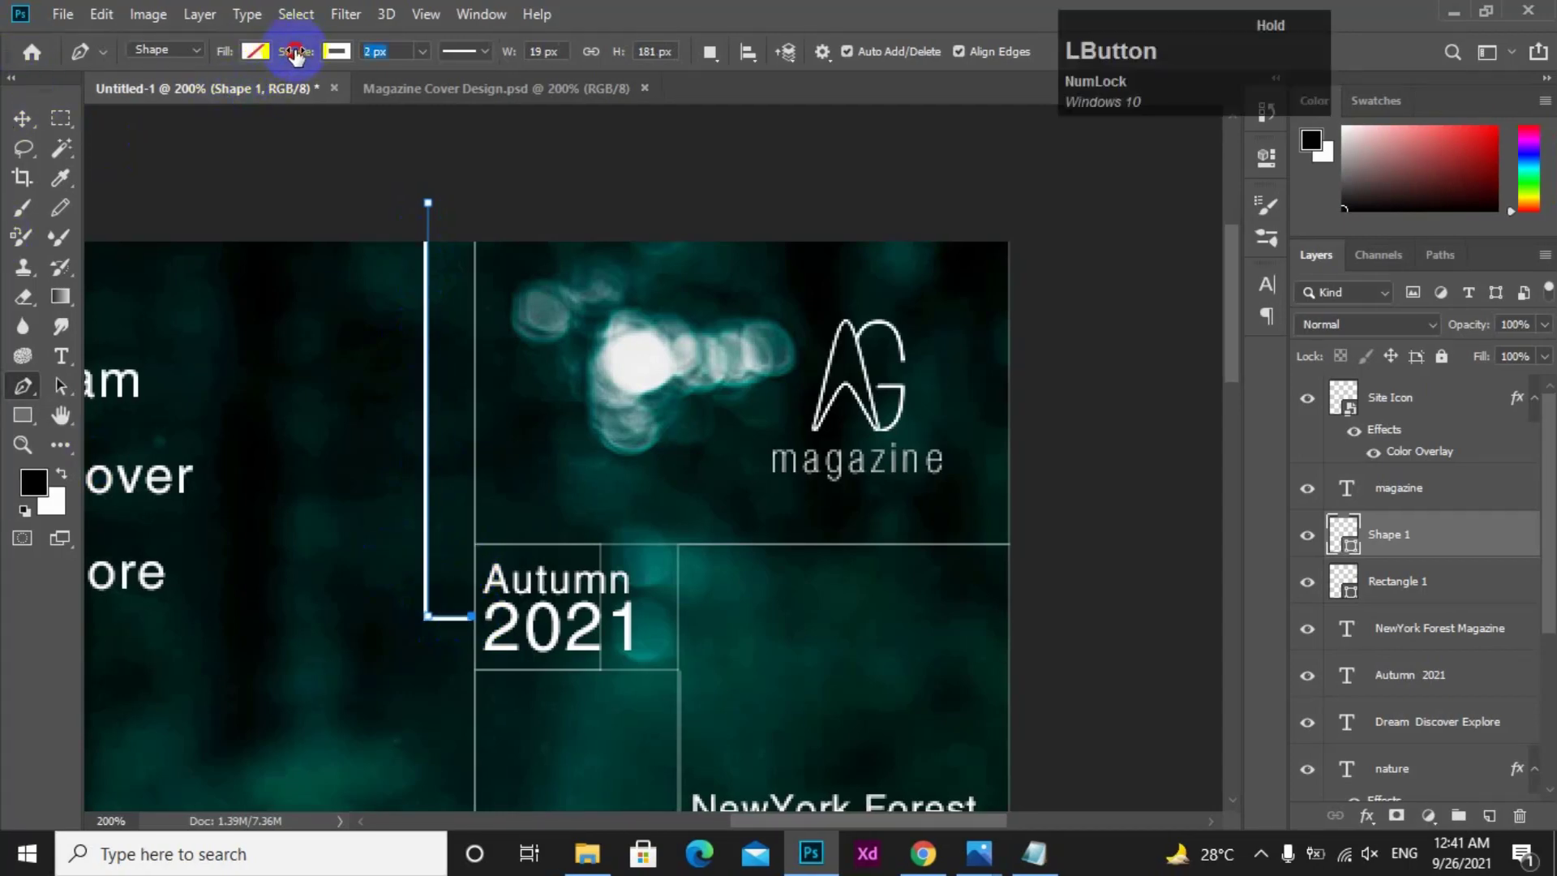
# - Set the L-shaped line's stroke colour to orange ff8600 by sampling the bar beside Magazine
pyautogui.scroll(-3, 581, 284)
pyautogui.moveTo(580, 341); pyautogui.dragTo(480, 208)
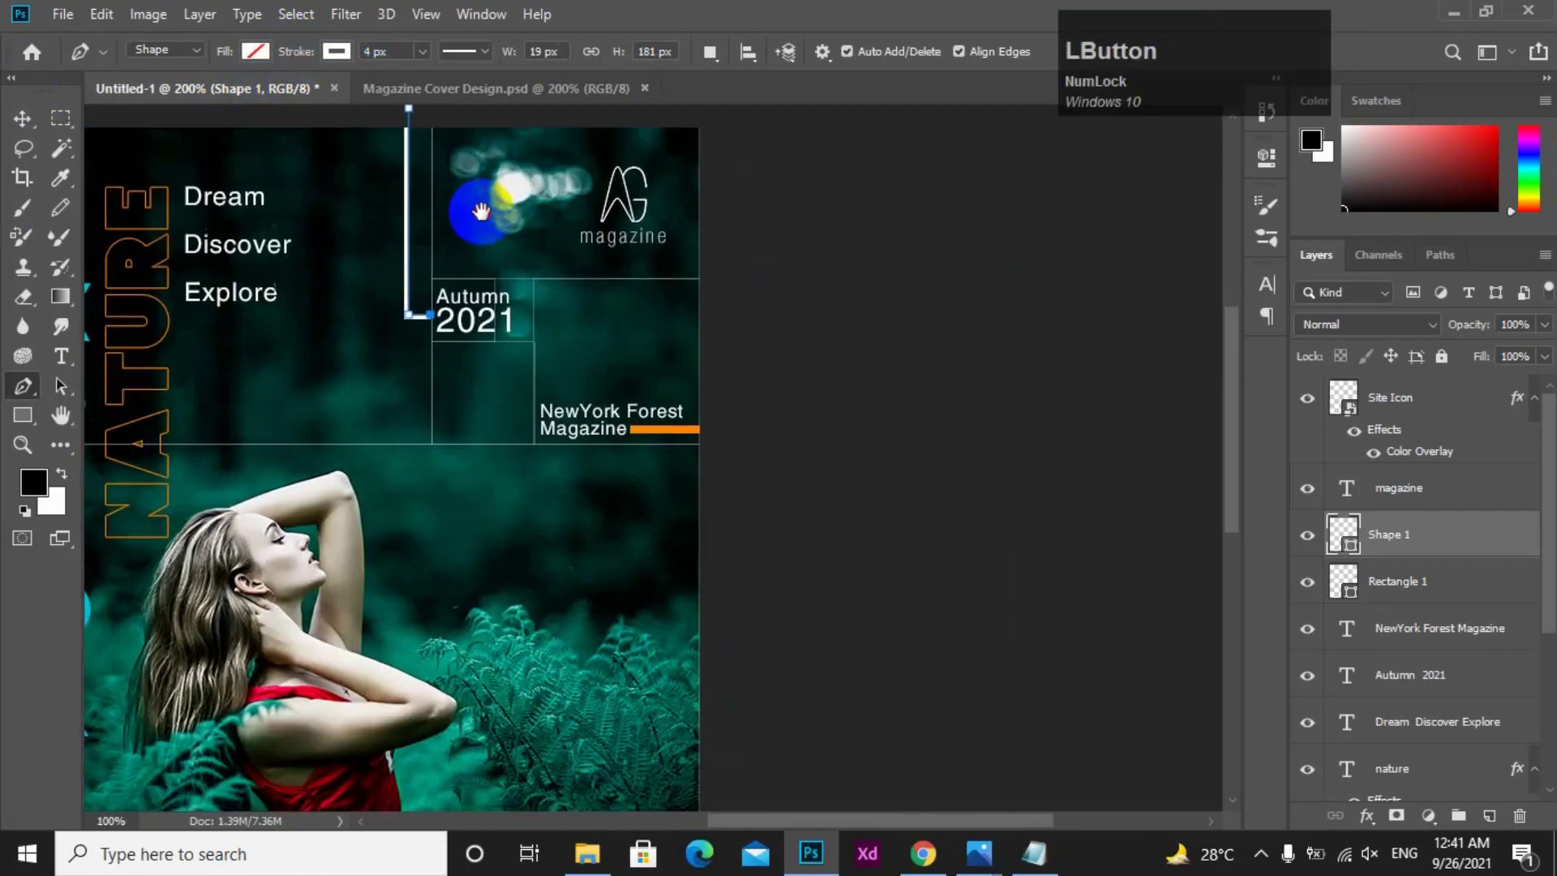
pyautogui.click(337, 52)
pyautogui.click(443, 95)
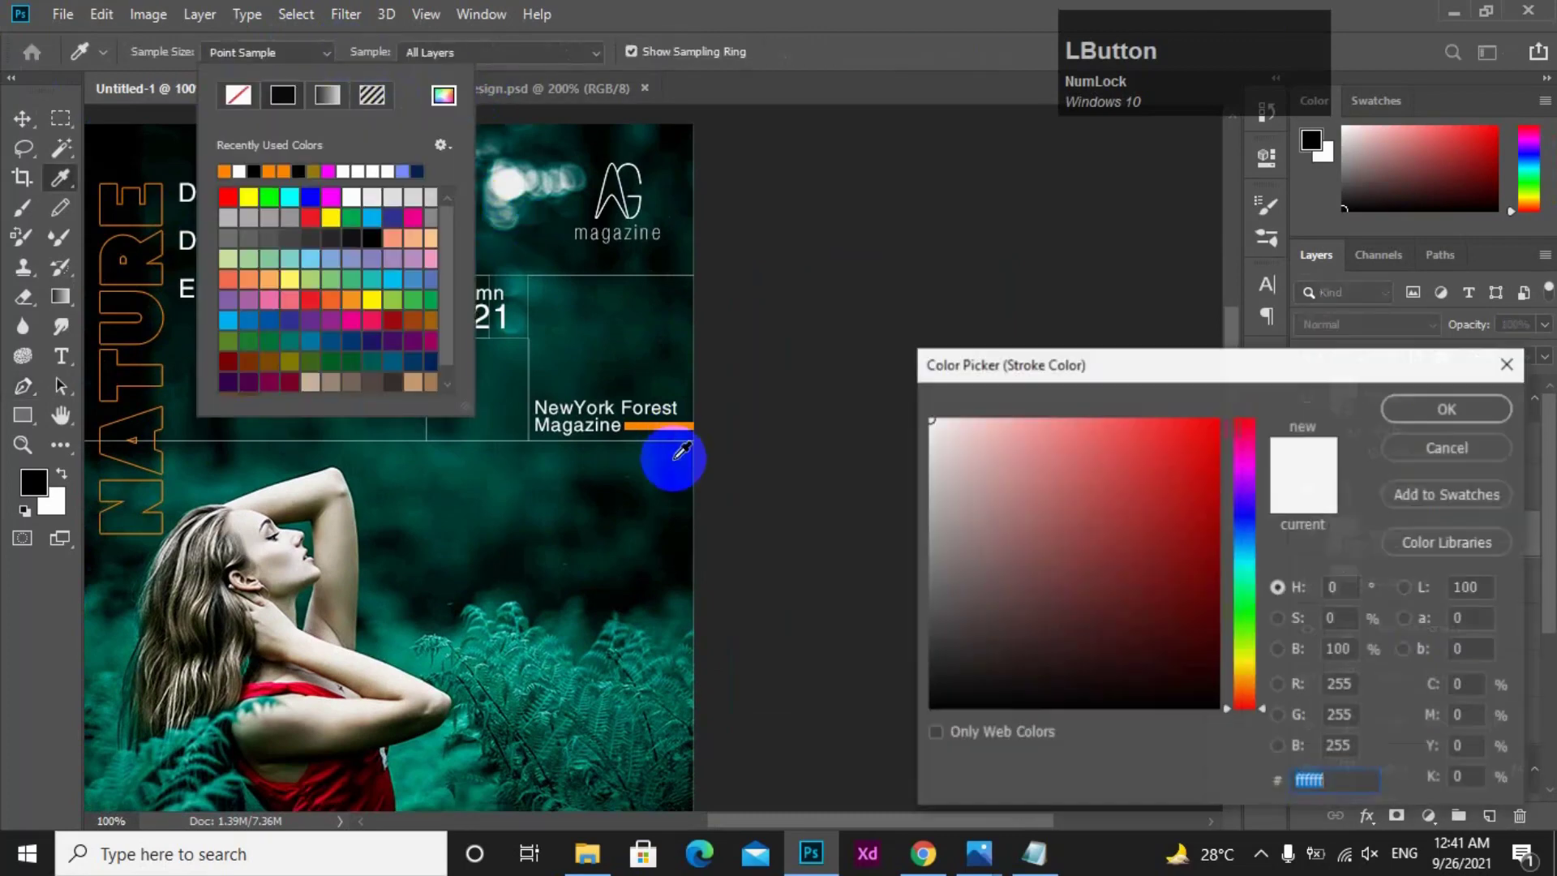
pyautogui.scroll(3, 678, 438)
pyautogui.click(701, 412)
pyautogui.scroll(-2, 507, 415)
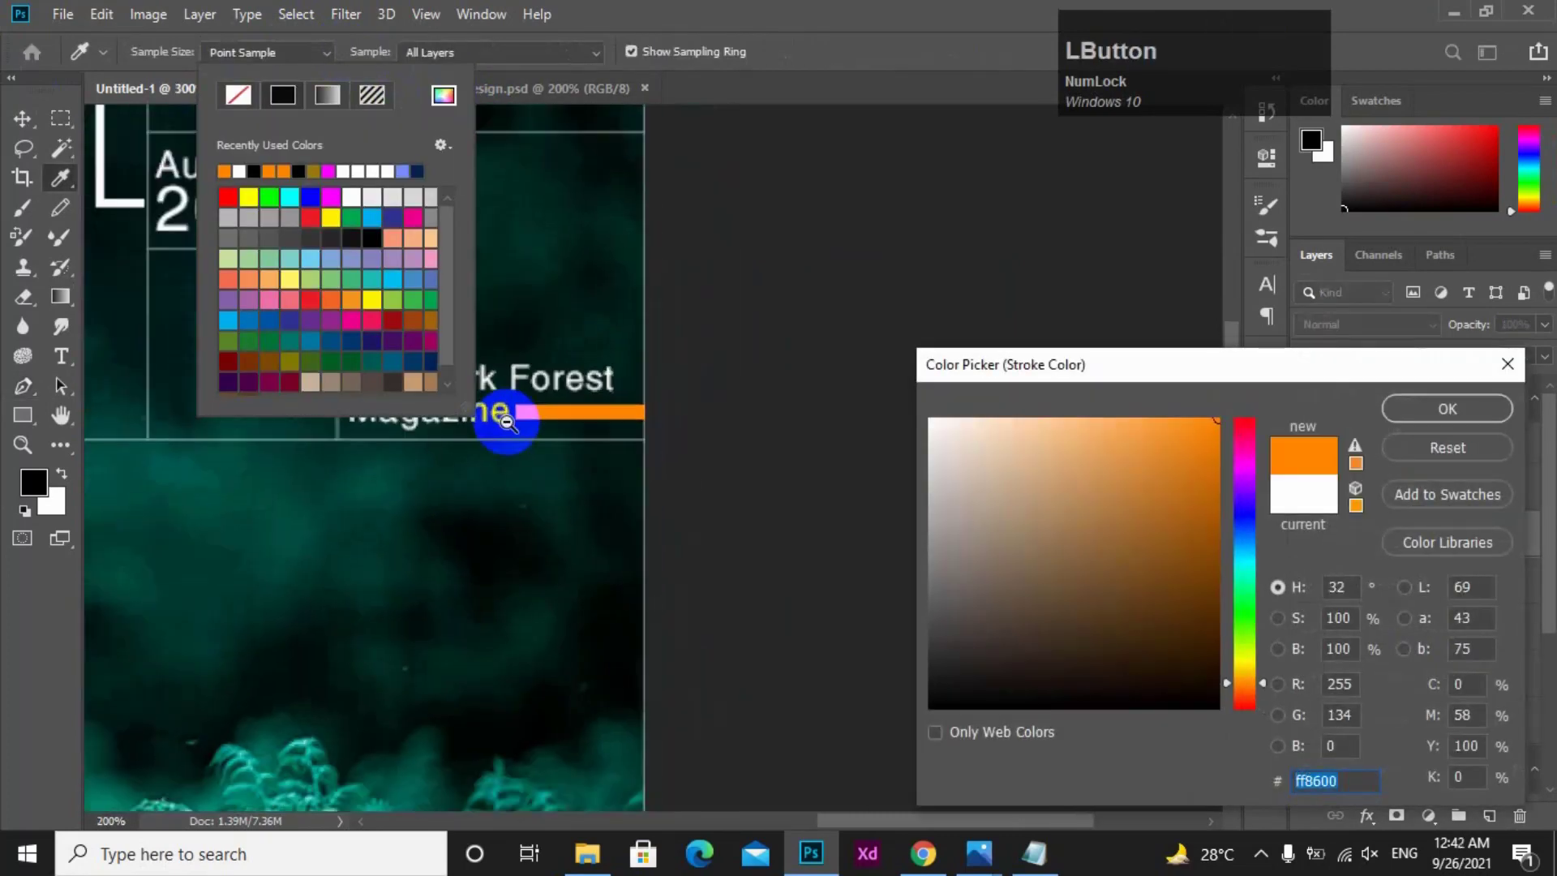
pyautogui.moveTo(511, 418); pyautogui.dragTo(577, 695)
pyautogui.click(1435, 412)
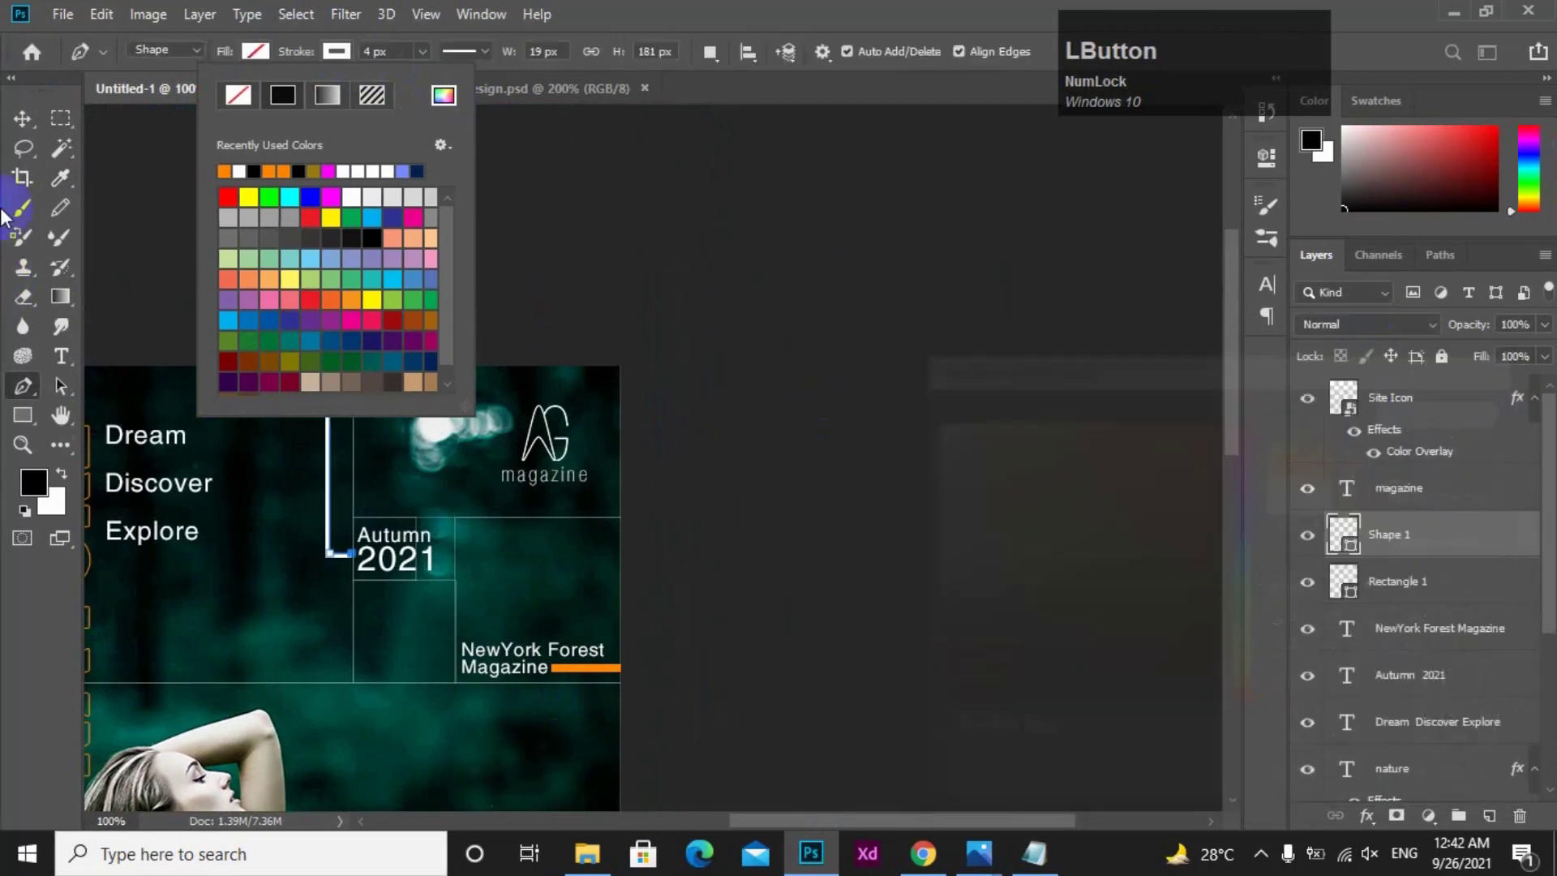
pyautogui.click(21, 119)
# - Examine the orange accent lines and texts in the cover's upper grid and the free area beneath
pyautogui.scroll(-1, 465, 556)
pyautogui.moveTo(393, 580); pyautogui.dragTo(580, 482)
pyautogui.keyDown('ctrl'); pyautogui.click(581, 481); pyautogui.keyUp('ctrl')
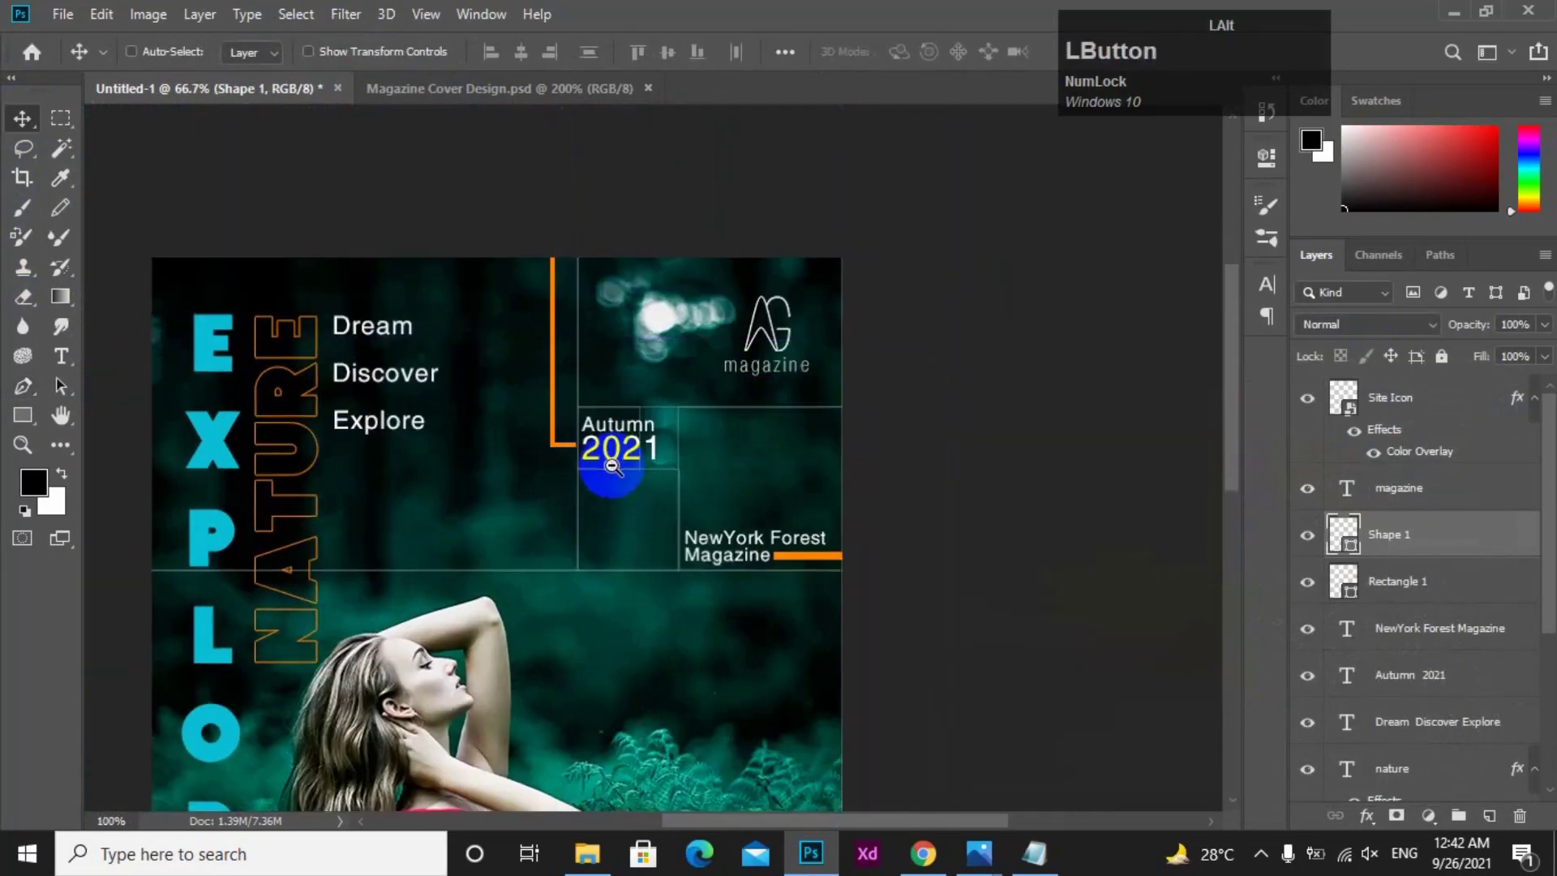
pyautogui.keyDown('alt'); pyautogui.click(704, 426); pyautogui.keyUp('alt')
pyautogui.keyDown('ctrl'); pyautogui.click(706, 421); pyautogui.keyUp('ctrl')
pyautogui.keyDown('ctrl'); pyautogui.click(705, 421); pyautogui.keyUp('ctrl')
pyautogui.moveTo(674, 643); pyautogui.dragTo(558, 442)
pyautogui.scroll(-2, 556, 564)
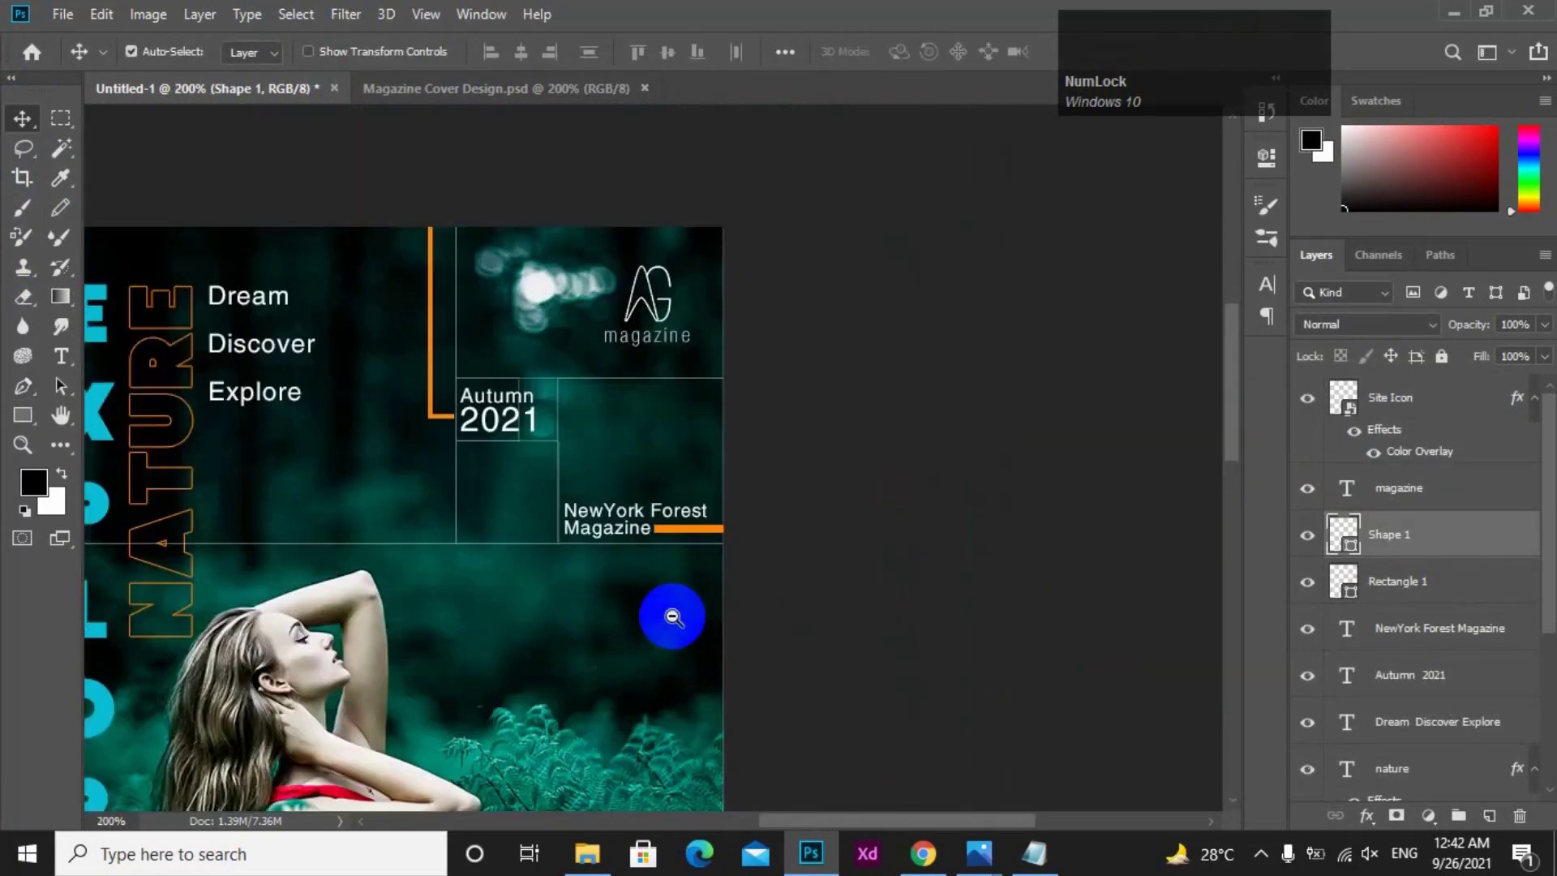
pyautogui.moveTo(671, 619); pyautogui.dragTo(622, 564)
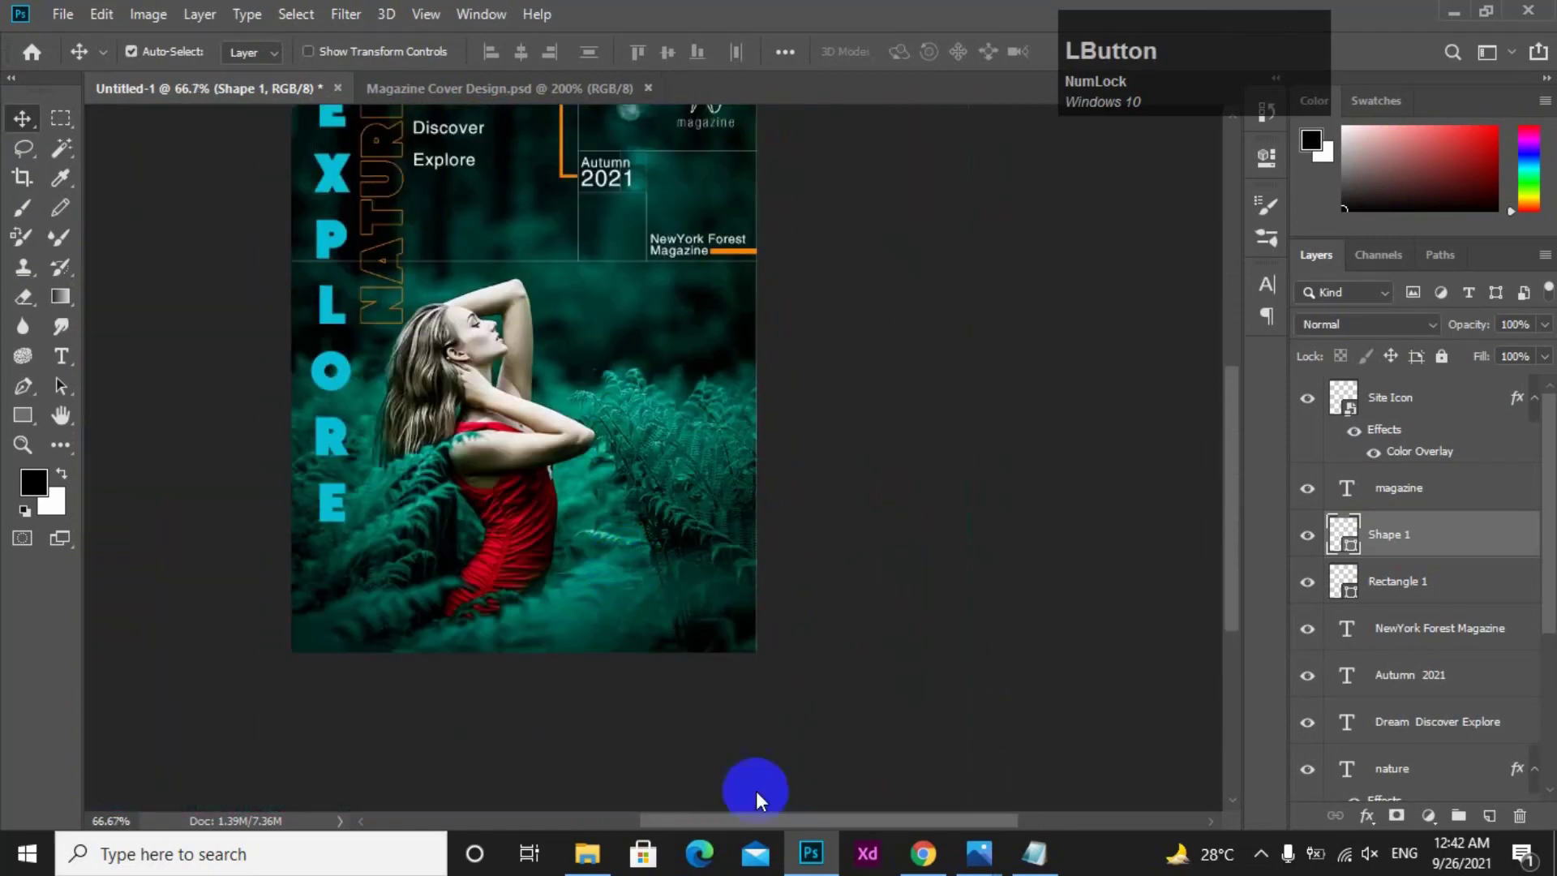
# - Switch to Notepad, copy the line Inside capturing Nature, and return to the Photoshop cover
pyautogui.click(1035, 852)
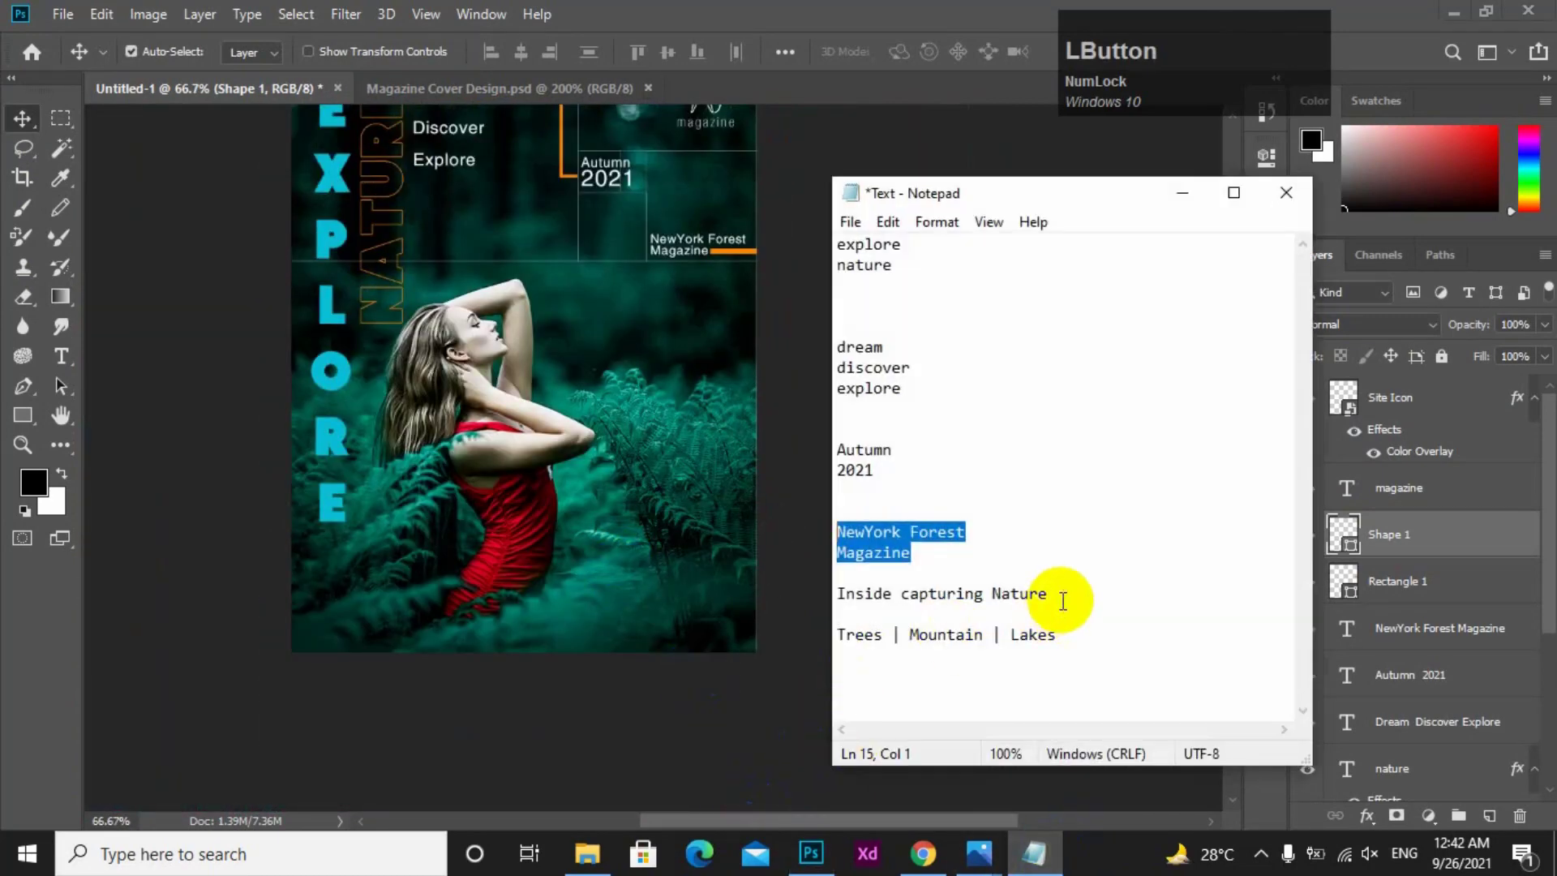
pyautogui.moveTo(1059, 595); pyautogui.dragTo(759, 600)
pyautogui.hotkey('ctrl', 'c')
pyautogui.click(747, 296)
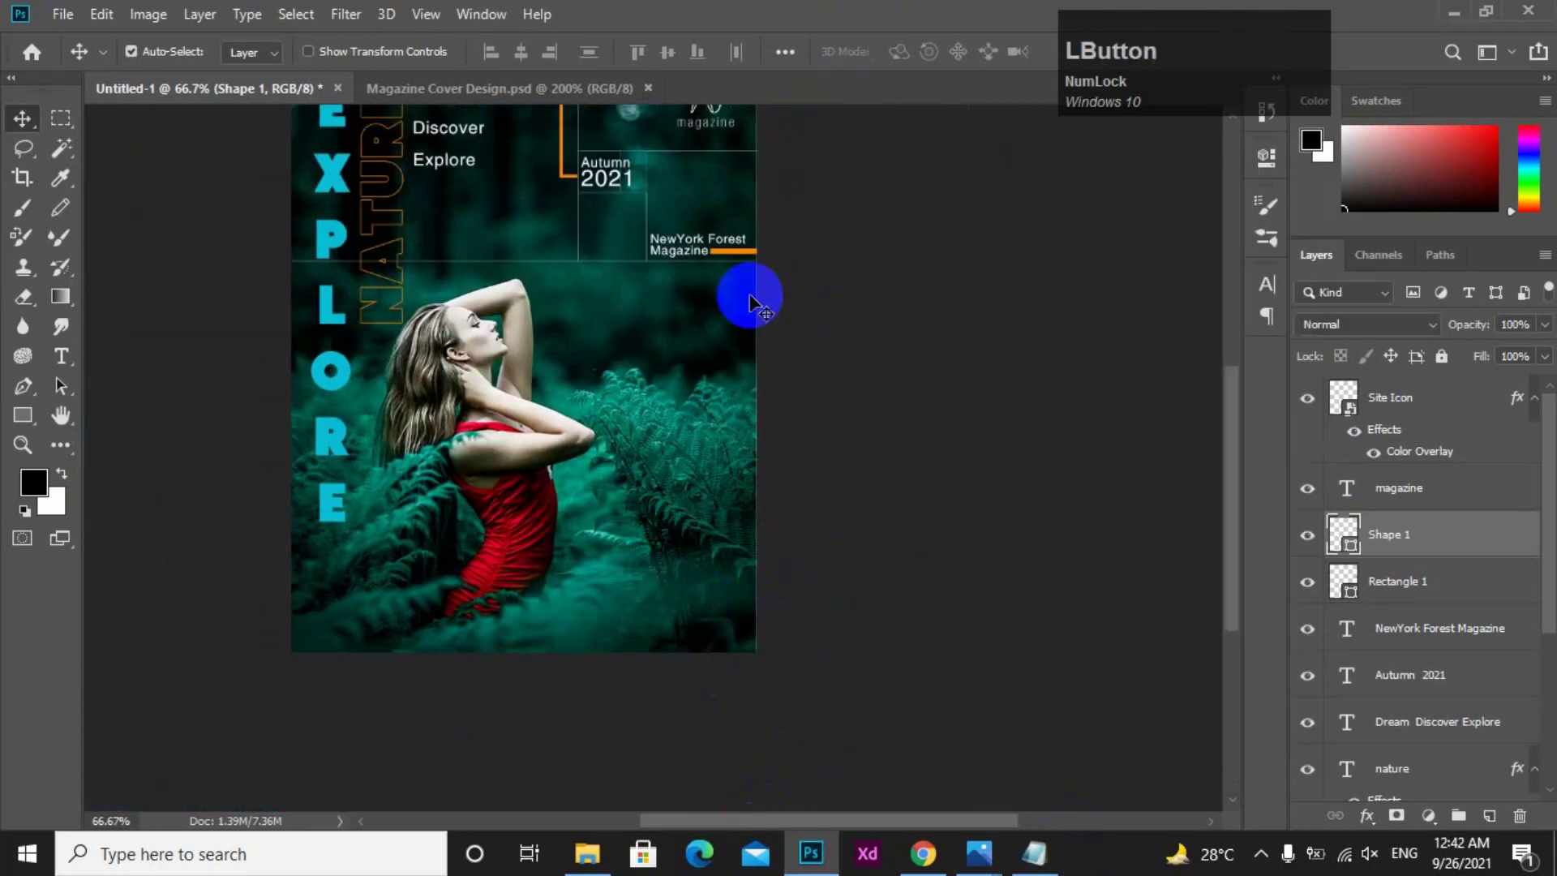
# - Duplicate the Dream Discover Explore text below the EXPLORE title and replace its wording with Inside / Capturing Nature on two lines
pyautogui.keyDown('alt'); pyautogui.moveTo(435, 166); pyautogui.dragTo(340, 639); pyautogui.keyUp('alt')
pyautogui.keyDown('ctrl'); pyautogui.click(361, 618); pyautogui.keyUp('ctrl')
pyautogui.press('t')
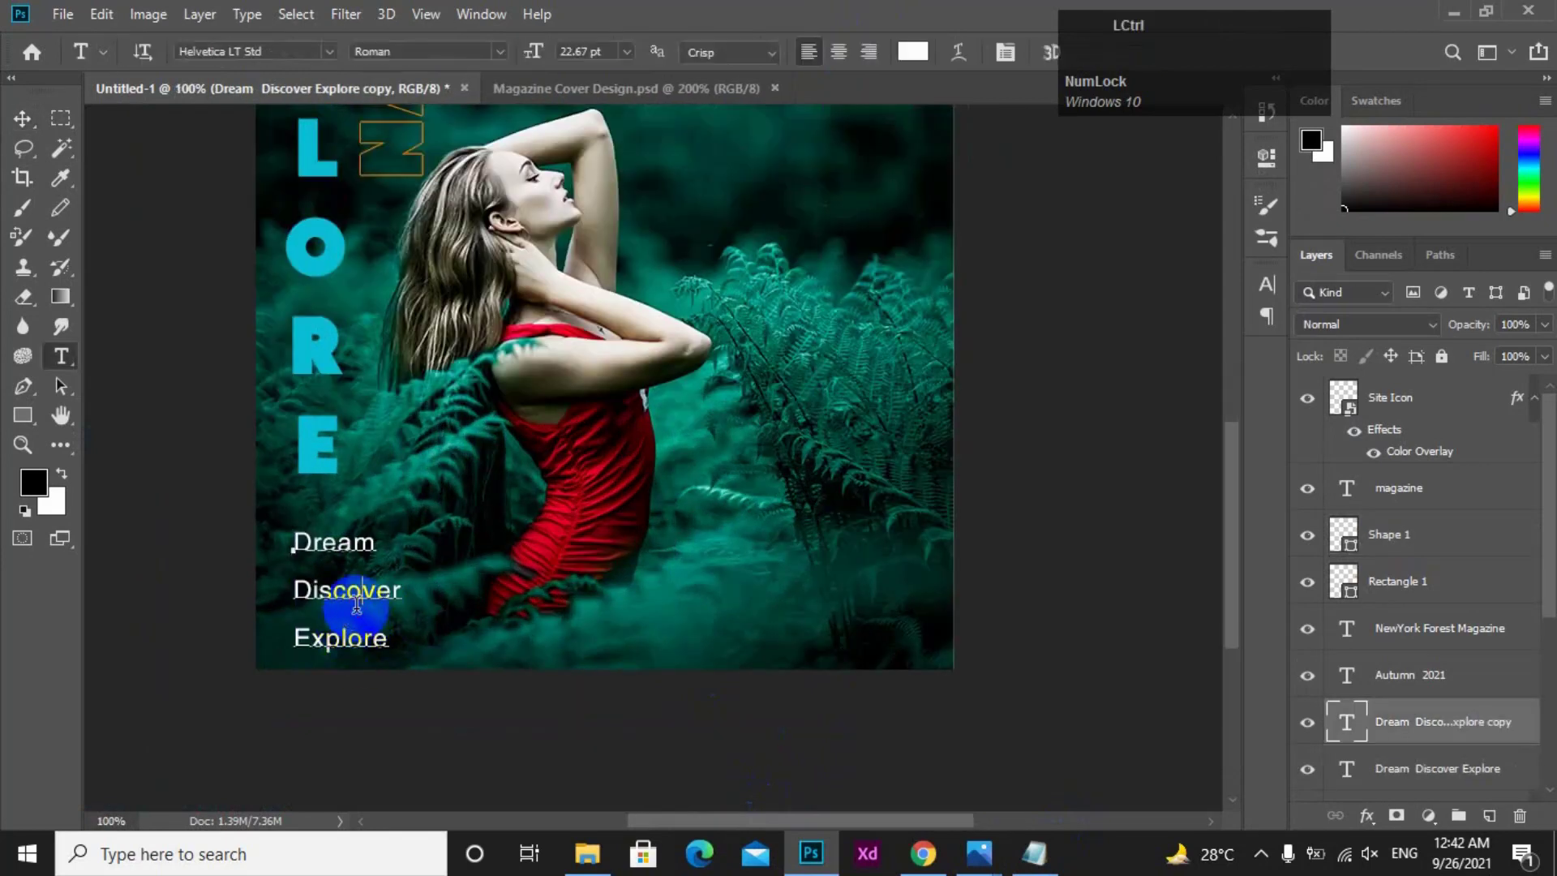
pyautogui.hotkey('ctrl', 'a')
pyautogui.hotkey('ctrl', 'v')
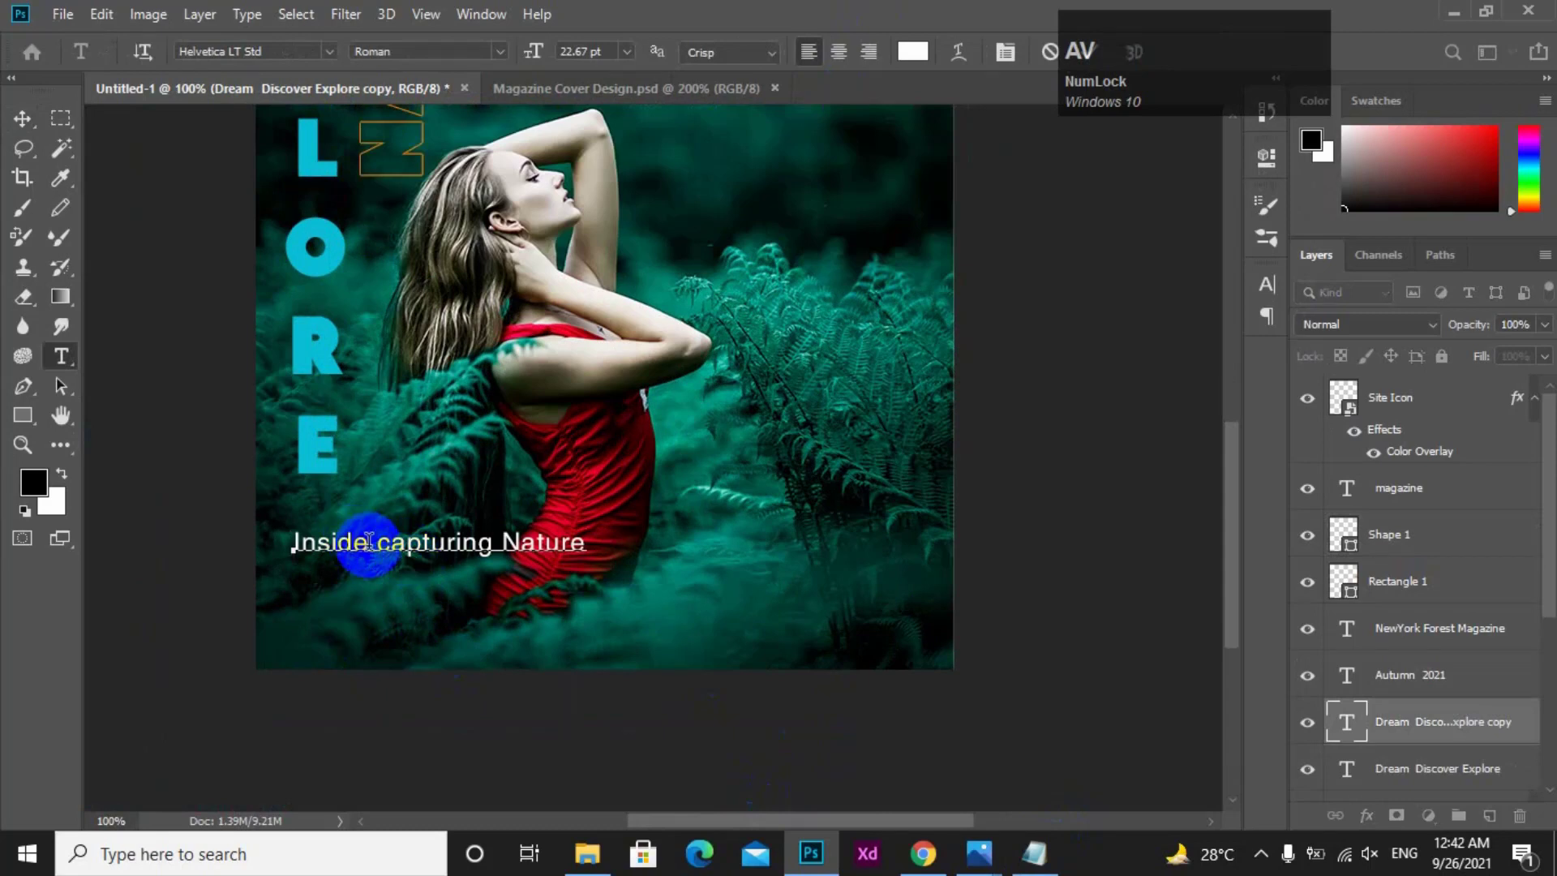
pyautogui.press('Return')
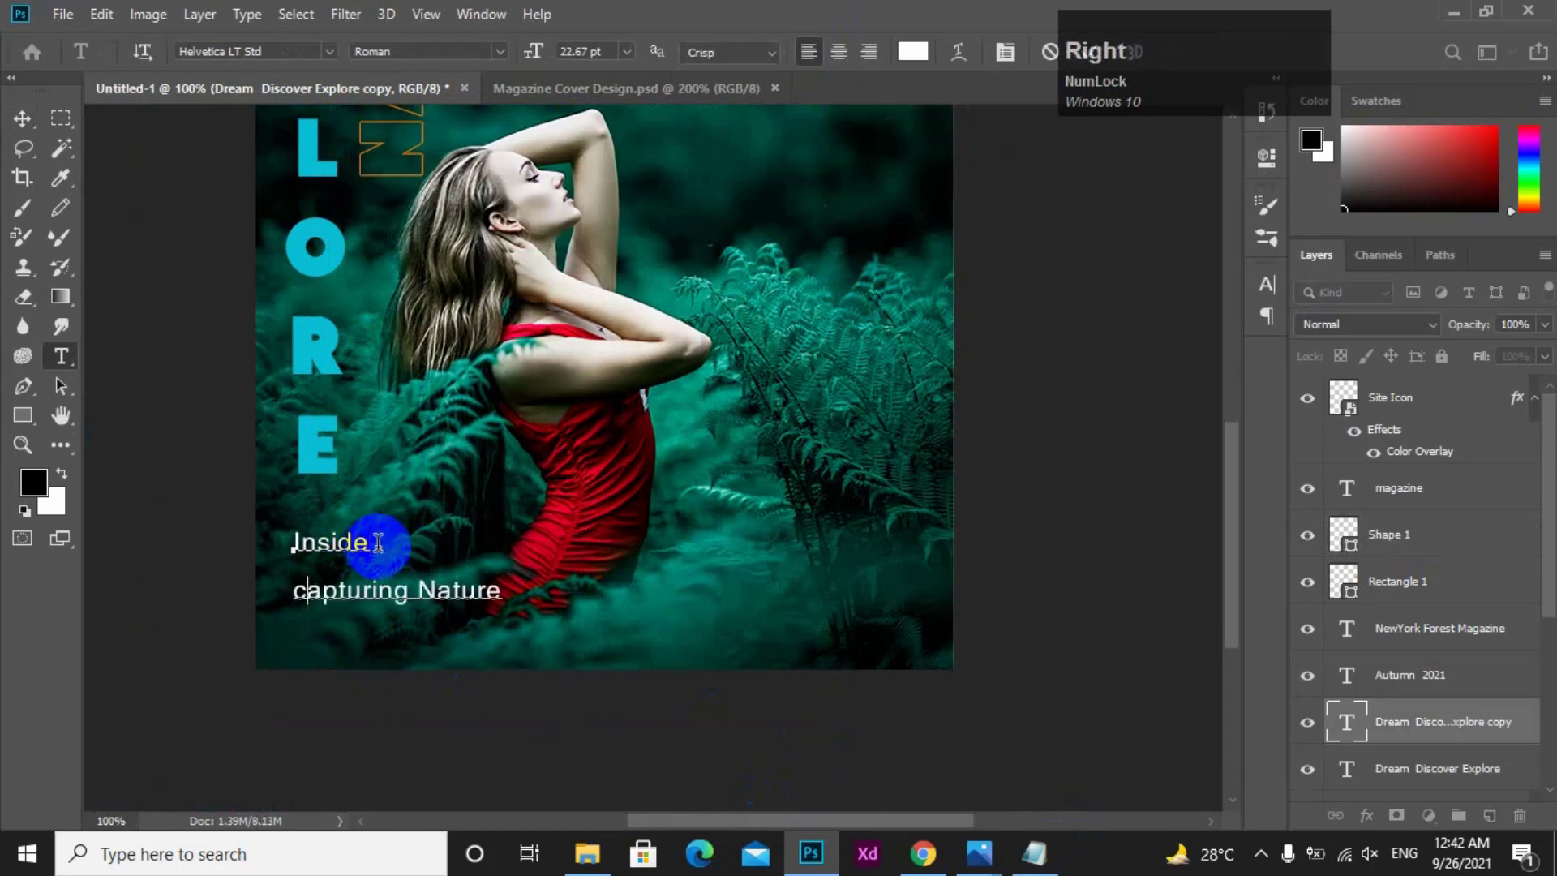
pyautogui.press('BackSpace')
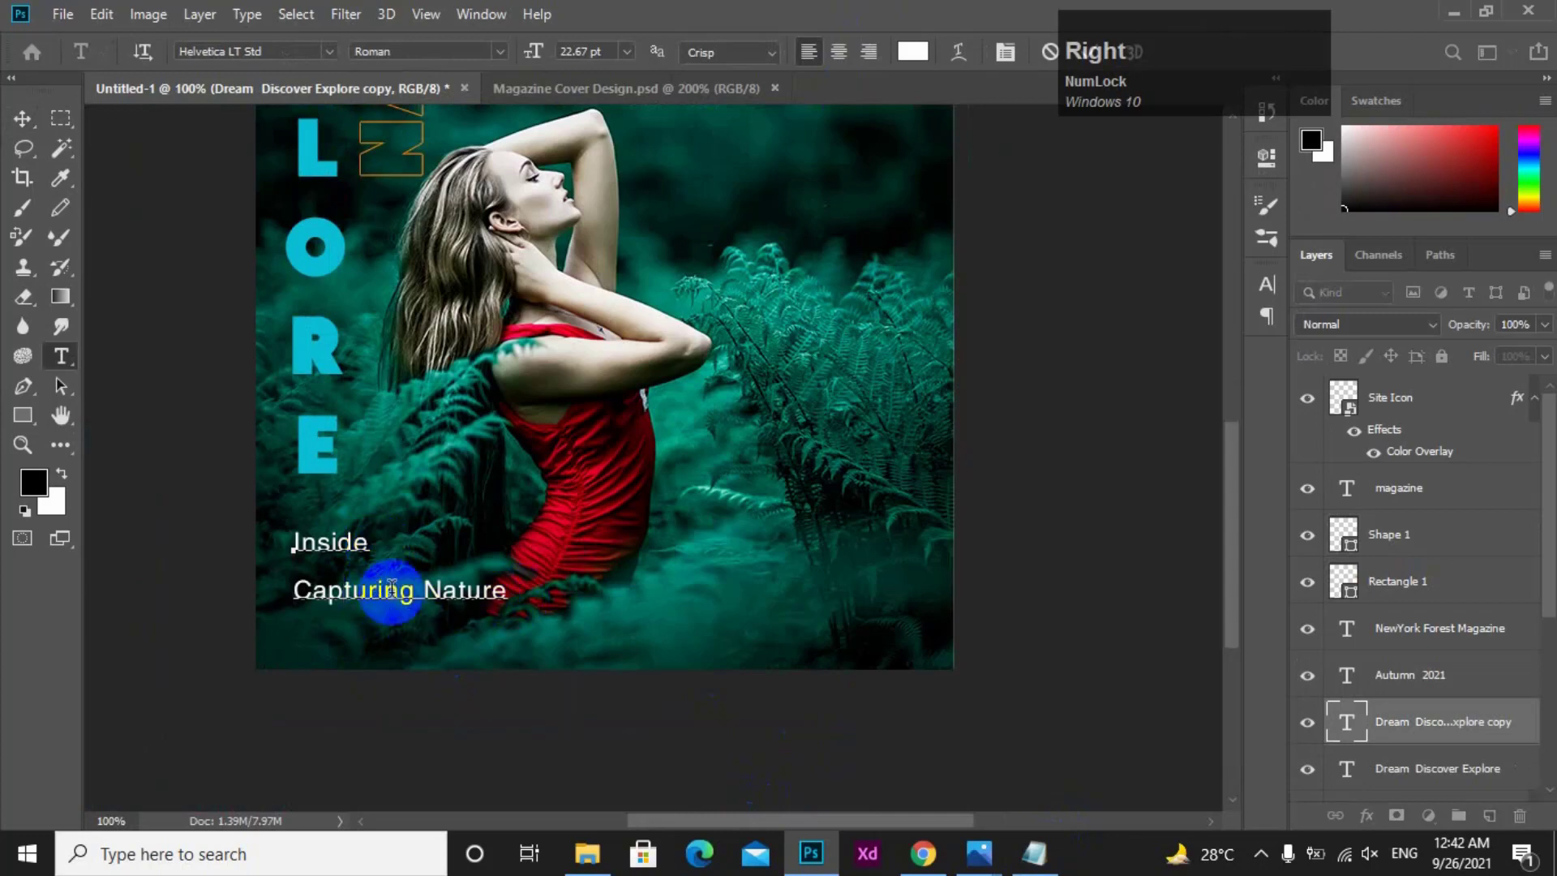
# - Set the leading of the Inside Capturing Nature text to 26.01 pt
pyautogui.hotkey('ctrl', 'a')
pyautogui.click(1266, 286)
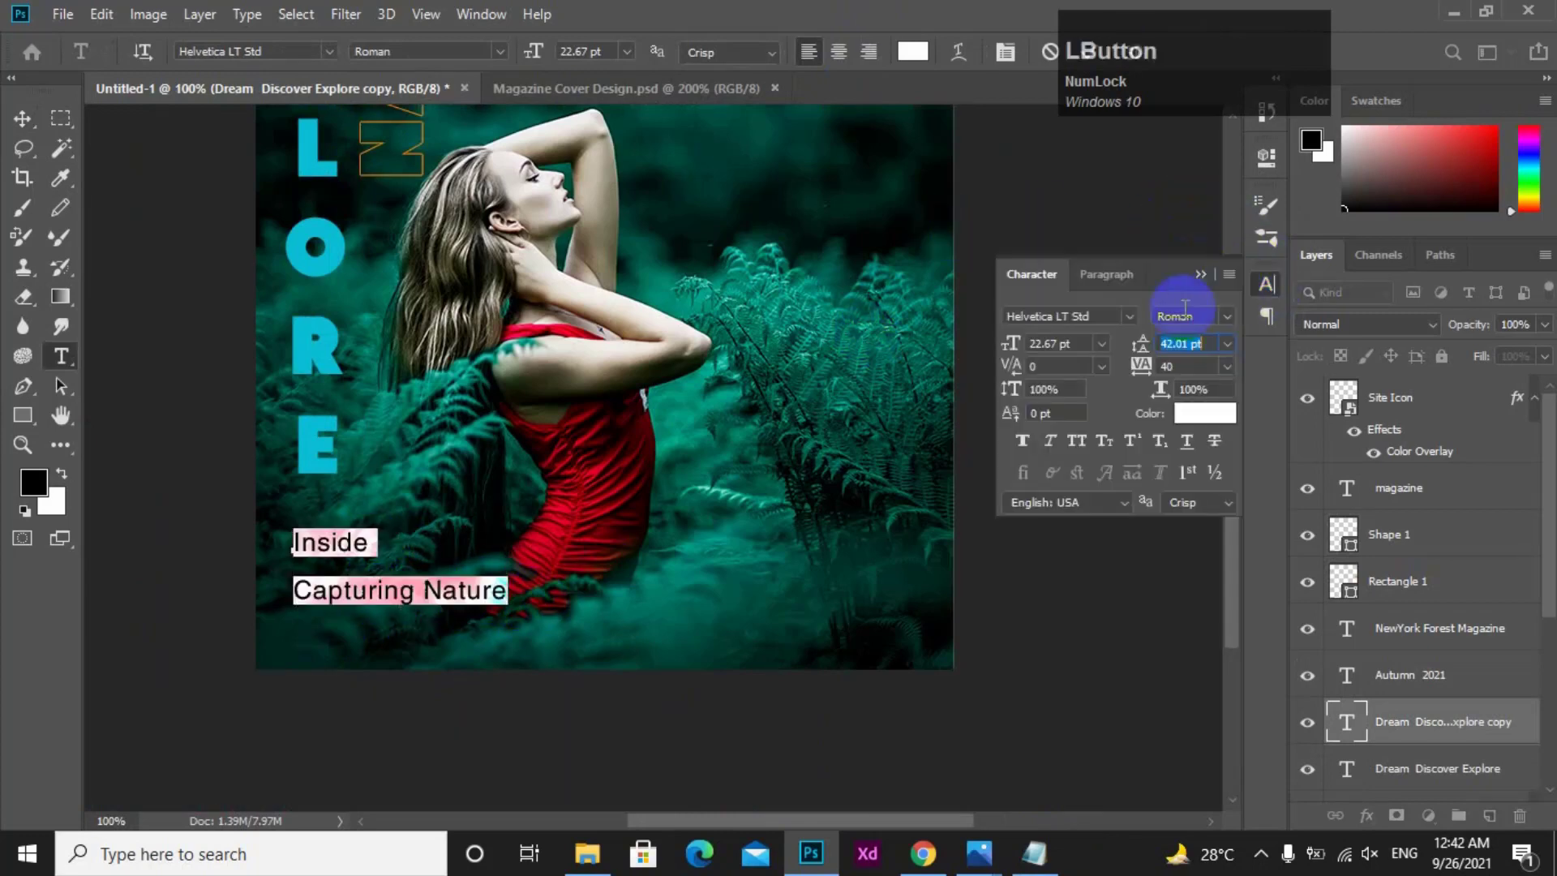
pyautogui.moveTo(1135, 343); pyautogui.dragTo(1118, 347)
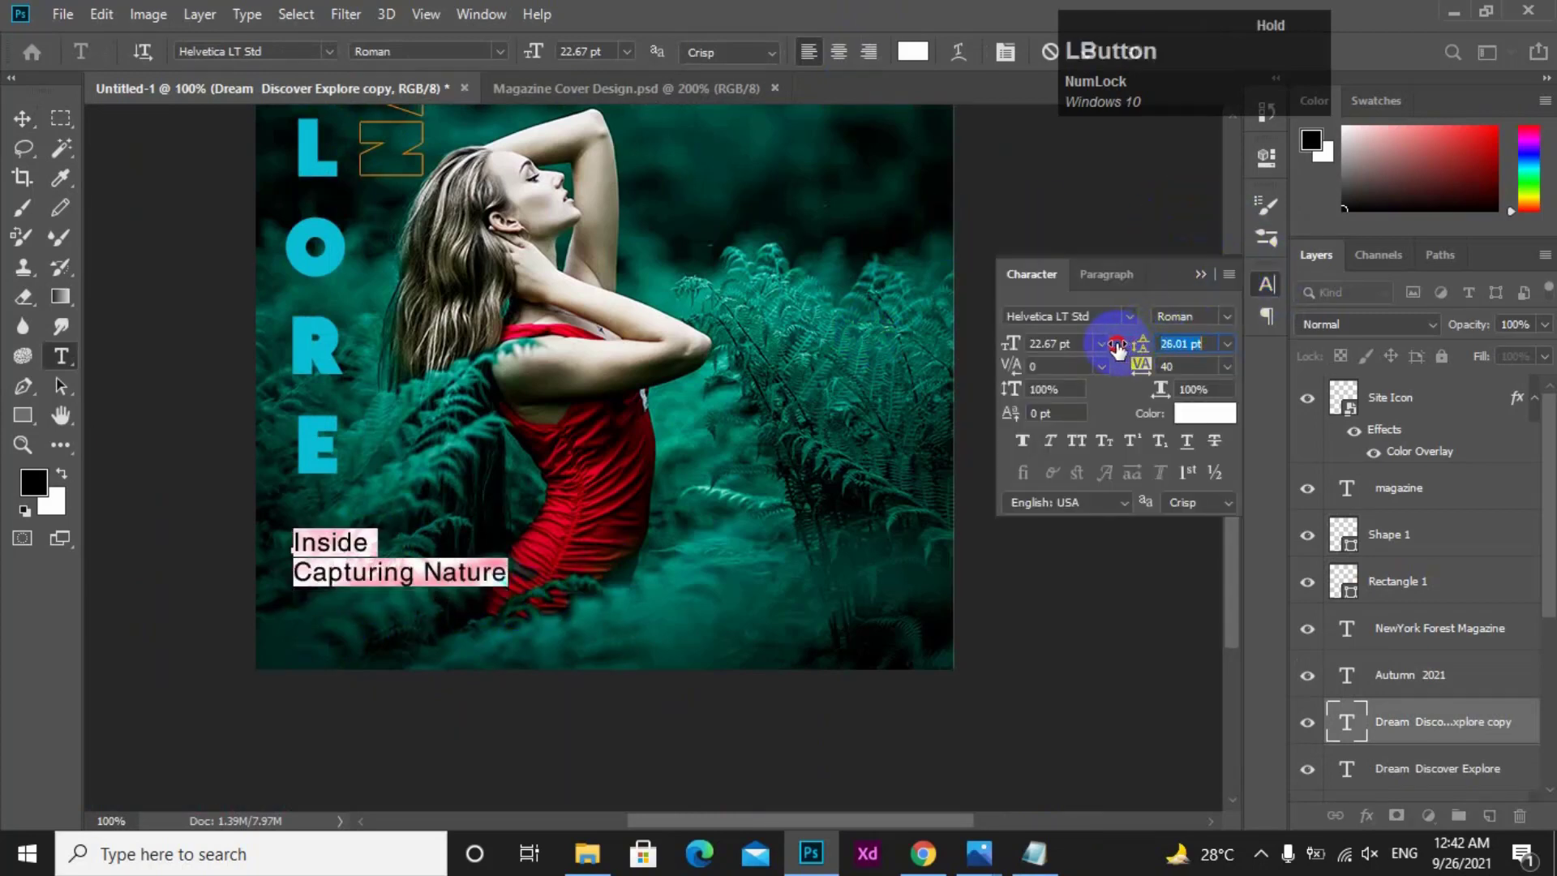
# - Move the Inside Capturing Nature text down near the cover's bottom edge and scale it down to 15.12 pt
pyautogui.keyDown('ctrl'); pyautogui.click(401, 610); pyautogui.keyUp('ctrl')
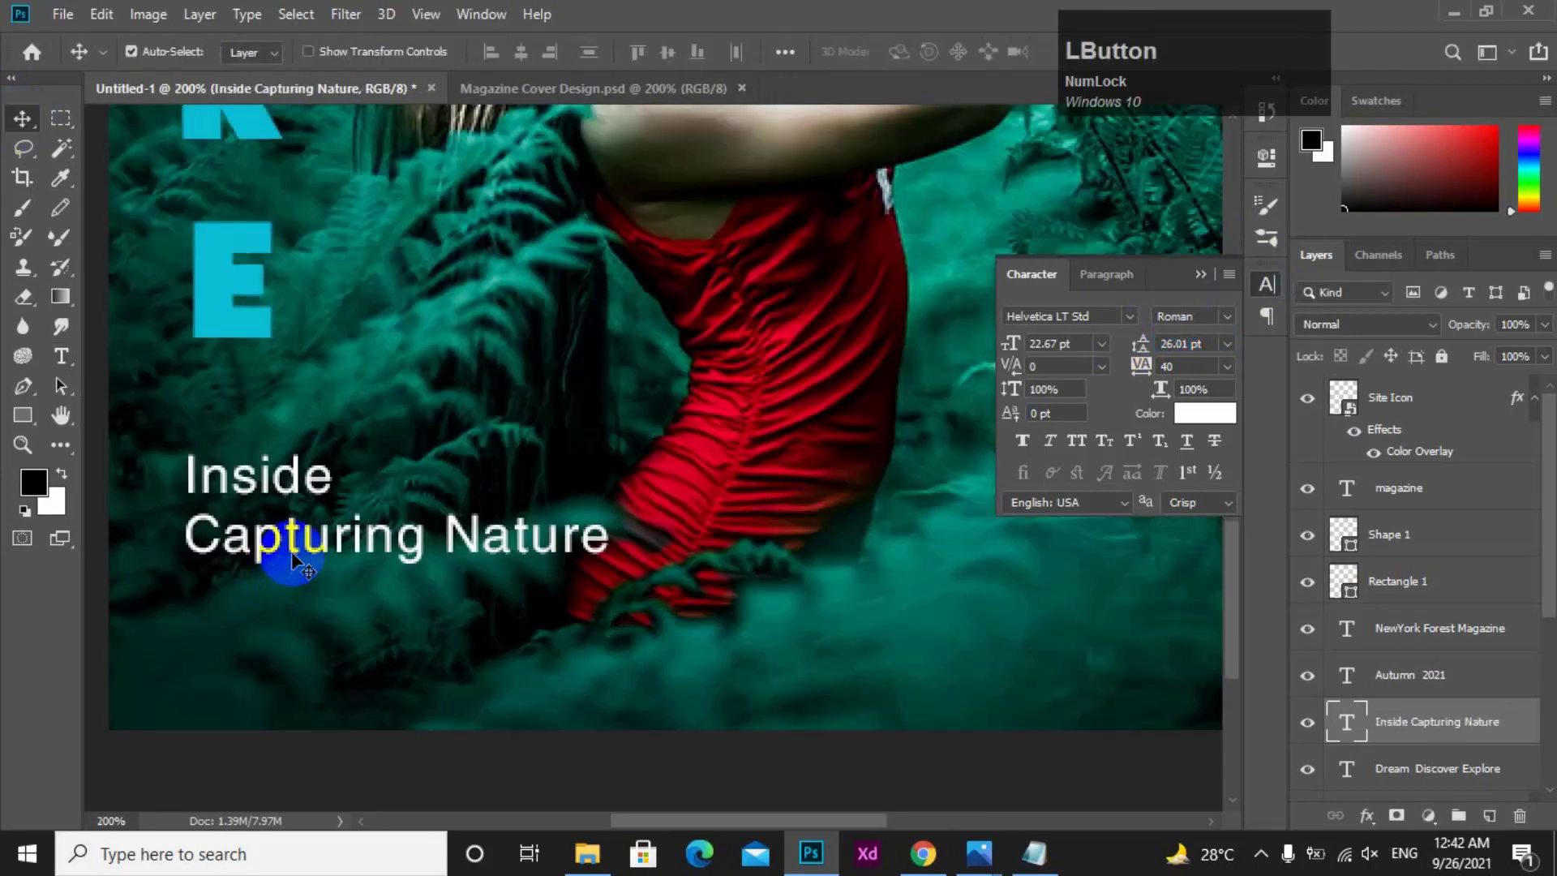
pyautogui.moveTo(291, 537); pyautogui.dragTo(295, 656)
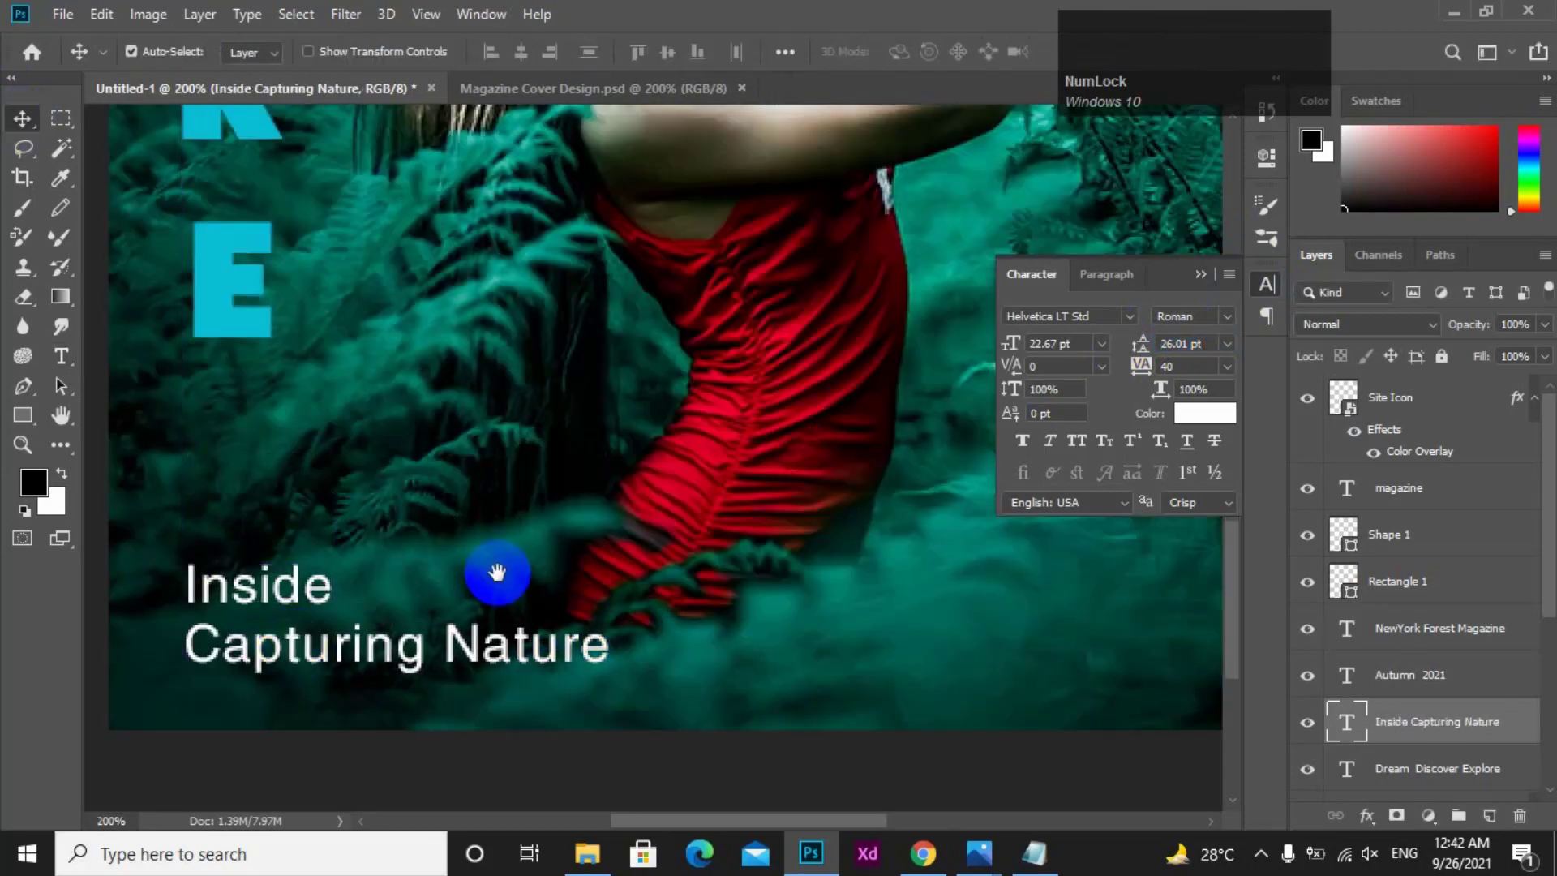
pyautogui.hotkey('ctrl', 't')
pyautogui.moveTo(613, 556); pyautogui.dragTo(476, 608)
pyautogui.press('Return')
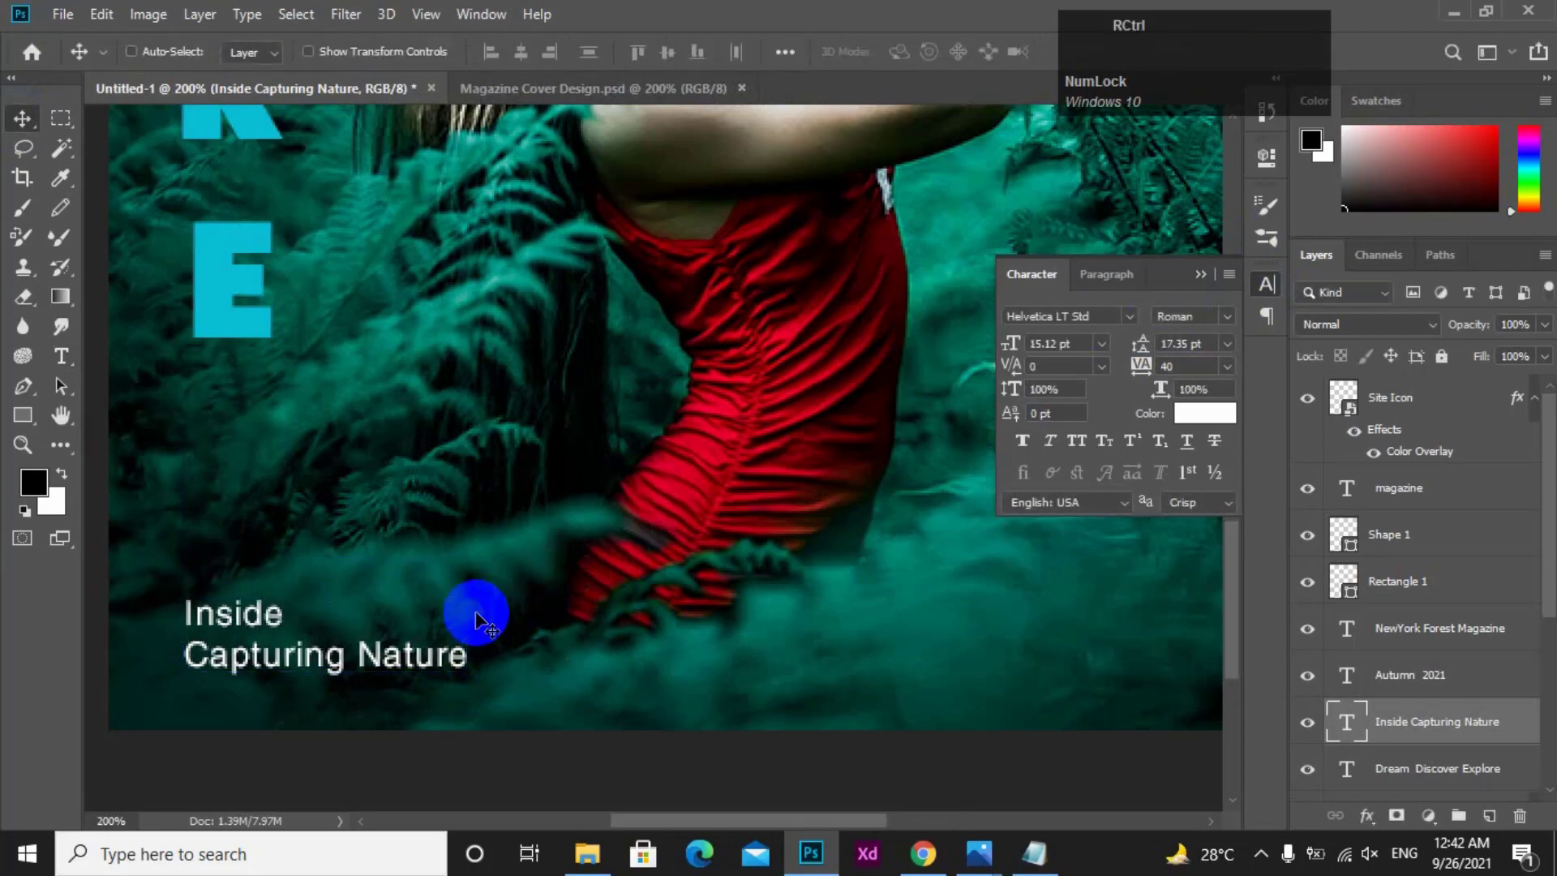
# - Duplicate the Inside Capturing Nature text across to the cover's lower right corner
pyautogui.hotkey('ctrl', '0')
pyautogui.hotkey('ctrl', '+')
pyautogui.hotkey('ctrl', '-')
pyautogui.keyDown('ctrl'); pyautogui.click(532, 581); pyautogui.keyUp('ctrl')
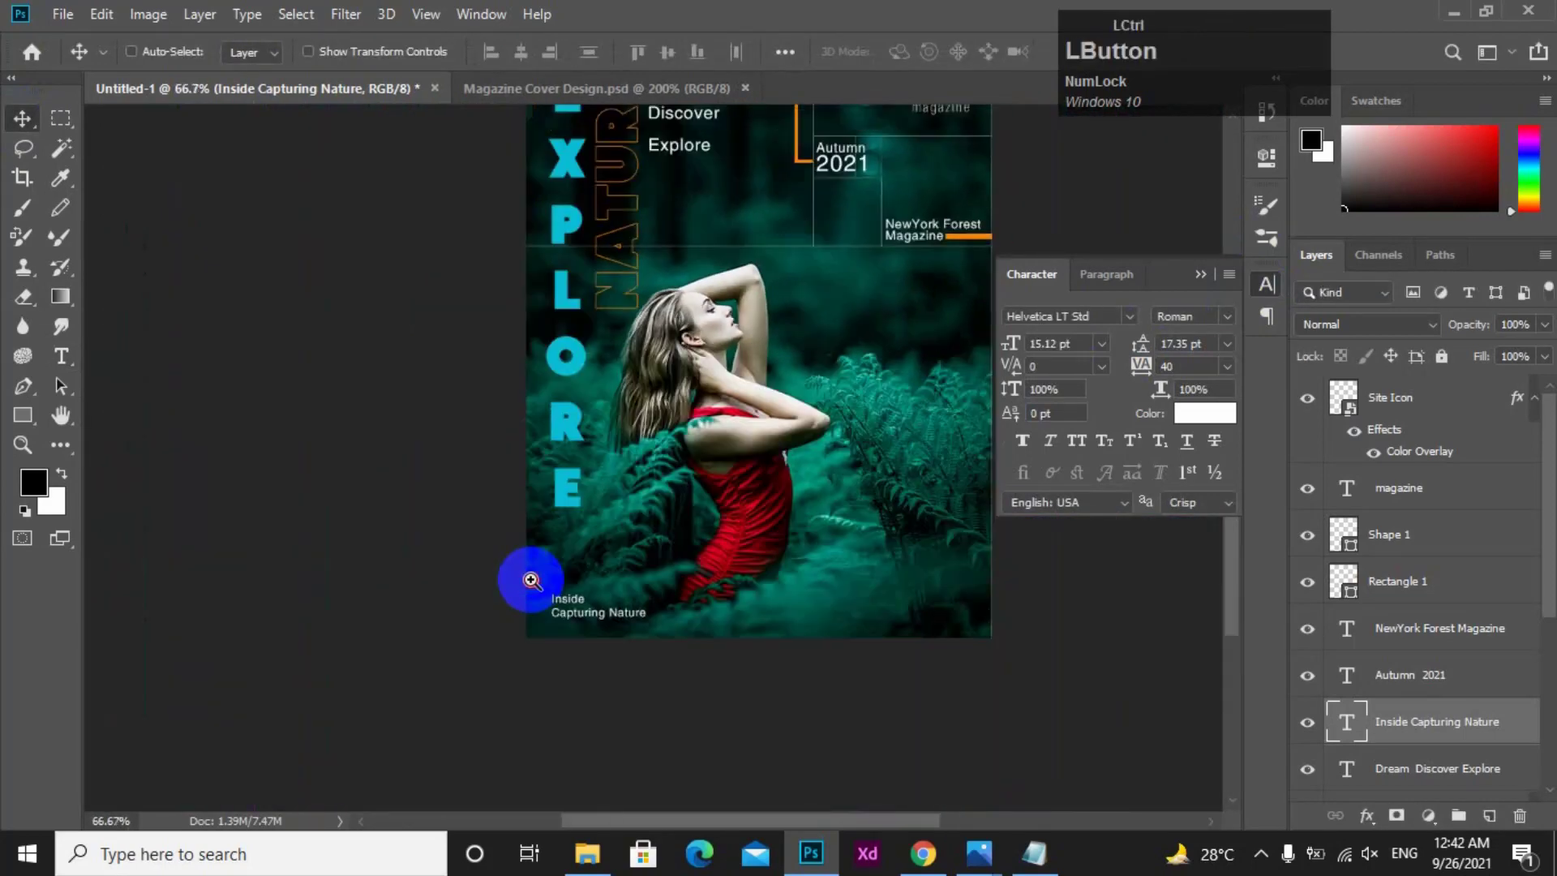
pyautogui.moveTo(759, 568); pyautogui.dragTo(492, 562)
pyautogui.moveTo(400, 626); pyautogui.dragTo(879, 608)
# - Switch to Notepad, copy the line Trees | Mountain | Lakes, and return to the Photoshop cover
pyautogui.click(1034, 854)
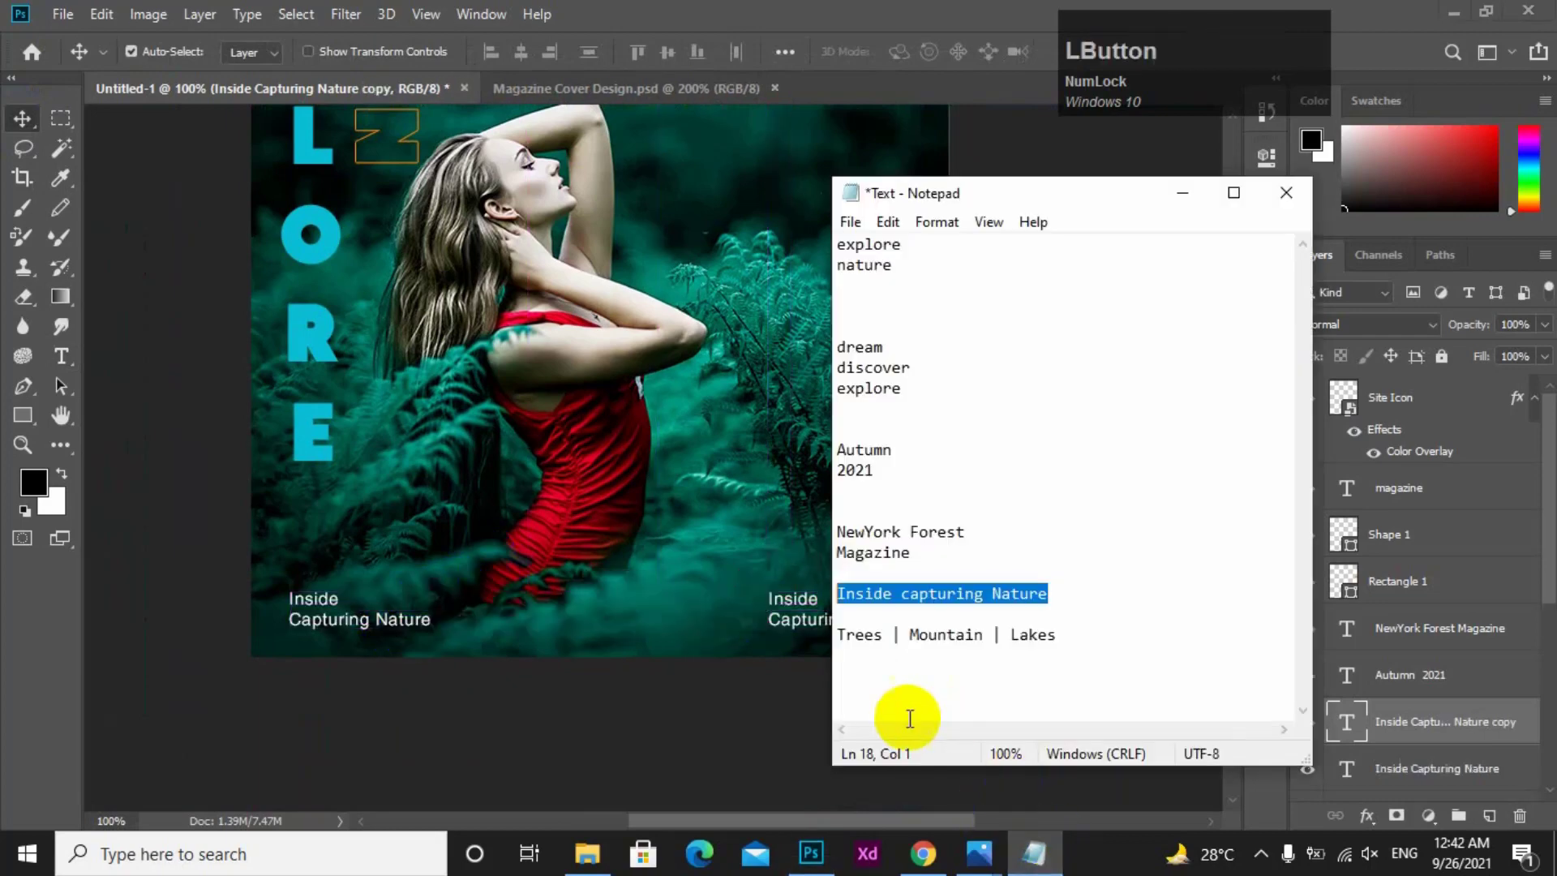
pyautogui.moveTo(1057, 635); pyautogui.dragTo(833, 641)
pyautogui.hotkey('ctrl', 'c')
pyautogui.click(1183, 193)
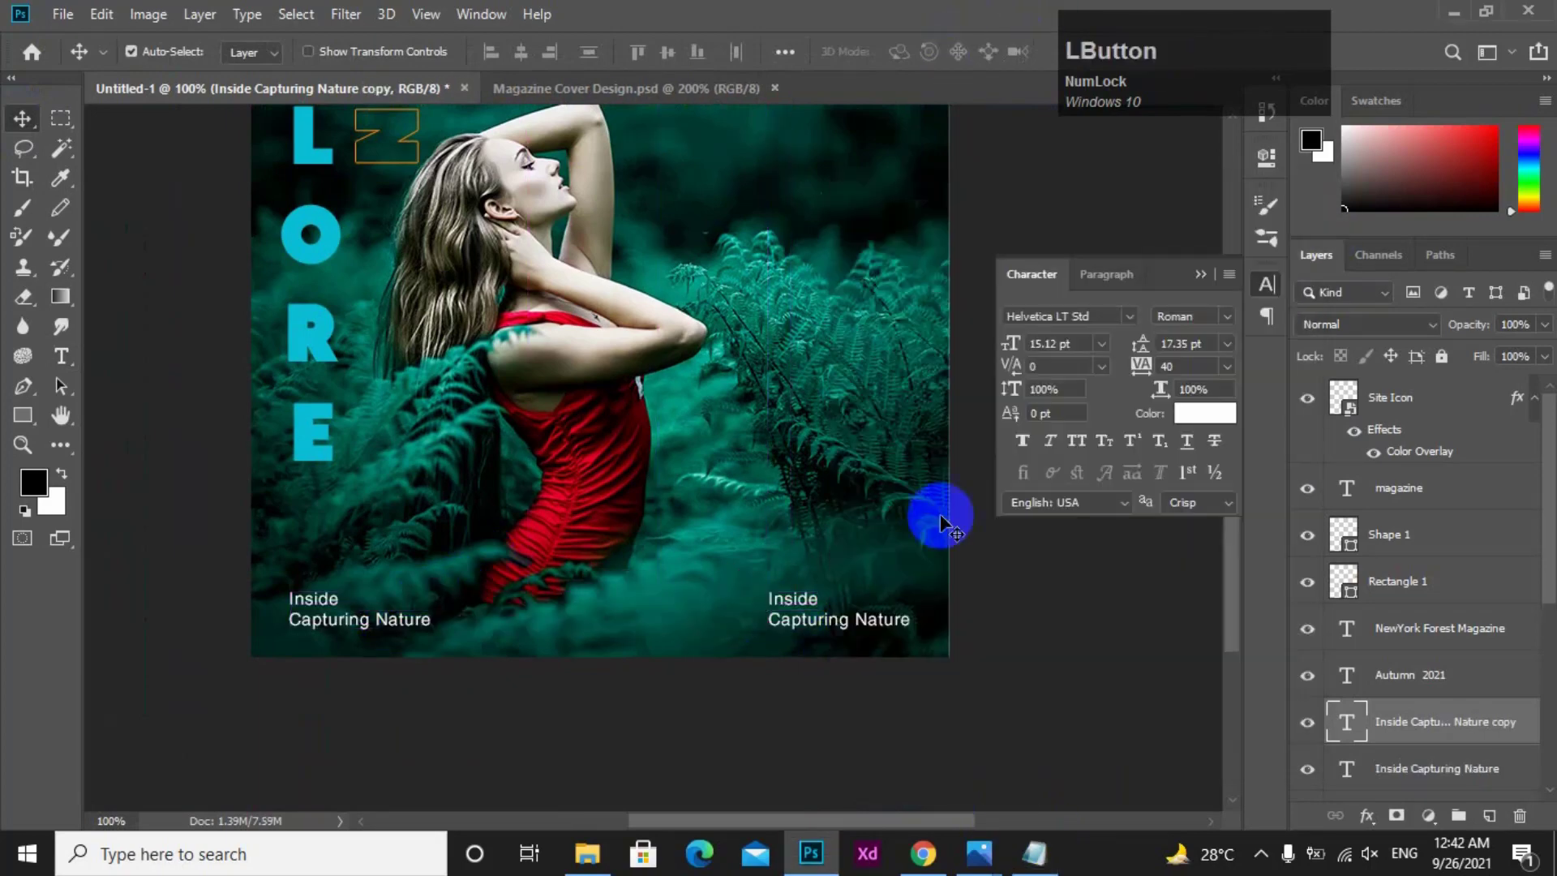
# - Replace the duplicated text's wording with Trees | Mountain | Lakes and select it for moving
pyautogui.press('t')
pyautogui.hotkey('ctrl', 'a')
pyautogui.hotkey('ctrl', 'v')
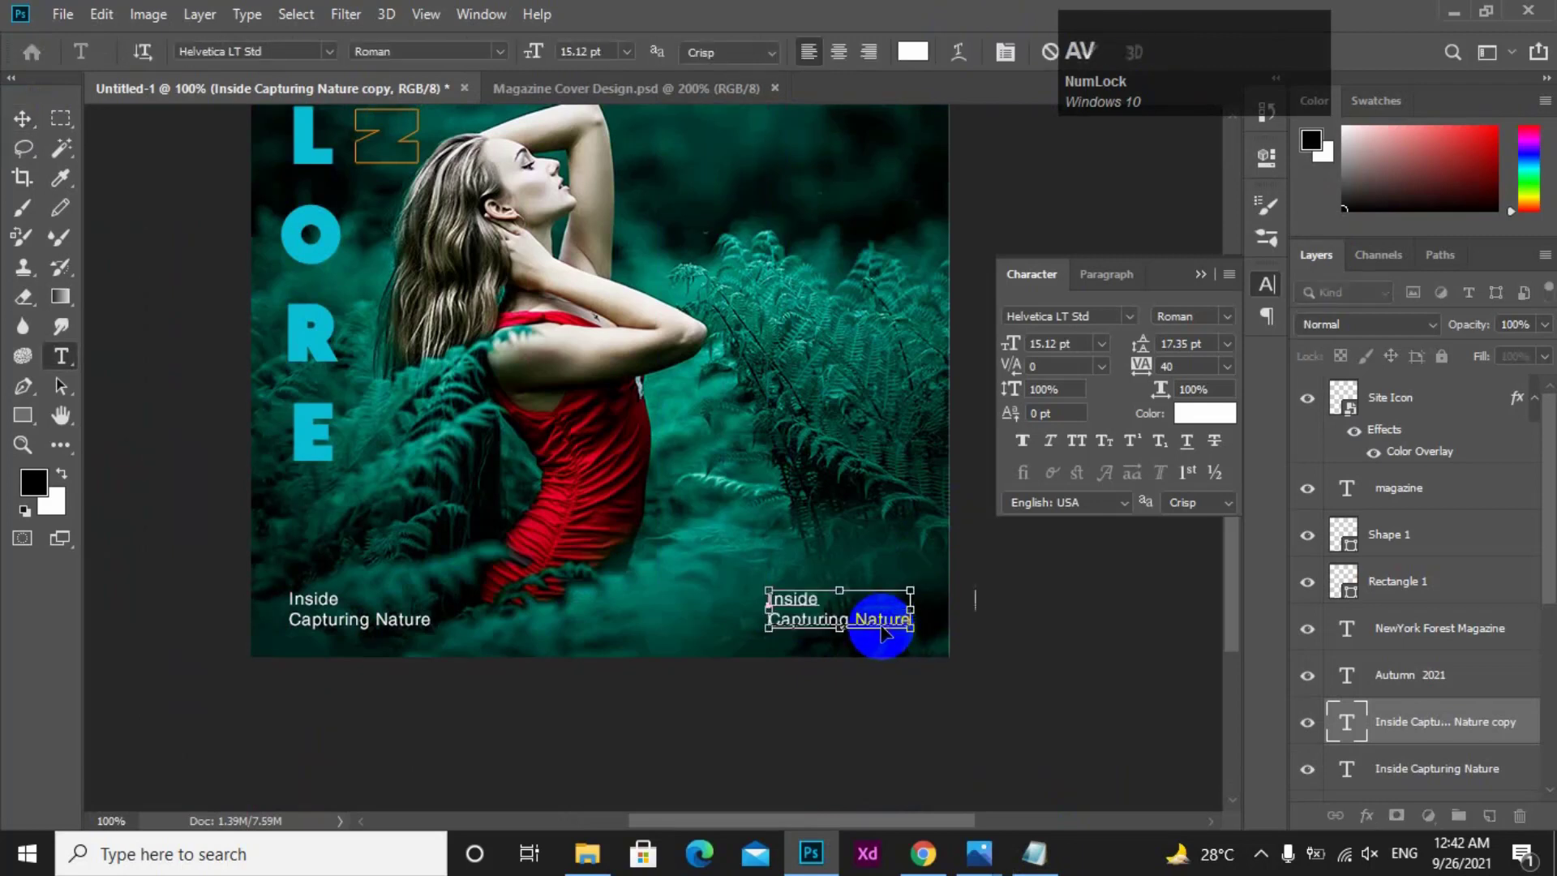
pyautogui.click(22, 110)
pyautogui.click(886, 618)
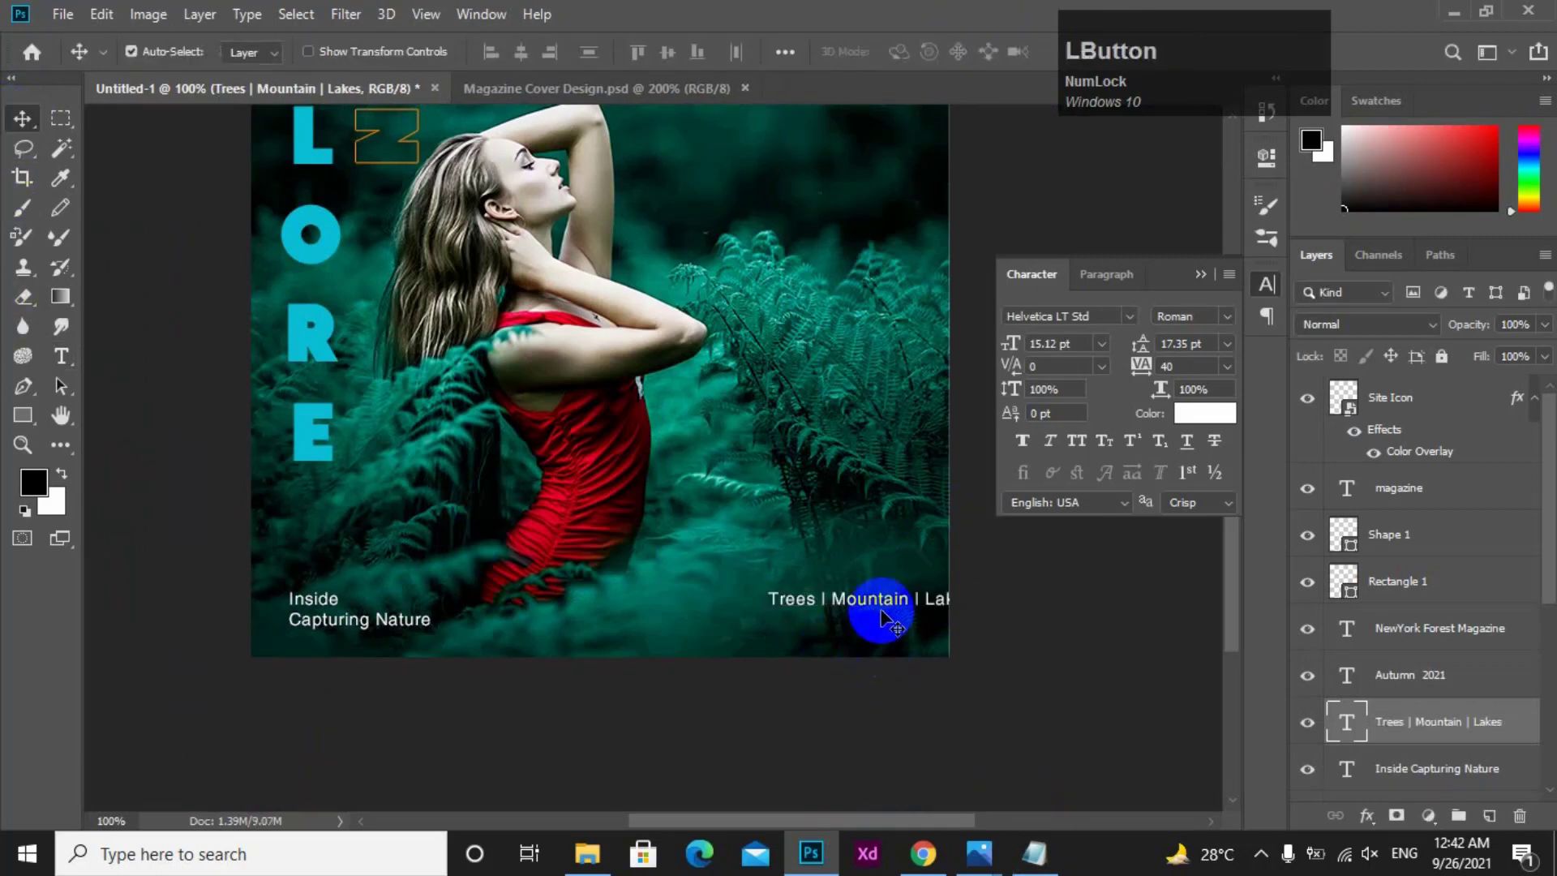
# - Move the Trees | Mountain | Lakes text inward so it sits fully inside the cover's lower right corner
pyautogui.moveTo(882, 610); pyautogui.dragTo(729, 789)
pyautogui.keyDown('alt'); pyautogui.click(667, 611); pyautogui.keyUp('alt')
pyautogui.keyDown('alt'); pyautogui.click(665, 595); pyautogui.keyUp('alt')
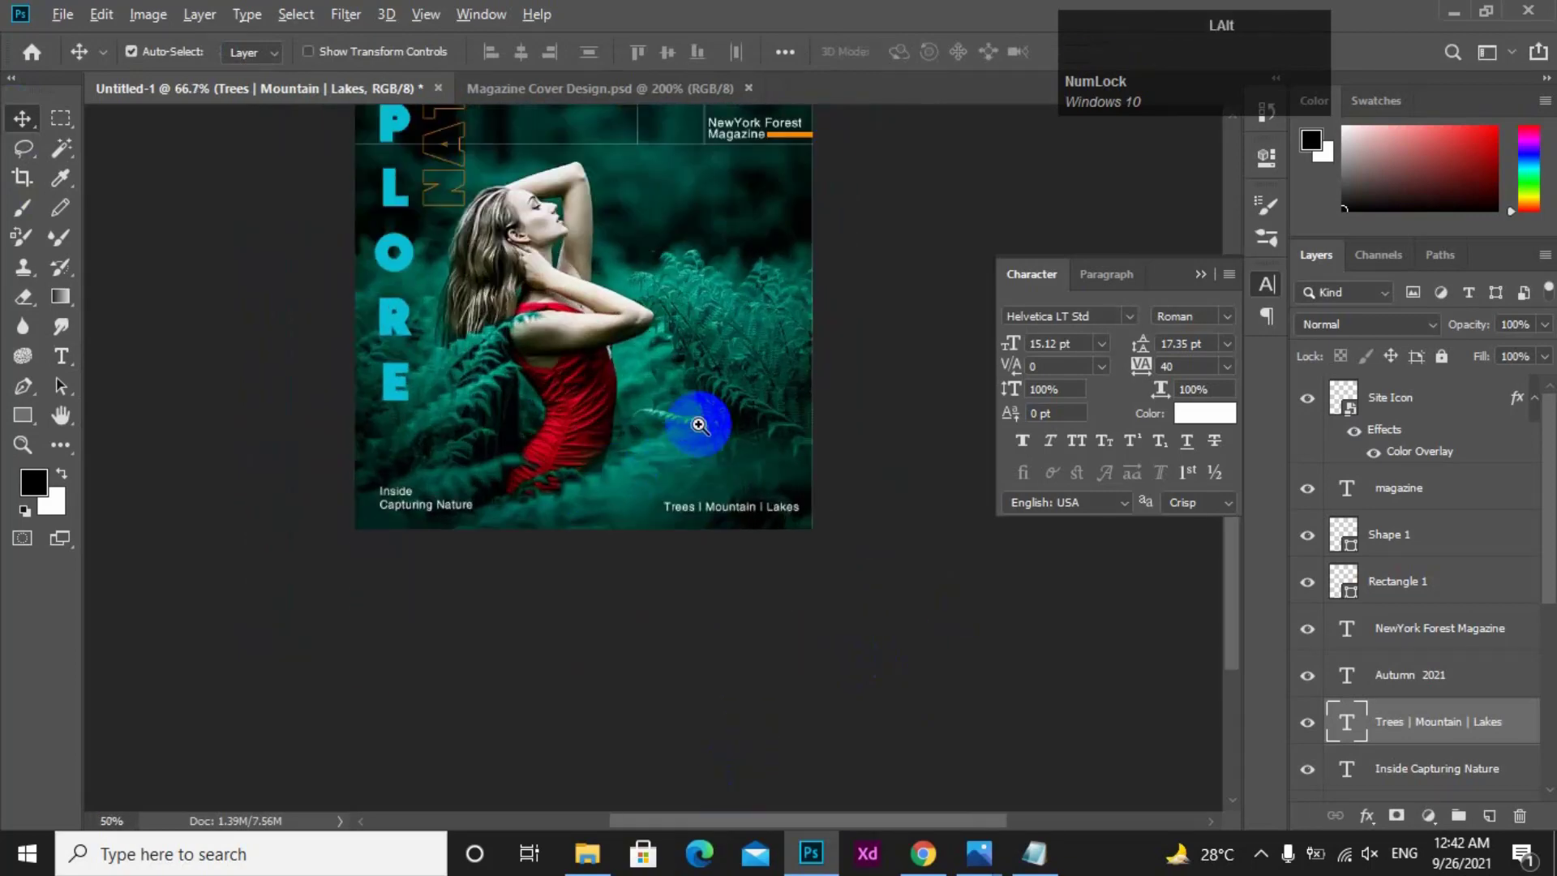
pyautogui.keyDown('ctrl'); pyautogui.click(733, 514); pyautogui.keyUp('ctrl')
pyautogui.keyDown('alt'); pyautogui.click(695, 410); pyautogui.keyUp('alt')
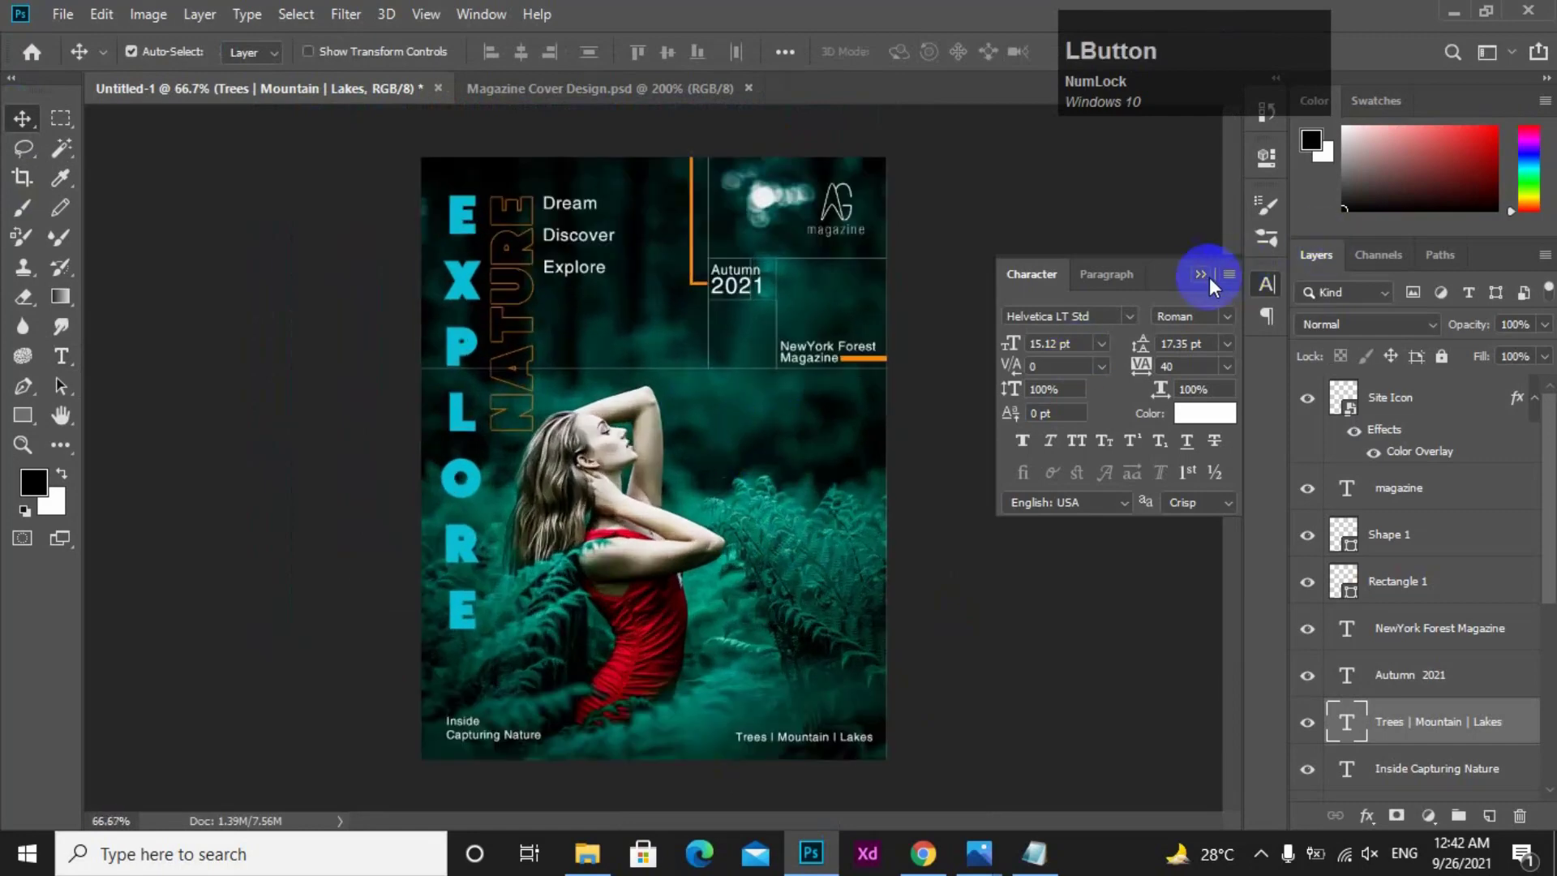
pyautogui.click(1202, 275)
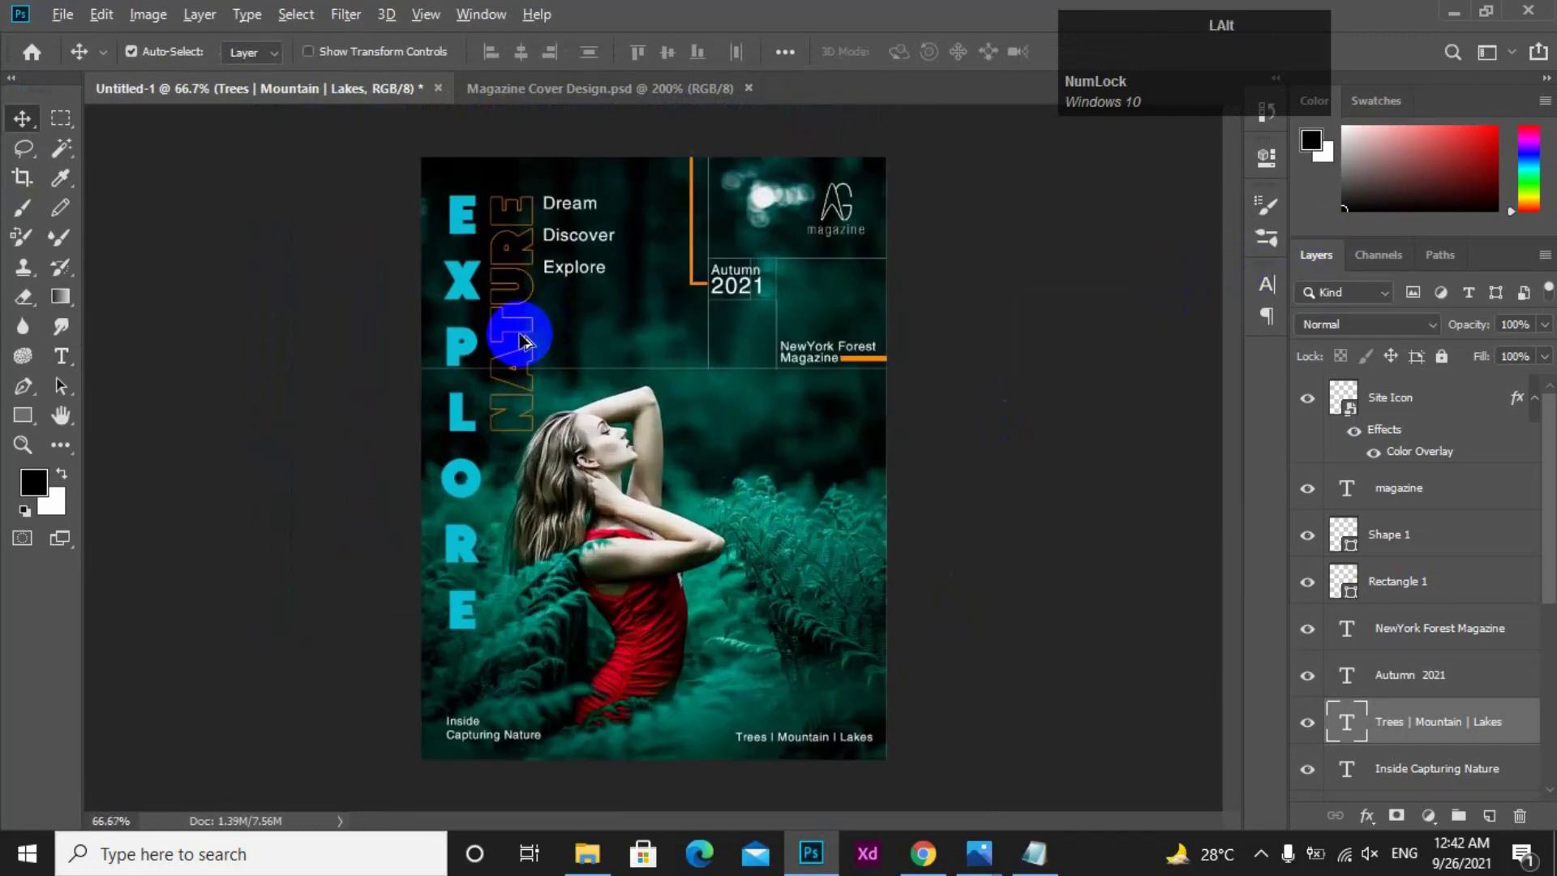
# - Duplicate the outlined NATURE title onto the middle of the photo and rotate the copy 90° so it reads horizontally
pyautogui.keyDown('alt'); pyautogui.moveTo(519, 341); pyautogui.dragTo(695, 538); pyautogui.keyUp('alt')
pyautogui.keyDown('ctrl'); pyautogui.click(730, 478); pyautogui.keyUp('ctrl')
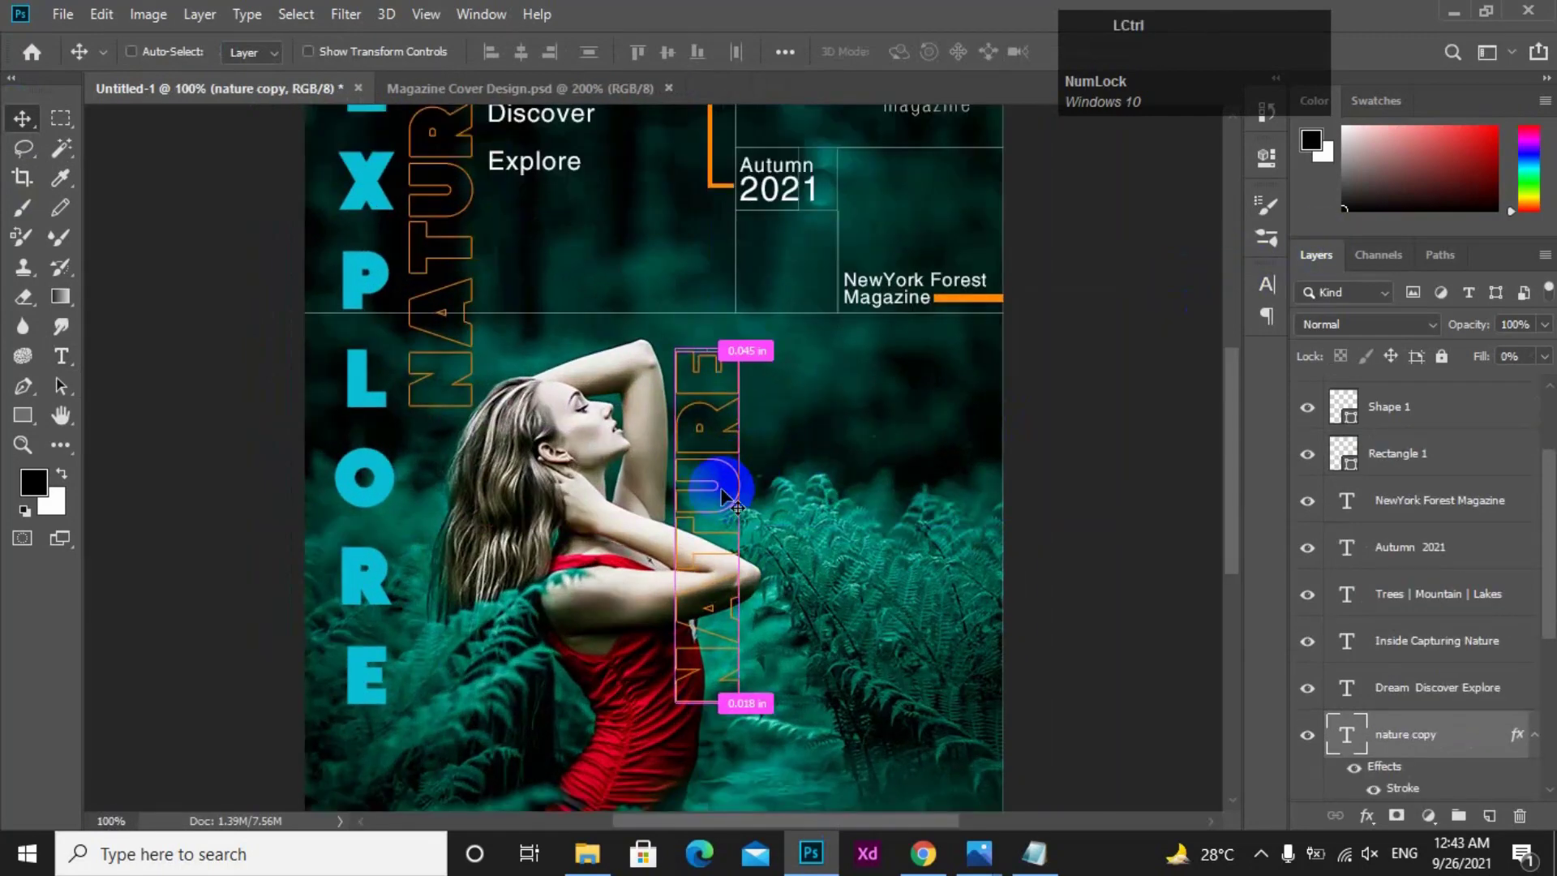
pyautogui.hotkey('ctrl', 't')
pyautogui.keyDown('shift'); pyautogui.moveTo(740, 330); pyautogui.dragTo(873, 543); pyautogui.keyUp('shift')
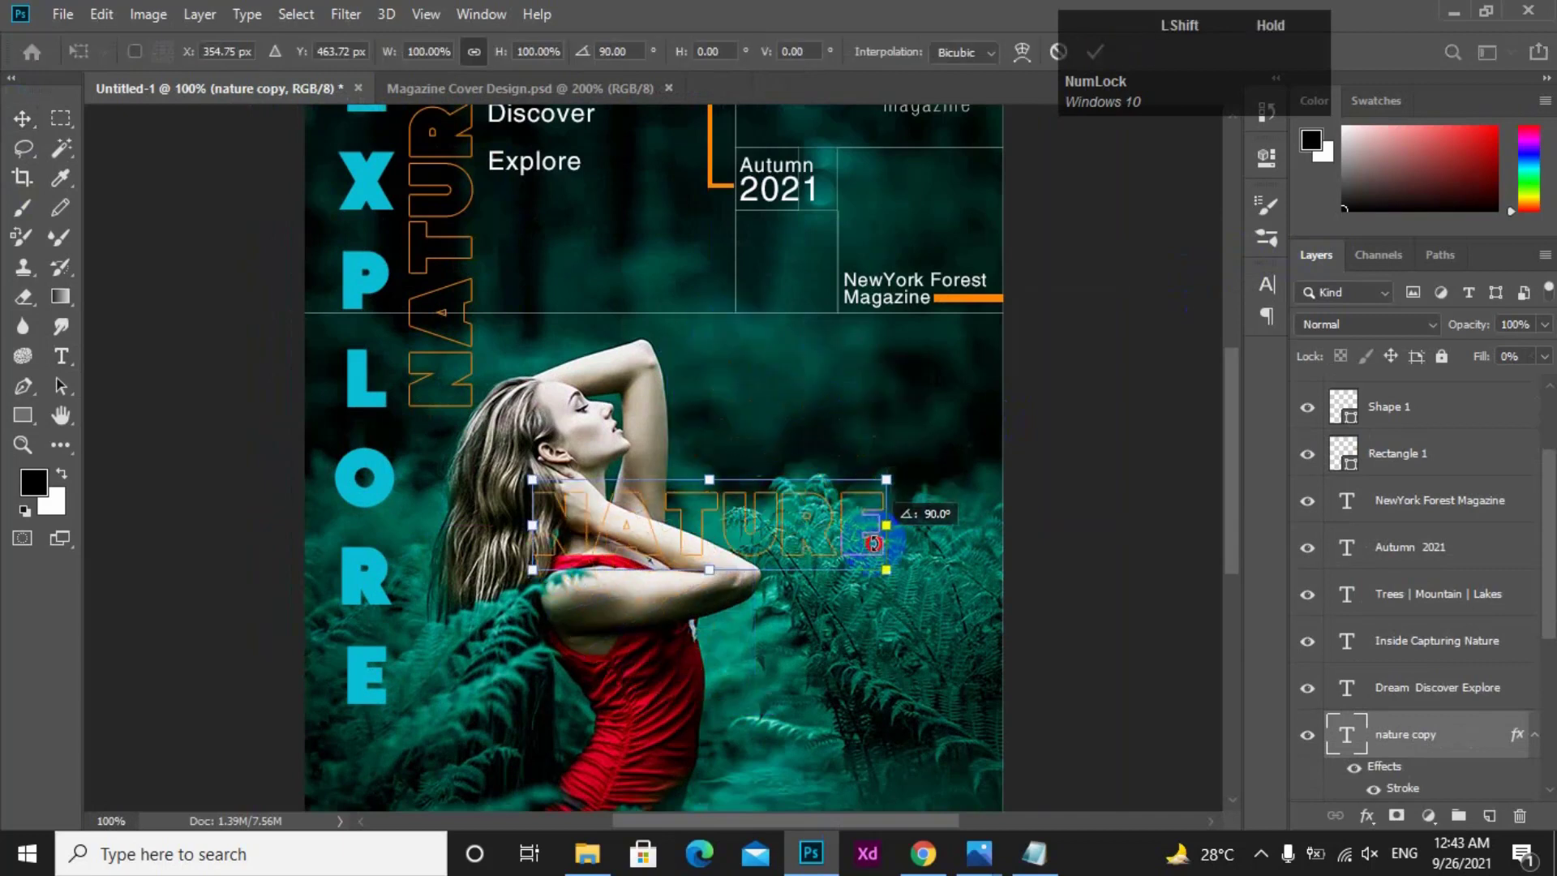
pyautogui.press('KP_Enter')
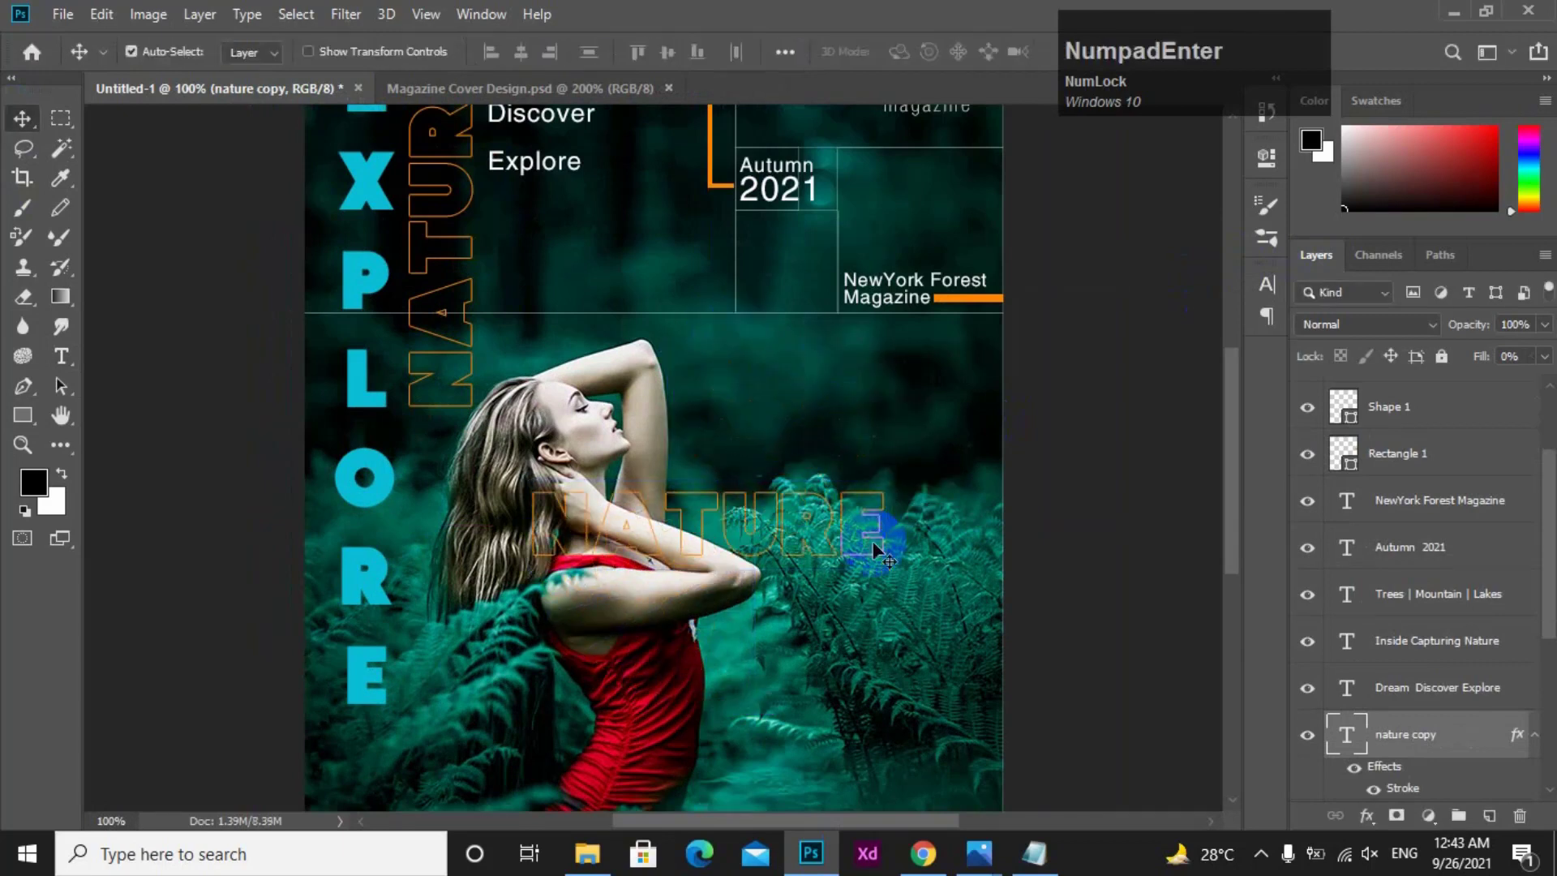
# - Raise the horizontal NATURE copy's fill to 100% and hide its stroke effect
pyautogui.moveTo(1478, 356); pyautogui.dragTo(1545, 365)
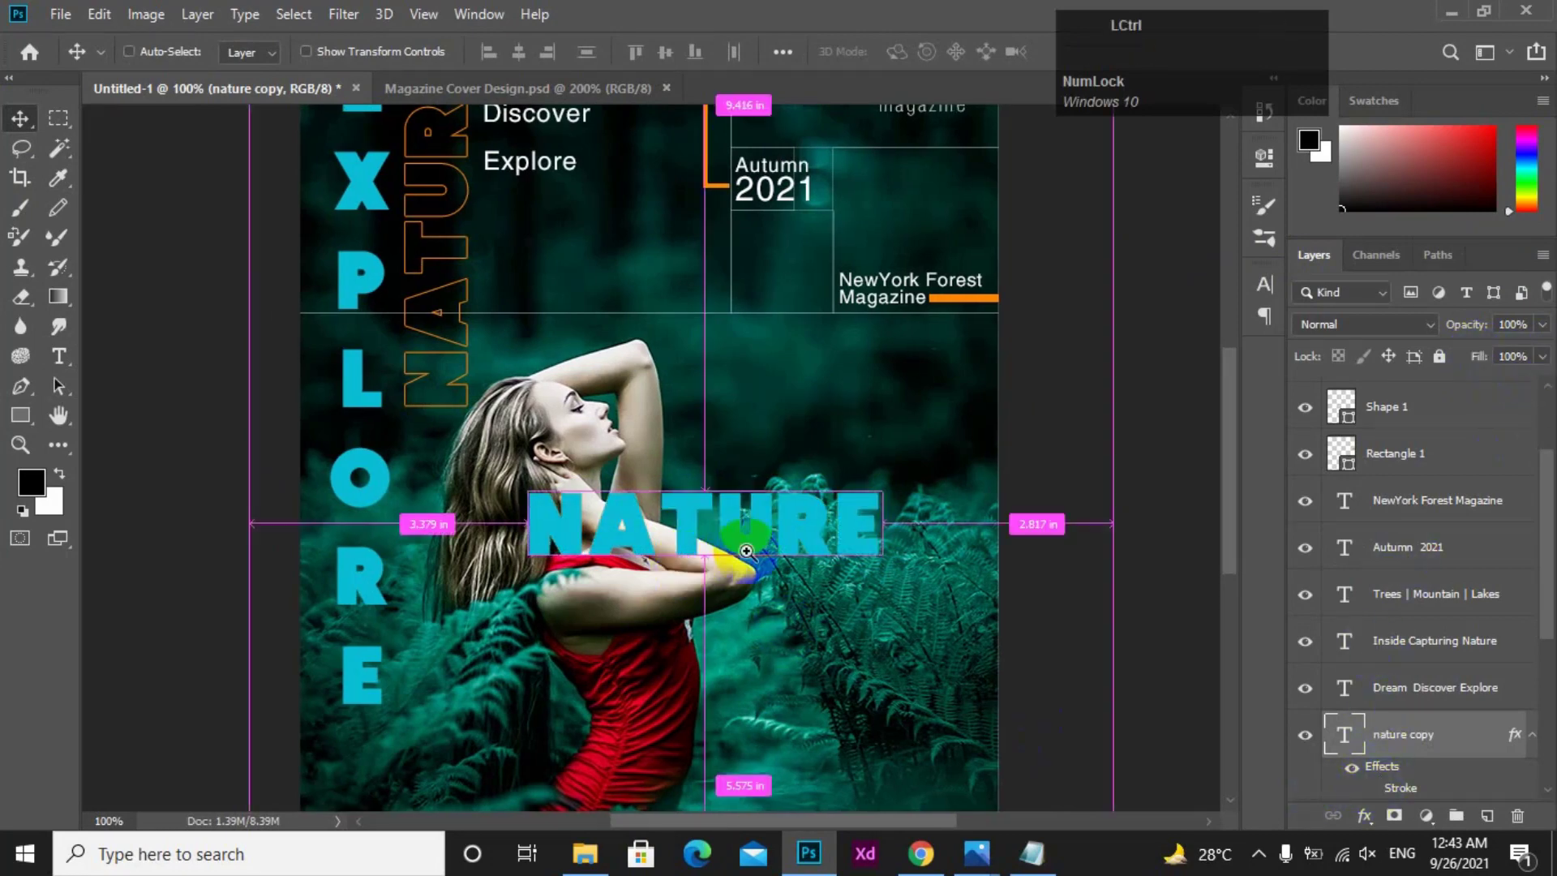
pyautogui.keyDown('ctrl'); pyautogui.click(777, 566); pyautogui.keyUp('ctrl')
pyautogui.moveTo(852, 568); pyautogui.dragTo(805, 531)
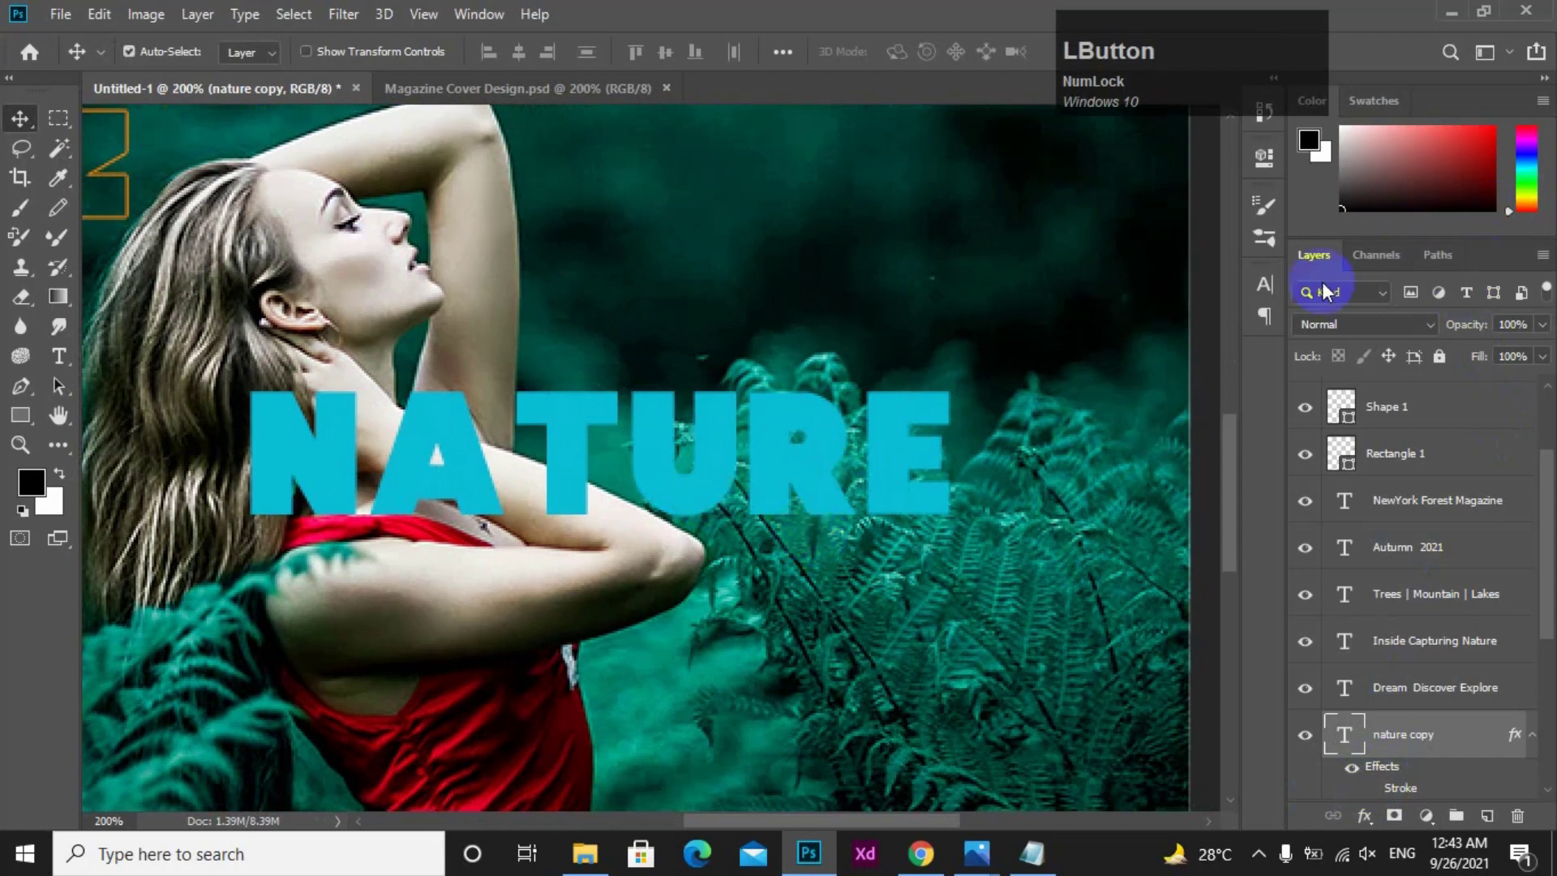
# - Tighten the horizontal NATURE text's tracking to -160 and change its color to white
pyautogui.click(1265, 284)
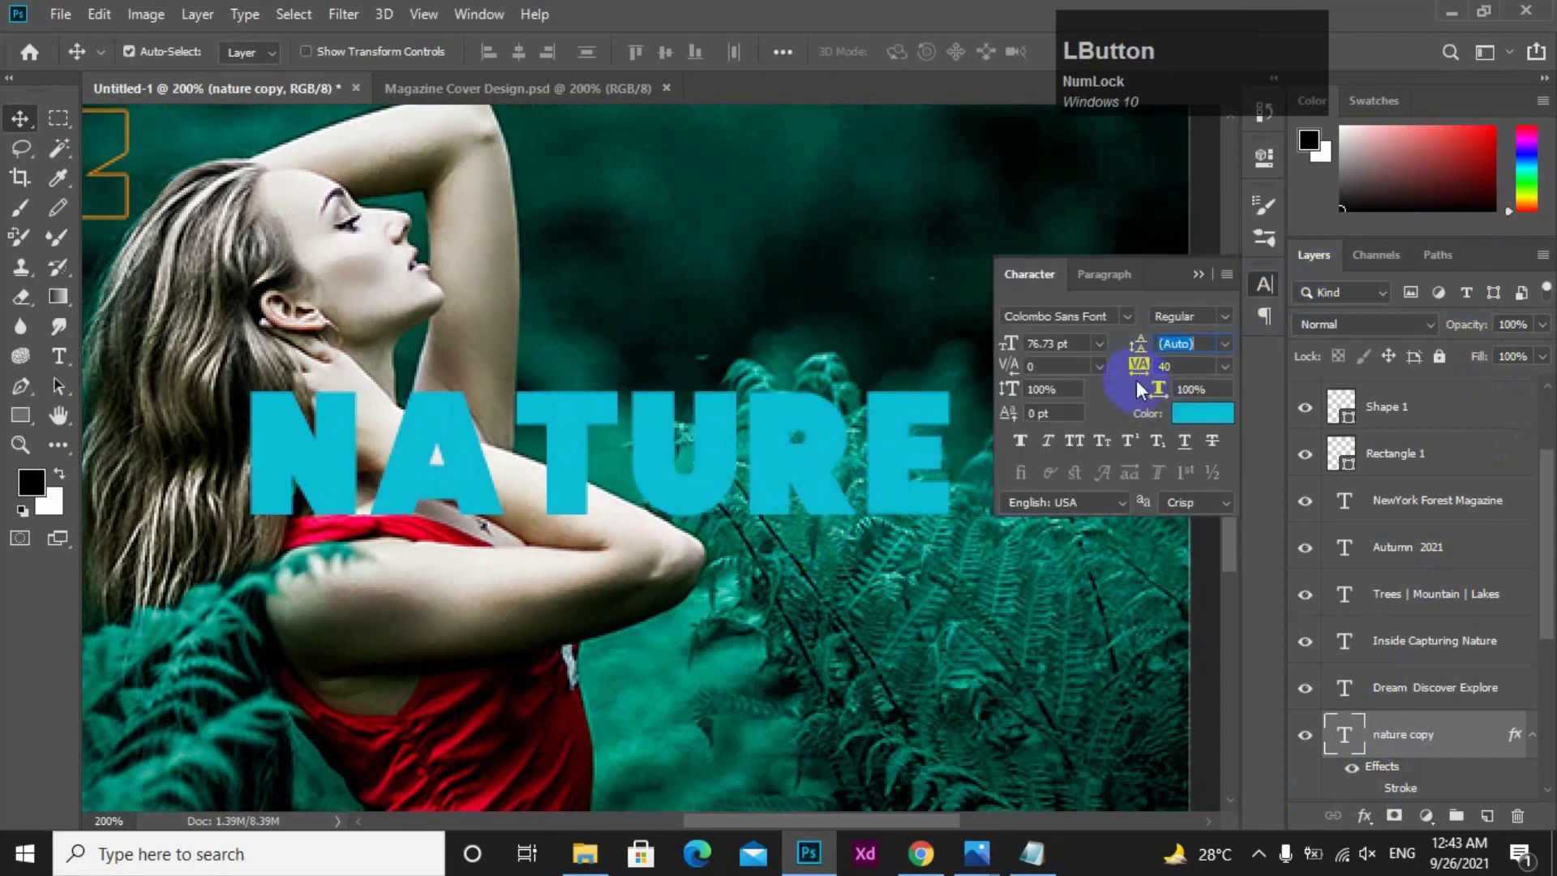
pyautogui.click(1134, 365)
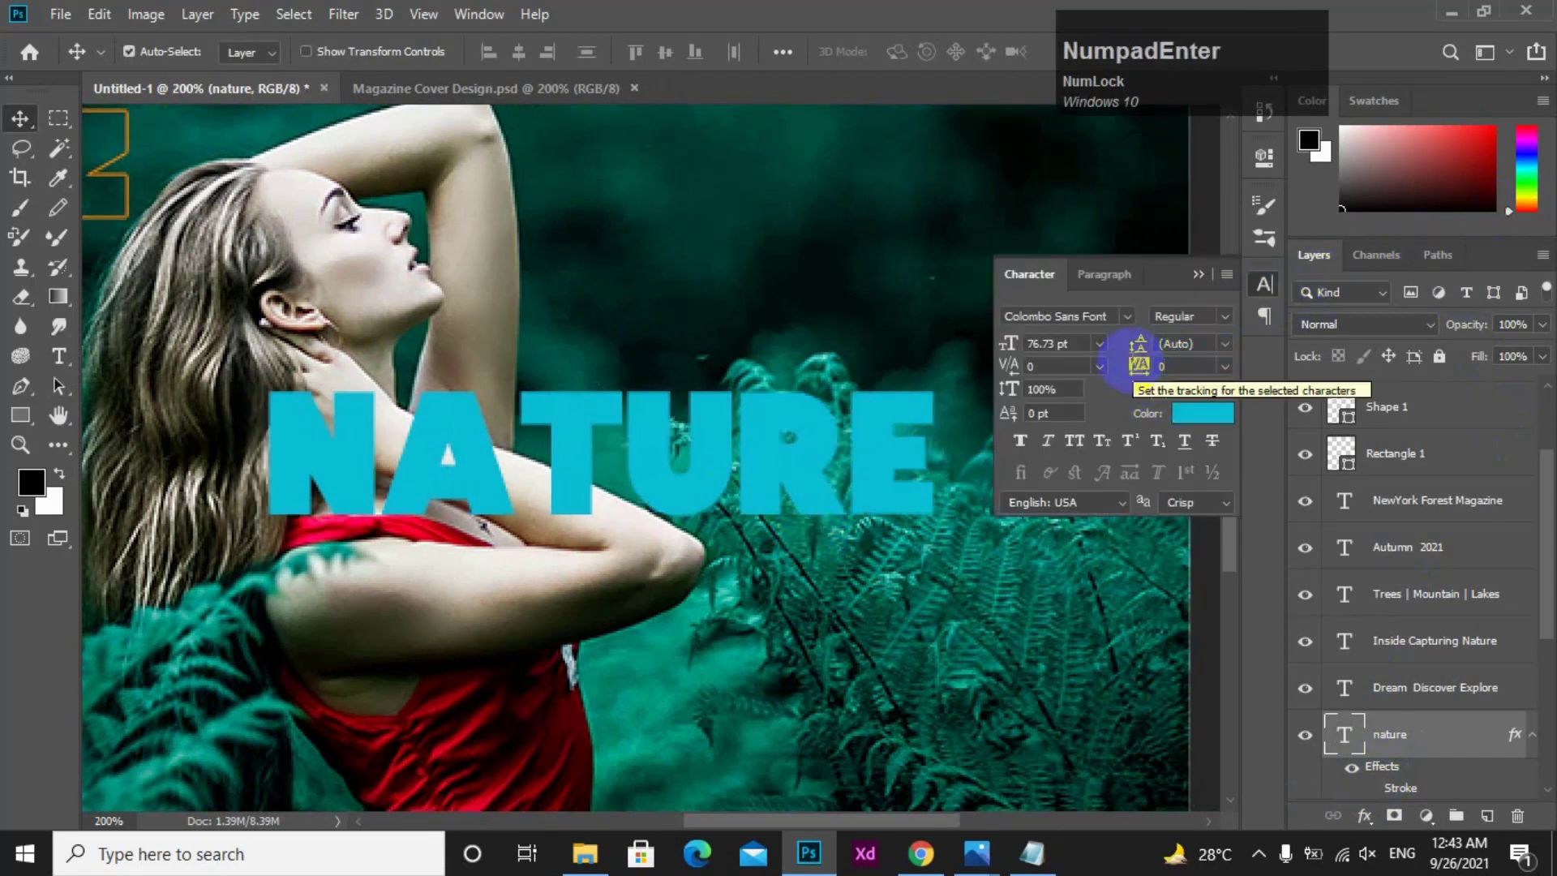
pyautogui.moveTo(1155, 365); pyautogui.dragTo(1128, 373)
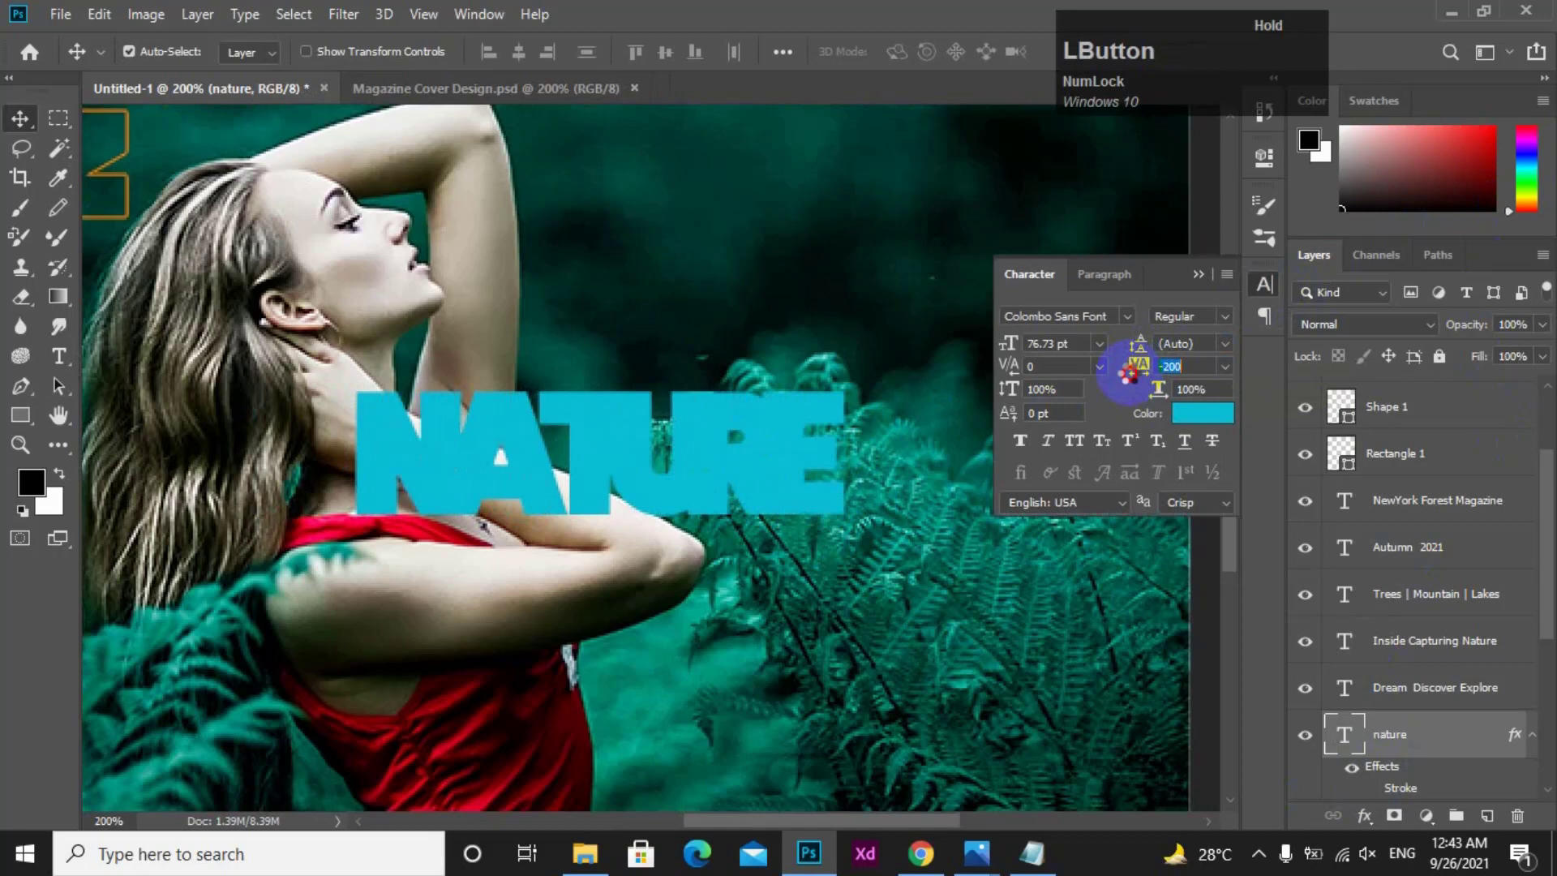
pyautogui.moveTo(1129, 373); pyautogui.dragTo(1138, 366)
pyautogui.click(1215, 417)
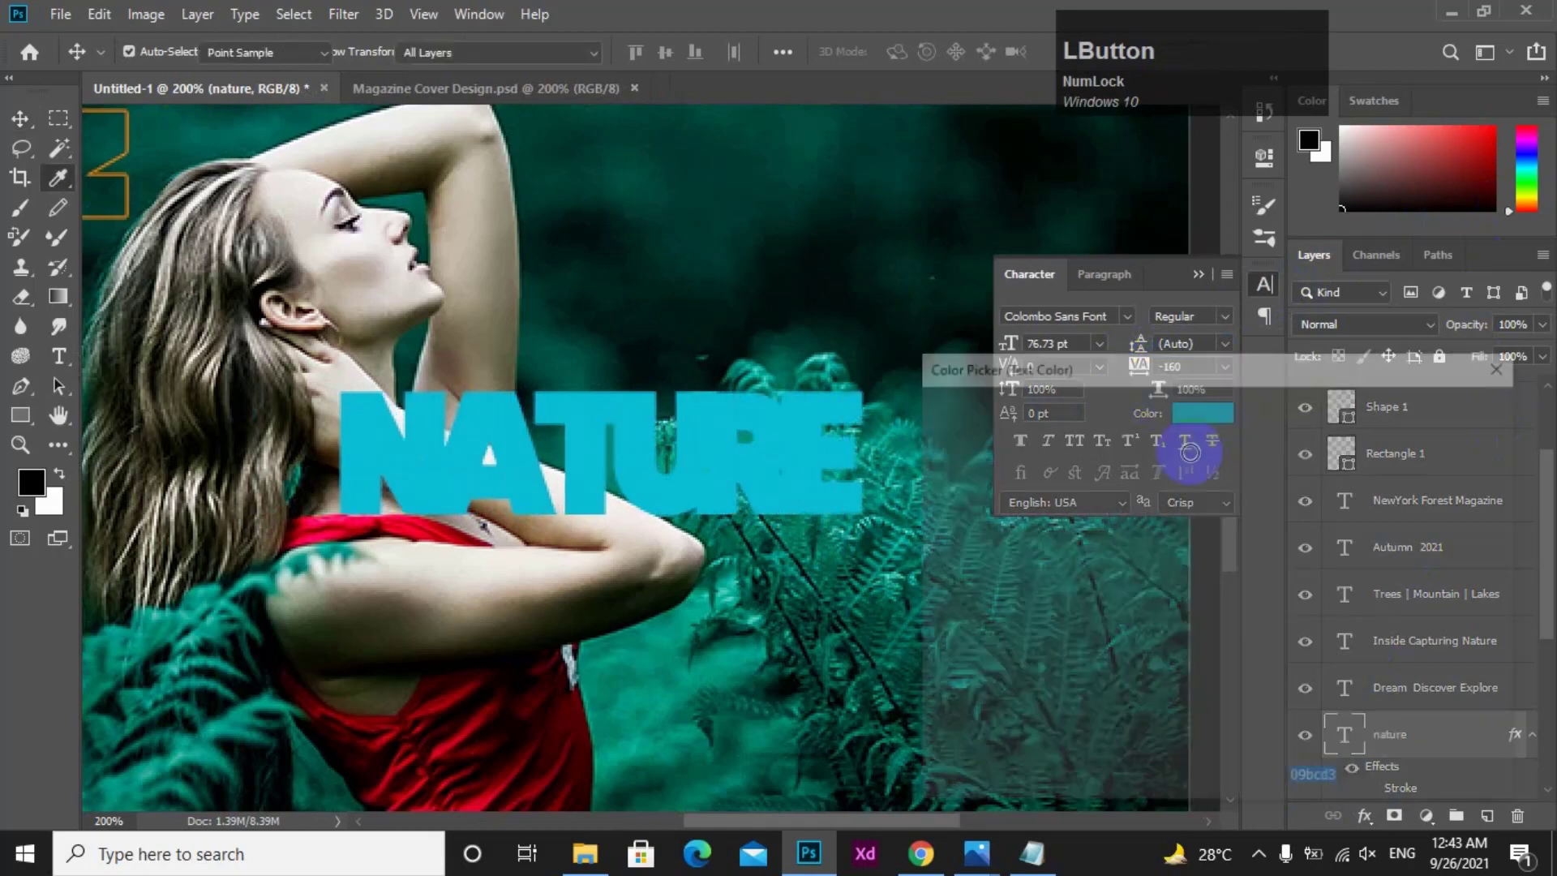
pyautogui.moveTo(998, 462); pyautogui.dragTo(928, 420)
pyautogui.click(1426, 402)
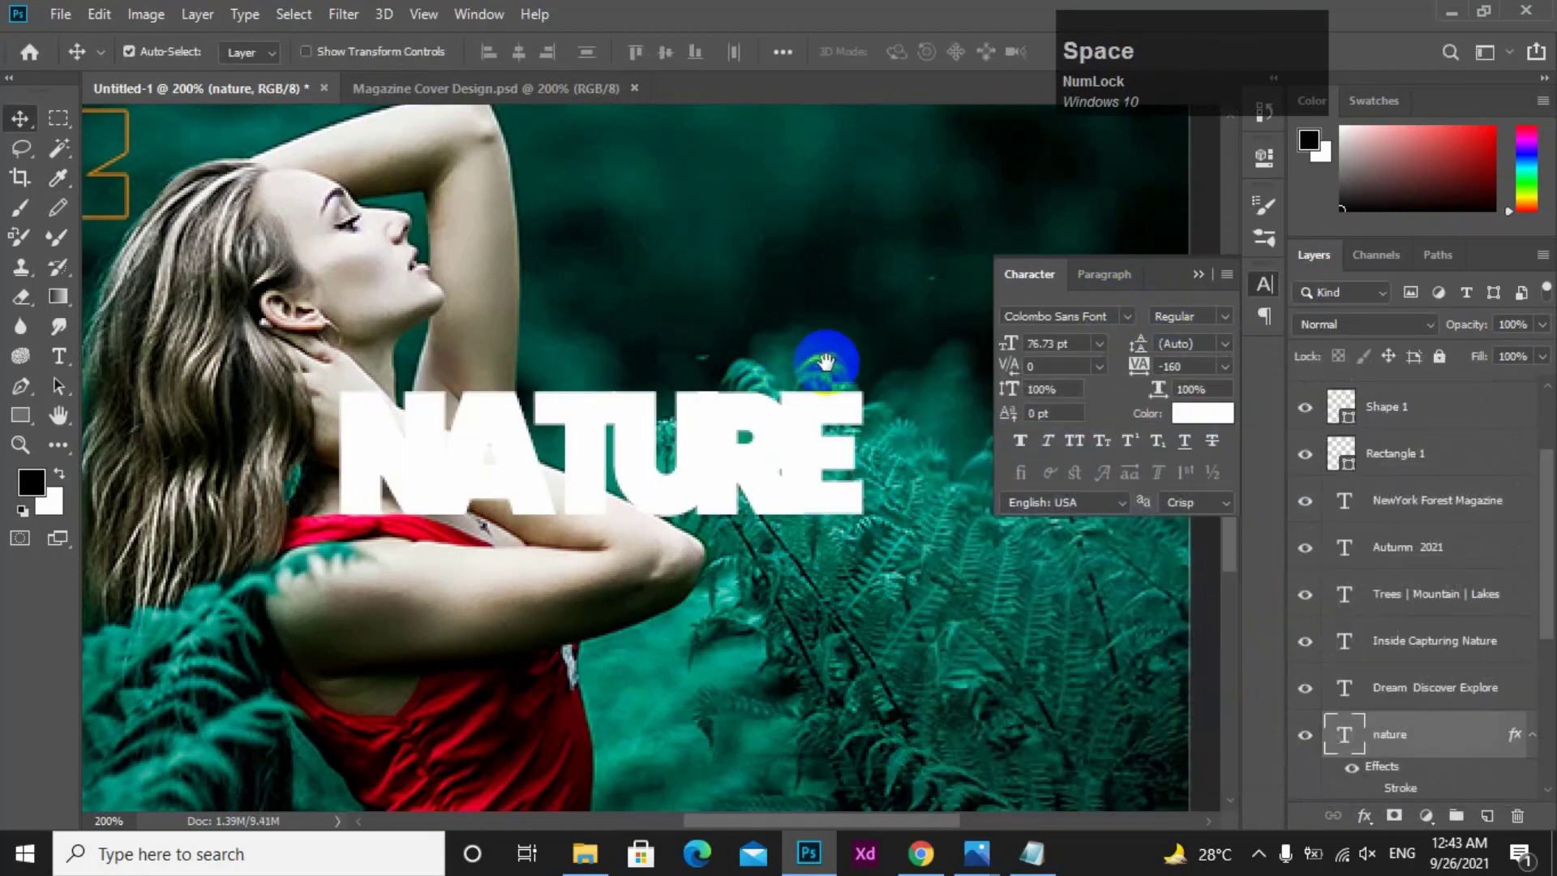
# - Scale the white NATURE text up to 203.78 pt so it spans the full width of the cover
pyautogui.keyDown('alt'); pyautogui.click(699, 413); pyautogui.keyUp('alt')
pyautogui.moveTo(686, 435); pyautogui.dragTo(962, 341)
pyautogui.hotkey('ctrl', 't')
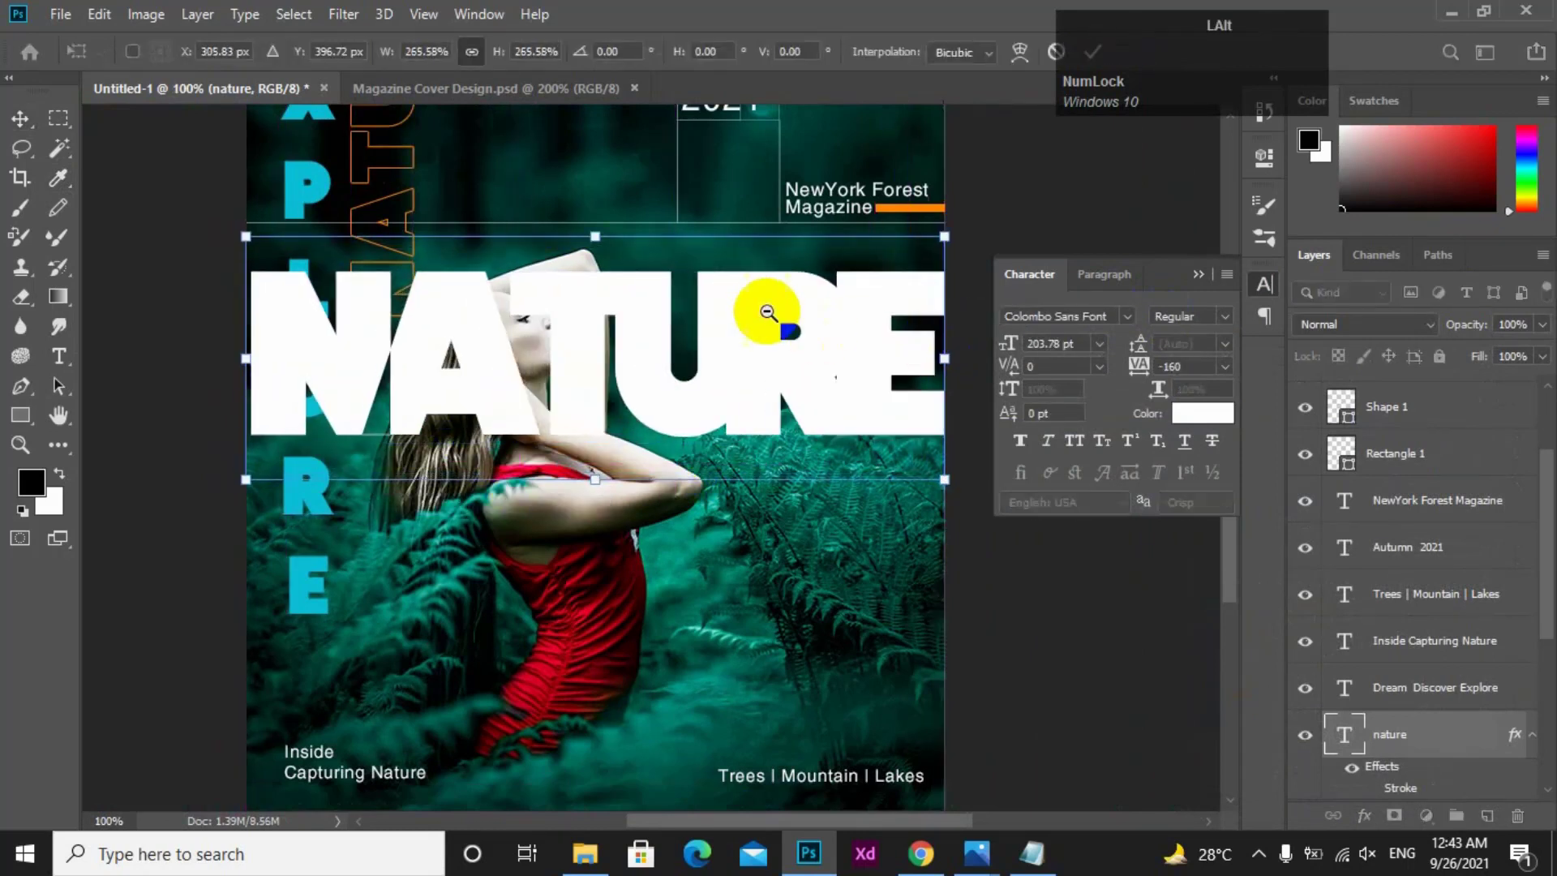
pyautogui.hotkey('ctrl', '-')
pyautogui.press('Return')
# - Move the large NATURE text up to just below the horizontal grid line across the cover
pyautogui.hotkey('ctrl', 't')
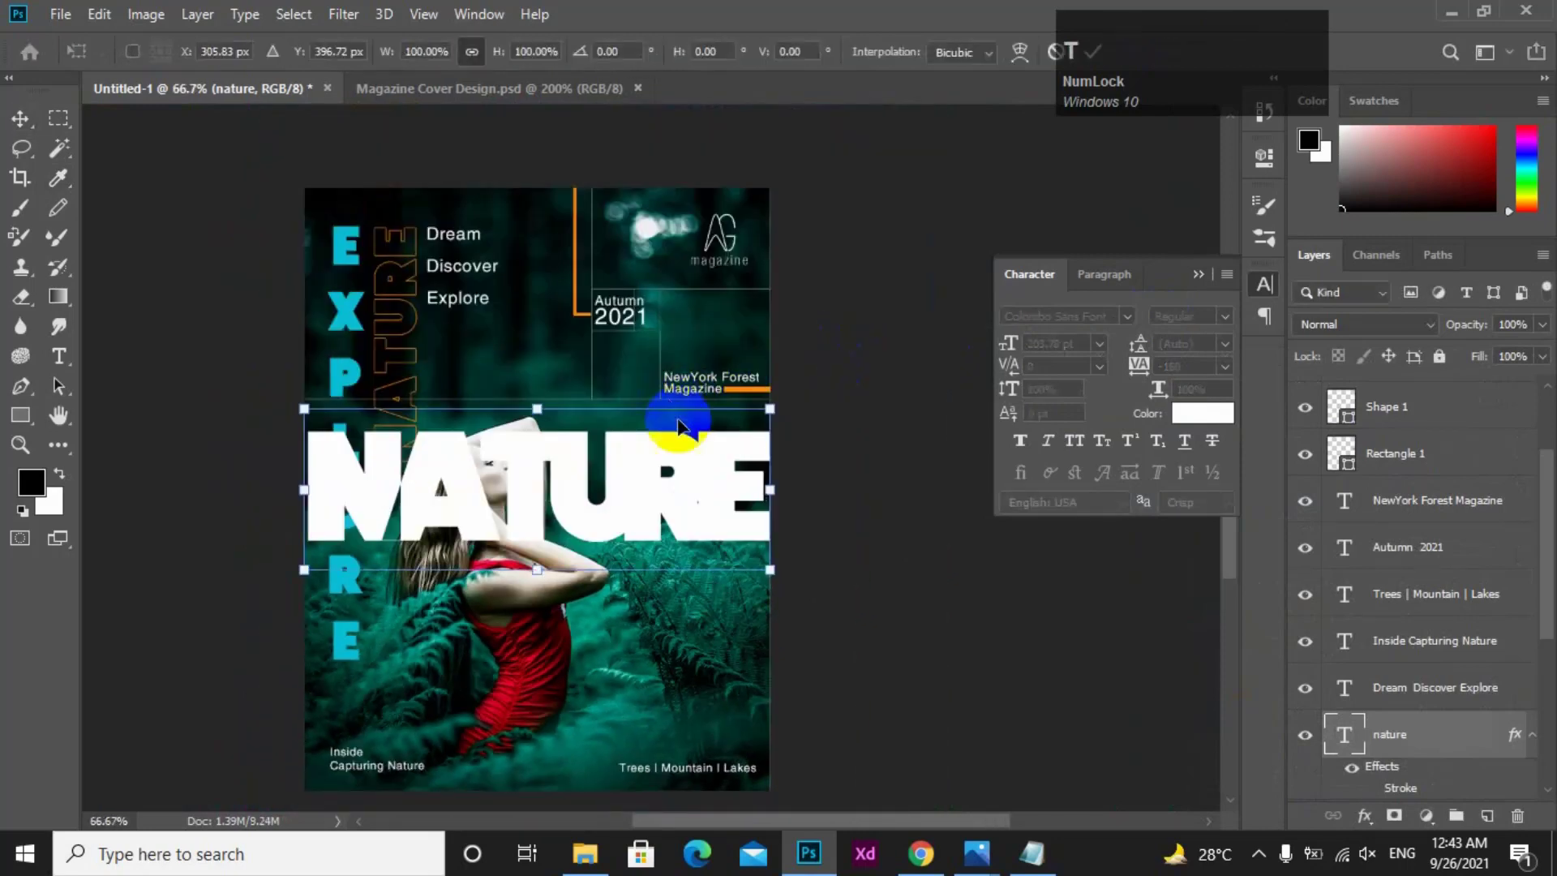
pyautogui.moveTo(660, 504); pyautogui.dragTo(660, 482)
pyautogui.click(556, 660)
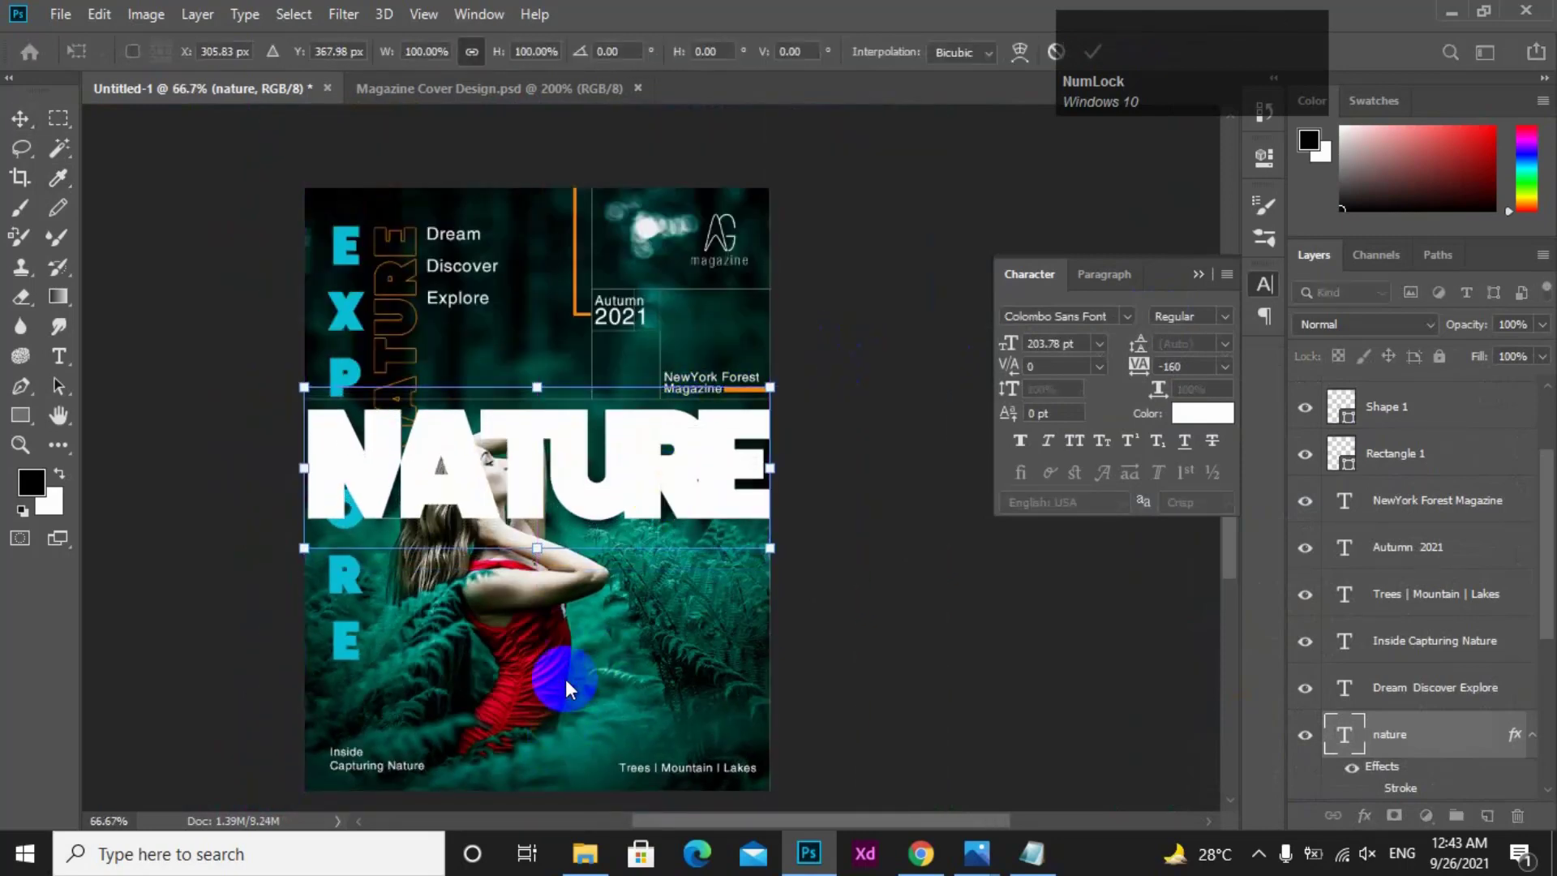
pyautogui.click(572, 673)
pyautogui.moveTo(571, 673); pyautogui.dragTo(579, 672)
# - Set the large white NATURE text layer's blend mode to Soft Light
pyautogui.keyDown('ctrl'); pyautogui.click(491, 553); pyautogui.keyUp('ctrl')
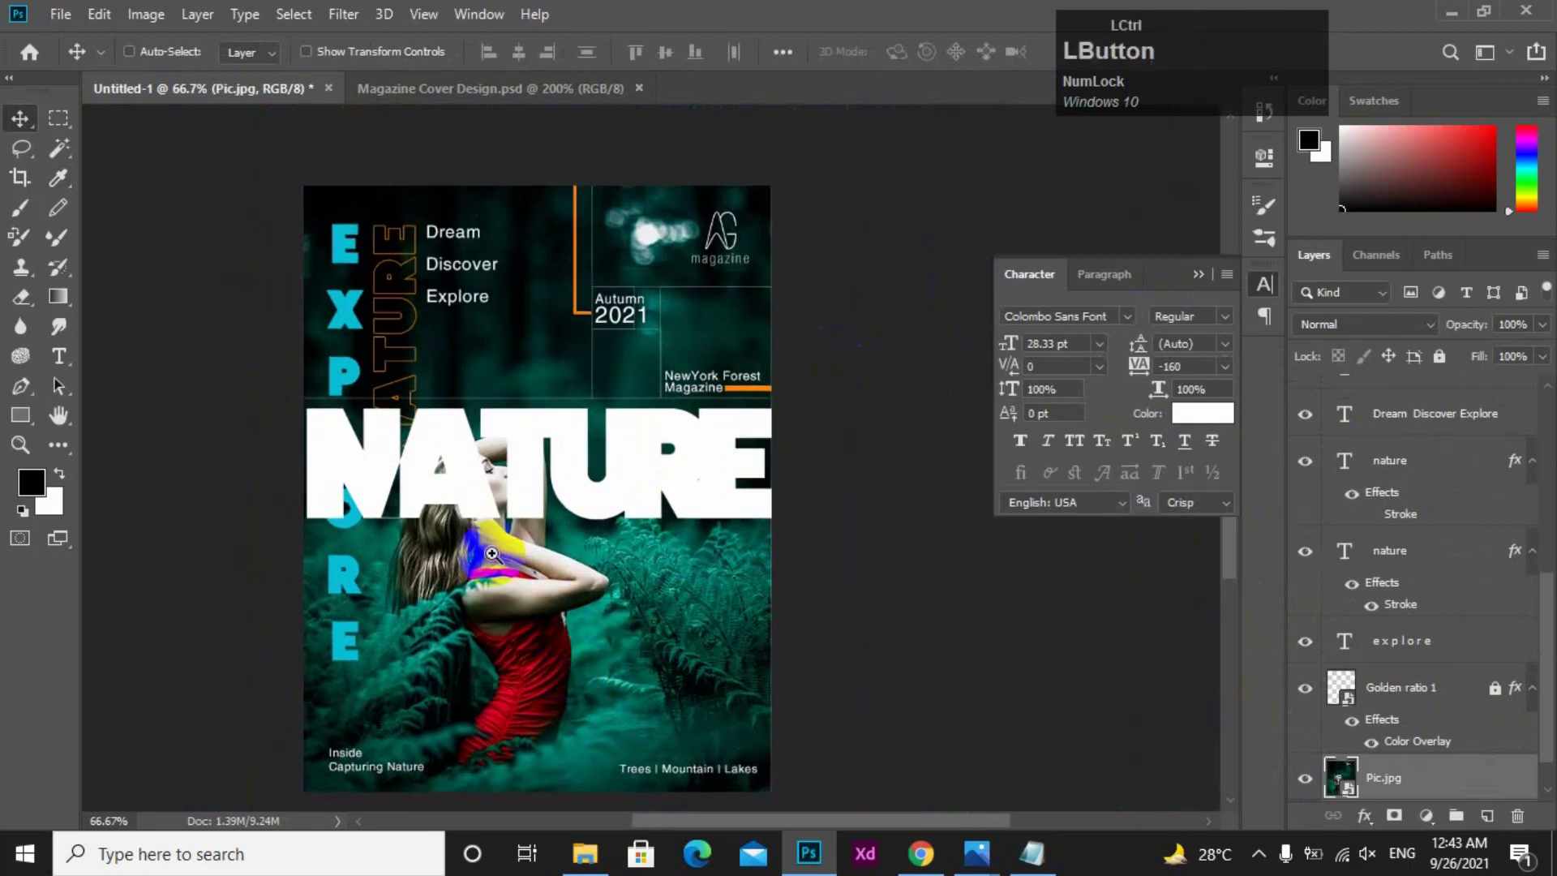
pyautogui.click(551, 457)
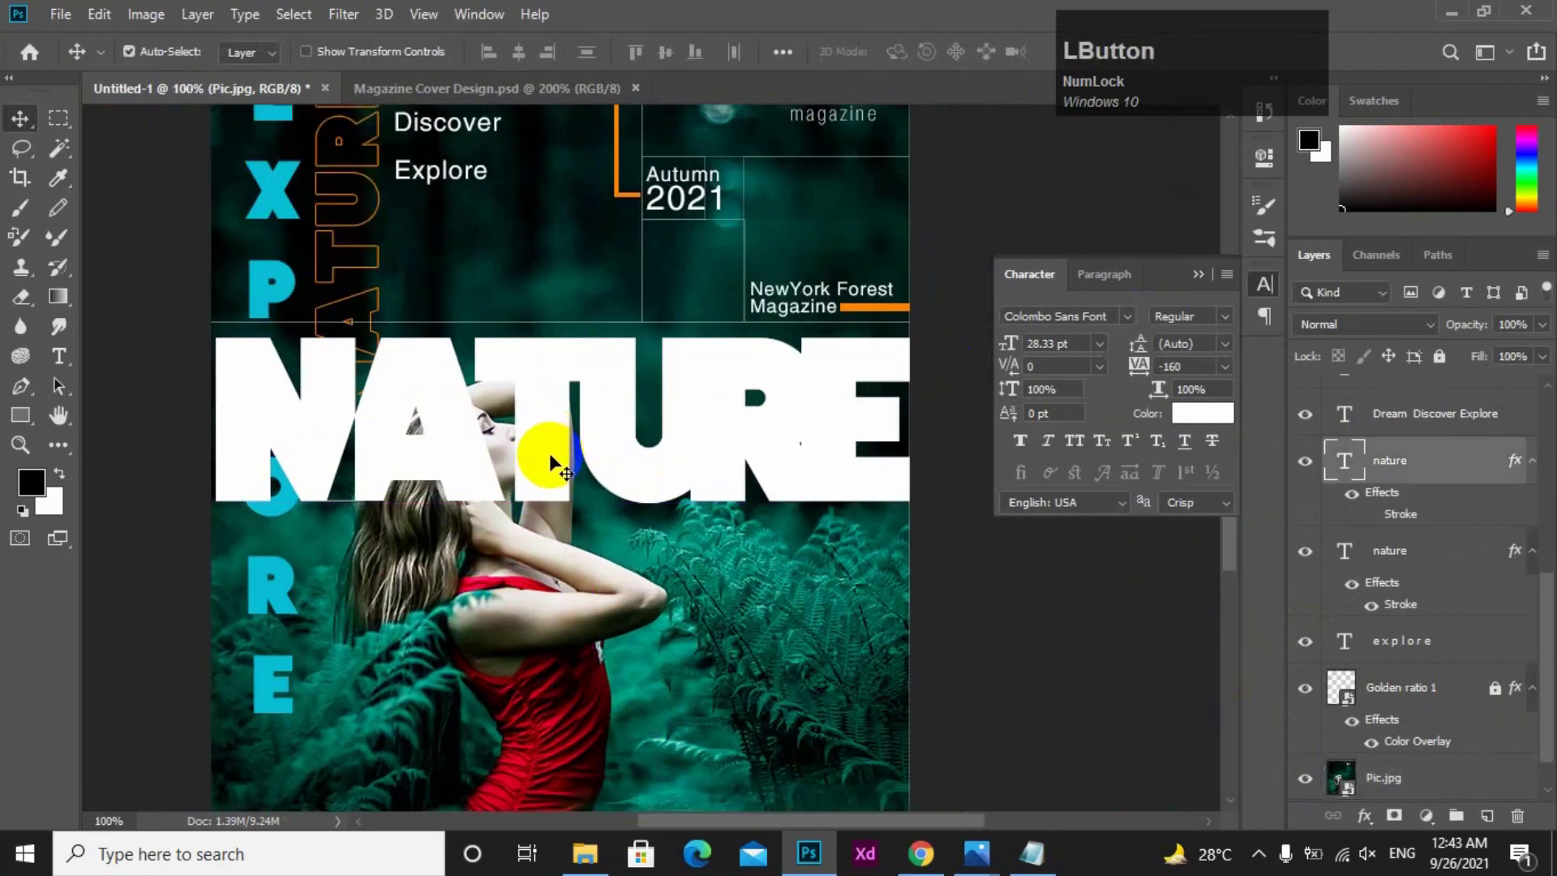
pyautogui.click(1372, 320)
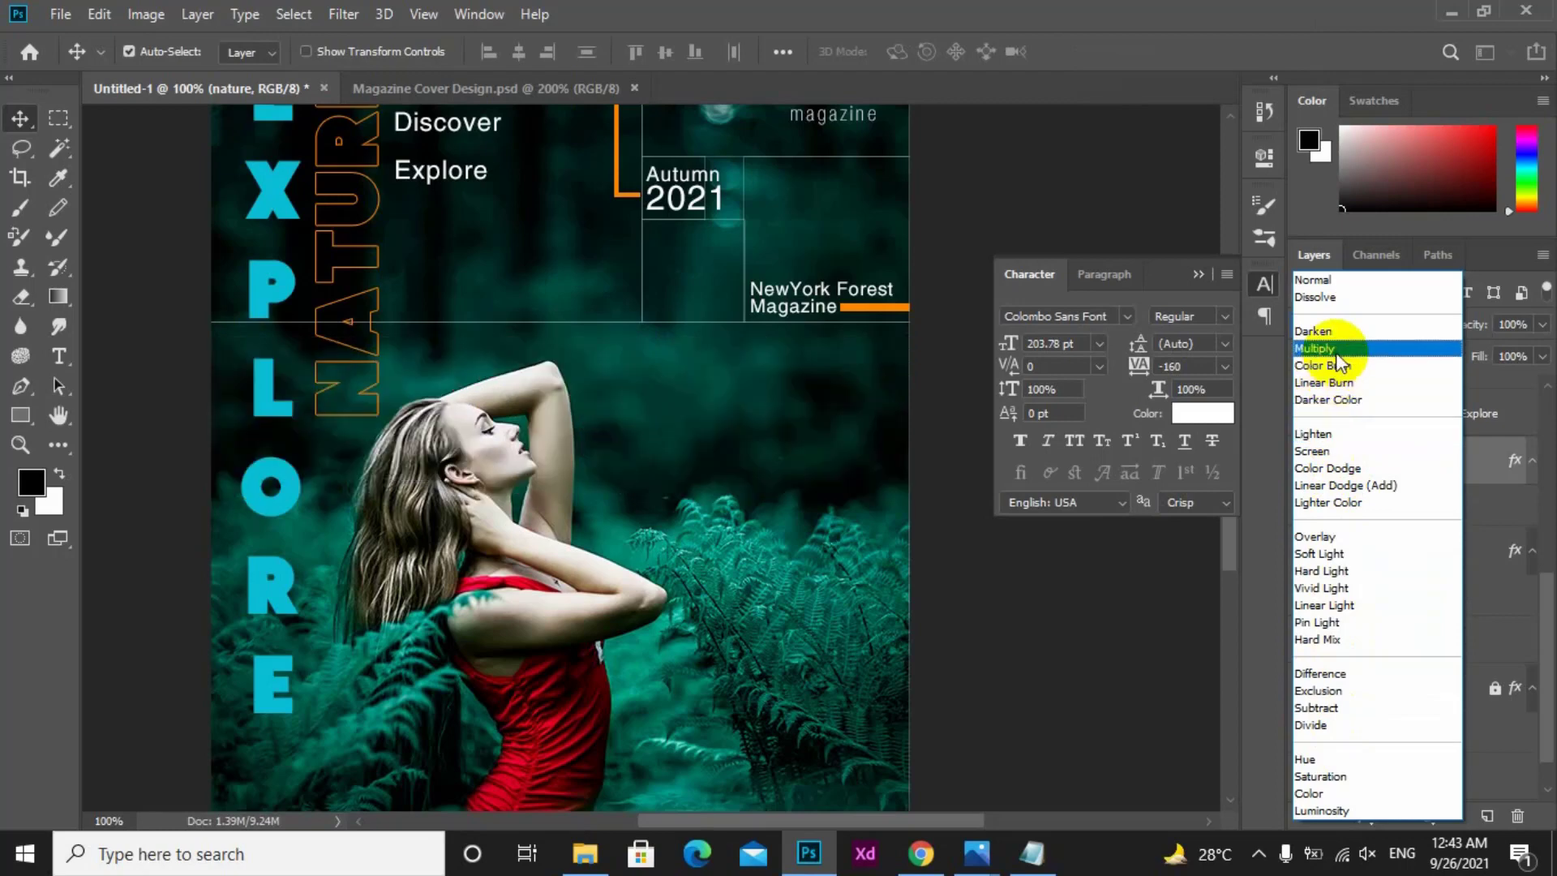
pyautogui.click(1317, 553)
pyautogui.keyDown('ctrl'); pyautogui.click(543, 483); pyautogui.keyUp('ctrl')
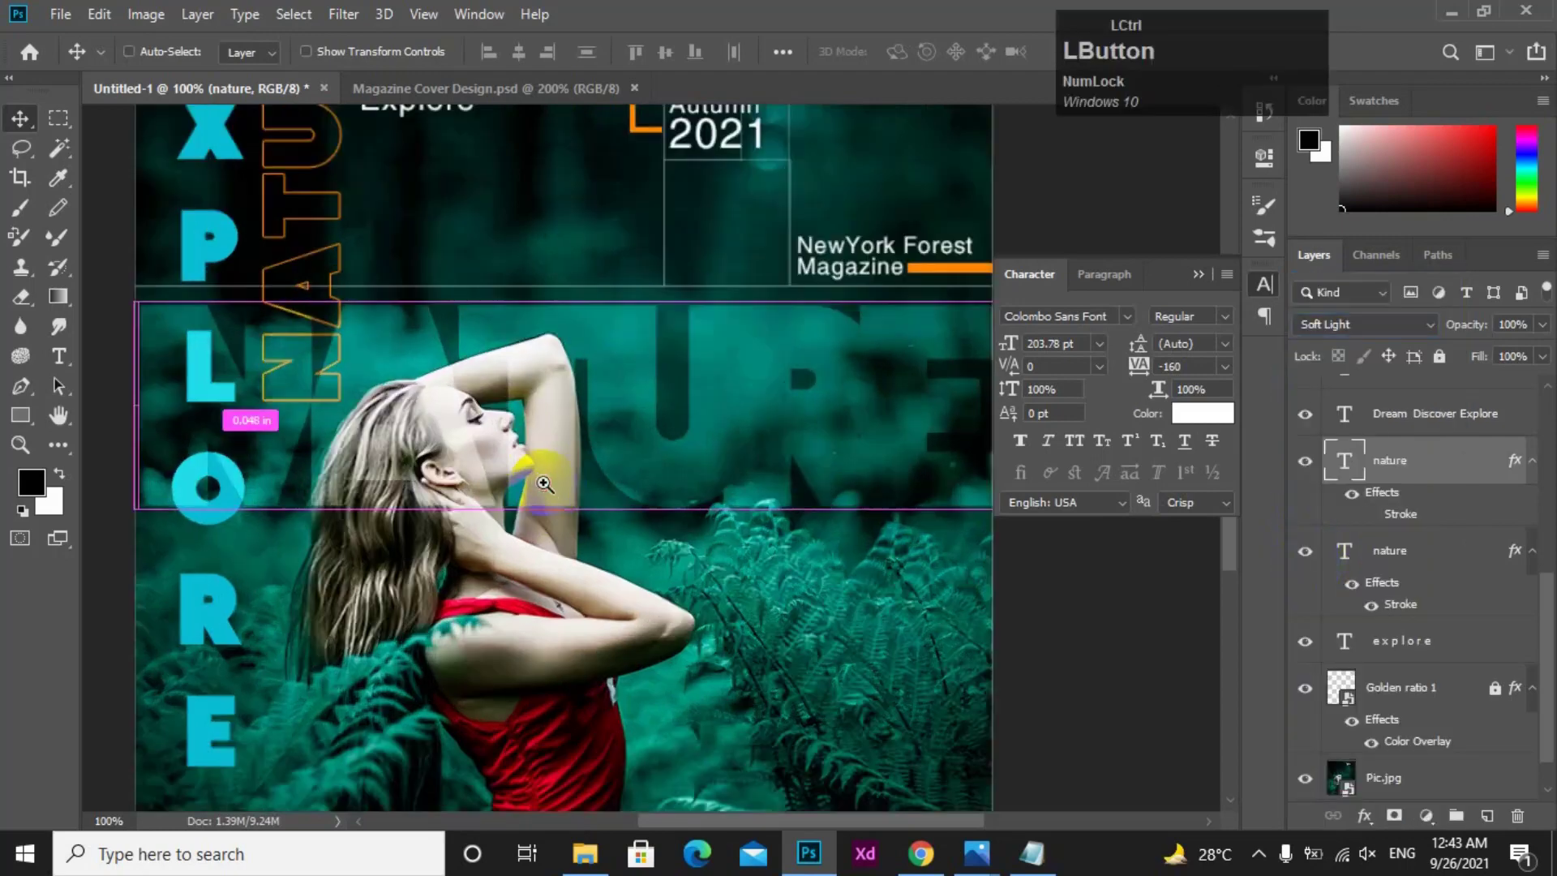
pyautogui.keyDown('alt'); pyautogui.click(507, 481); pyautogui.keyUp('alt')
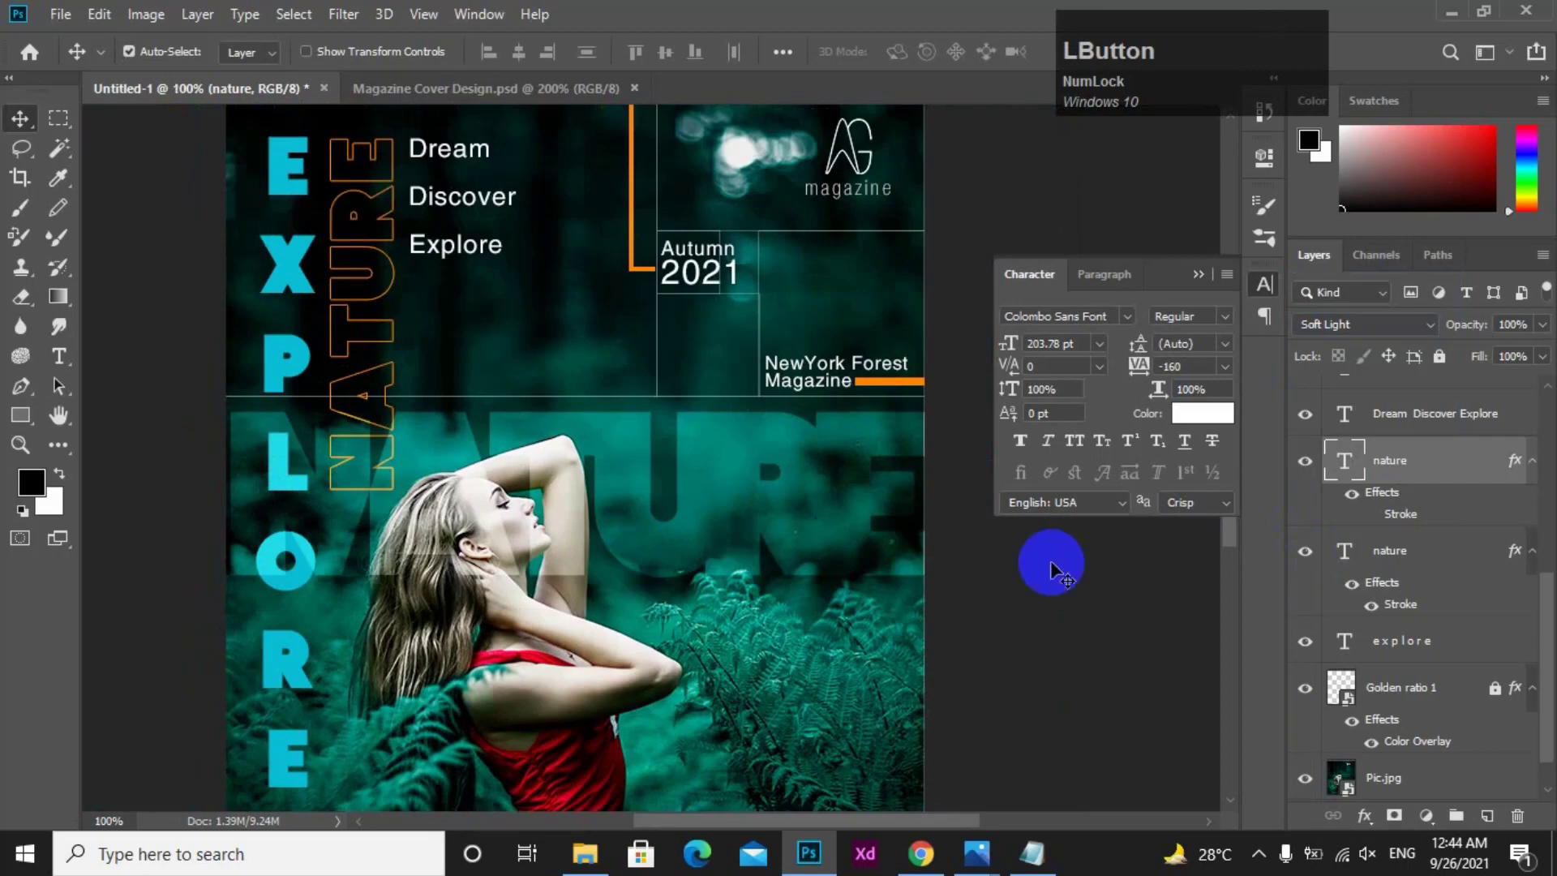
# - Move the large NATURE text layer below Golden ratio 1, directly above Pic.jpg in the layer order
pyautogui.moveTo(1339, 467); pyautogui.dragTo(1435, 722)
pyautogui.keyDown('alt'); pyautogui.click(438, 538); pyautogui.keyUp('alt')
pyautogui.keyDown('ctrl'); pyautogui.click(573, 454); pyautogui.keyUp('ctrl')
pyautogui.keyDown('alt'); pyautogui.click(639, 451); pyautogui.keyUp('alt')
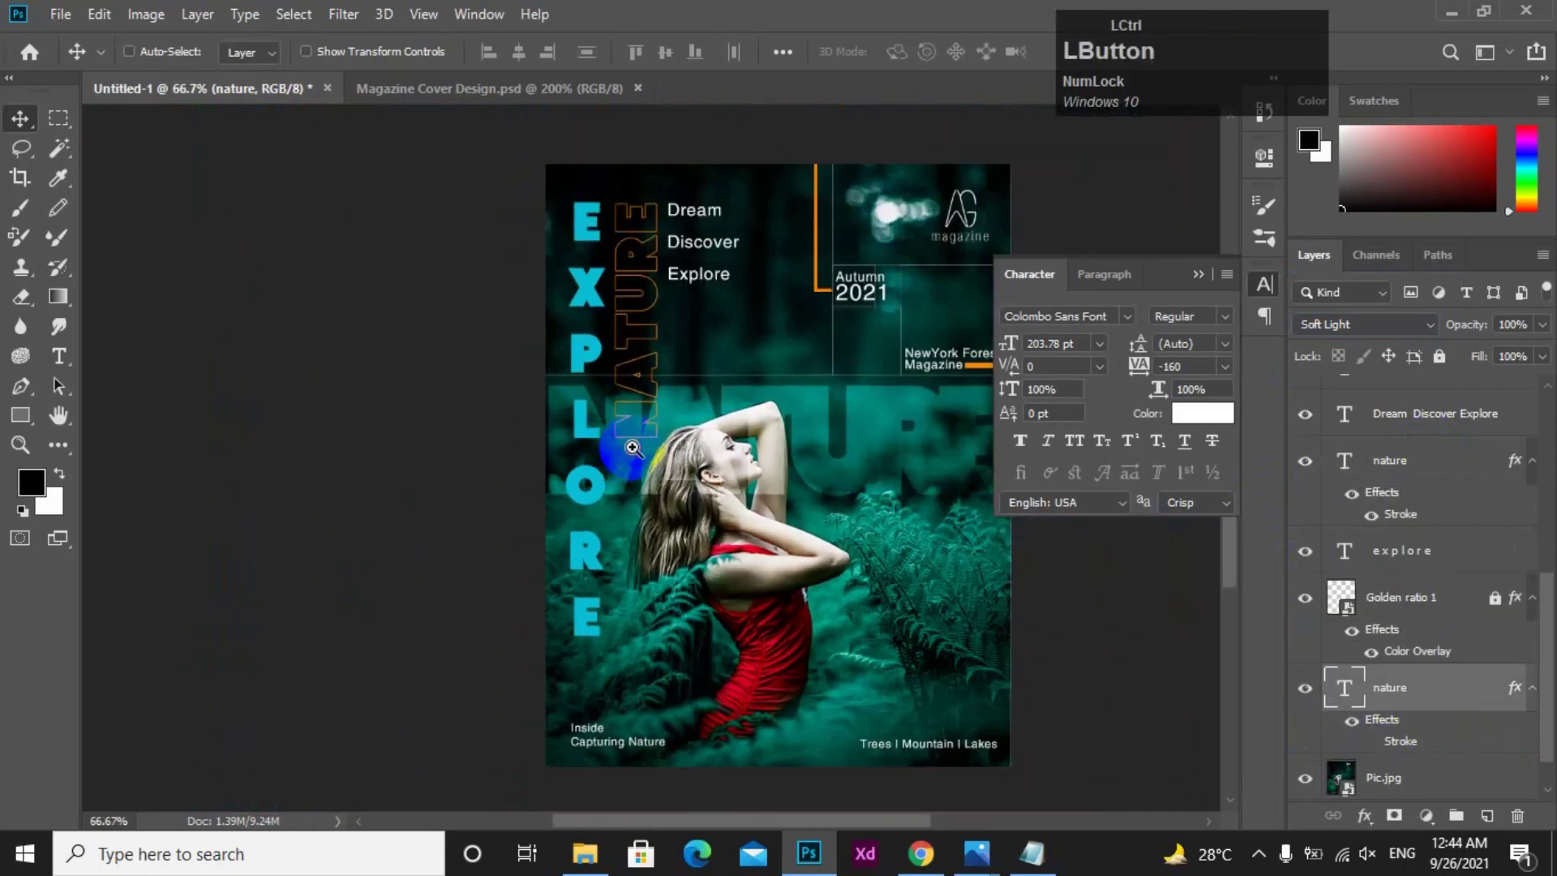
# - Enlarge the soft-light NATURE text slightly toward the cover's left edge, to 101.63% of its size
pyautogui.click(633, 448)
pyautogui.hotkey('ctrl', 't')
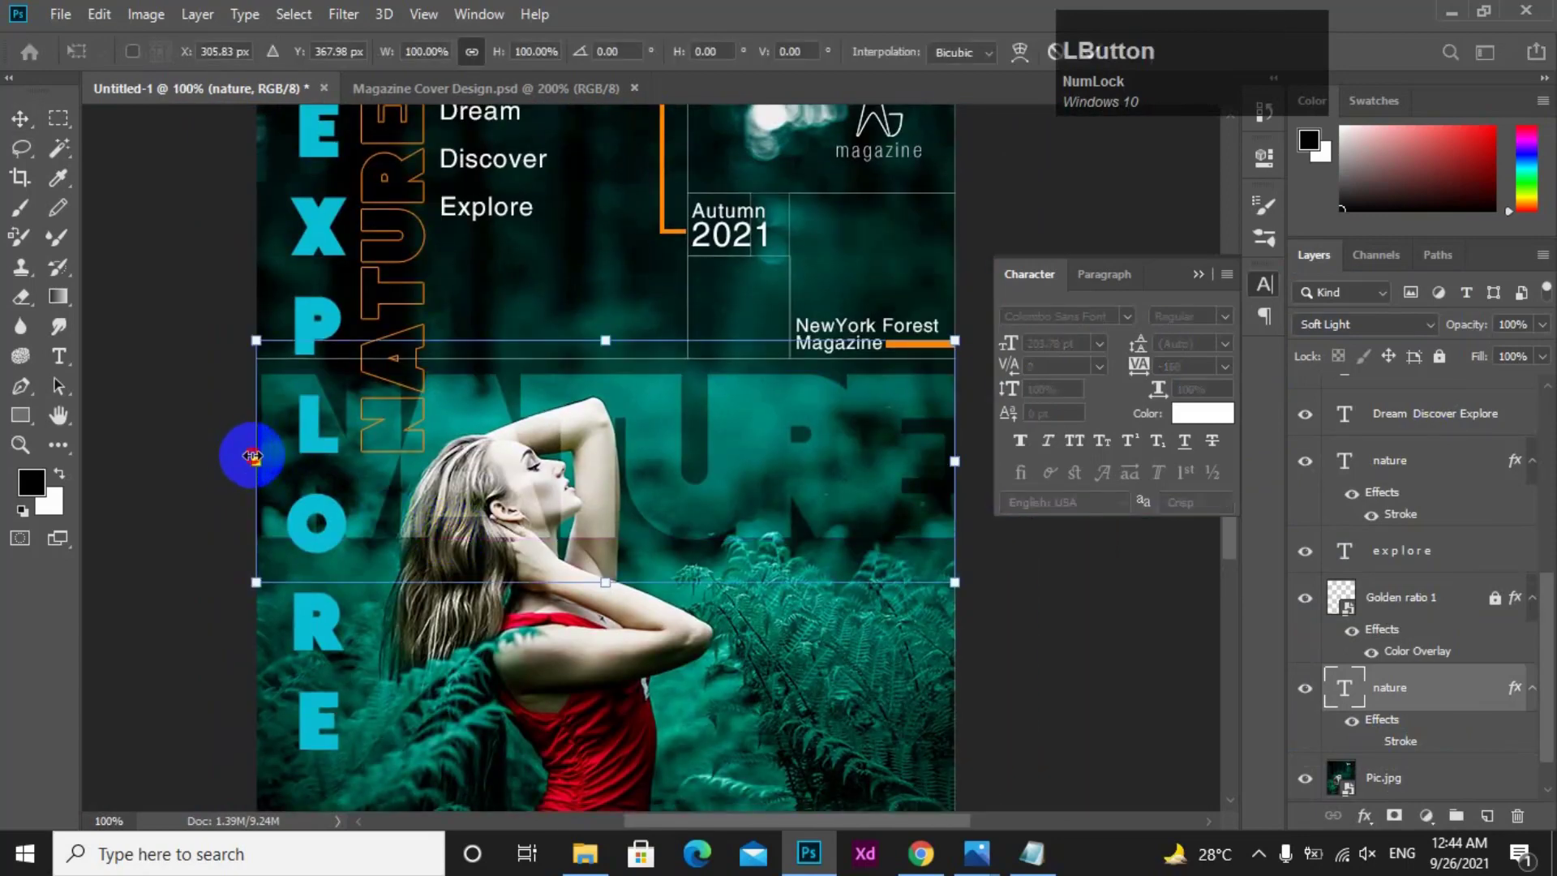
pyautogui.moveTo(248, 456); pyautogui.dragTo(241, 457)
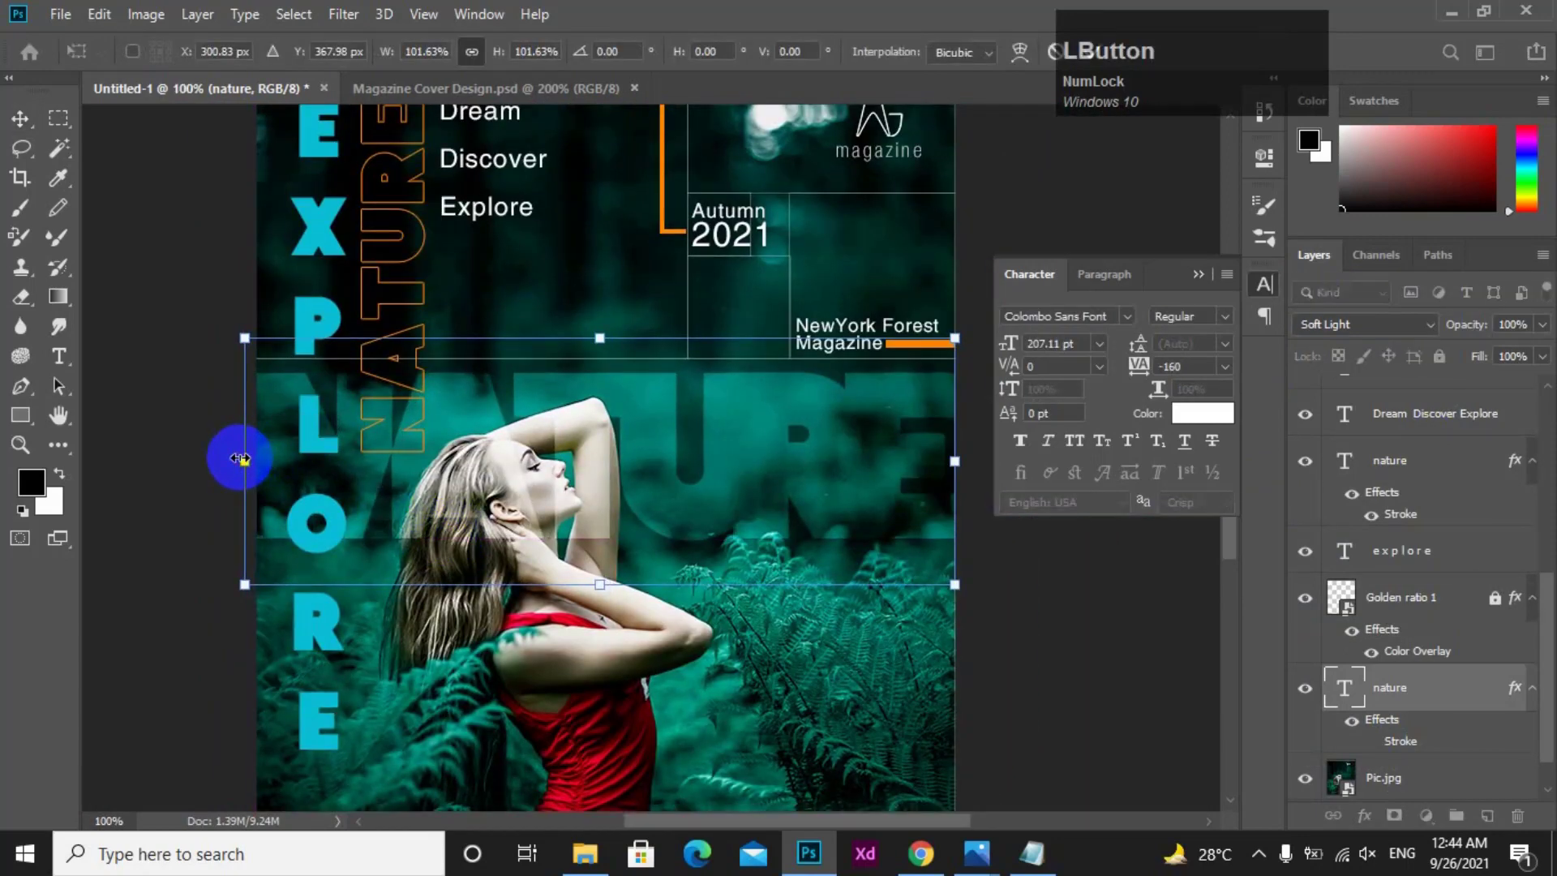
pyautogui.press('Return')
# - Add a layer mask to the large soft-light NATURE text layer and target the mask for painting
pyautogui.keyDown('ctrl'); pyautogui.click(556, 477); pyautogui.keyUp('ctrl')
pyautogui.moveTo(559, 480); pyautogui.dragTo(498, 404)
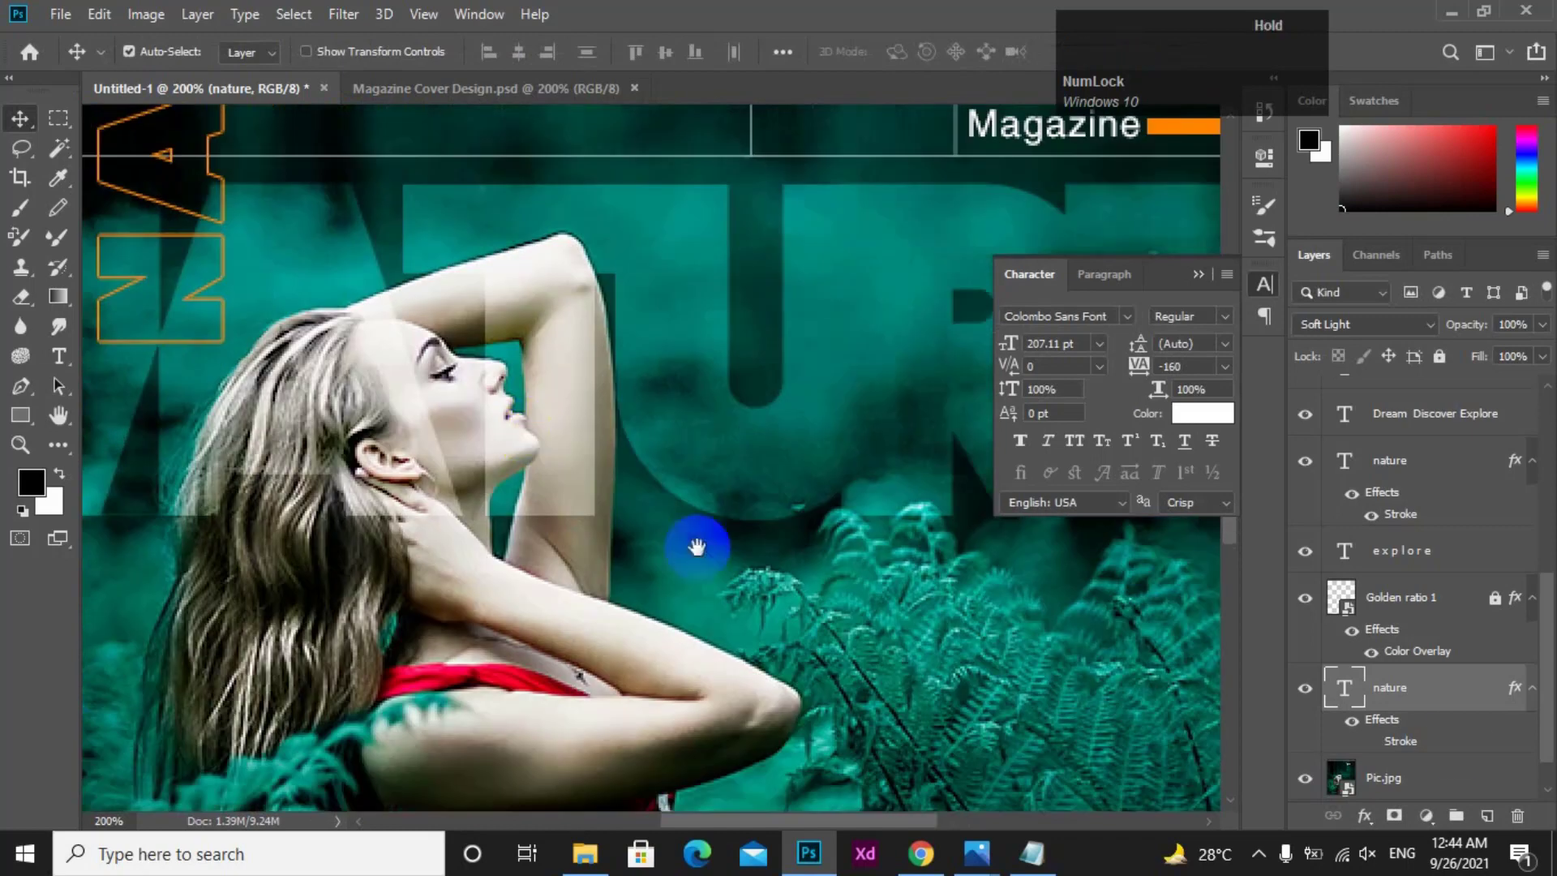
pyautogui.click(1399, 819)
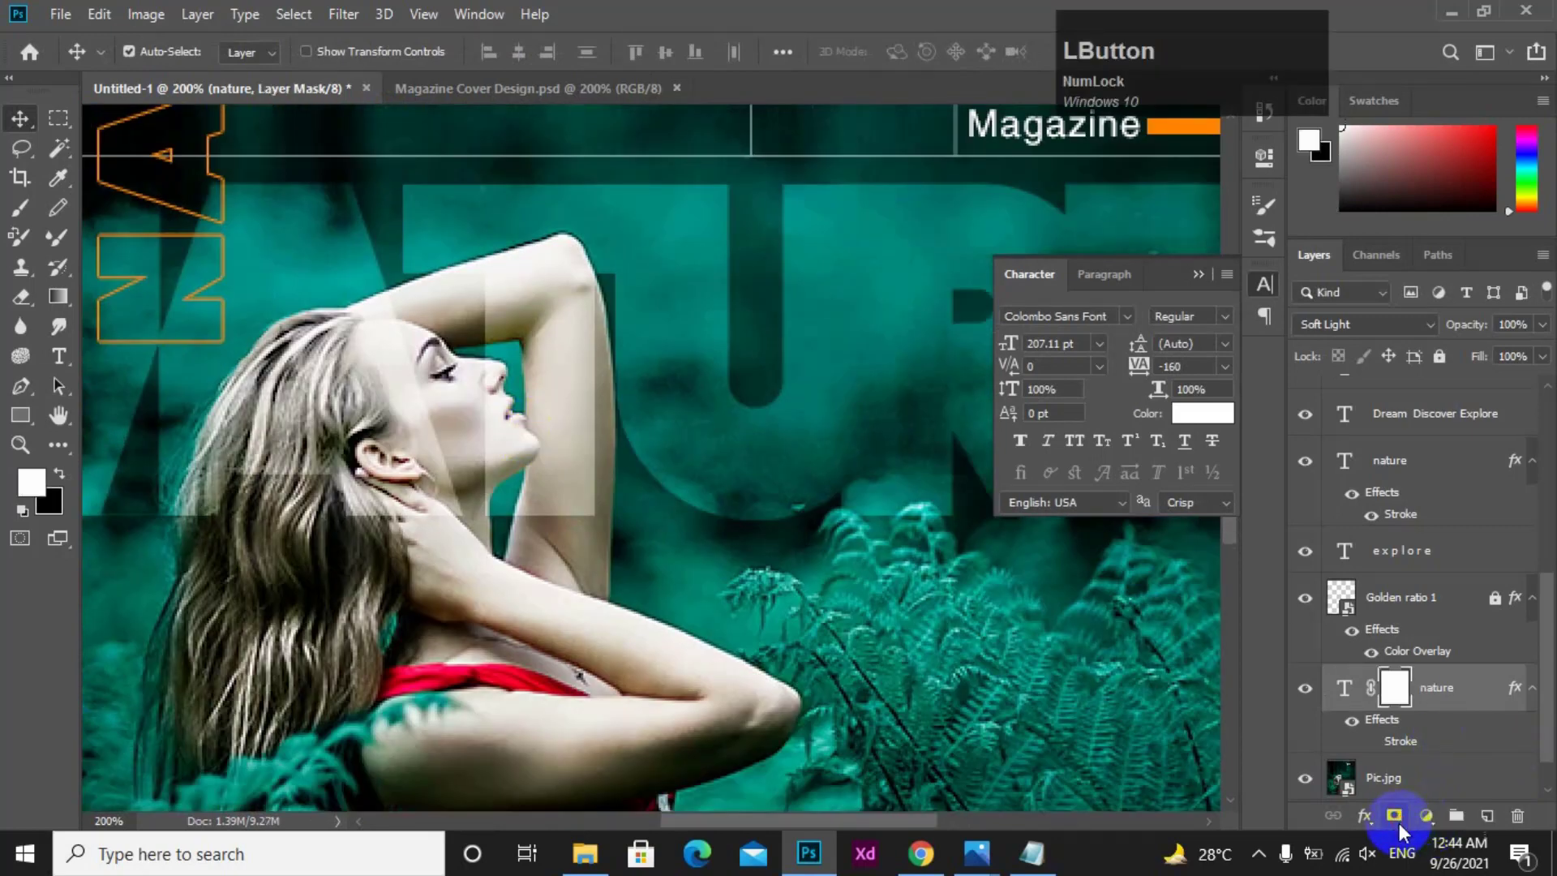
pyautogui.click(1393, 690)
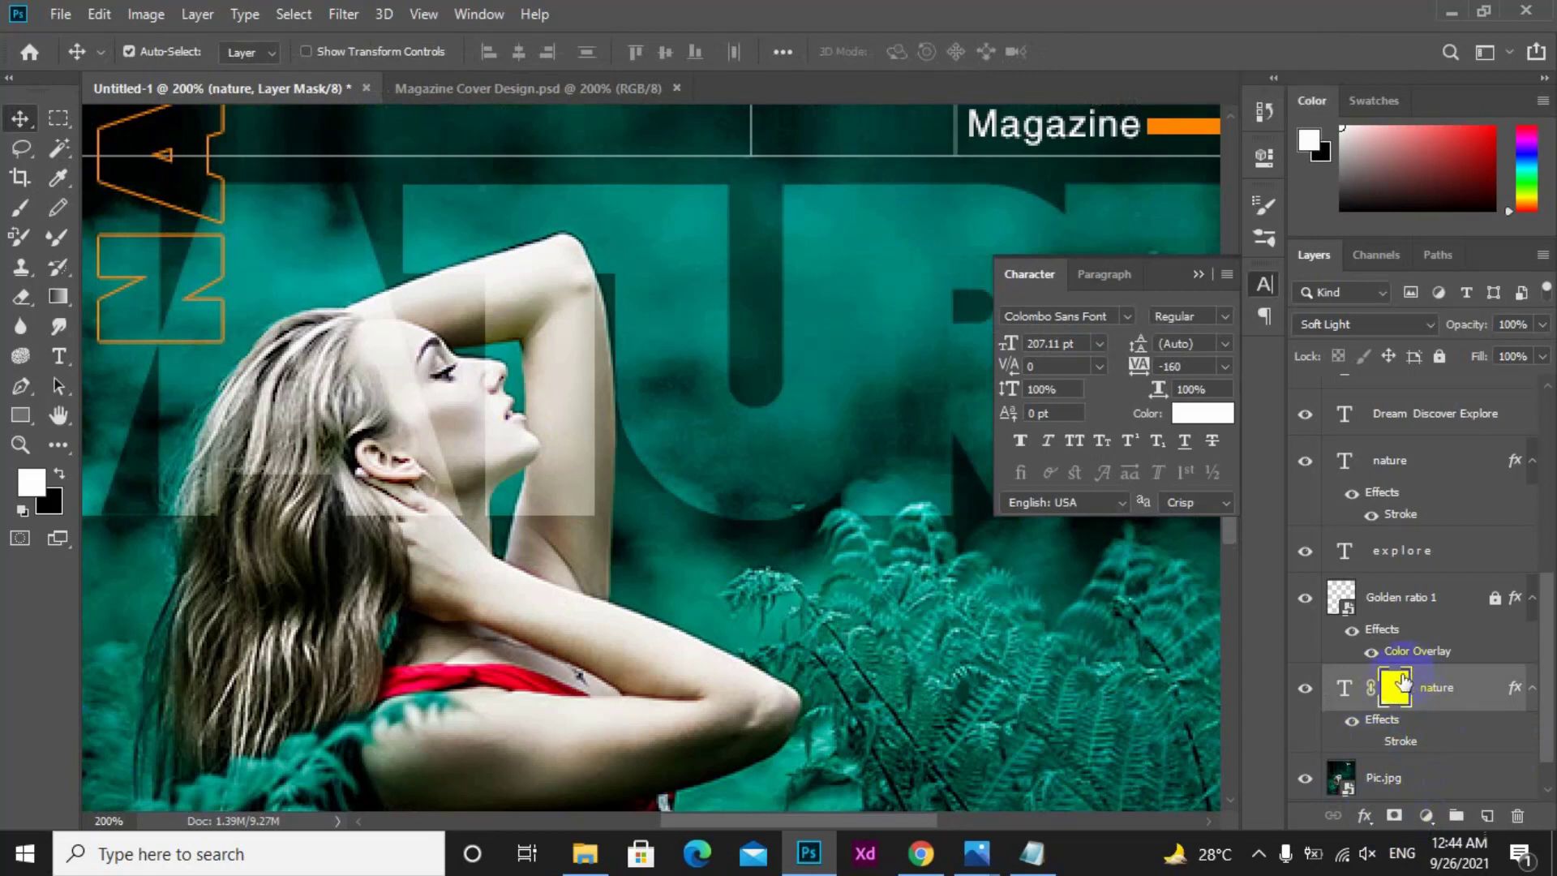
# - Paint black on the NATURE text's mask with a hard brush of about 32 px, clearing the letters from the woman's hair, face and arms
pyautogui.click(61, 475)
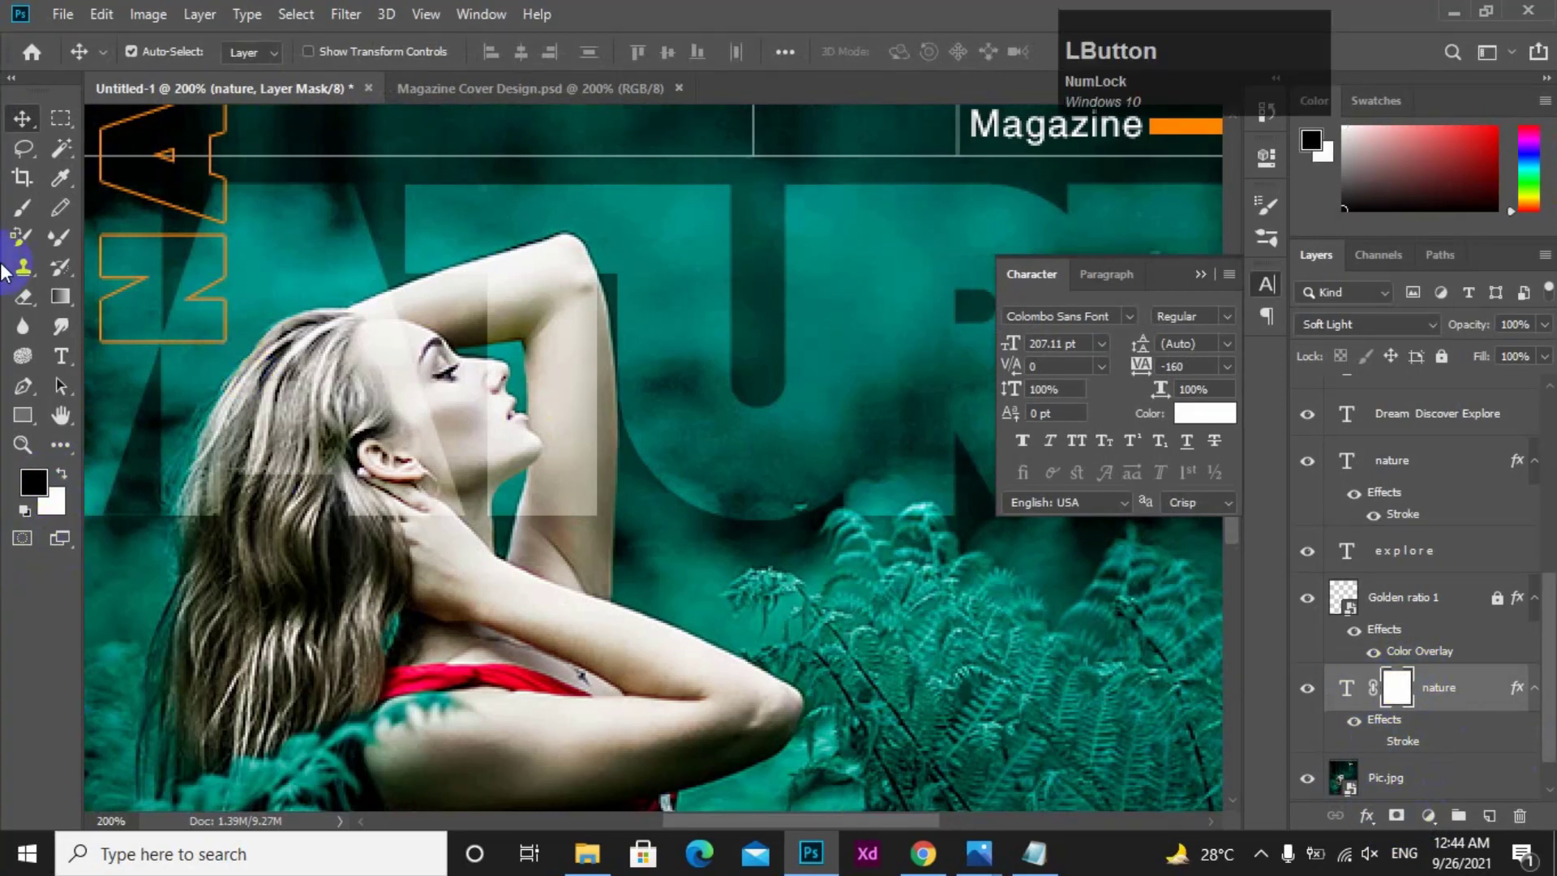
pyautogui.click(29, 214)
pyautogui.click(165, 53)
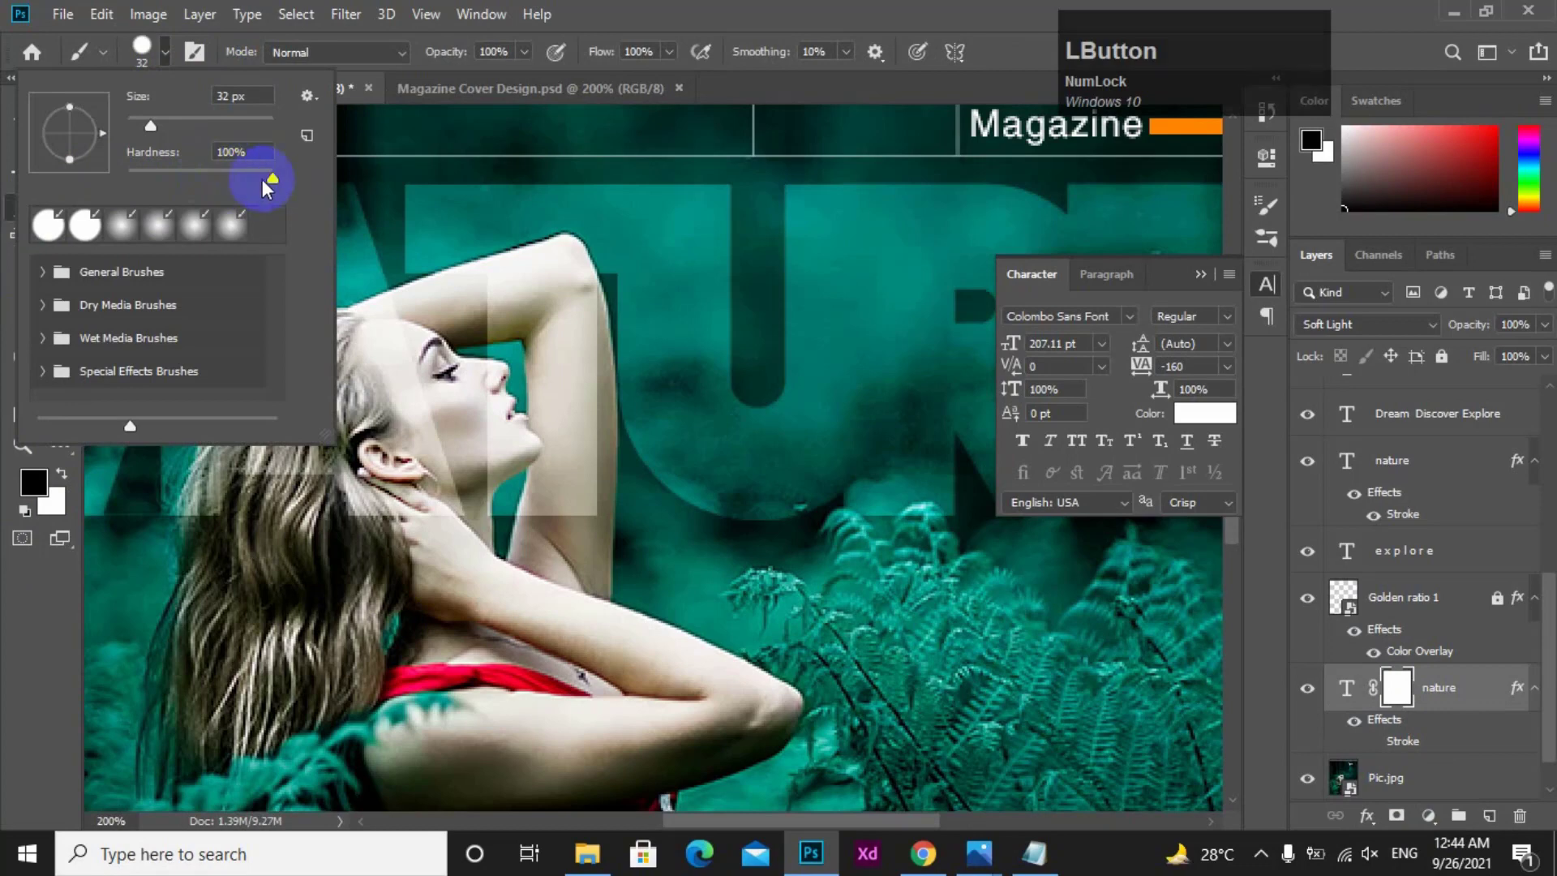
pyautogui.click(612, 53)
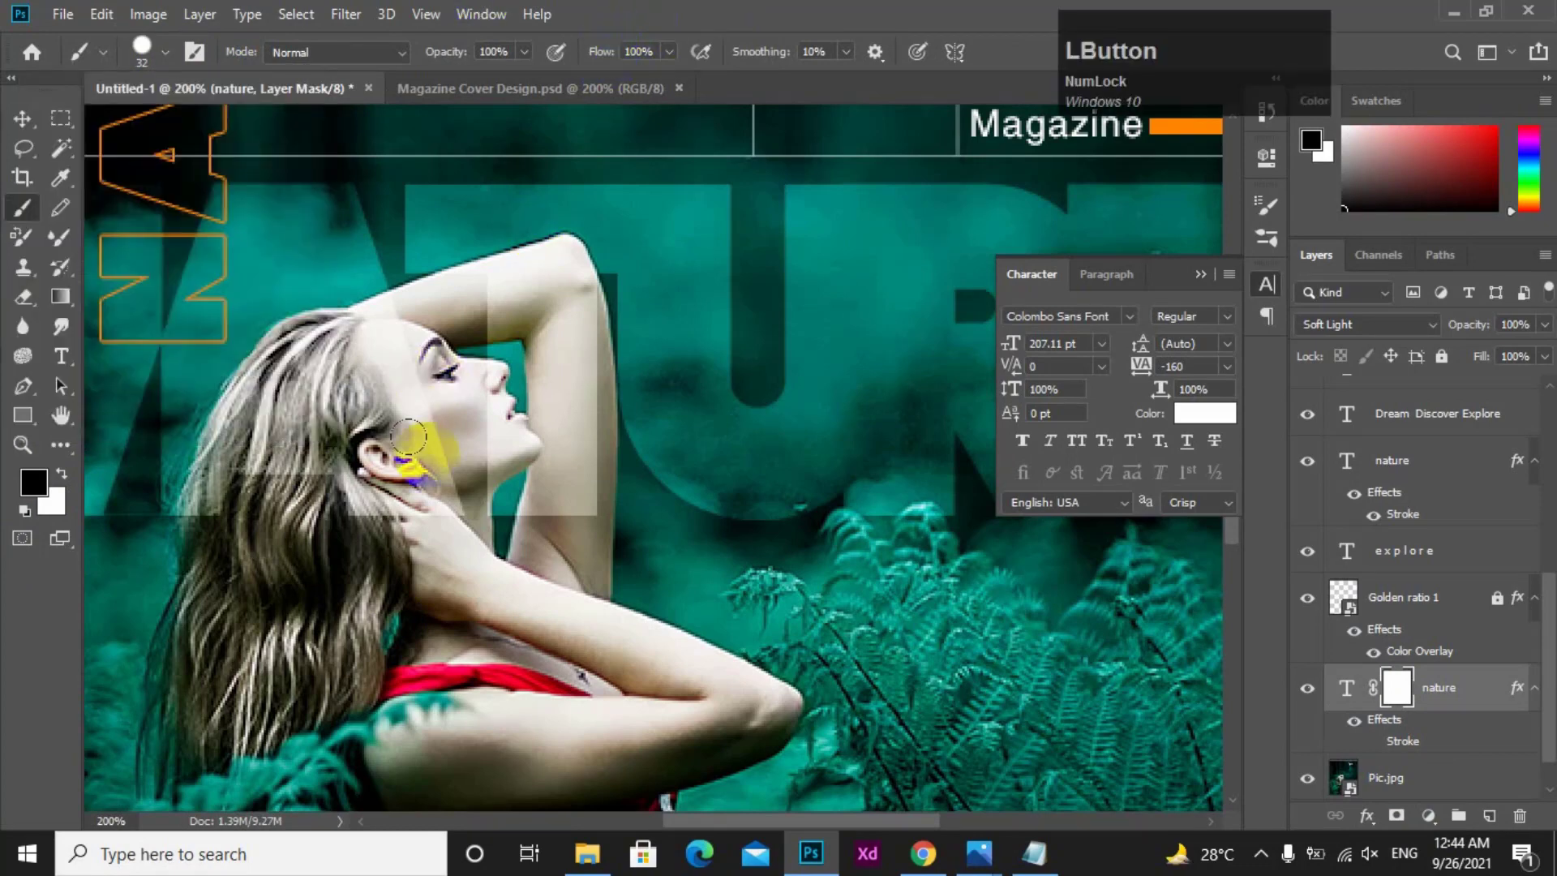
pyautogui.hotkey('ctrl', '+')
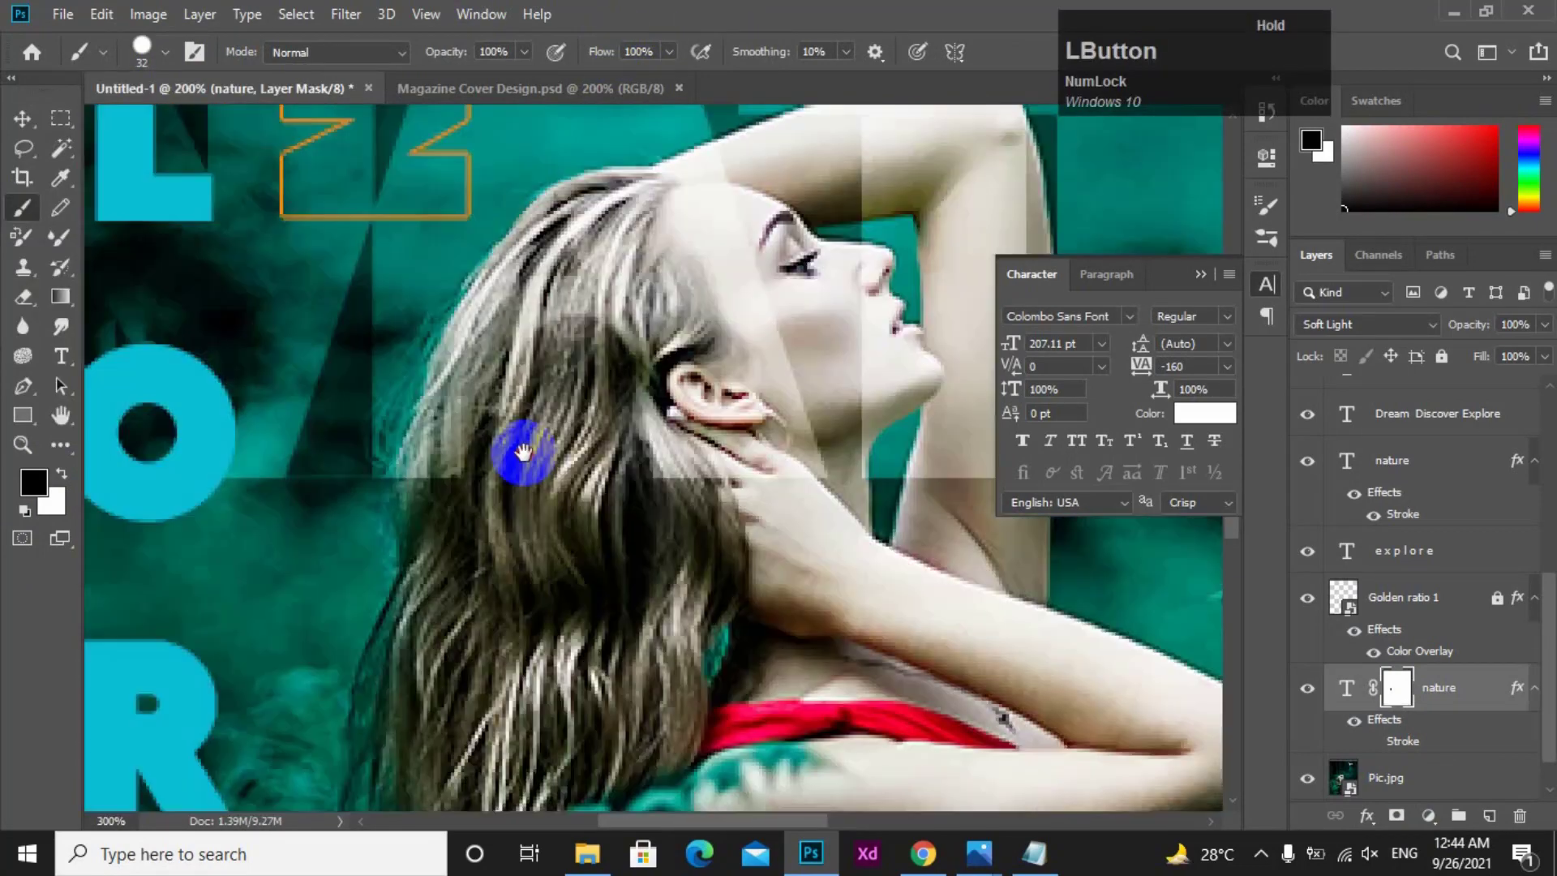
pyautogui.moveTo(392, 476)
pyautogui.mouseDown()
pyautogui.moveTo(446, 462)
pyautogui.moveTo(546, 257)
pyautogui.moveTo(618, 232)
pyautogui.moveTo(657, 287)
pyautogui.mouseUp()
pyautogui.moveTo(671, 169)
pyautogui.mouseDown()
pyautogui.moveTo(605, 234)
pyautogui.moveTo(418, 325)
pyautogui.mouseUp()
pyautogui.moveTo(395, 443)
pyautogui.mouseDown()
pyautogui.moveTo(460, 356)
pyautogui.moveTo(475, 431)
pyautogui.moveTo(480, 287)
pyautogui.moveTo(509, 361)
pyautogui.moveTo(515, 549)
pyautogui.moveTo(554, 417)
pyautogui.moveTo(557, 496)
pyautogui.moveTo(619, 492)
pyautogui.moveTo(752, 523)
pyautogui.moveTo(728, 541)
pyautogui.moveTo(763, 577)
pyautogui.moveTo(776, 314)
pyautogui.moveTo(773, 471)
pyautogui.moveTo(629, 605)
pyautogui.moveTo(646, 476)
pyautogui.moveTo(608, 440)
pyautogui.moveTo(648, 541)
pyautogui.moveTo(674, 547)
pyautogui.moveTo(652, 510)
pyautogui.moveTo(647, 308)
pyautogui.moveTo(732, 281)
pyautogui.moveTo(763, 323)
pyautogui.moveTo(754, 339)
pyautogui.moveTo(765, 306)
pyautogui.moveTo(781, 418)
pyautogui.mouseUp()
pyautogui.keyDown('alt'); pyautogui.rightClick(751, 337); pyautogui.keyUp('alt')
pyautogui.keyDown('alt'); pyautogui.click(591, 523); pyautogui.keyUp('alt')
pyautogui.keyDown('alt'); pyautogui.click(591, 524); pyautogui.keyUp('alt')
pyautogui.keyDown('alt'); pyautogui.click(591, 524); pyautogui.keyUp('alt')
pyautogui.keyDown('alt'); pyautogui.click(591, 524); pyautogui.keyUp('alt')
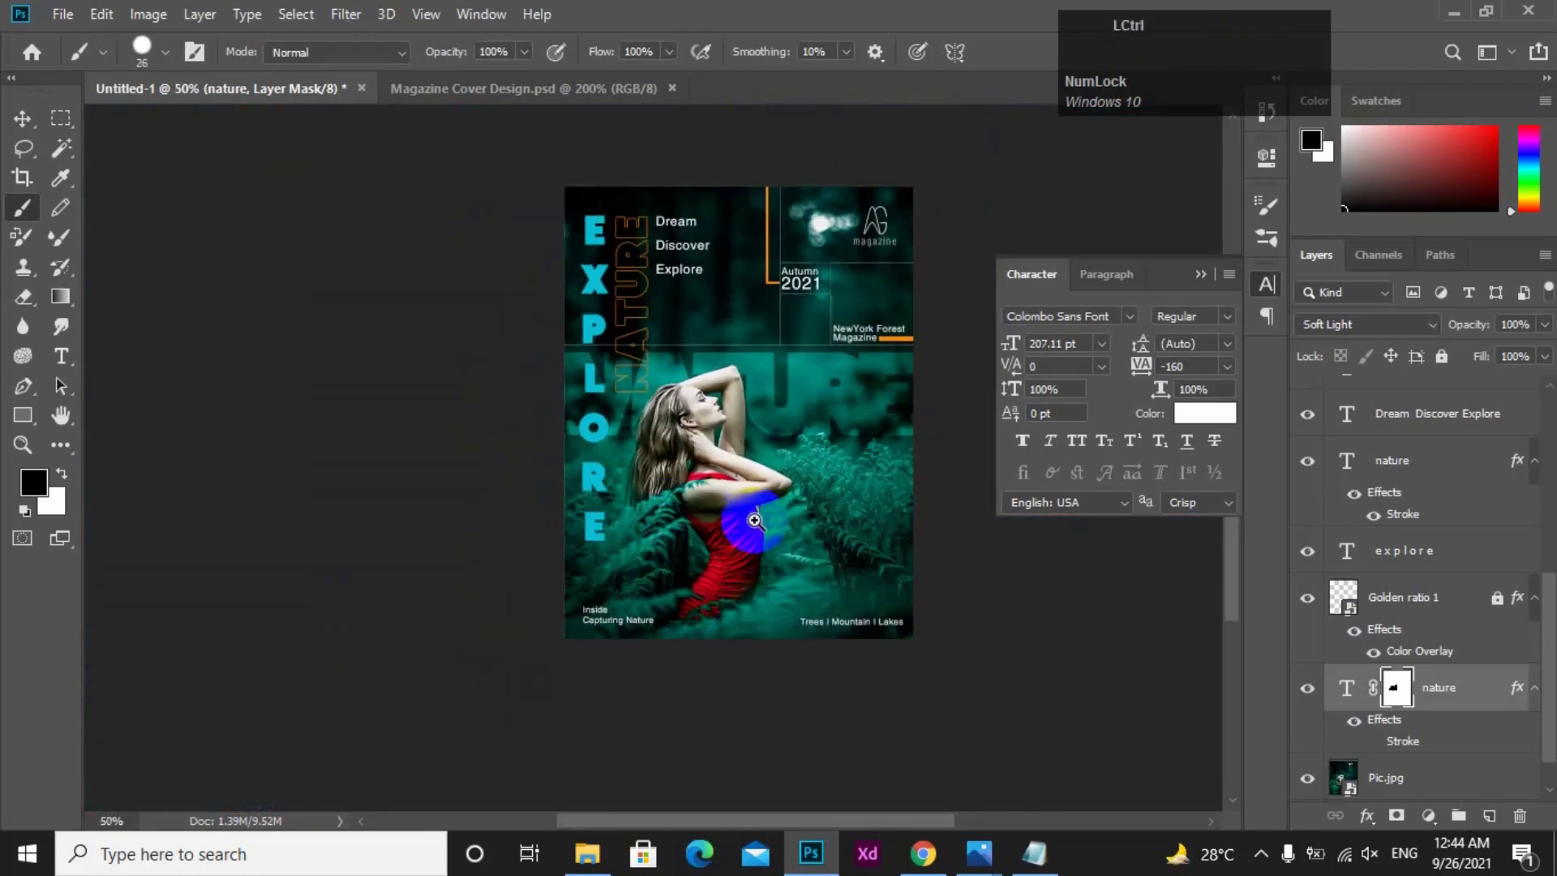
# - Hide the Golden ratio 1 grid layer and fit the whole cover in view
pyautogui.keyDown('ctrl'); pyautogui.click(795, 446); pyautogui.keyUp('ctrl')
pyautogui.keyDown('alt'); pyautogui.click(795, 445); pyautogui.keyUp('alt')
pyautogui.keyDown('ctrl'); pyautogui.click(799, 438); pyautogui.keyUp('ctrl')
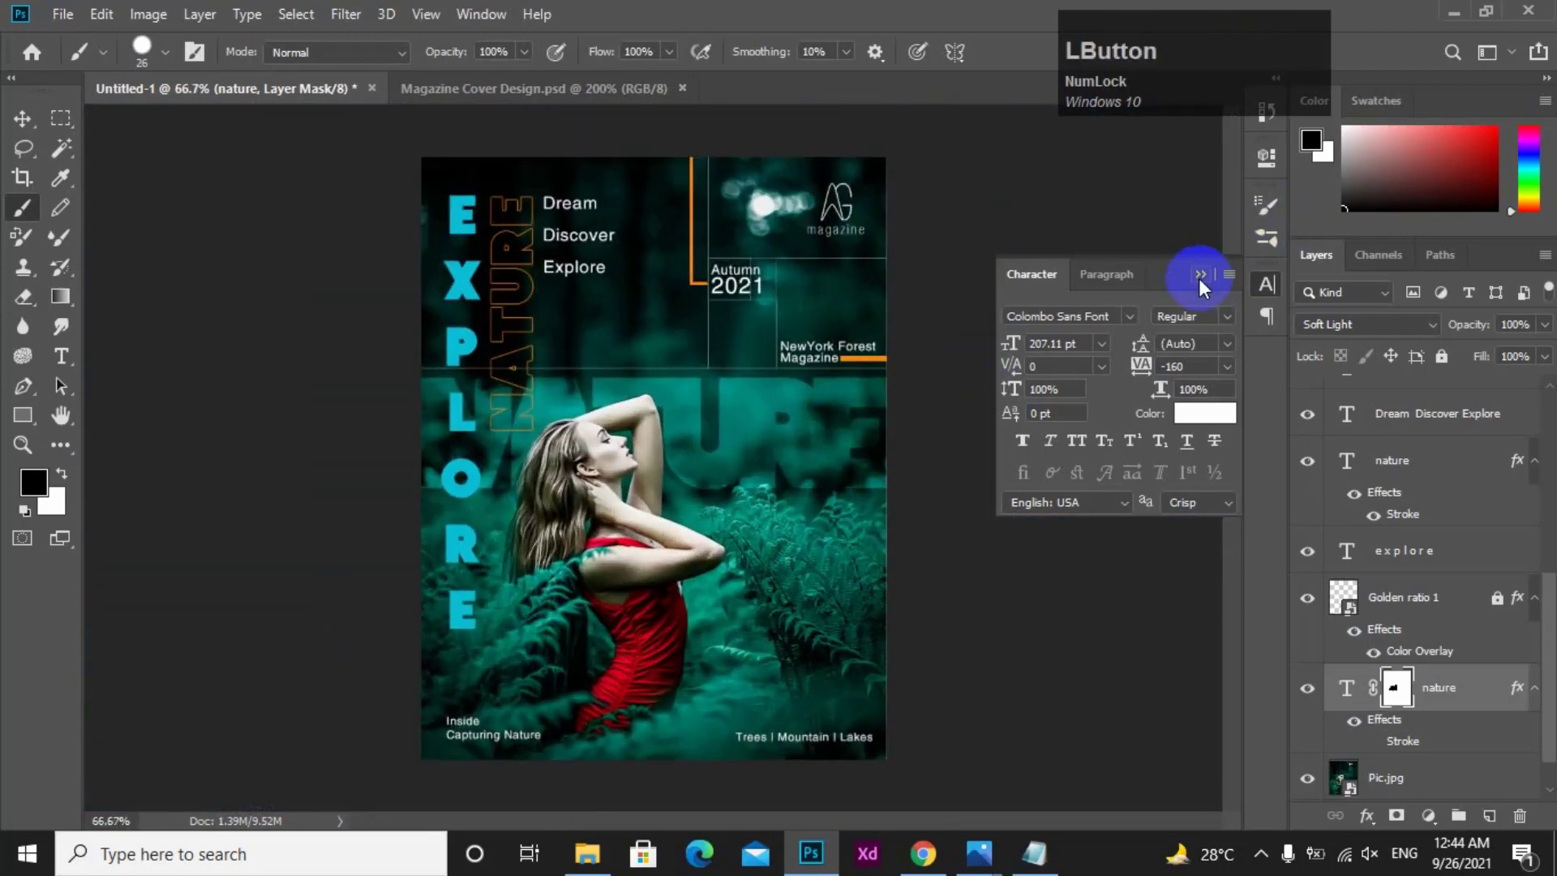
pyautogui.click(1200, 275)
pyautogui.scroll(-1, 1487, 685)
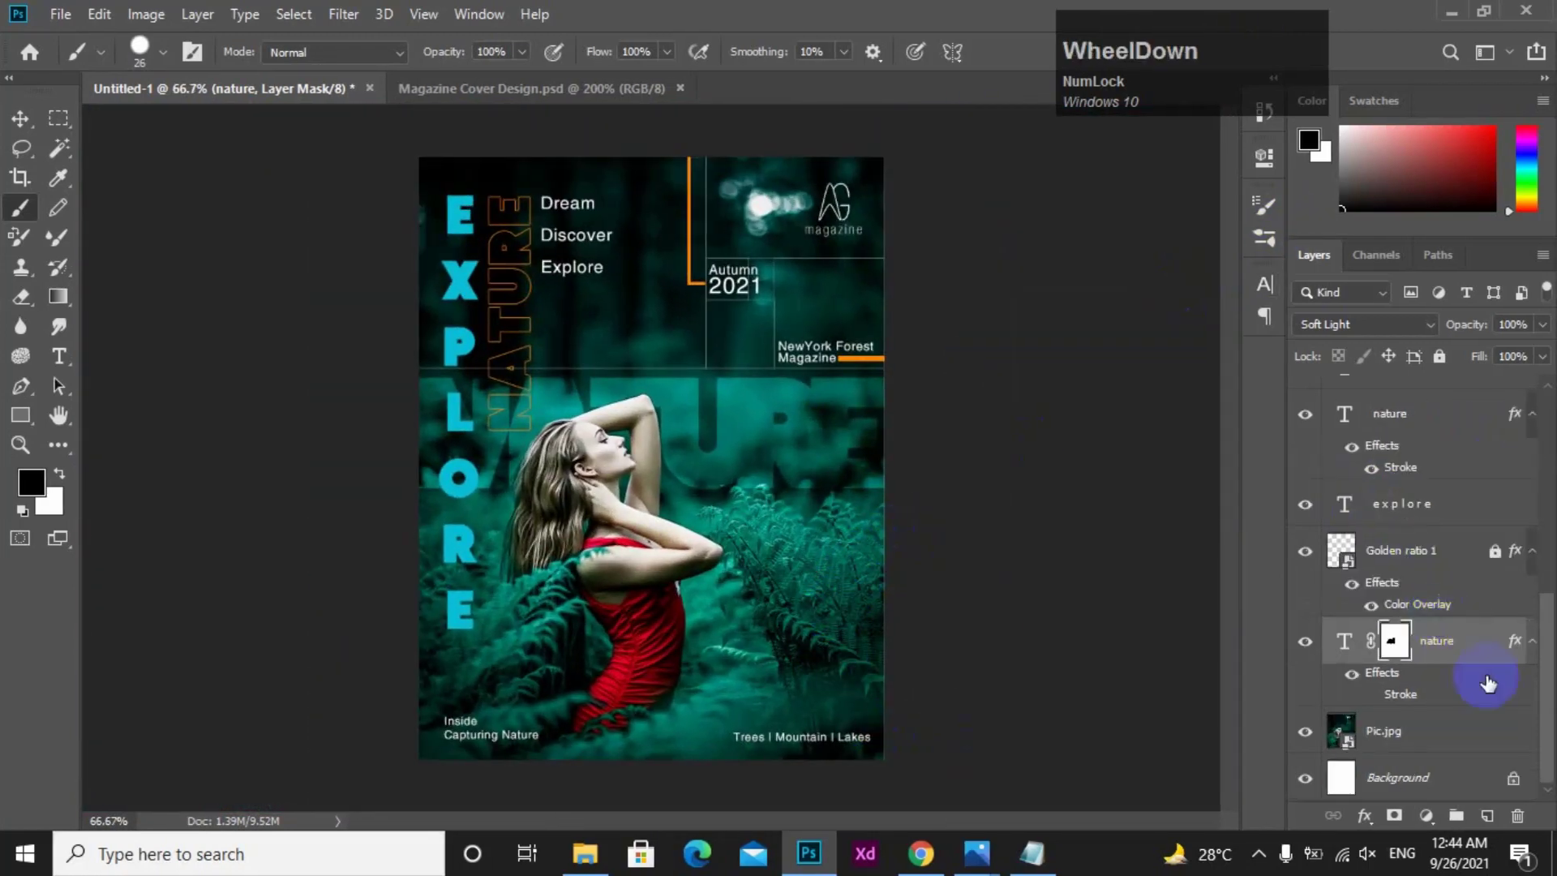
pyautogui.moveTo(1530, 706)
pyautogui.mouseDown()
pyautogui.moveTo(1530, 497)
pyautogui.moveTo(1526, 719)
pyautogui.mouseUp()
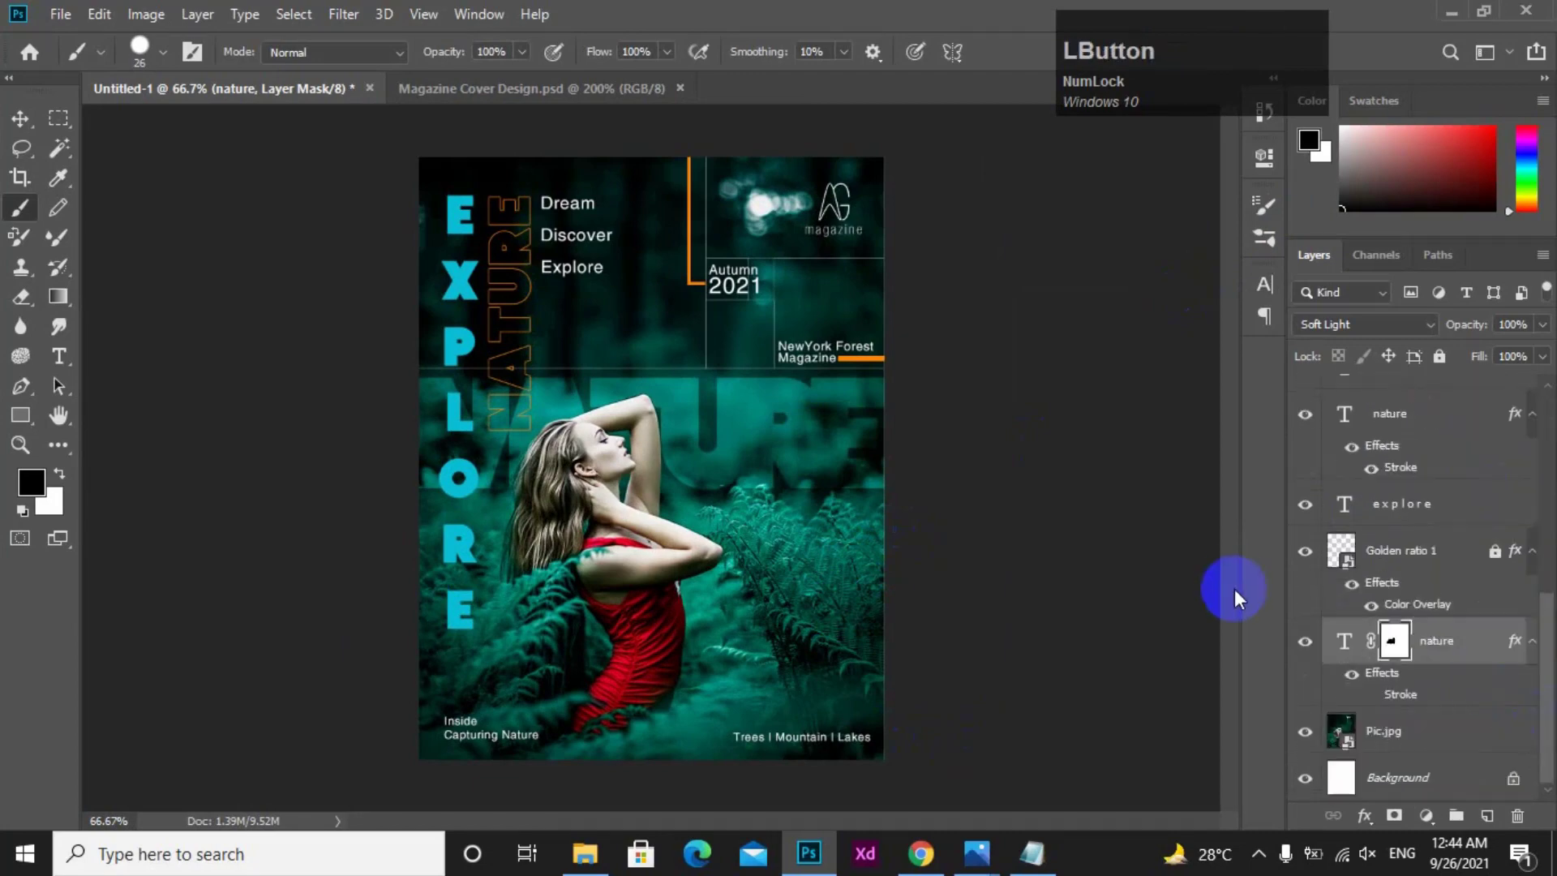
pyautogui.click(1305, 551)
pyautogui.moveTo(1115, 552); pyautogui.dragTo(738, 375)
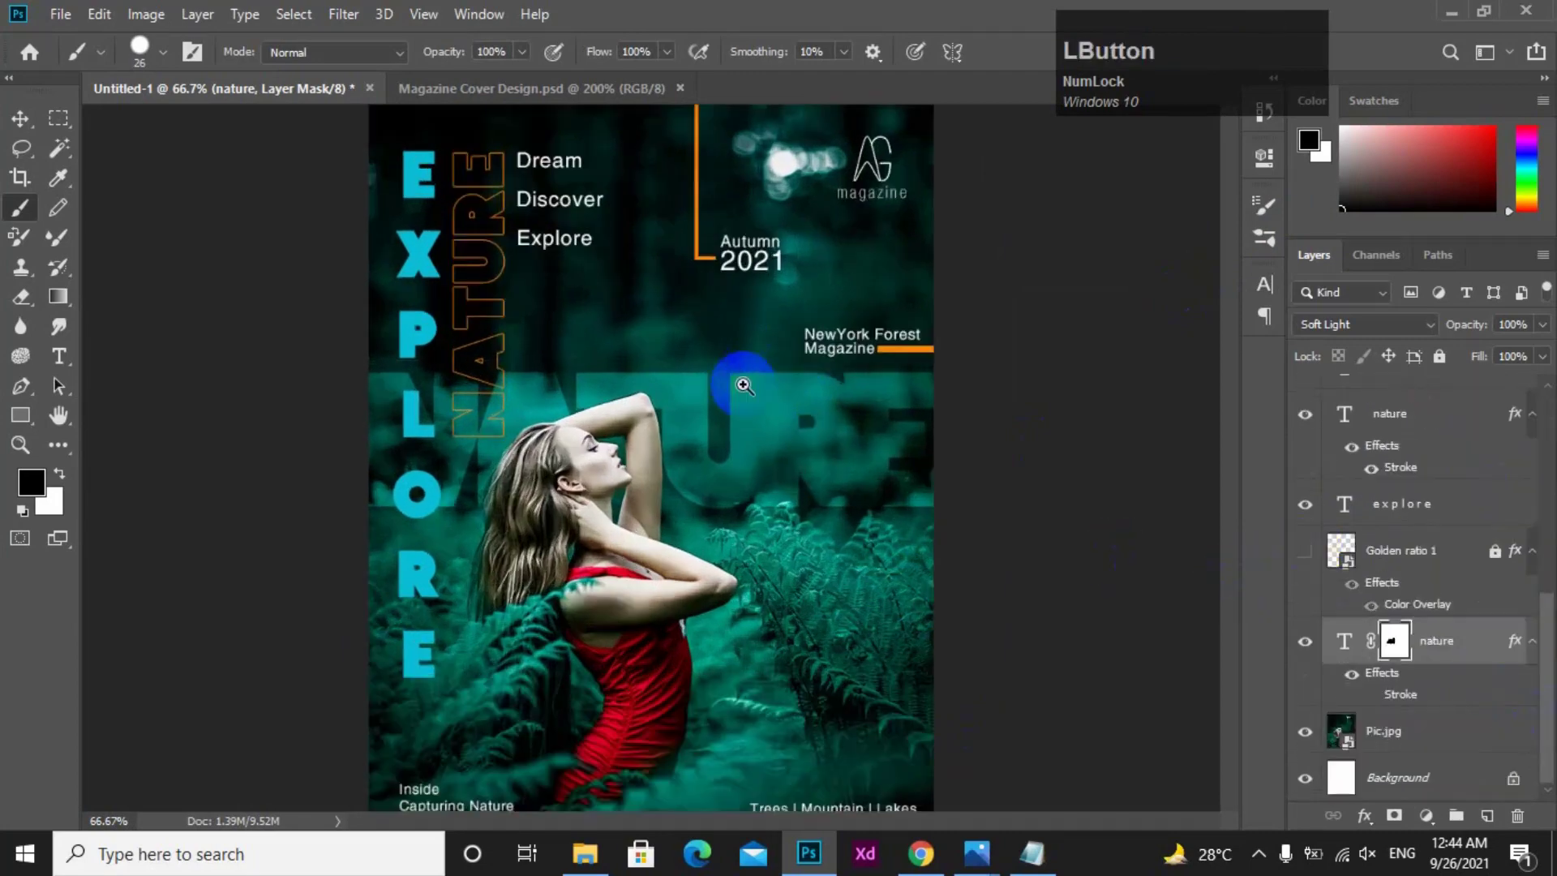
pyautogui.hotkey('ctrl', '0')
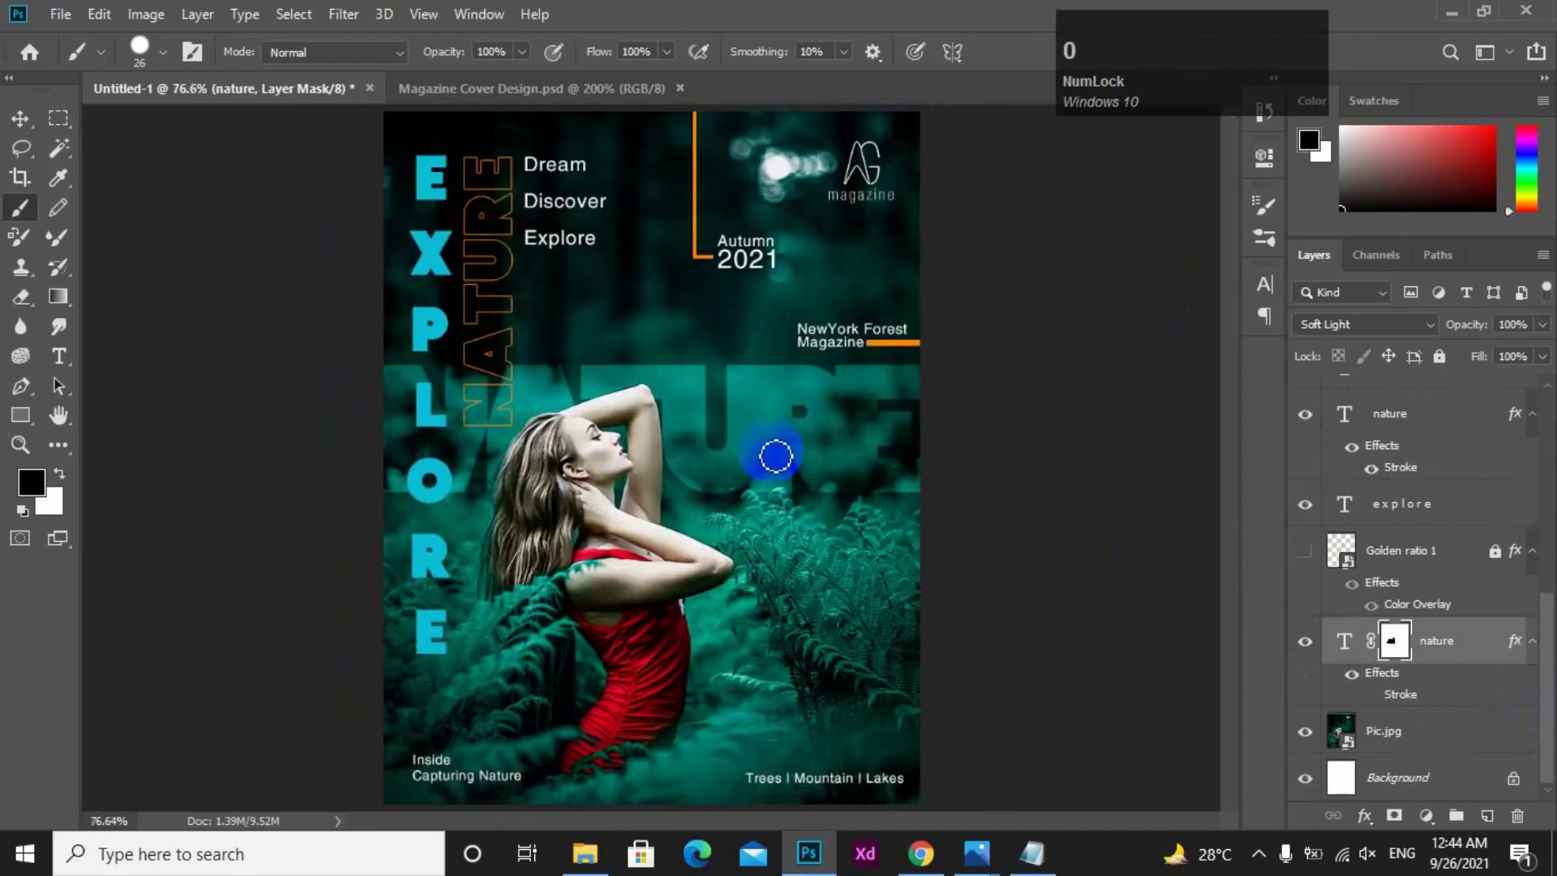